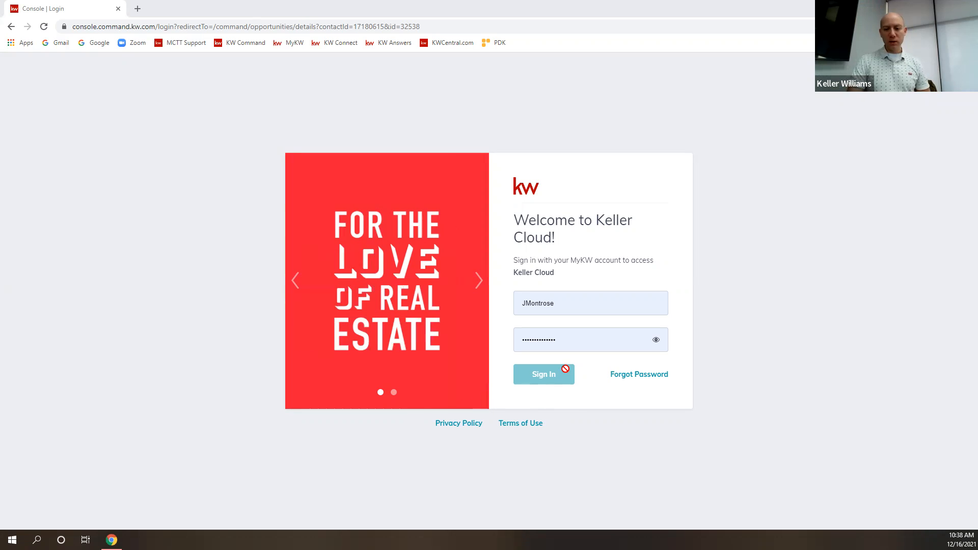
Sign in to KW Command, open Home with the sidebar expanded, and open the account menu.
click(545, 372)
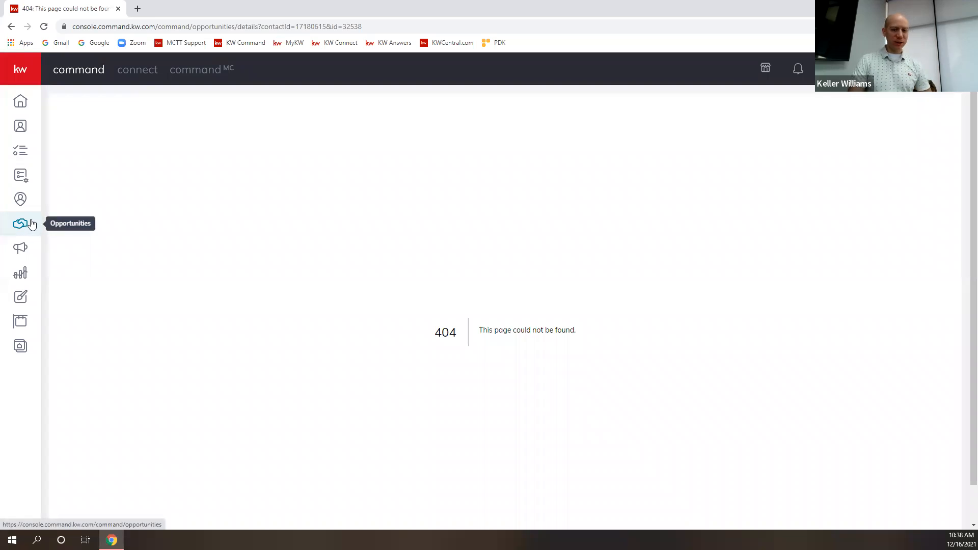
click(18, 105)
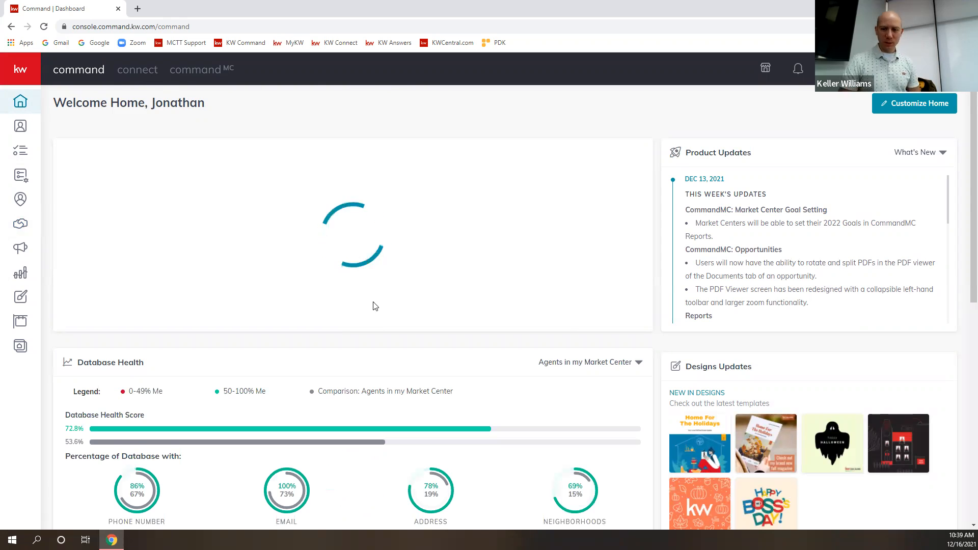
click(29, 76)
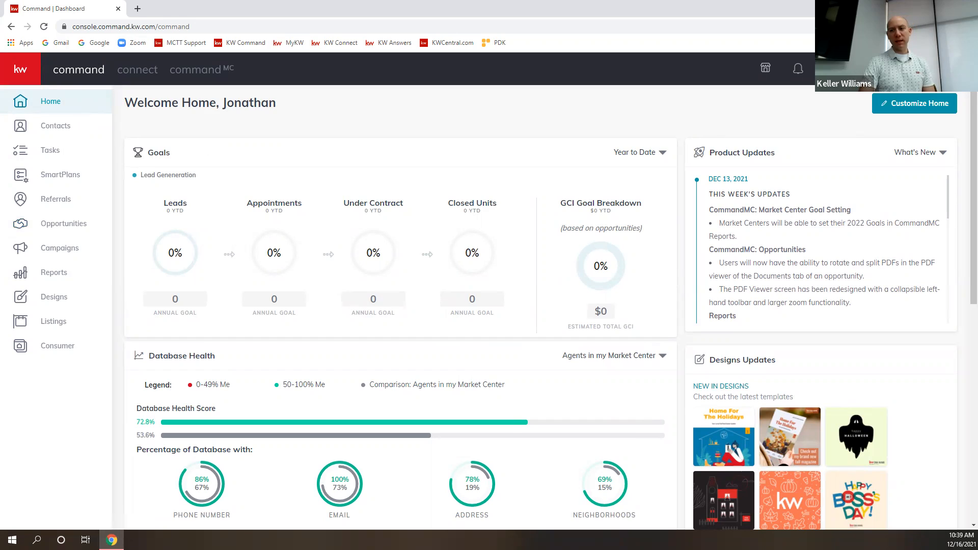
click(907, 69)
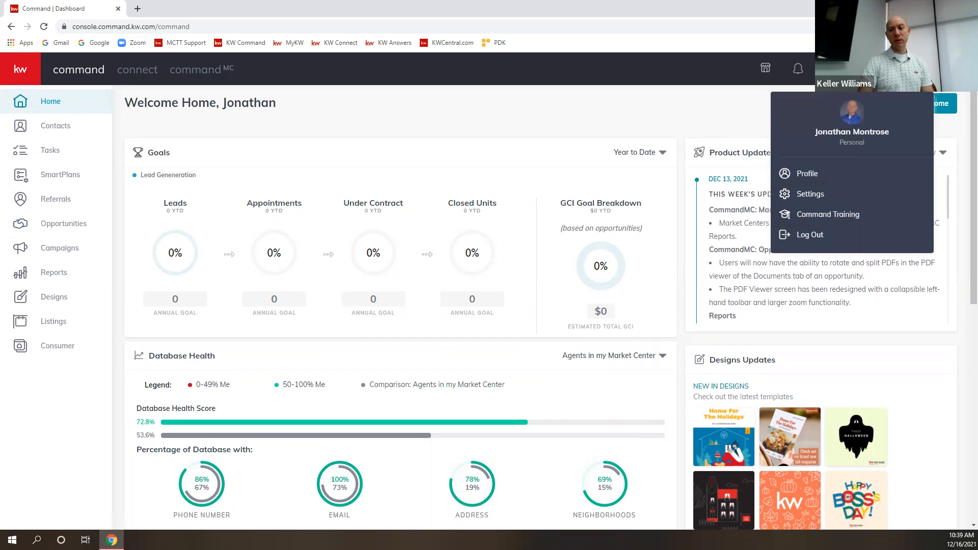
Review the connected DocuSign, Dotloop and Facebook apps in Settings, then return to Home.
click(808, 194)
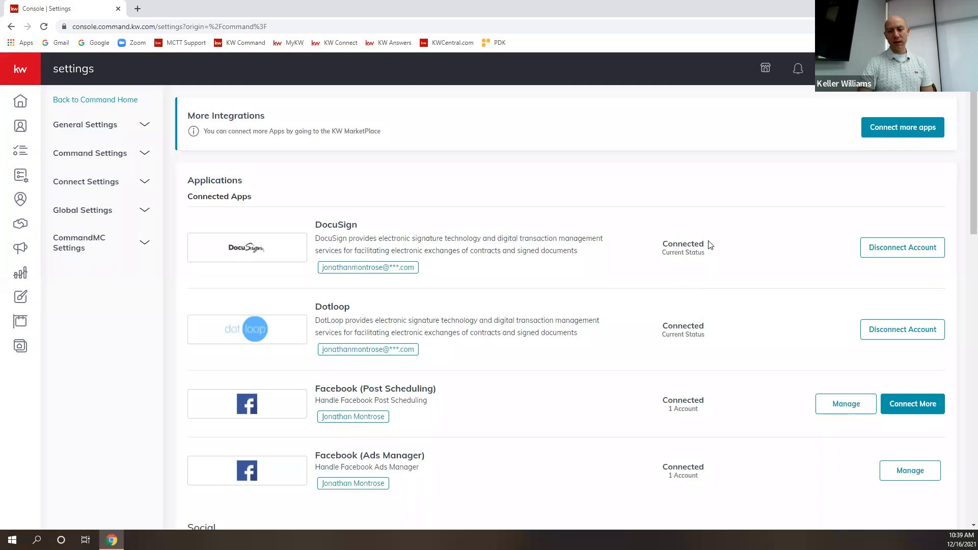
drag(423, 269, 315, 275)
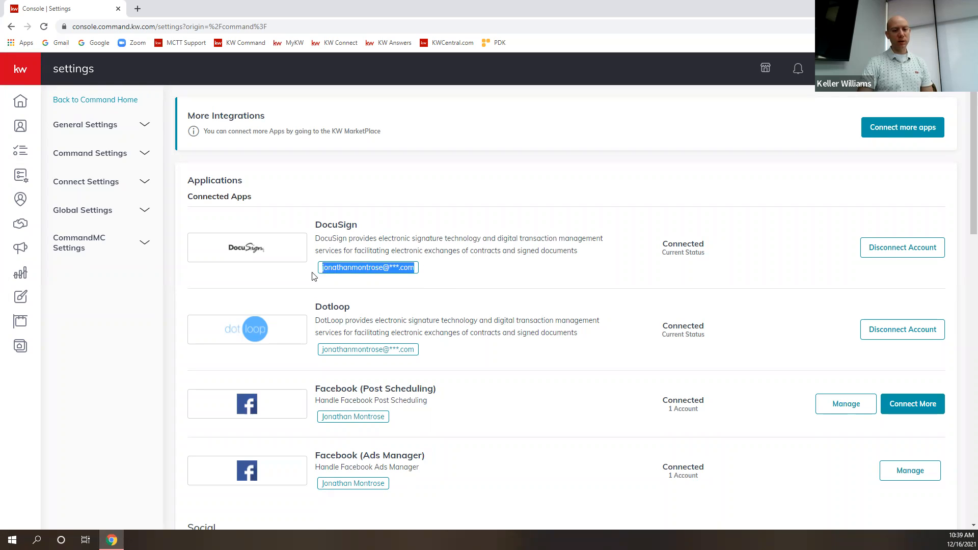
click(431, 269)
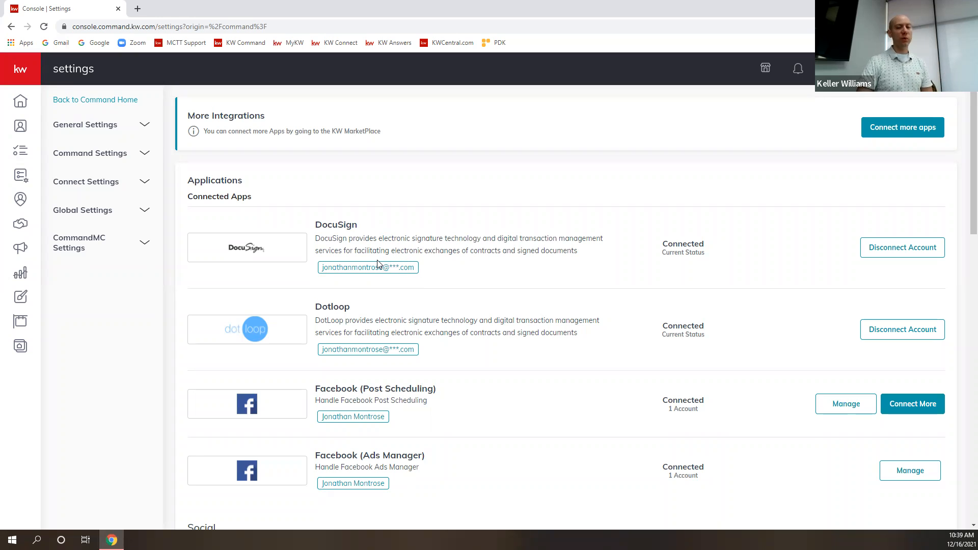
click(20, 110)
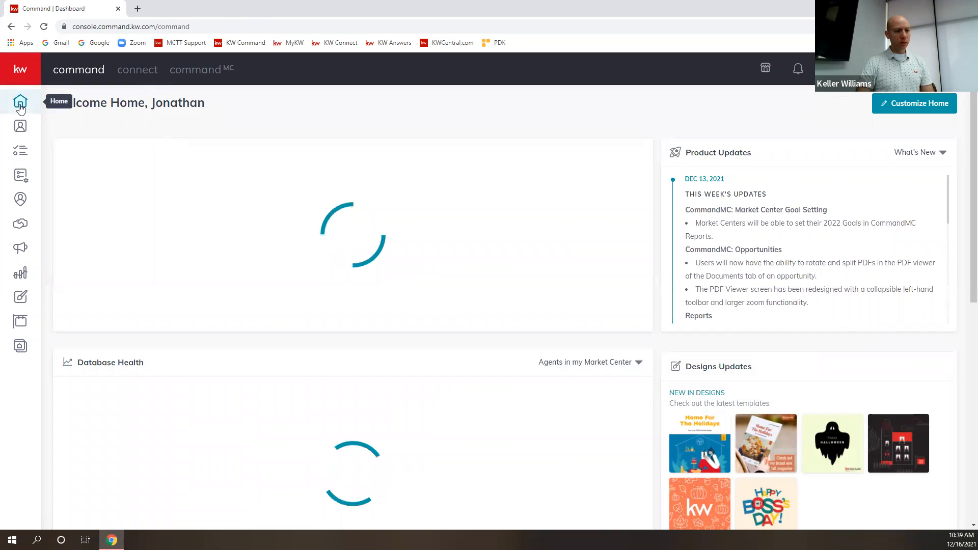
Browse the Opportunities overview's Listings, Buyers and Leases pipelines and open the Listings Cultivate board.
click(18, 229)
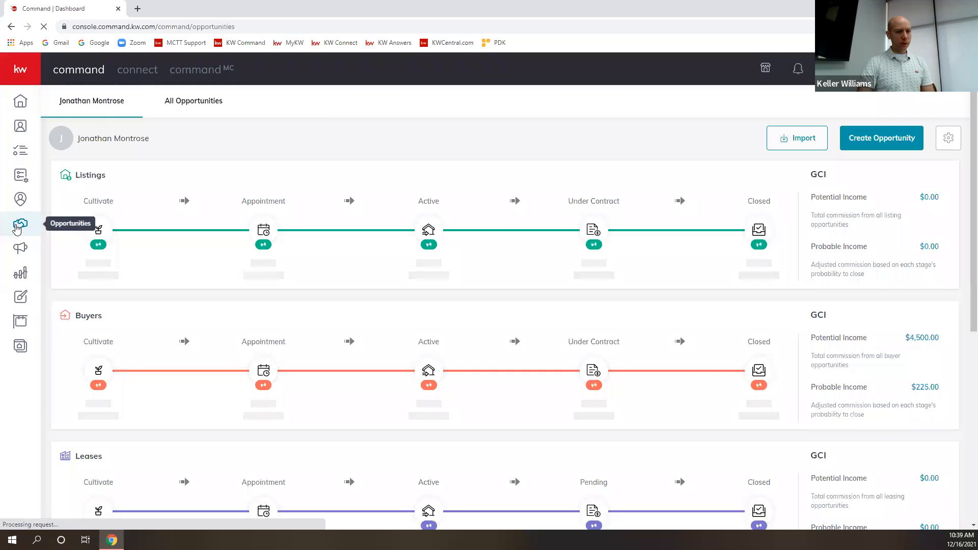
click(97, 227)
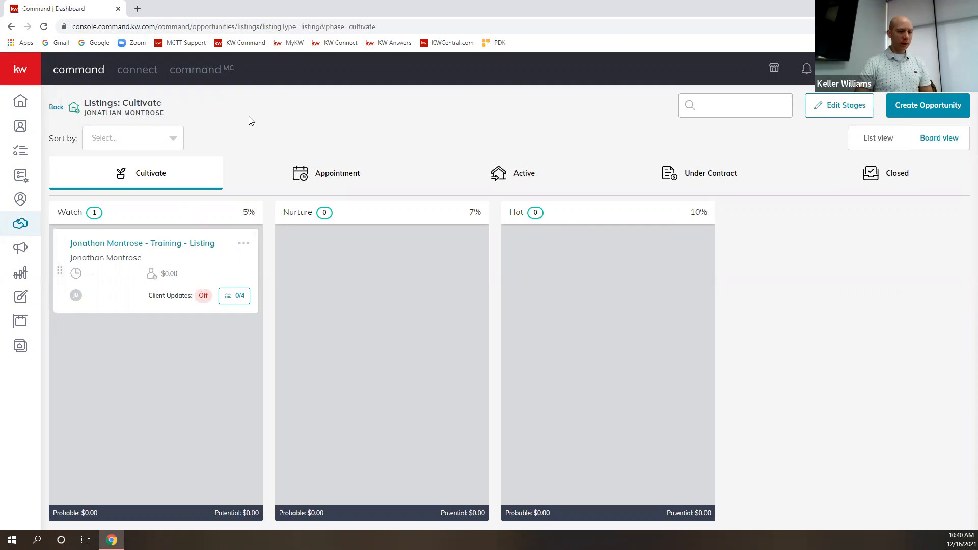
click(29, 232)
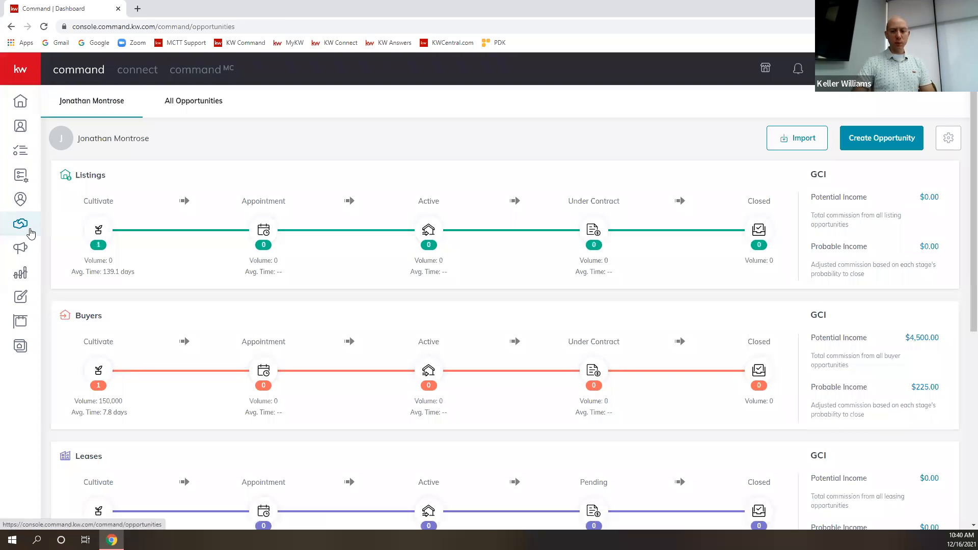
scroll(326, 301, down, 1)
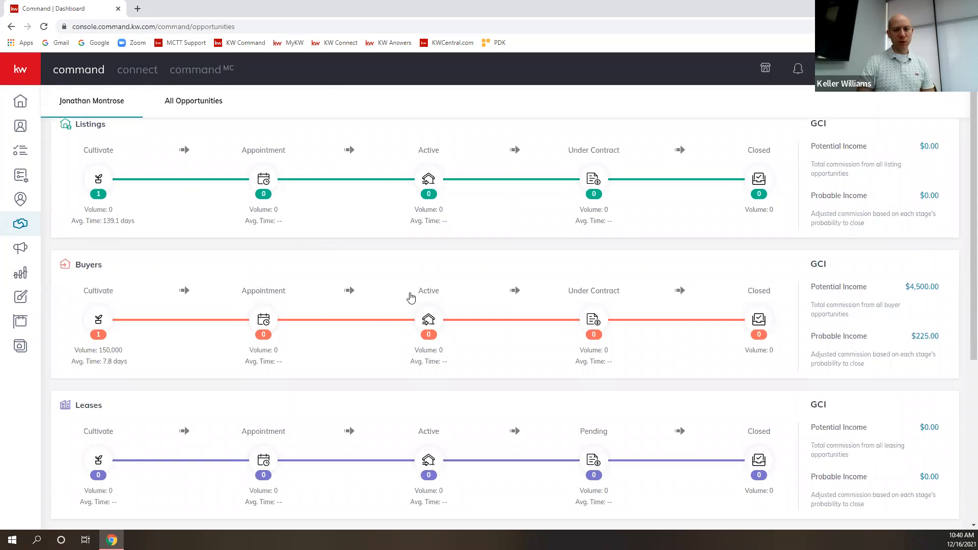
scroll(411, 296, up, 1)
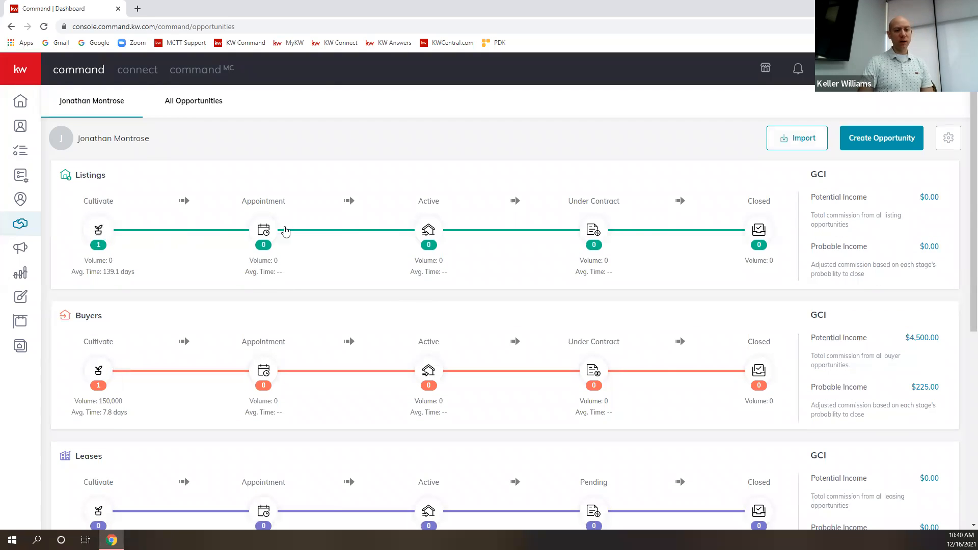
click(101, 230)
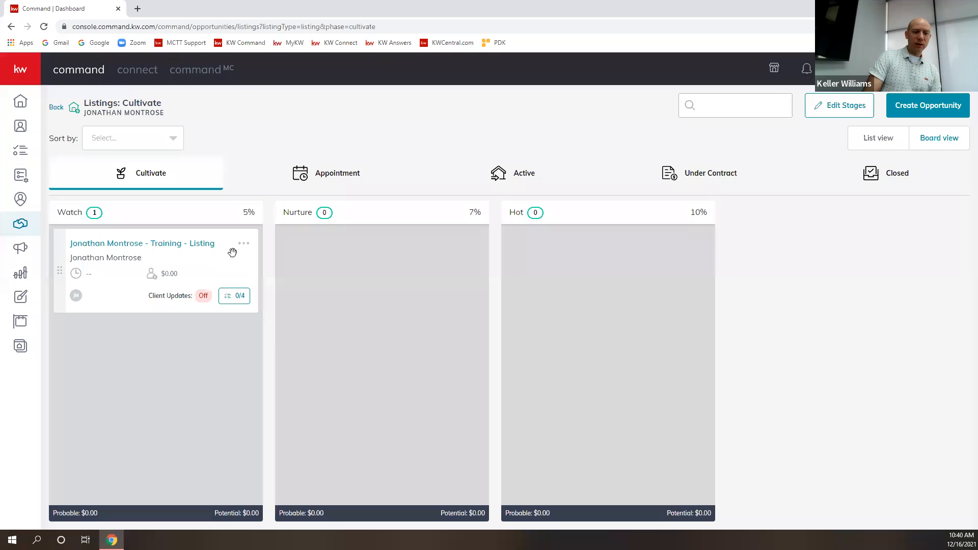
Move the training listing card to Hot, then Nurture, back to Watch, and open its details.
drag(70, 284, 520, 285)
drag(512, 275, 503, 306)
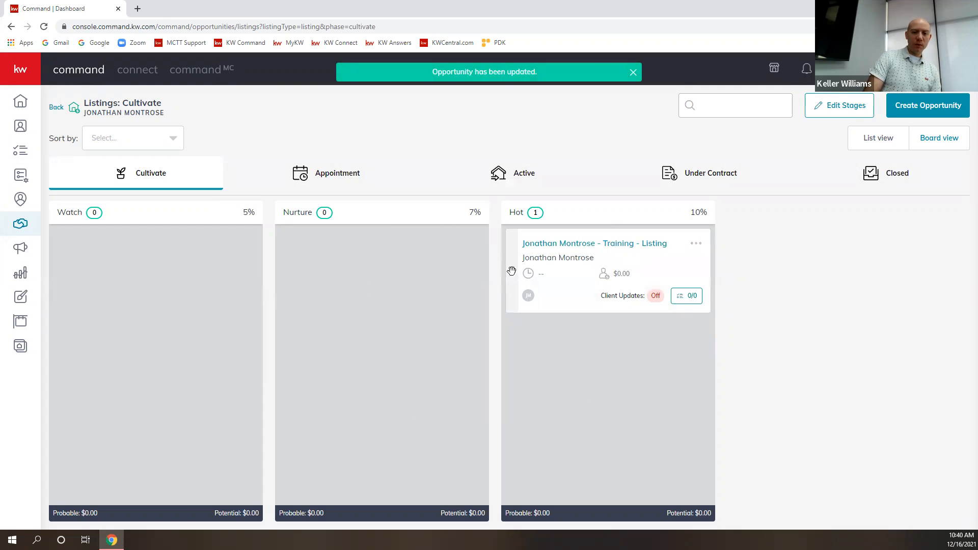
drag(513, 275, 283, 296)
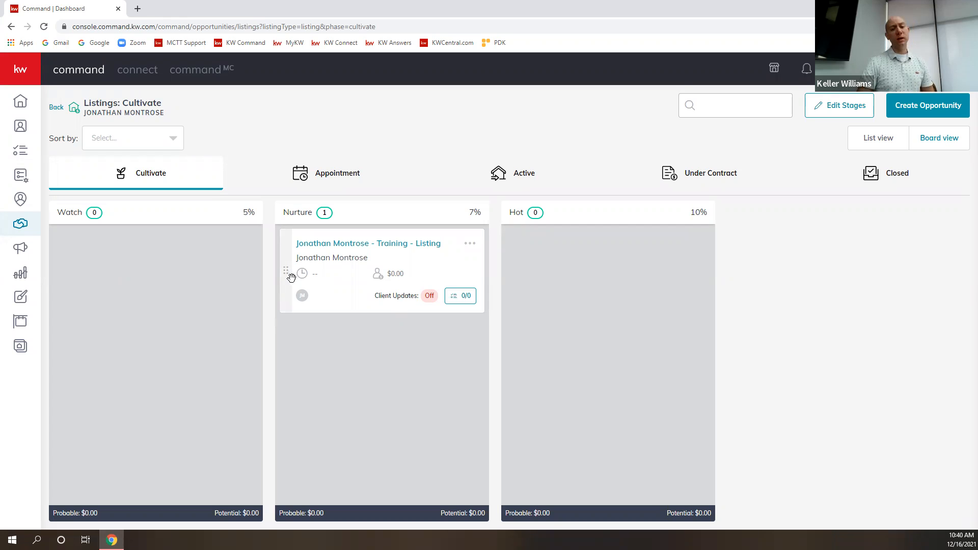
drag(285, 269, 66, 274)
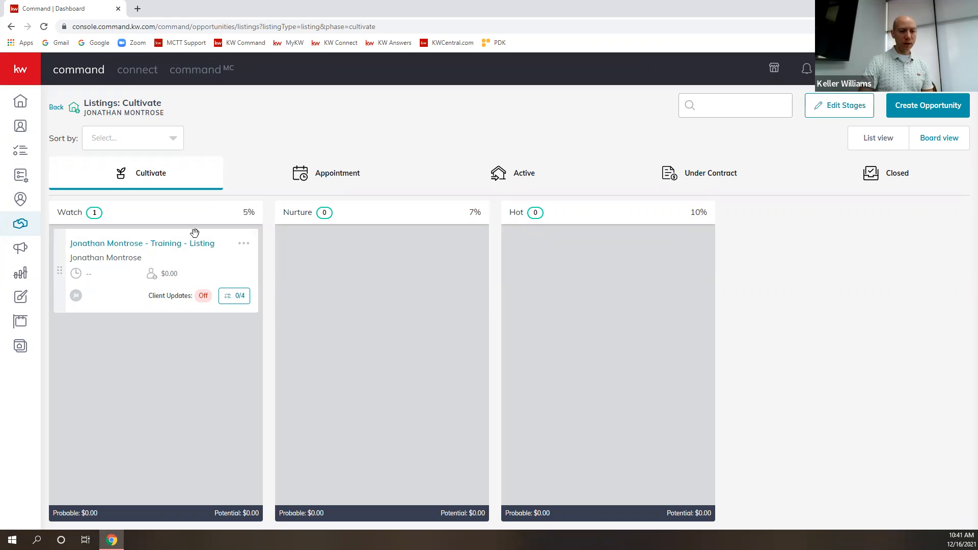
mouse_move(54, 272)
mouse_down()
mouse_move(164, 298)
mouse_move(198, 281)
mouse_move(62, 296)
mouse_move(59, 277)
mouse_up()
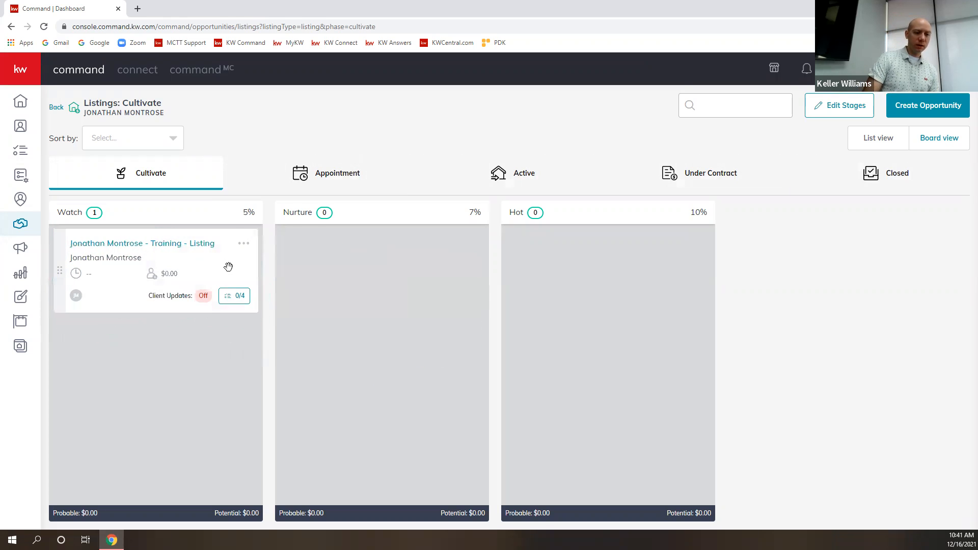
click(245, 244)
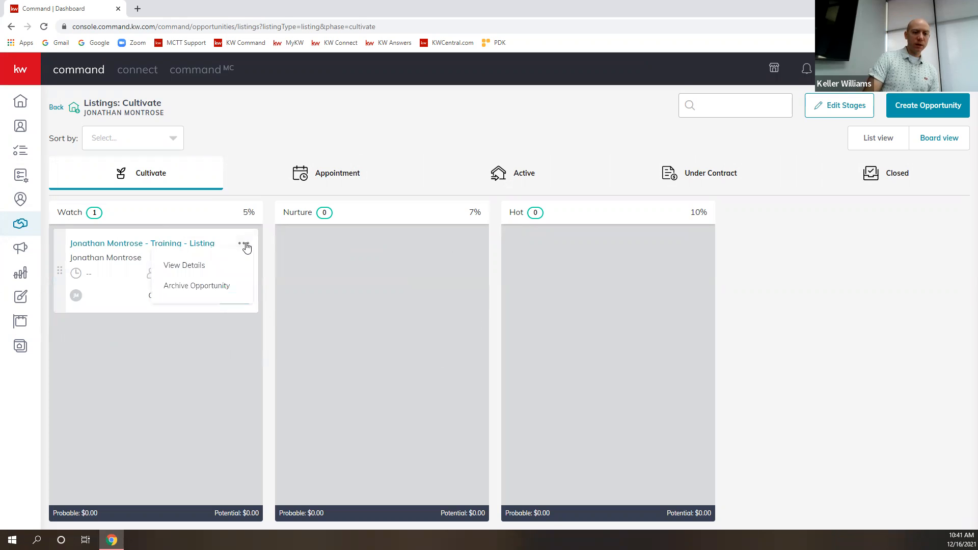
click(193, 269)
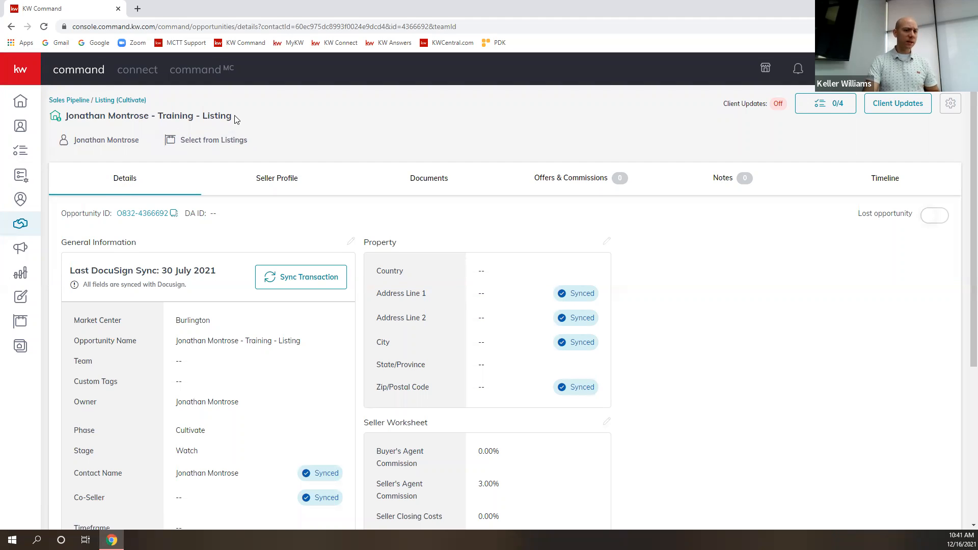
Review the training listing's details page, selecting its title and scrolling to General Information.
triple_click(67, 117)
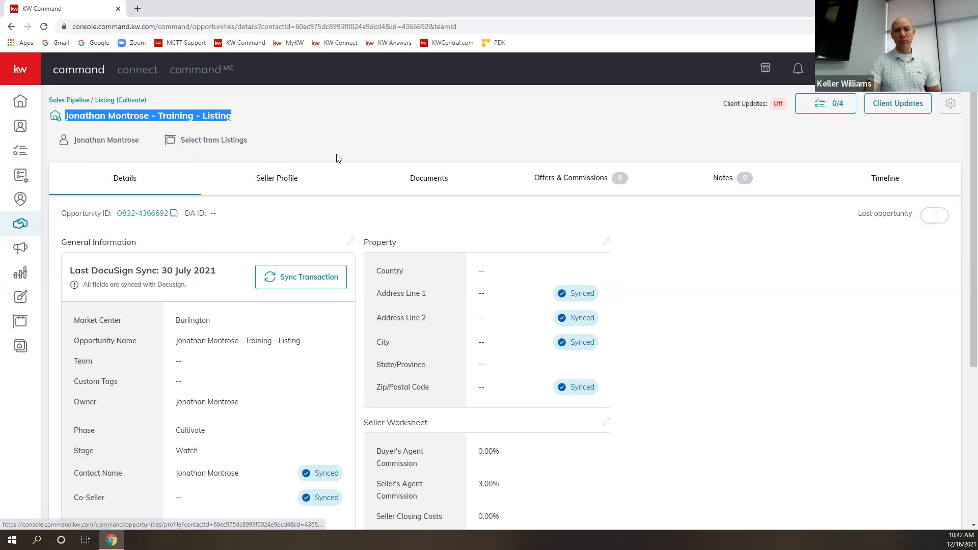
click(407, 217)
scroll(385, 235, down, 2)
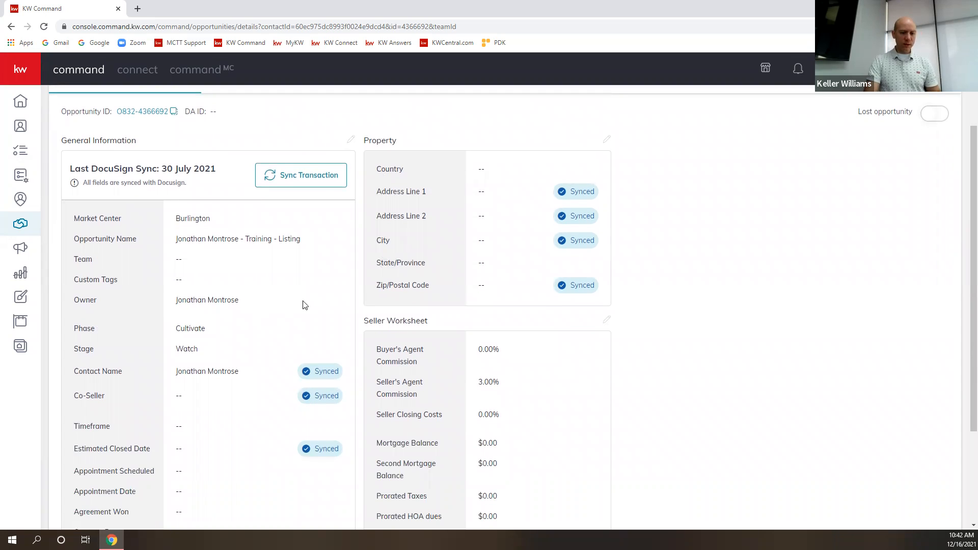
click(352, 140)
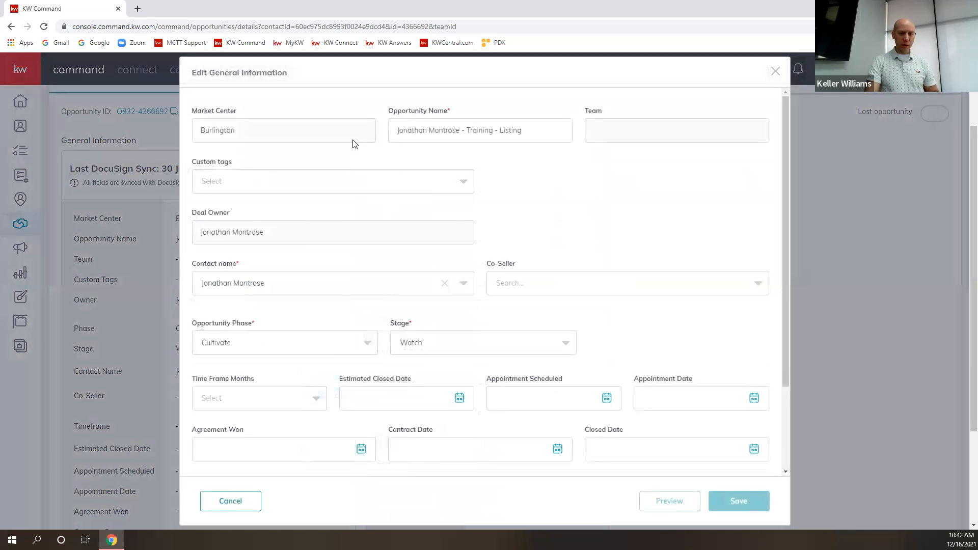
scroll(561, 235, down, 2)
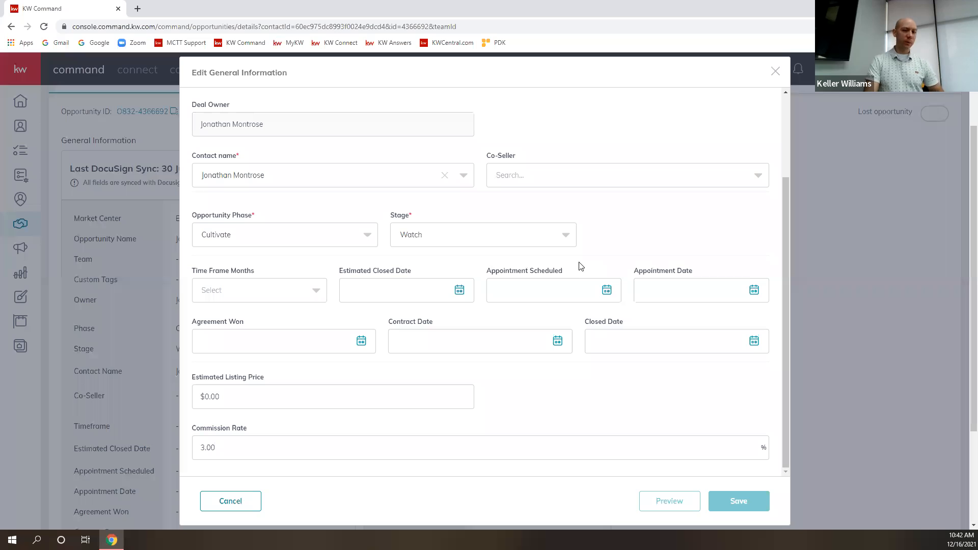
scroll(545, 355, down, 2)
scroll(543, 341, up, 3)
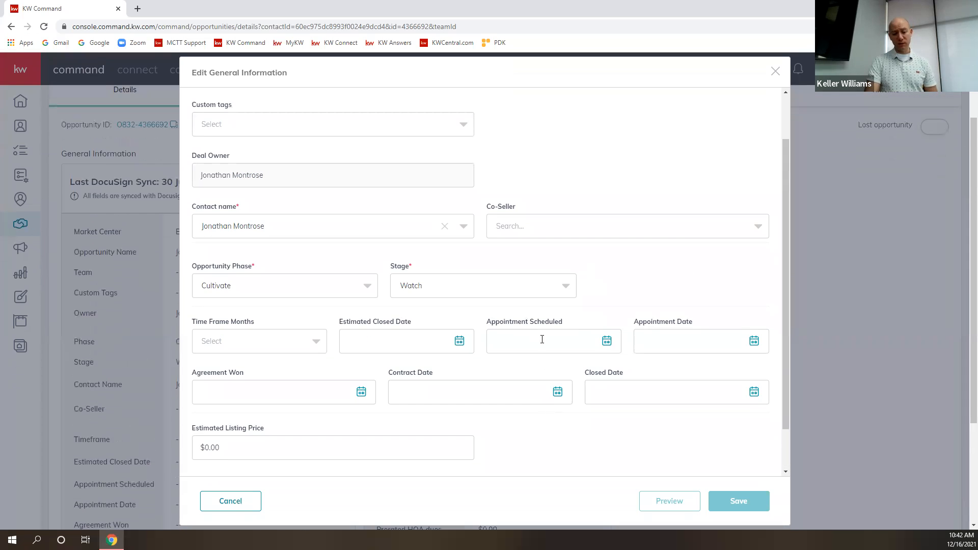
click(775, 72)
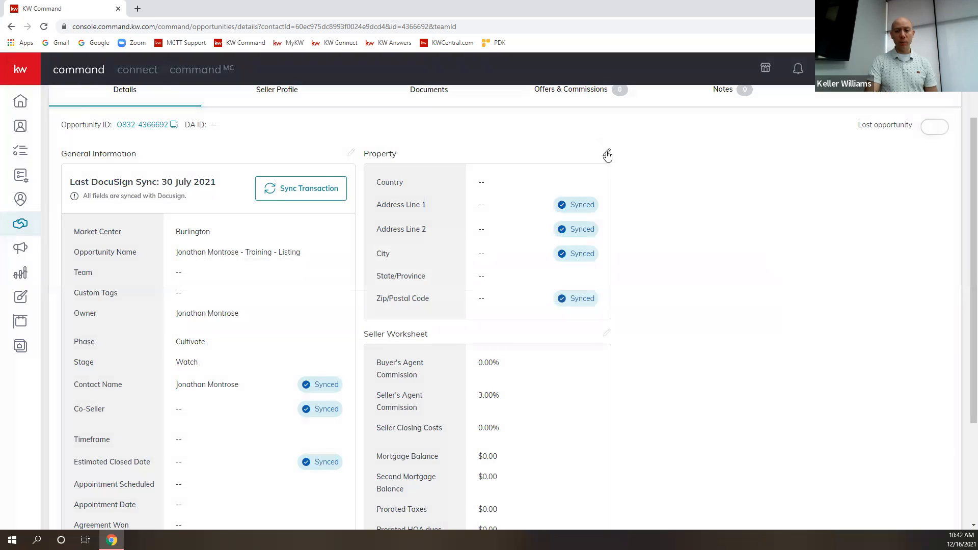
click(606, 155)
Set the country to United States, enter the property's street address from the Durham suggestion, and save.
click(383, 203)
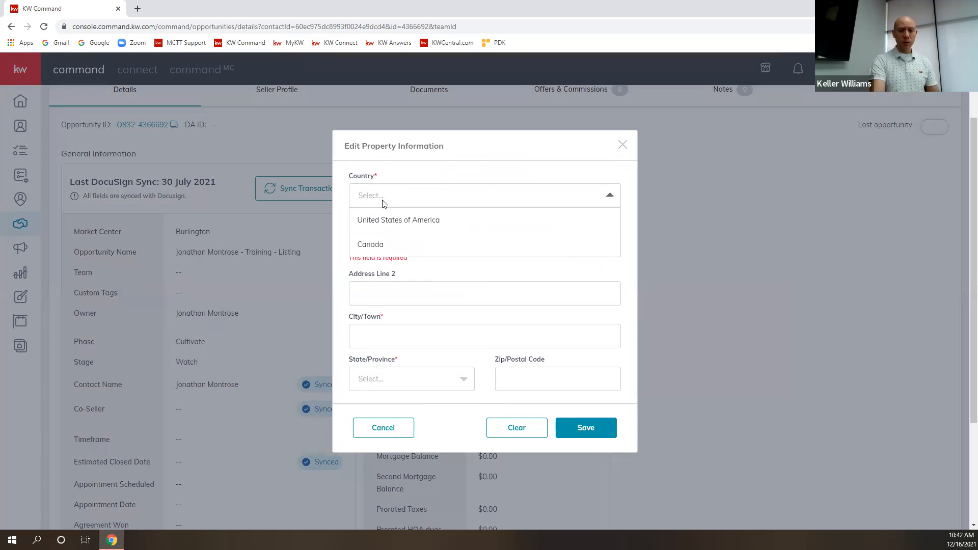
click(390, 219)
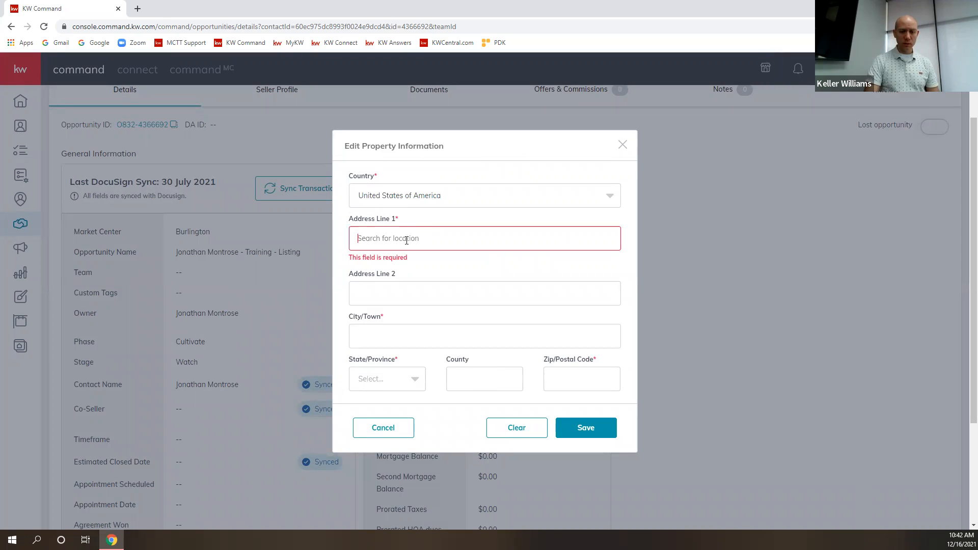
text(123 main)
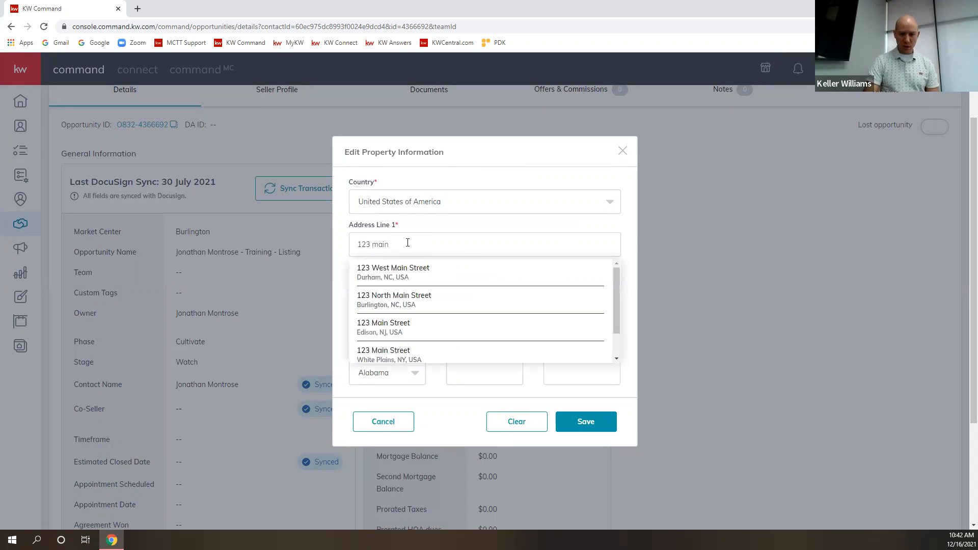
click(399, 274)
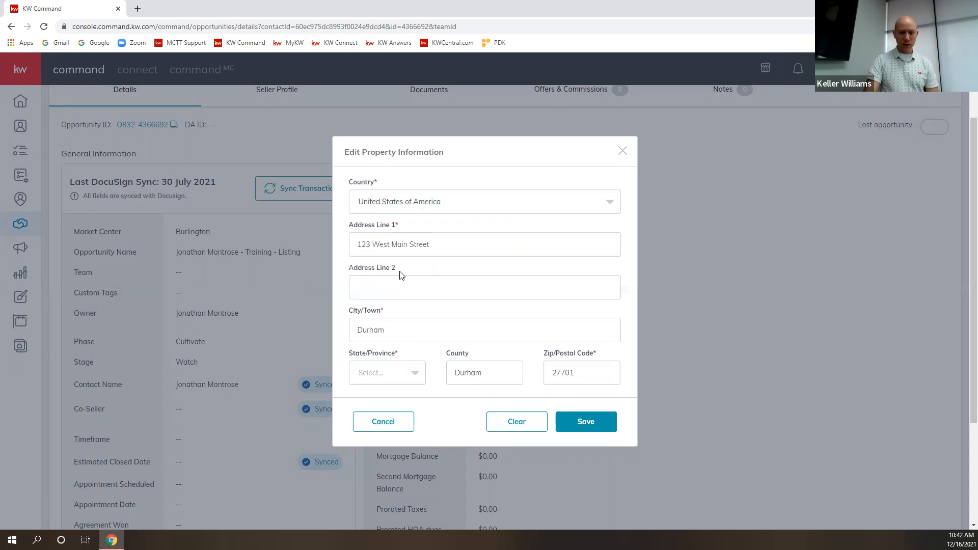
click(427, 246)
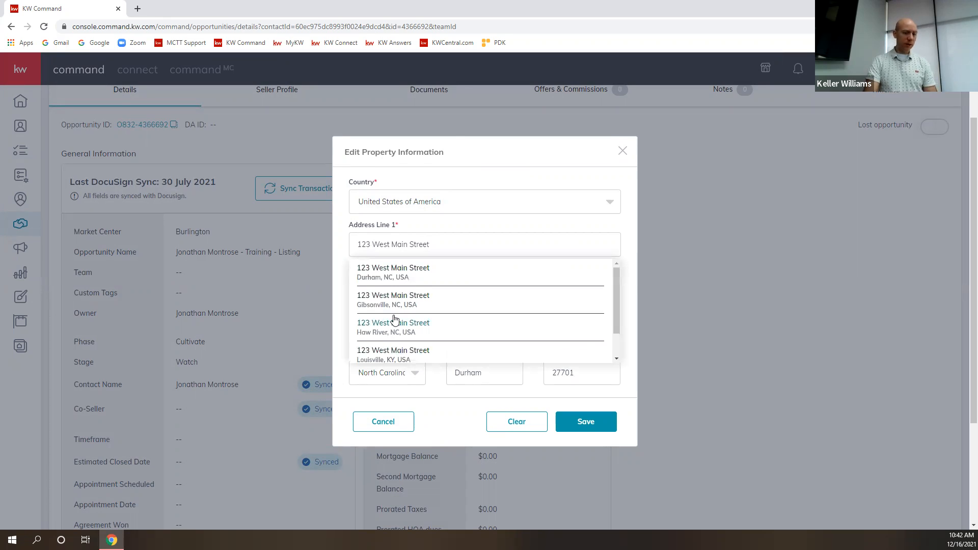
click(414, 274)
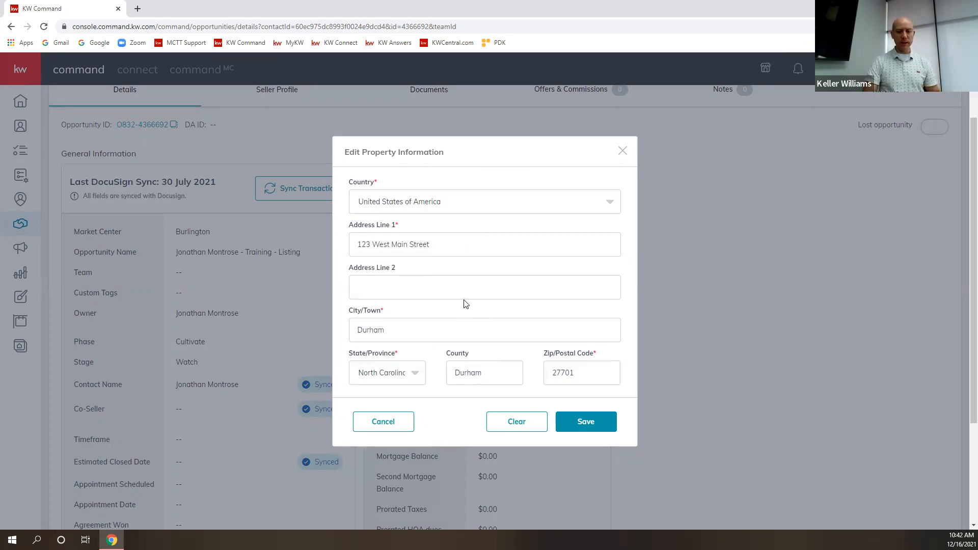
click(591, 421)
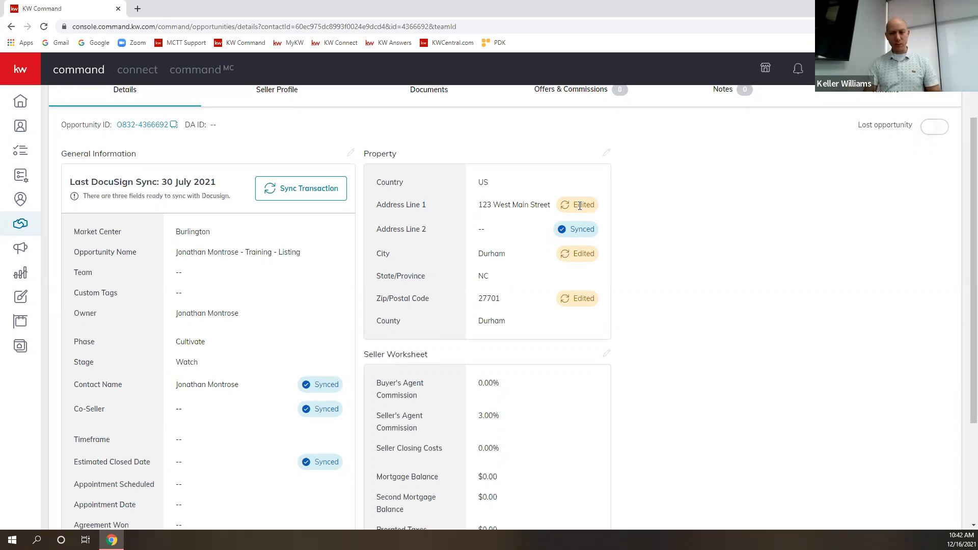
Sync the edited property fields to DocuSign and reload to confirm they show Synced.
scroll(517, 295, down, 3)
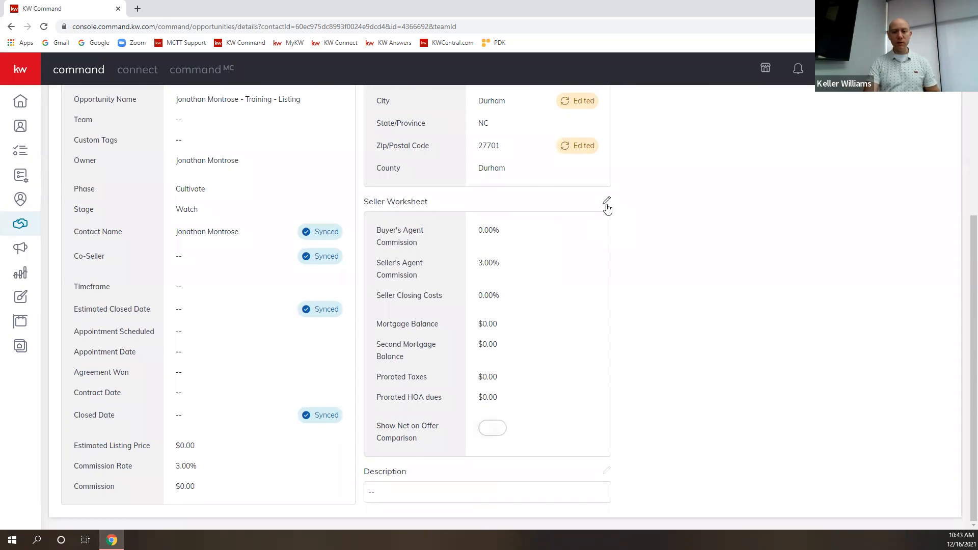
click(607, 204)
click(636, 172)
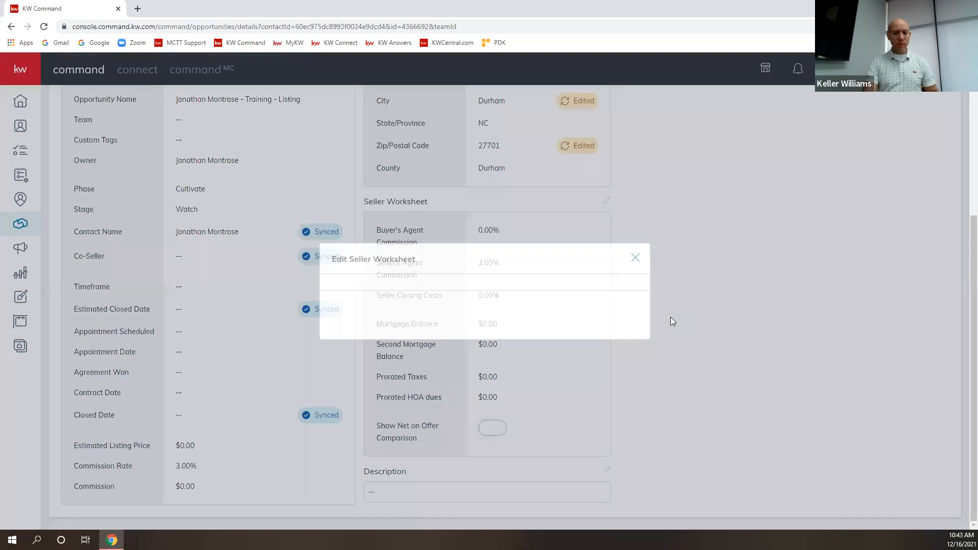
scroll(276, 413, up, 5)
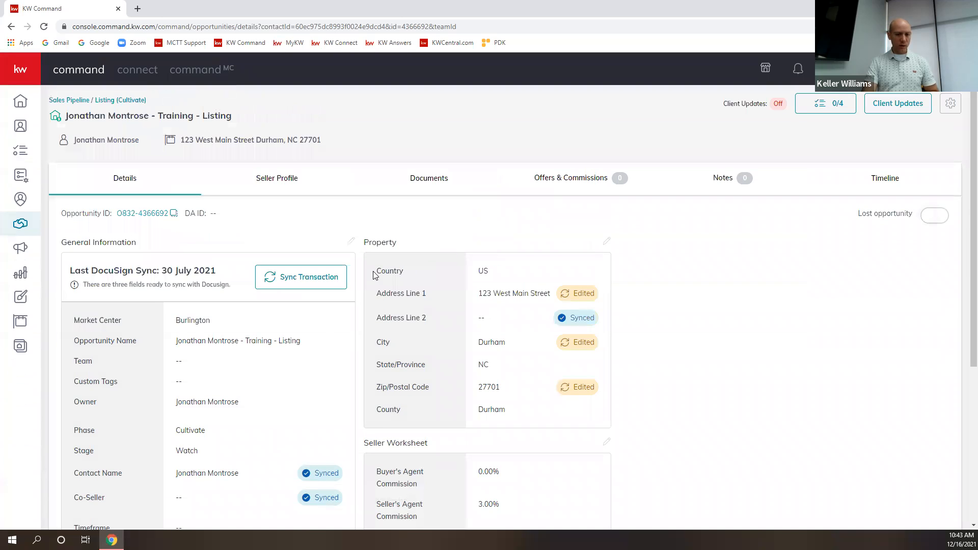
click(326, 283)
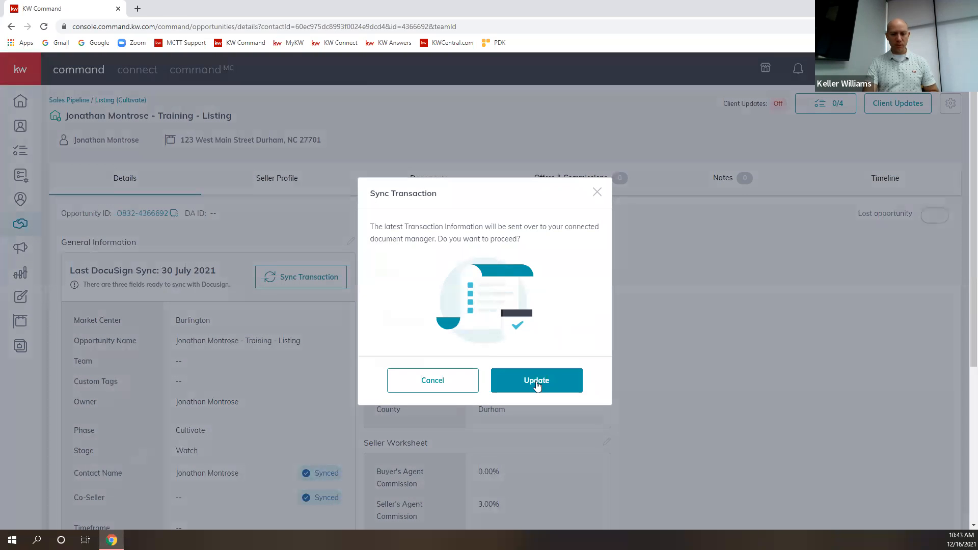
click(537, 381)
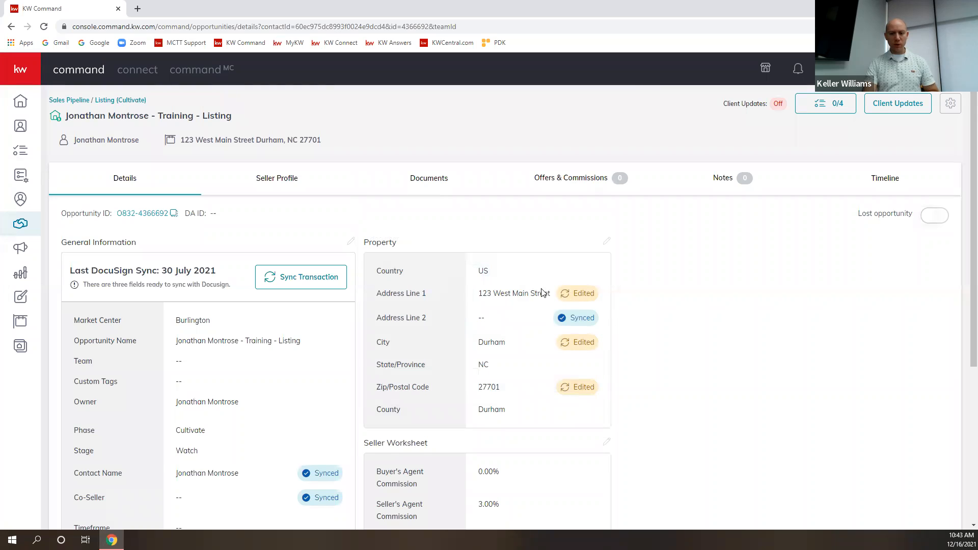
click(44, 27)
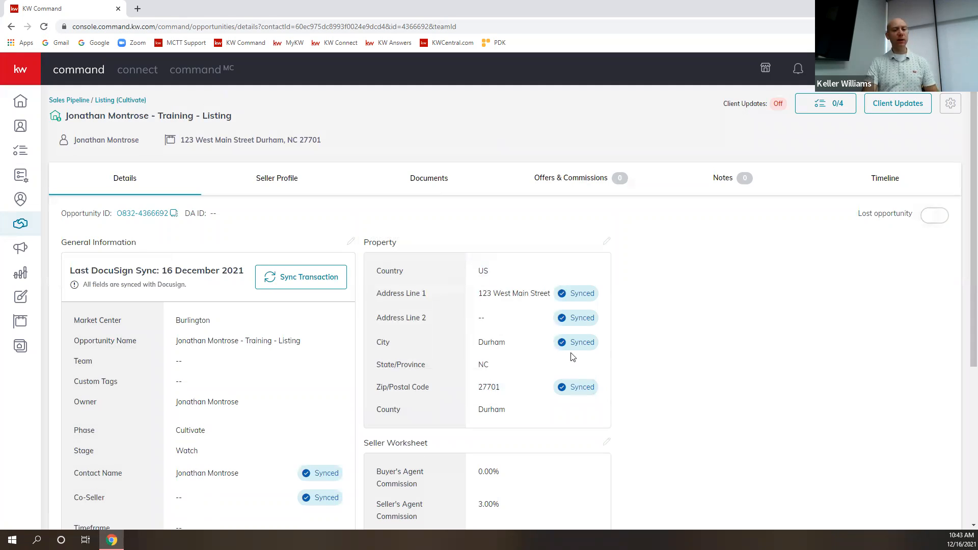
scroll(252, 436, down, 3)
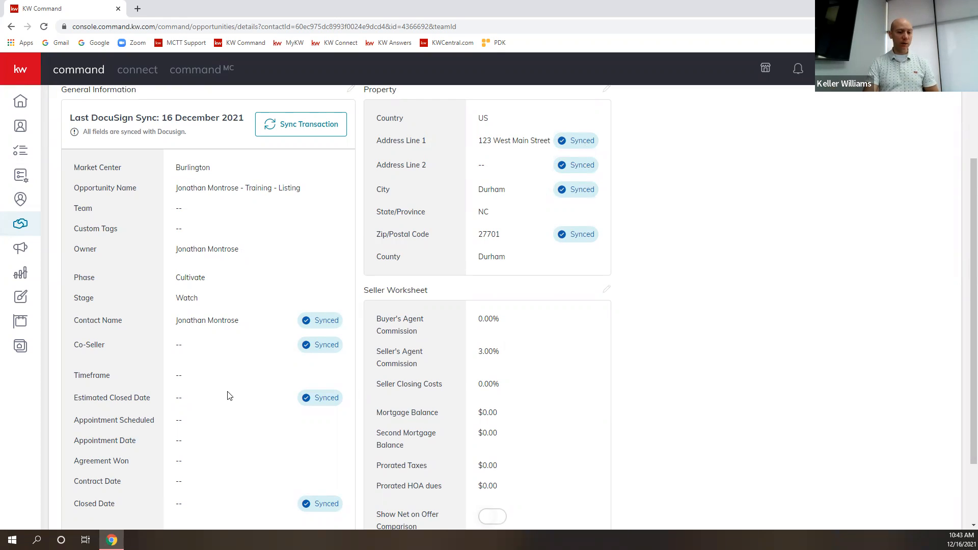
scroll(230, 395, down, 3)
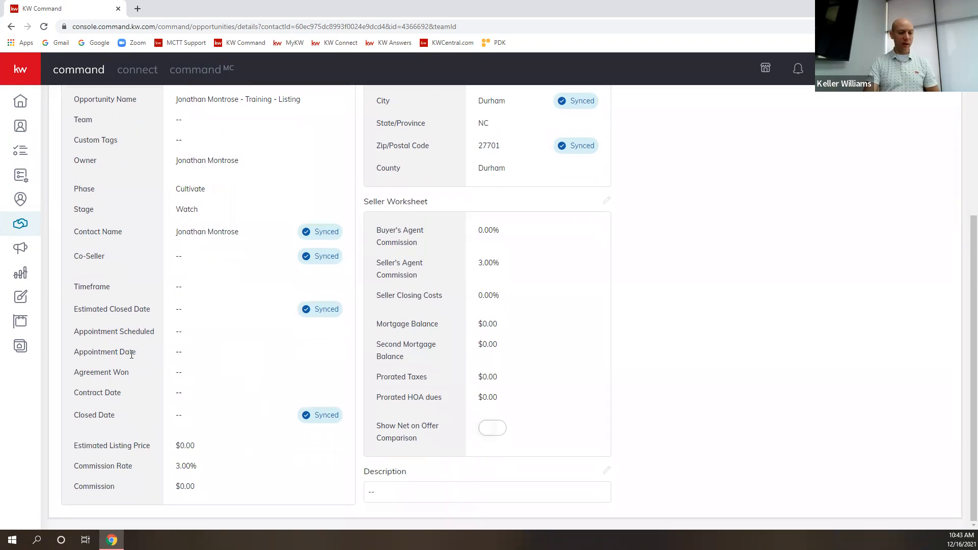
drag(224, 354, 74, 350)
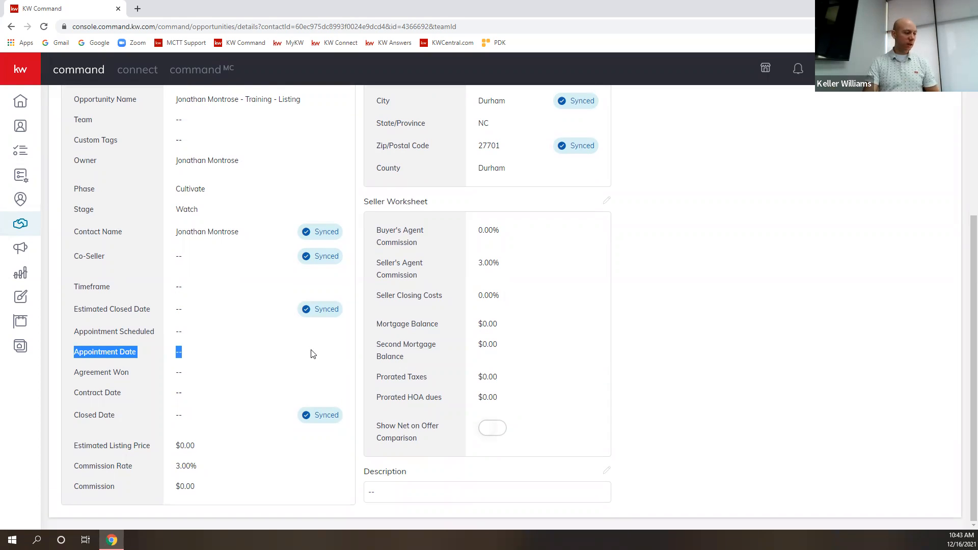
click(337, 310)
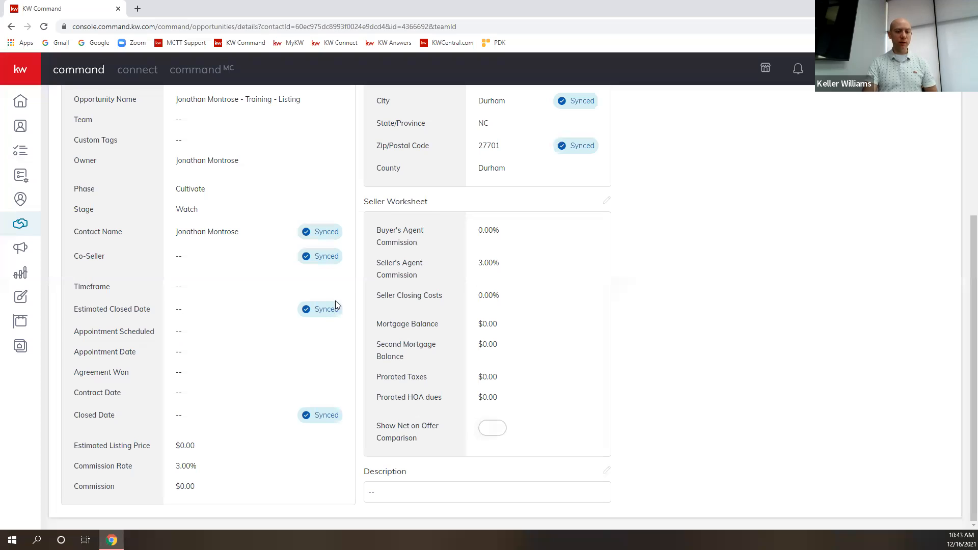
scroll(612, 367, up, 5)
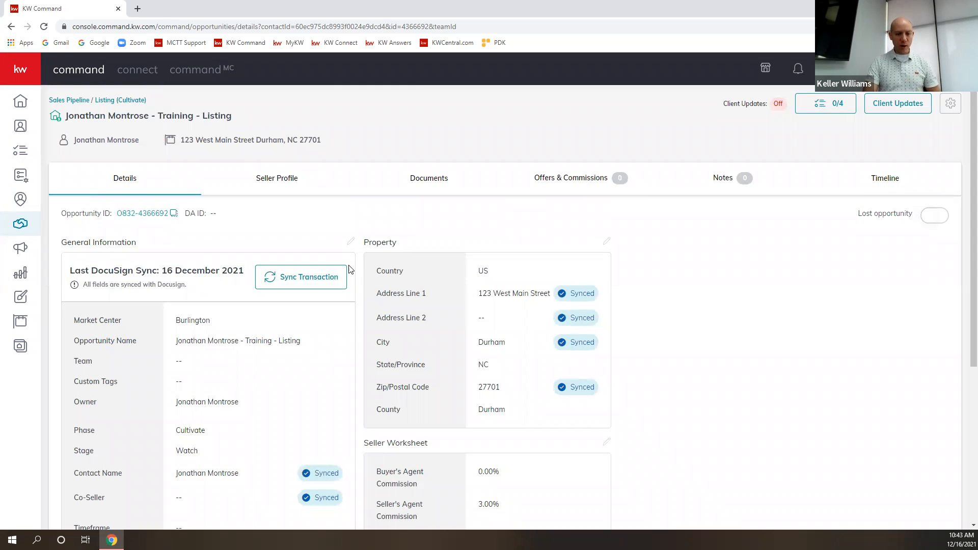
Check the Seller Profile and its guide steps, then open the Listing New Construction documents checklist.
click(258, 180)
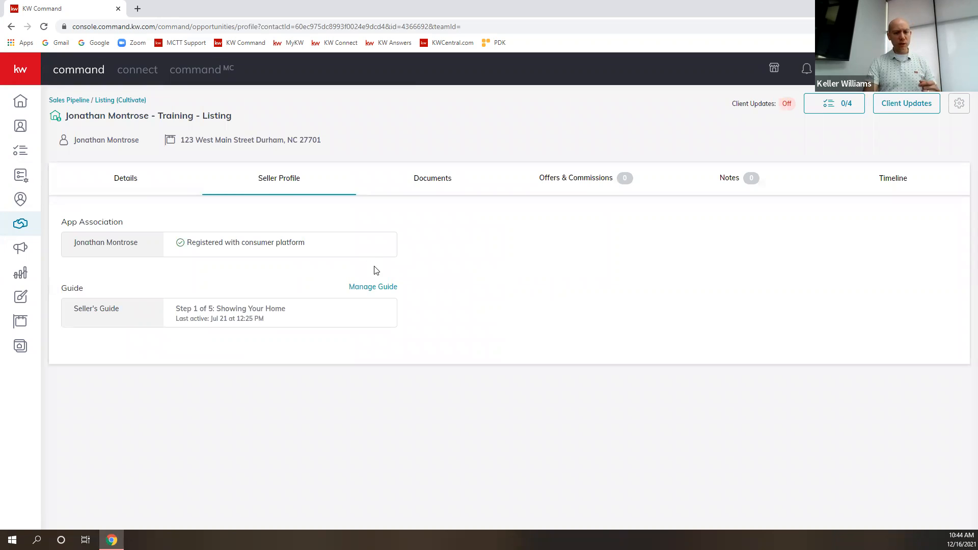
click(380, 293)
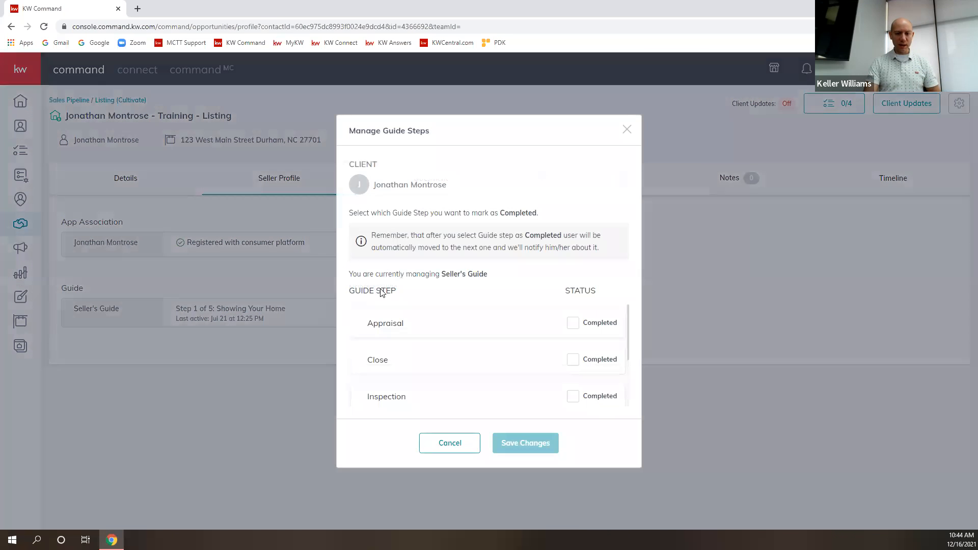
scroll(492, 321, down, 1)
scroll(486, 331, down, 1)
scroll(509, 388, up, 2)
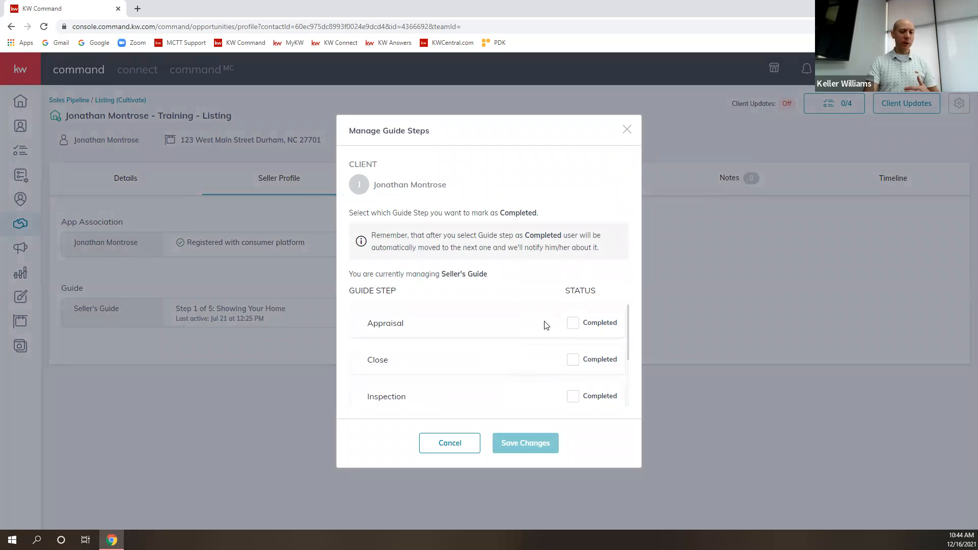
click(626, 132)
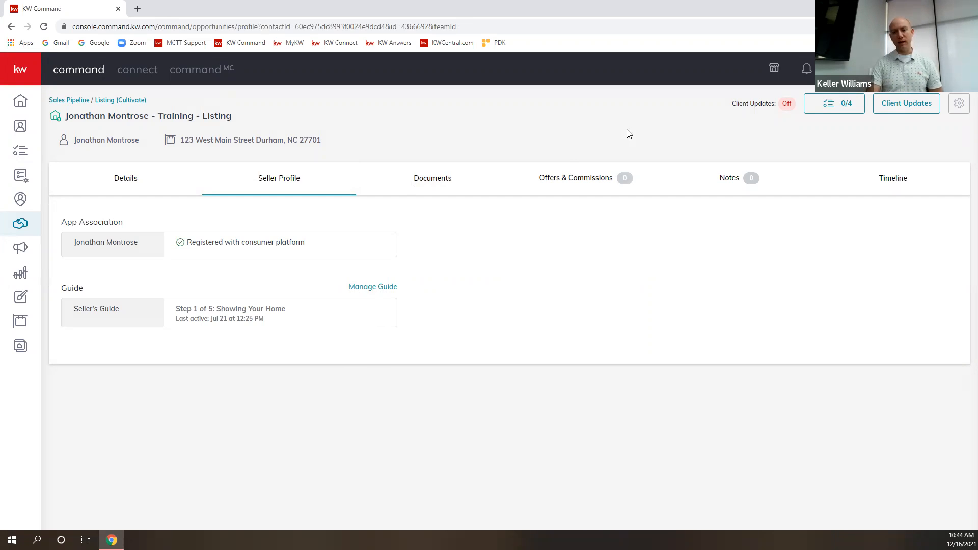
click(430, 184)
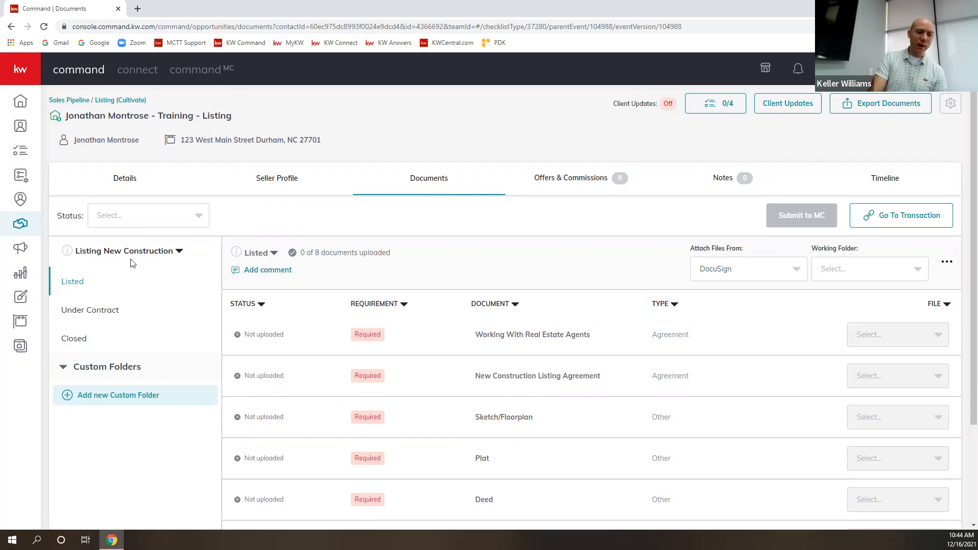
Change the checklist type to Residential and look through the Under Contract, Closed and Listed folders.
click(180, 251)
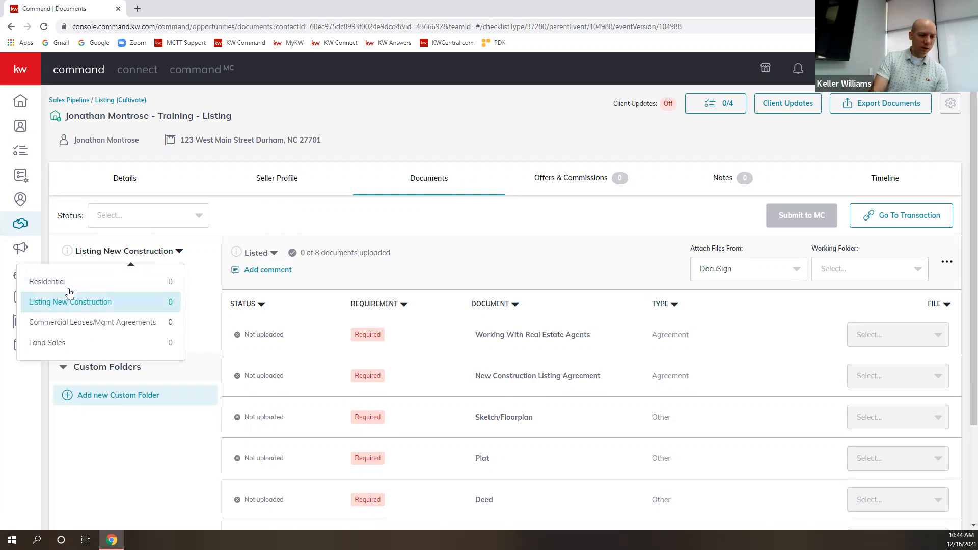
click(48, 281)
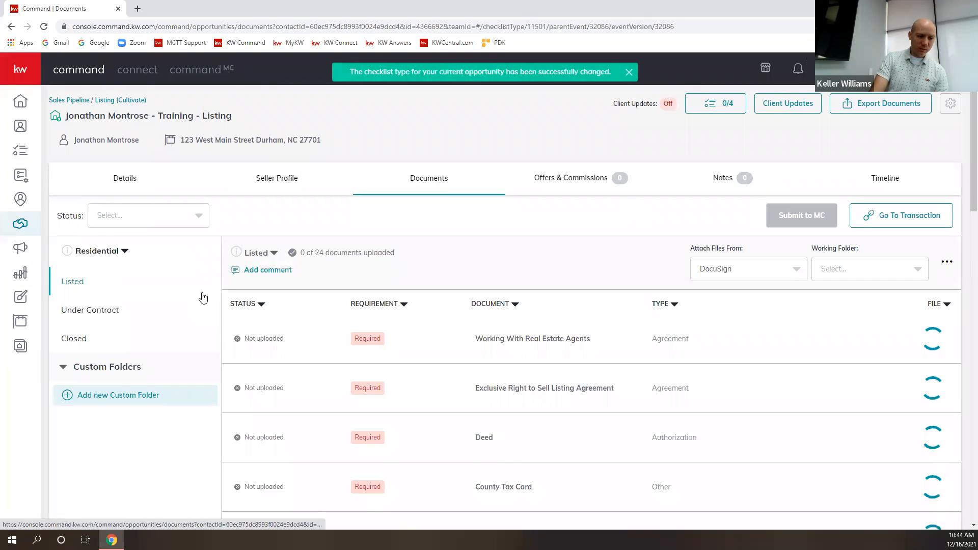
click(87, 310)
click(76, 336)
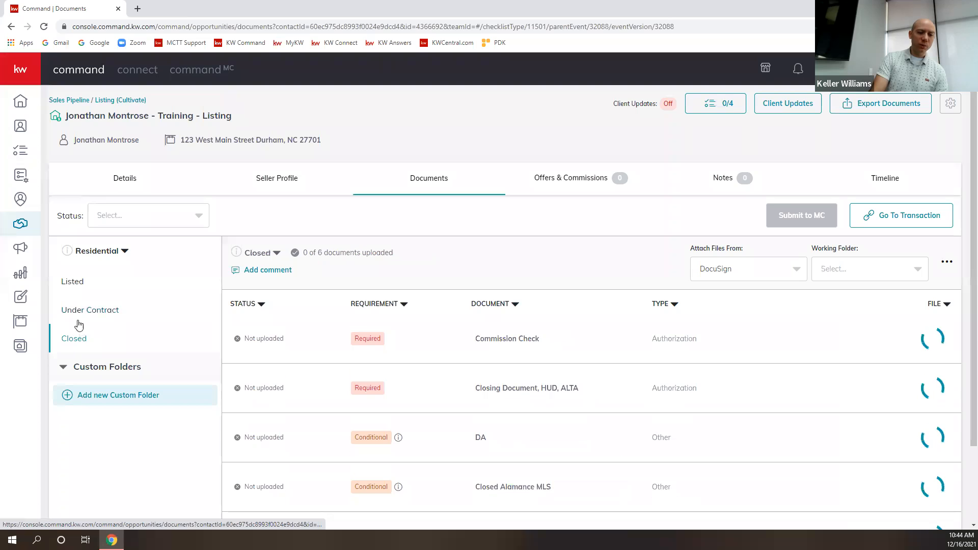
click(81, 311)
click(75, 283)
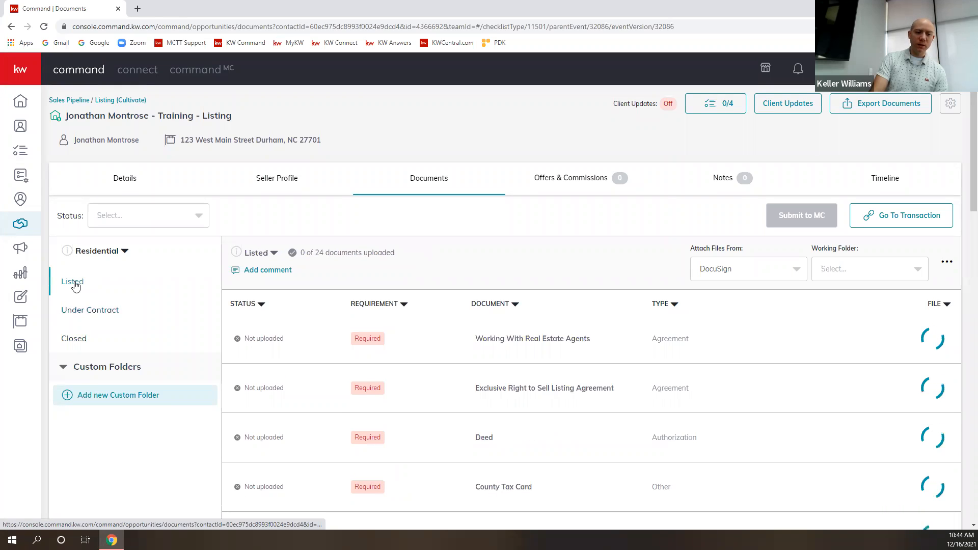
Scroll through the Listed folder's 24 required and conditional documents.
scroll(431, 367, down, 3)
scroll(430, 367, down, 3)
scroll(411, 393, up, 3)
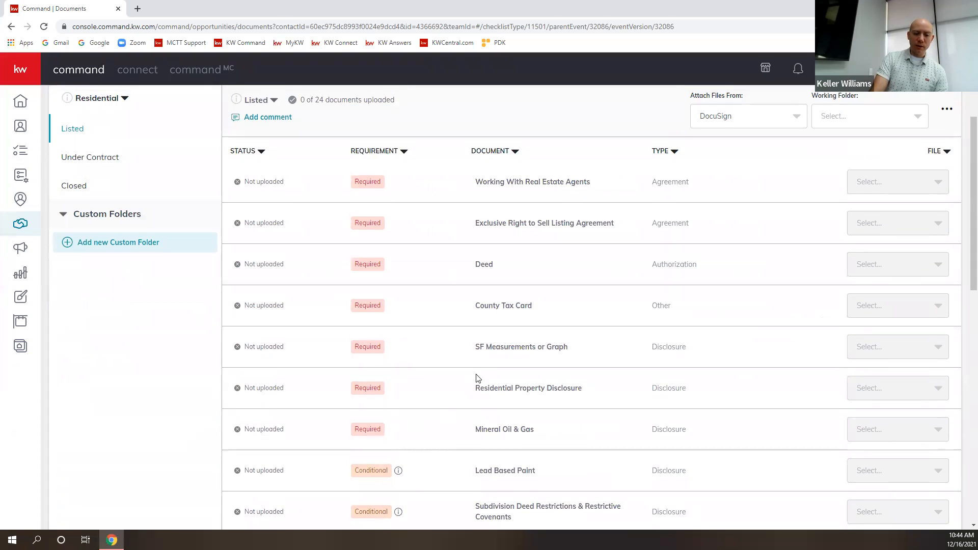
scroll(478, 378, down, 5)
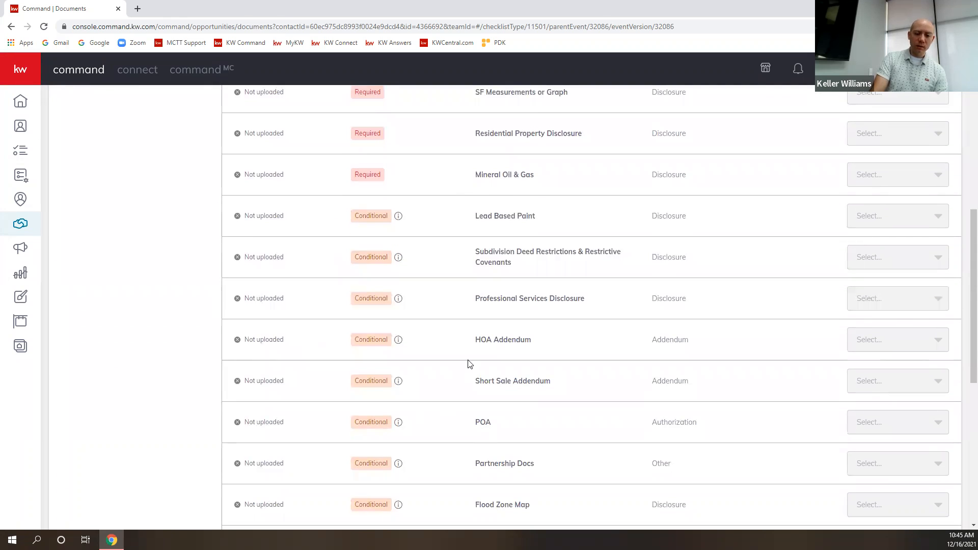
scroll(600, 389, down, 6)
scroll(634, 392, up, 5)
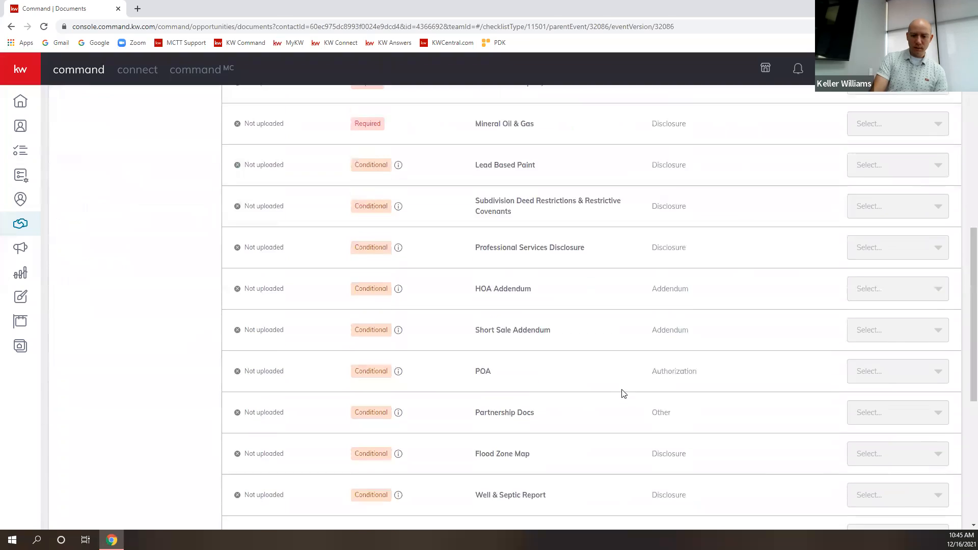
scroll(625, 394, up, 9)
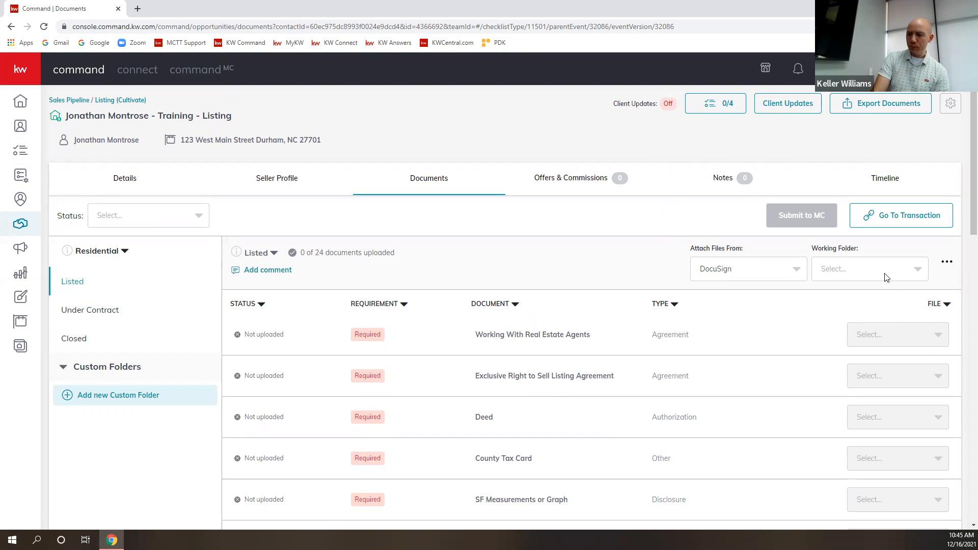
click(796, 276)
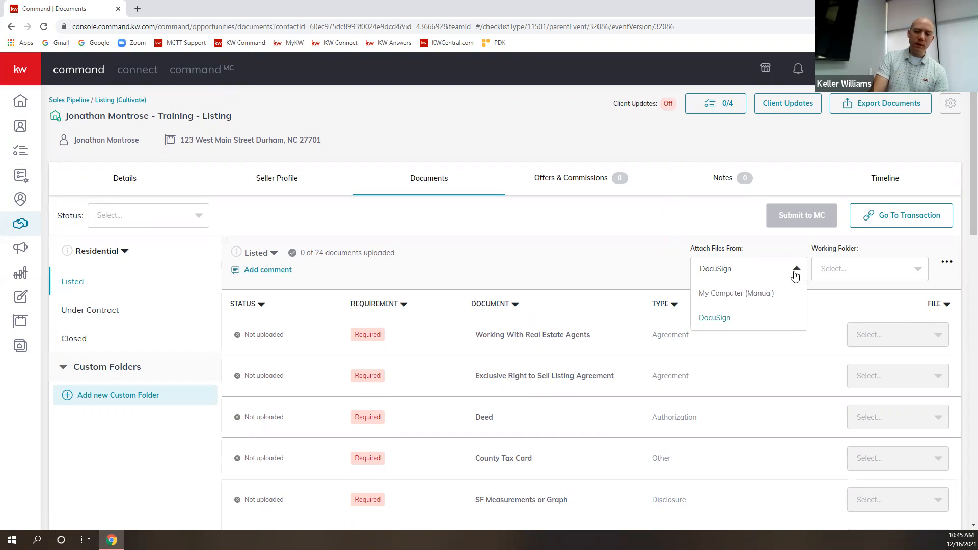
click(759, 298)
click(930, 336)
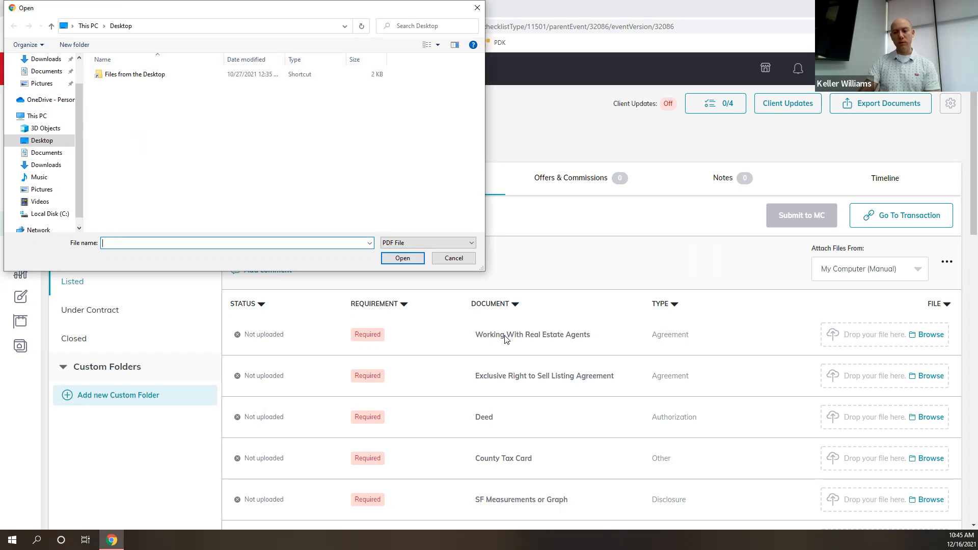
click(454, 259)
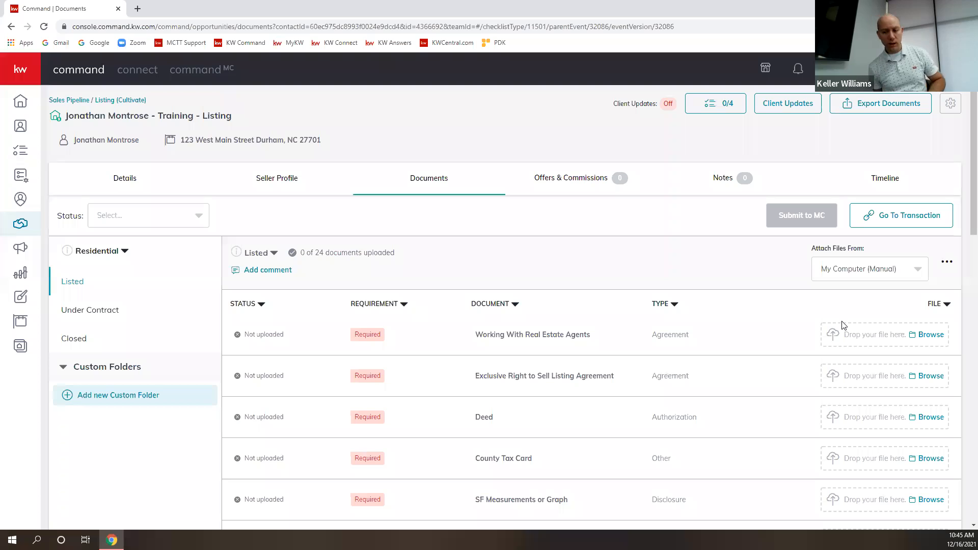
click(874, 270)
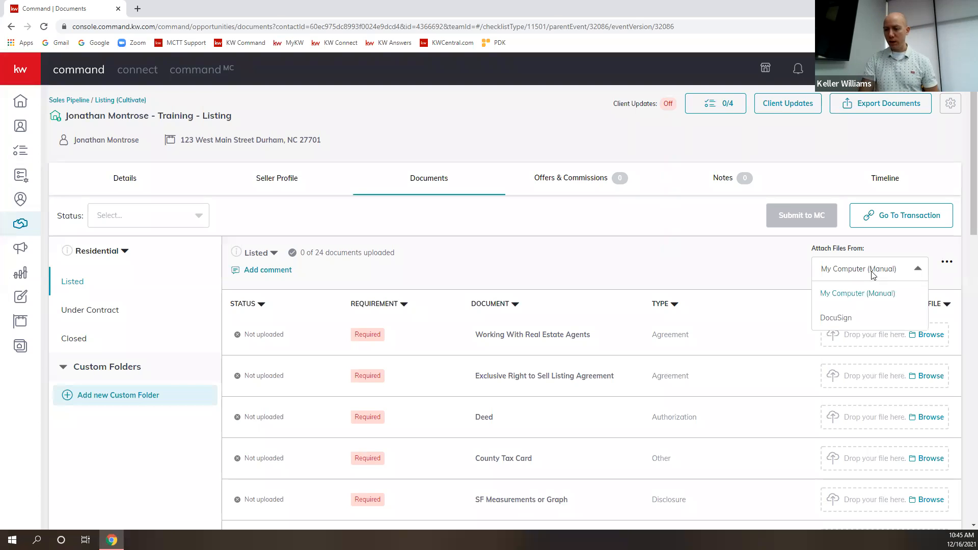
click(847, 319)
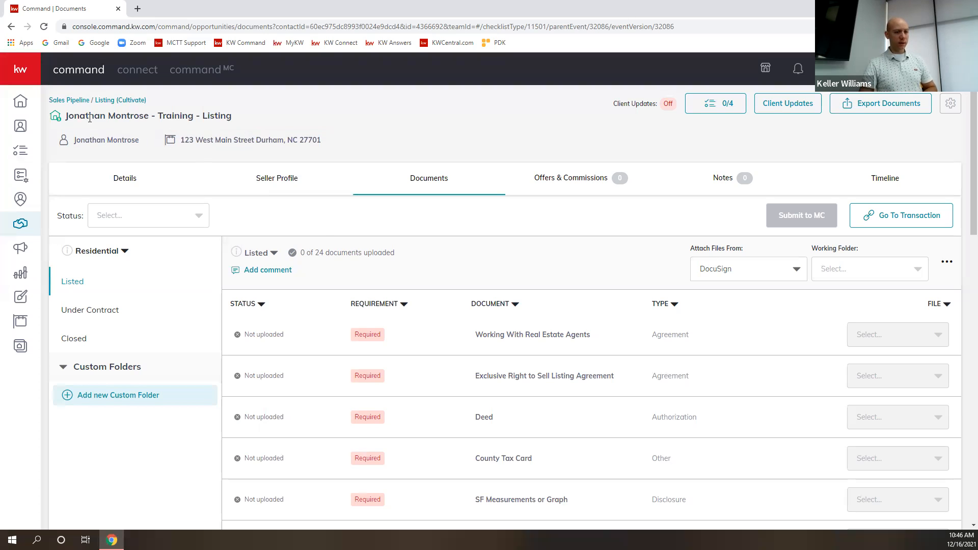
Set Room Docs as the working folder and check the first document's empty file list.
drag(68, 116, 234, 116)
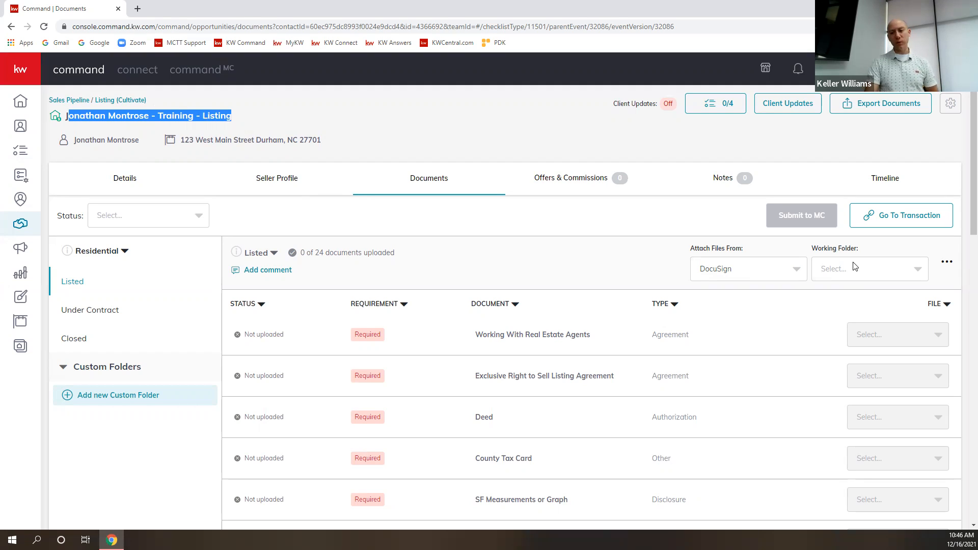
click(863, 275)
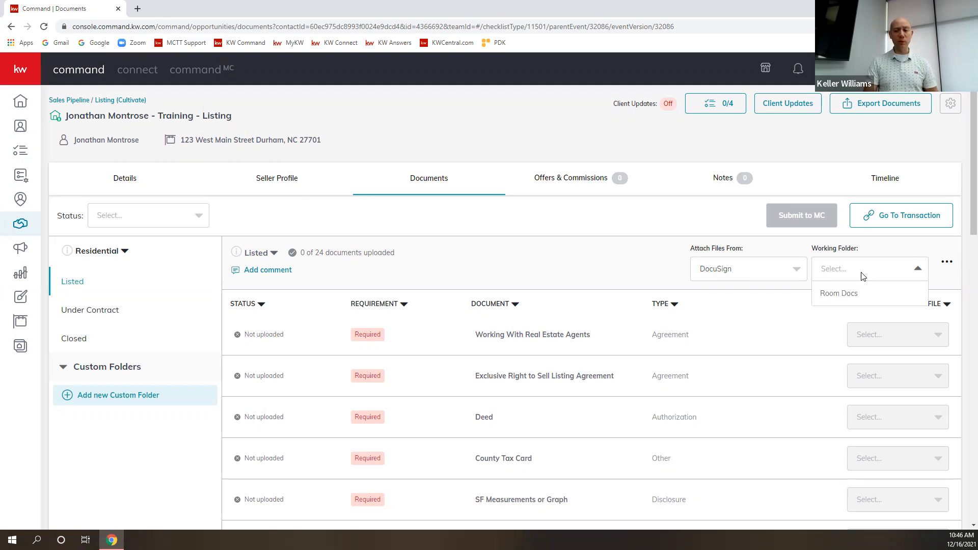
click(852, 294)
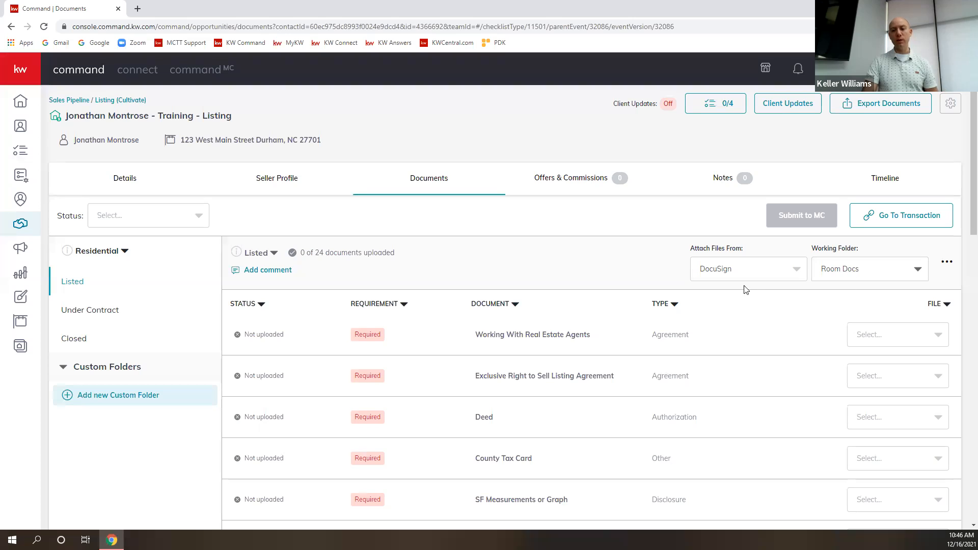
drag(74, 140, 157, 139)
drag(232, 116, 66, 116)
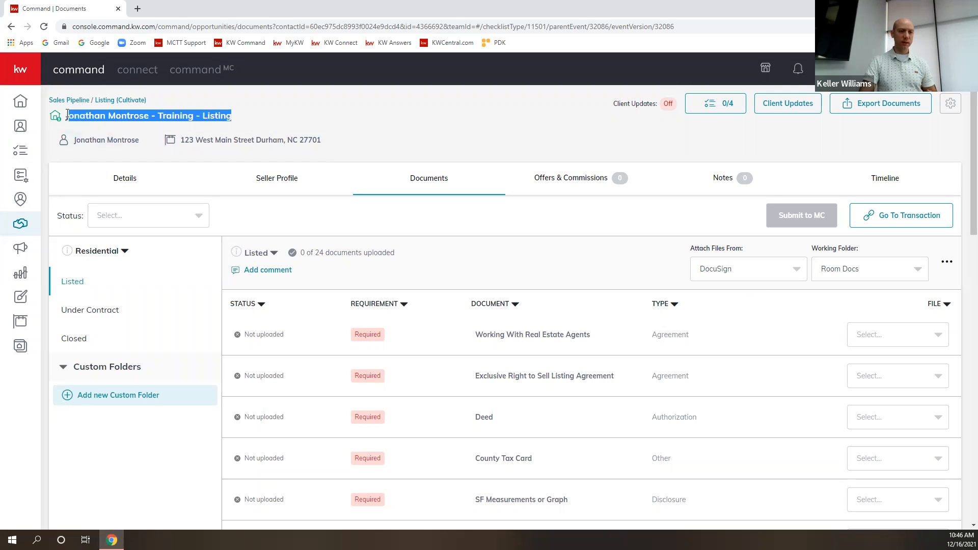
click(924, 341)
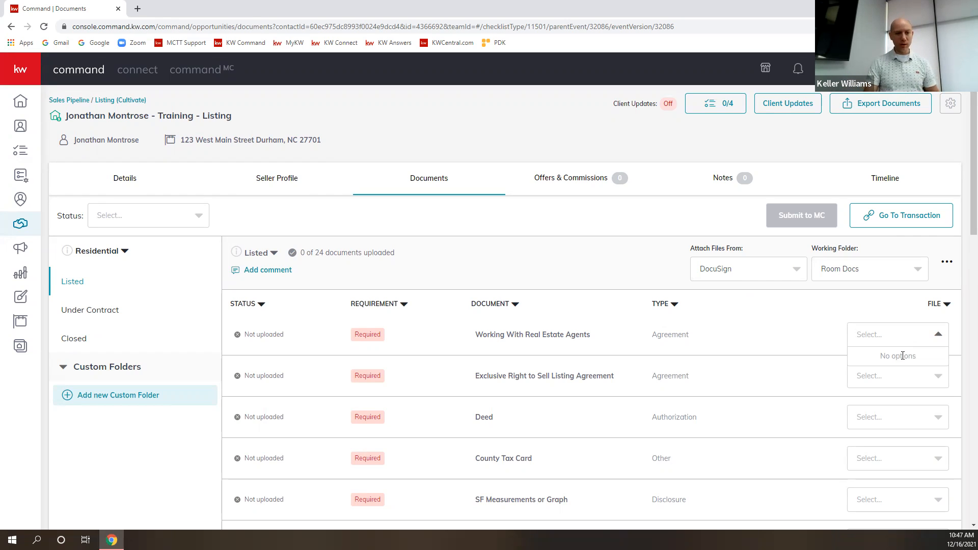
click(801, 313)
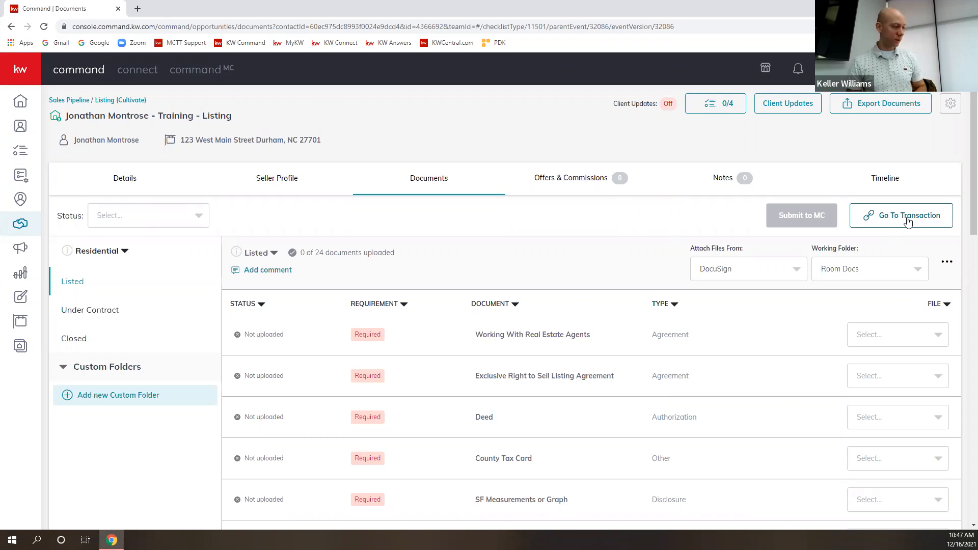
click(19, 103)
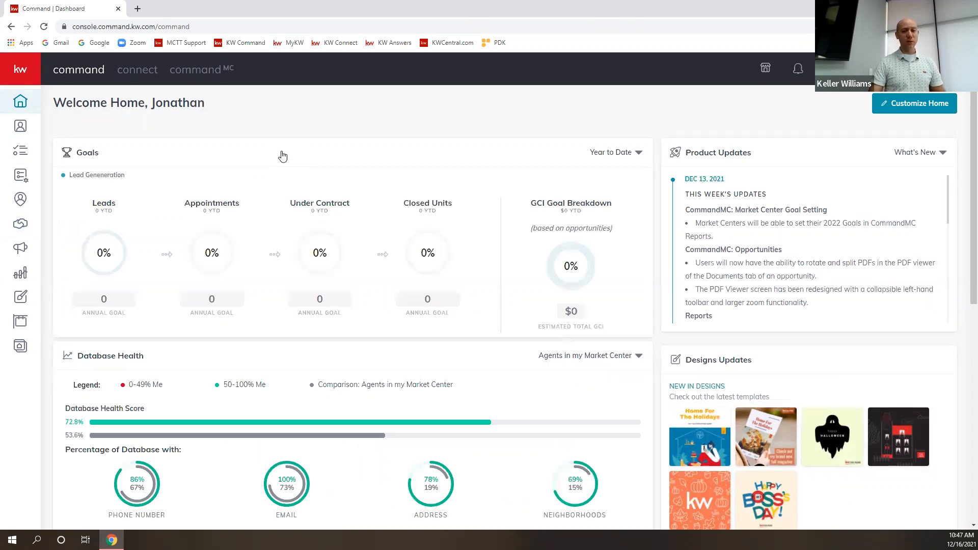
click(22, 74)
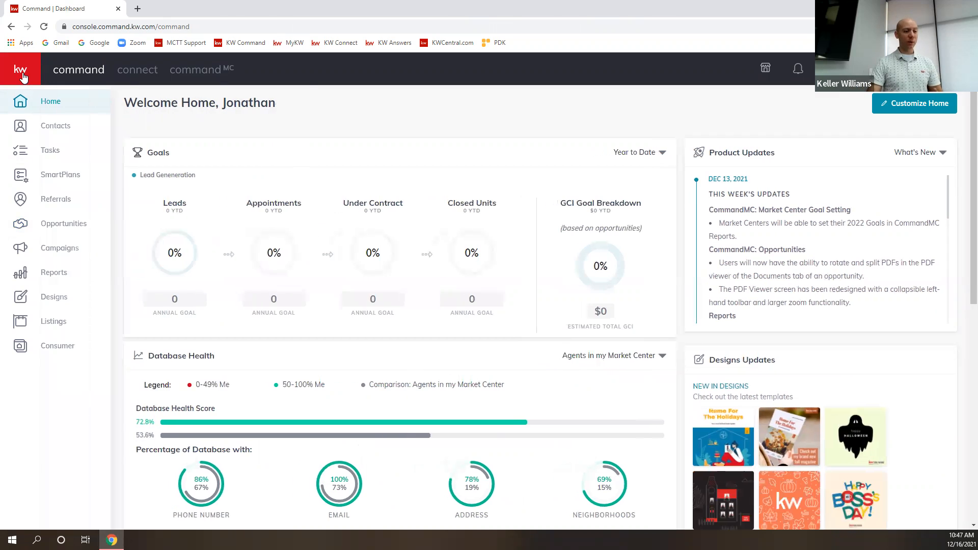
click(70, 227)
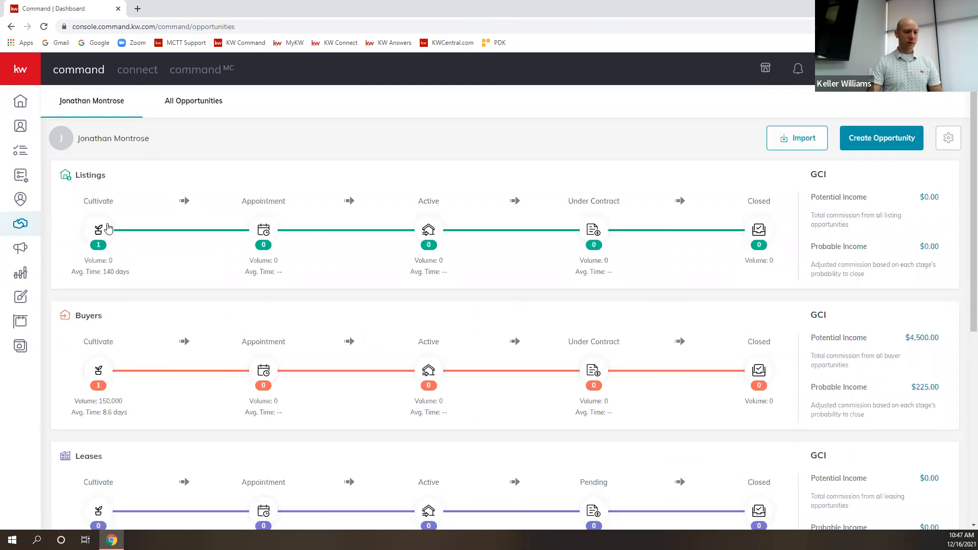
click(106, 228)
click(242, 245)
click(191, 270)
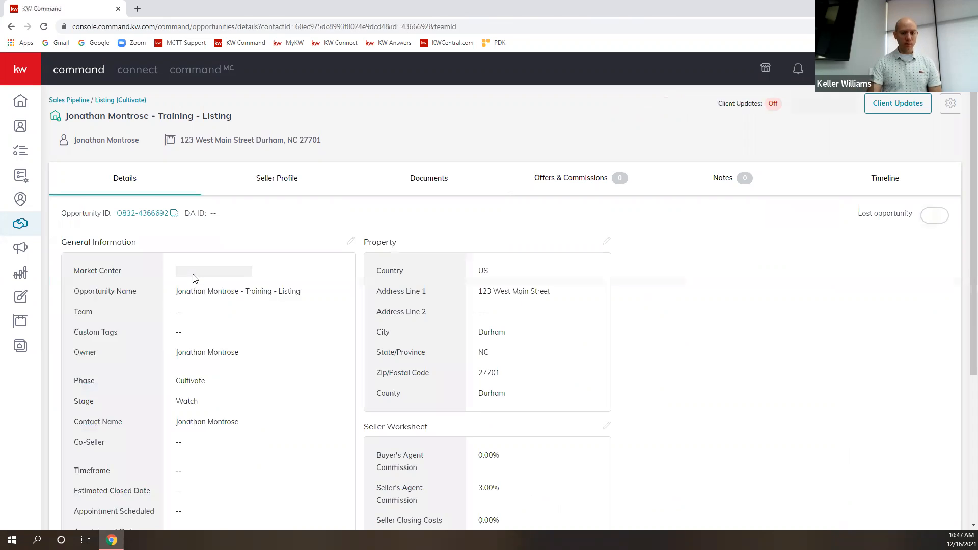
click(436, 179)
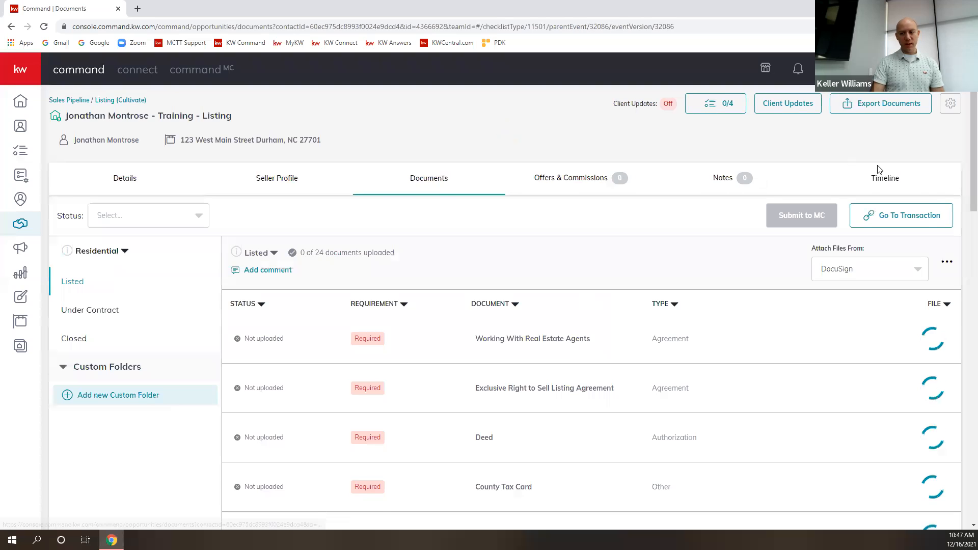
click(925, 220)
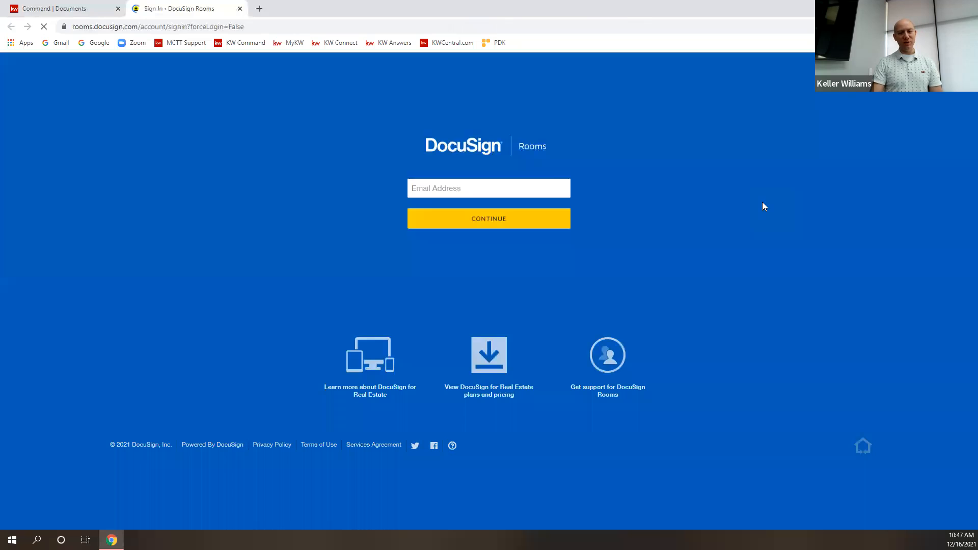
click(520, 219)
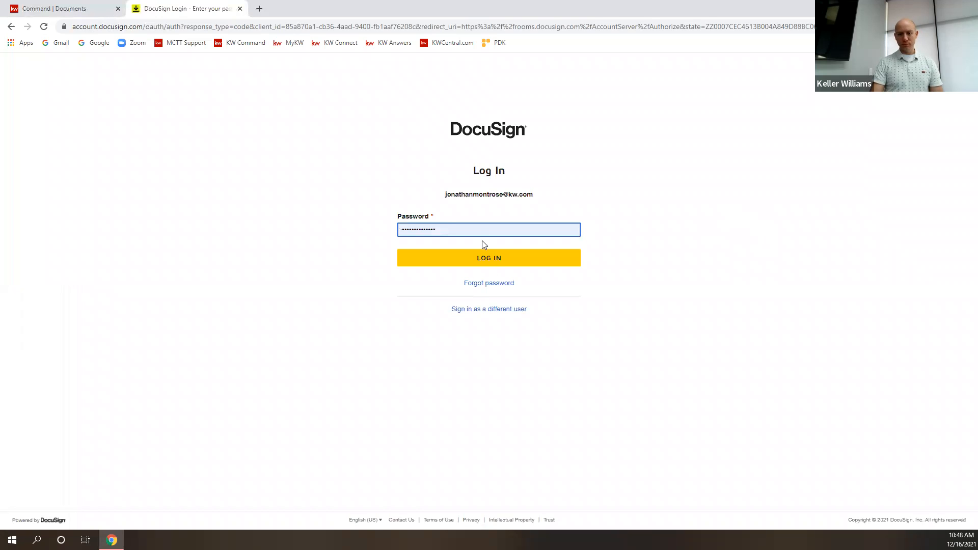
click(487, 258)
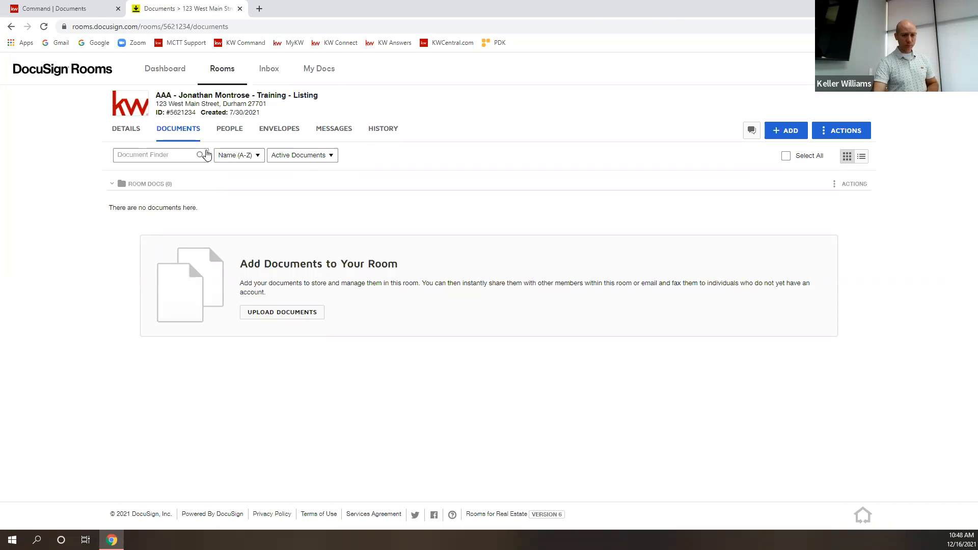
triple_click(267, 101)
drag(318, 95, 178, 96)
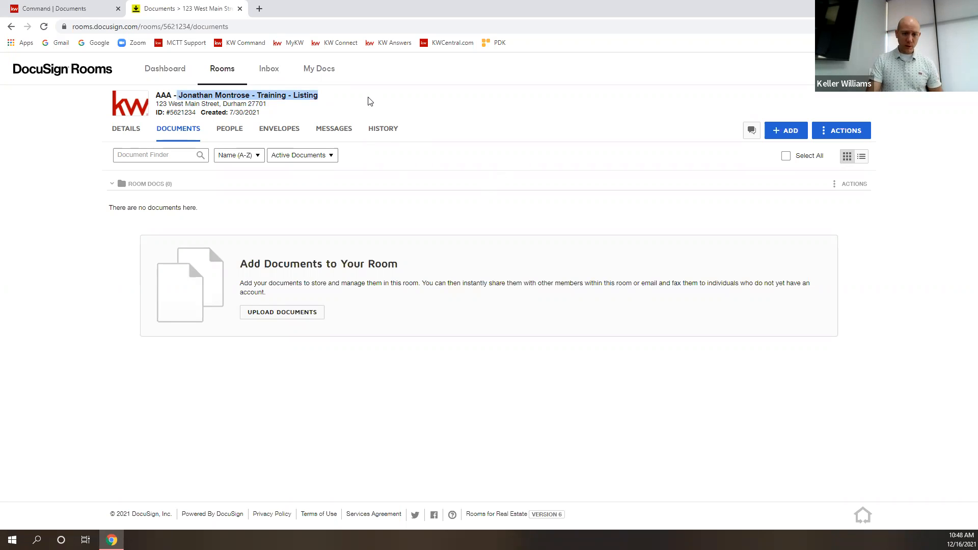
click(330, 104)
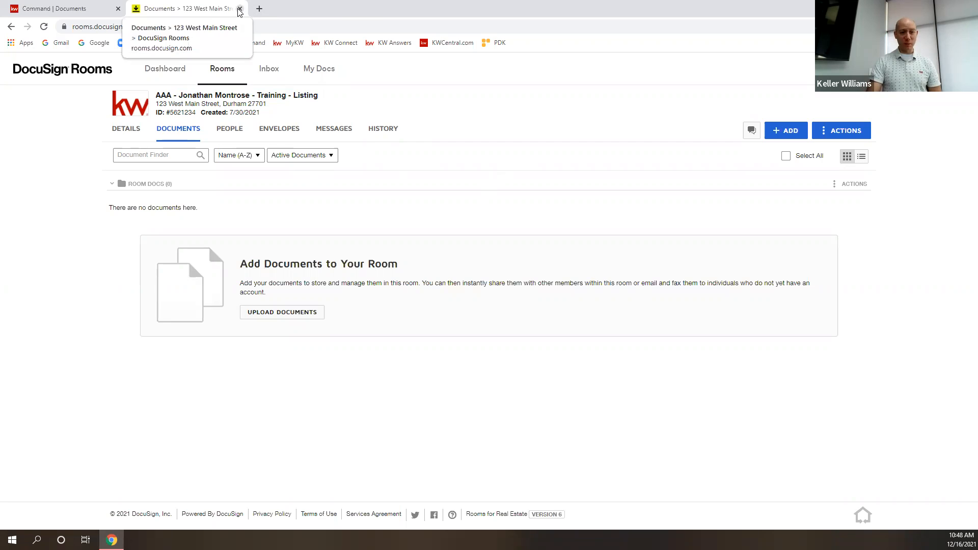
click(240, 9)
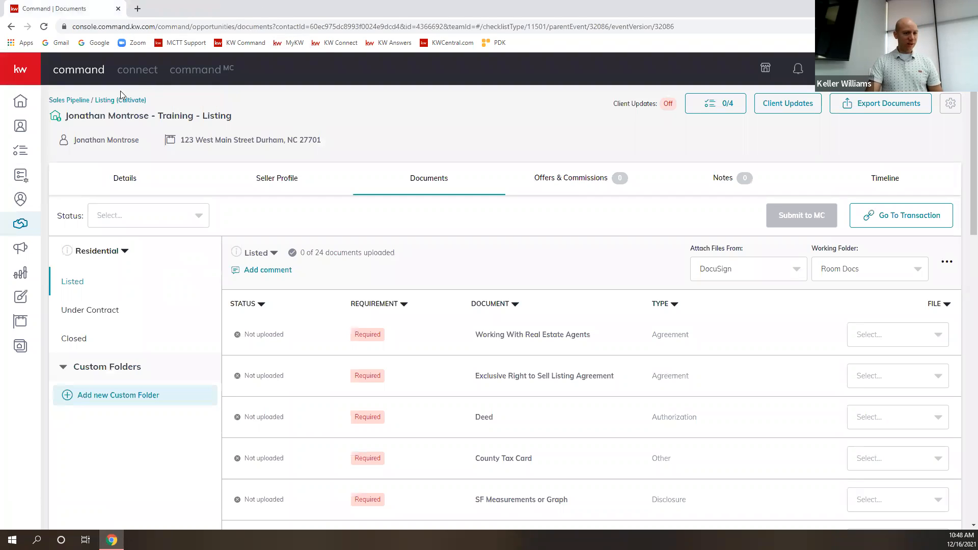
In KW Command, open the details of the 123 West Main Street listing from the Cultivate listings.
click(24, 106)
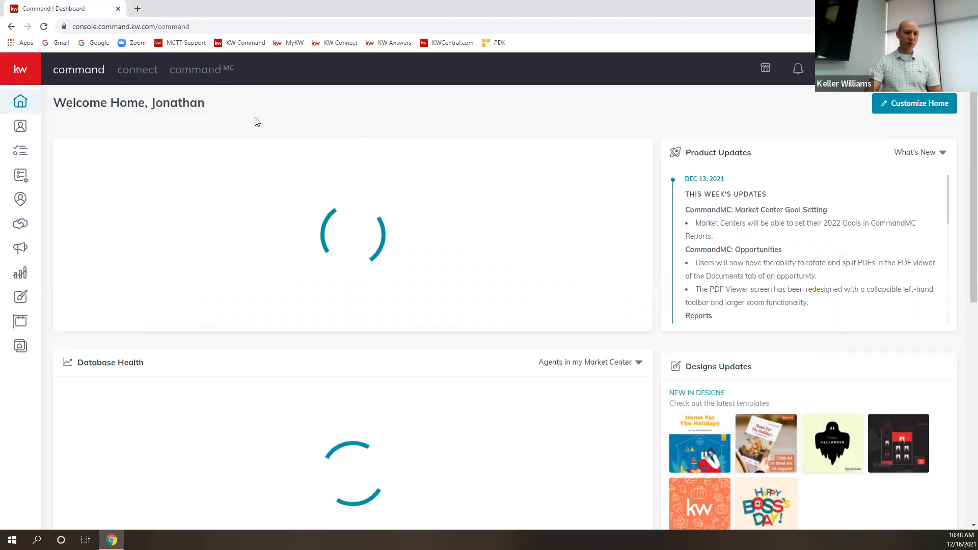
click(26, 72)
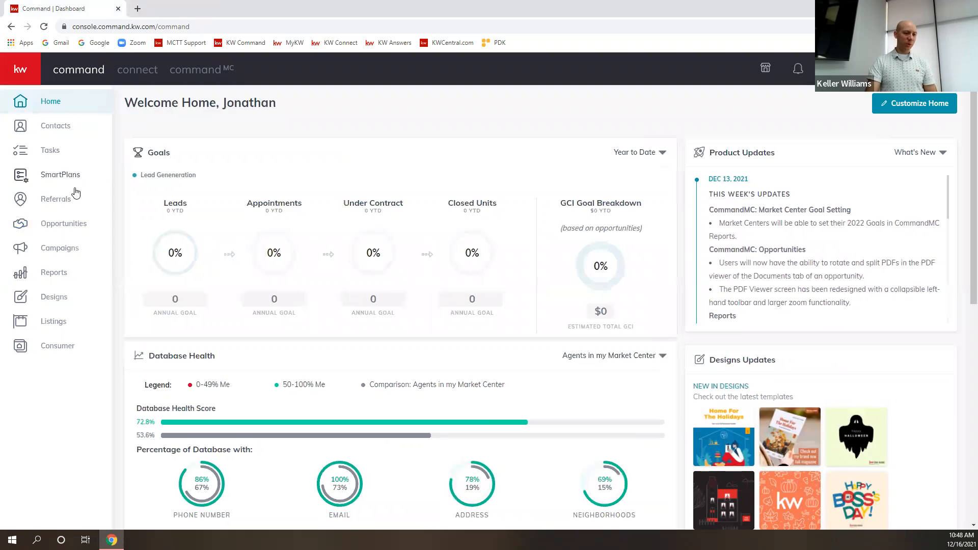
click(51, 228)
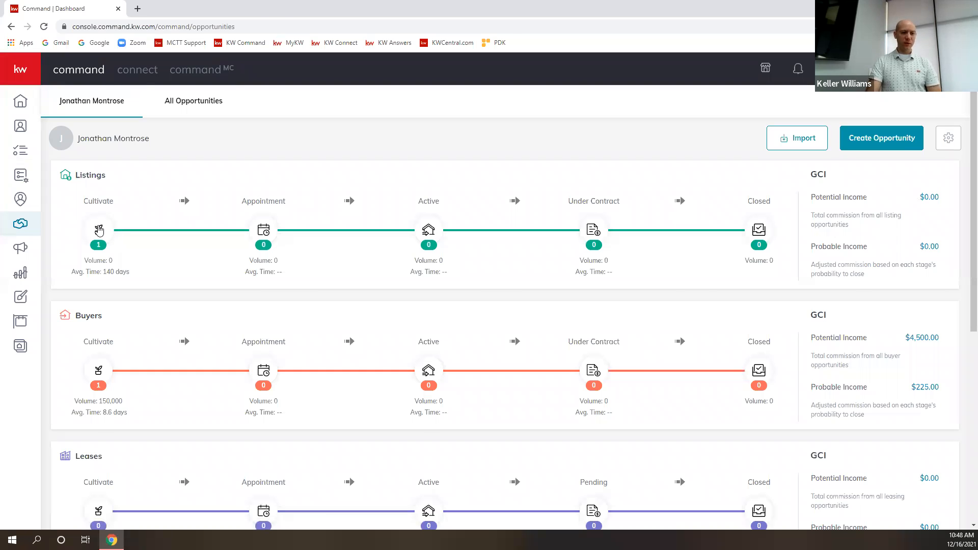
click(99, 229)
click(244, 244)
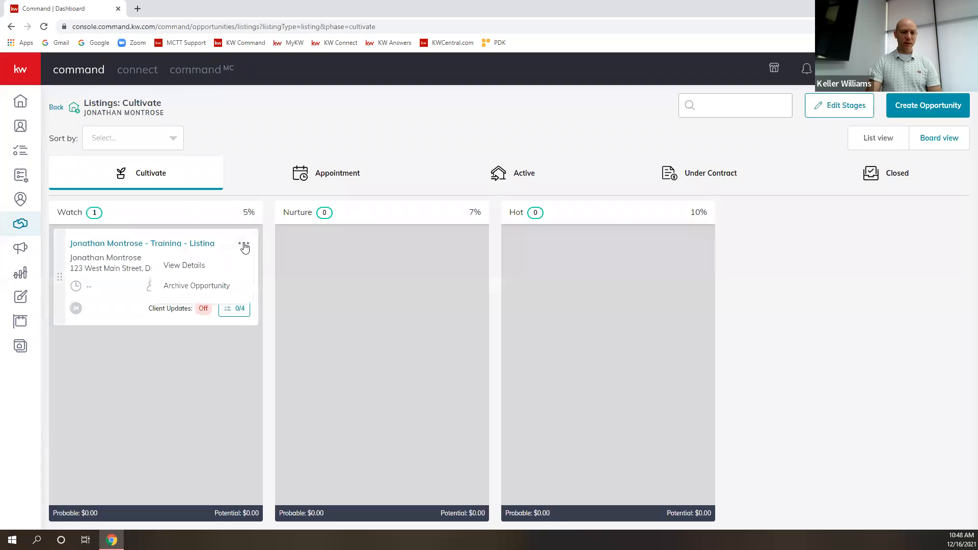
click(197, 269)
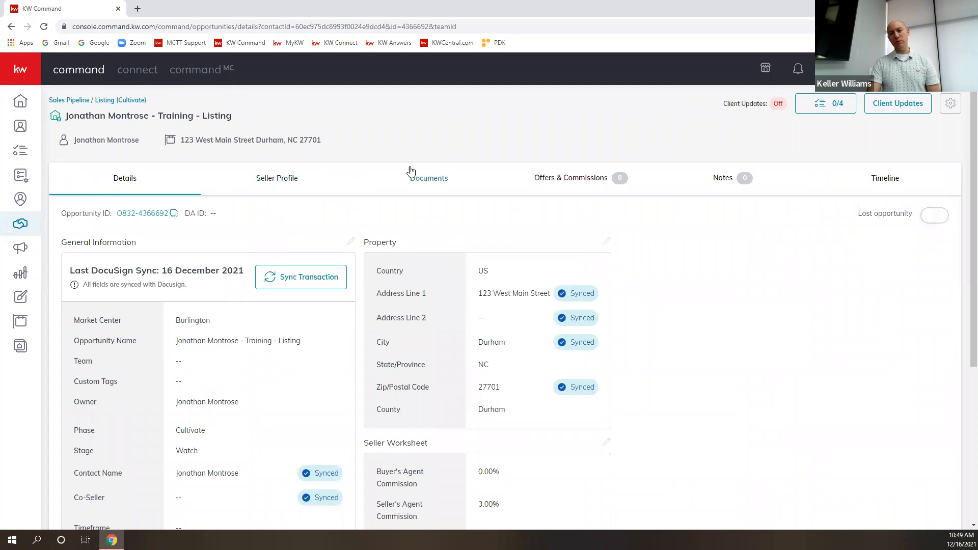
From the listing's documents checklist, open its linked DocuSign Rooms transaction room.
click(427, 183)
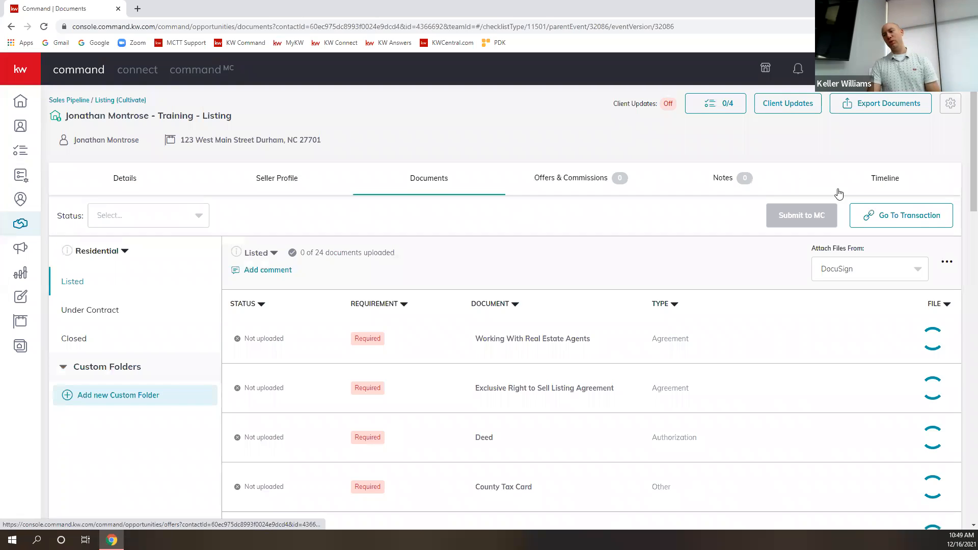
click(895, 217)
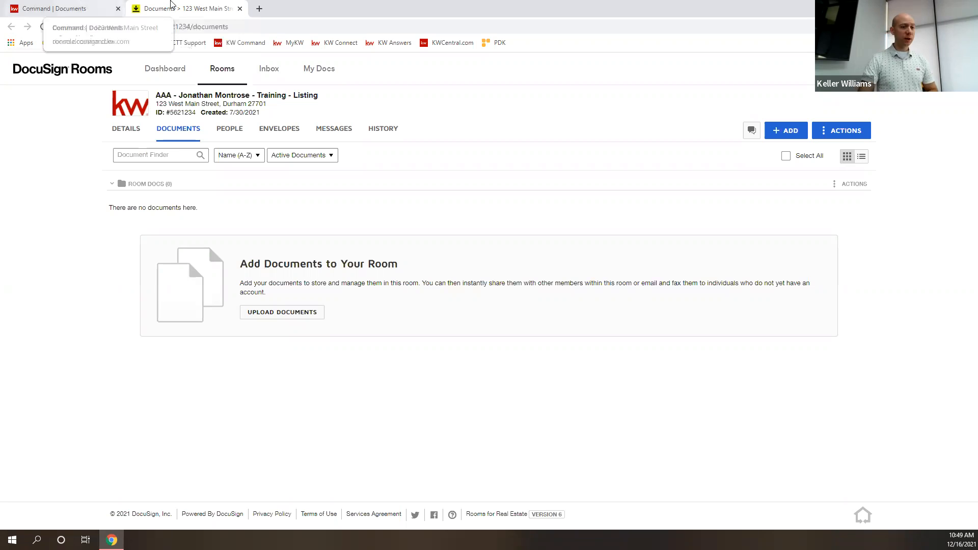
click(49, 6)
click(168, 8)
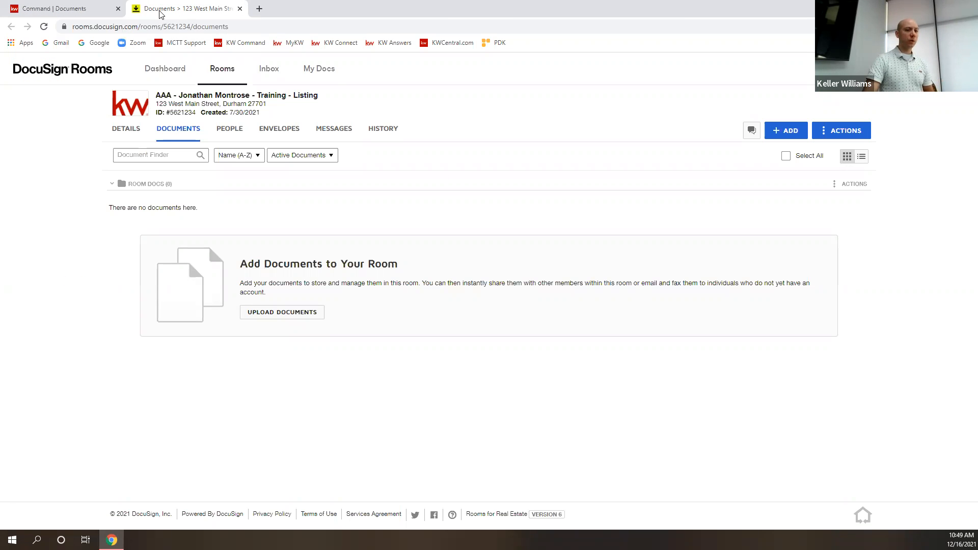
click(259, 9)
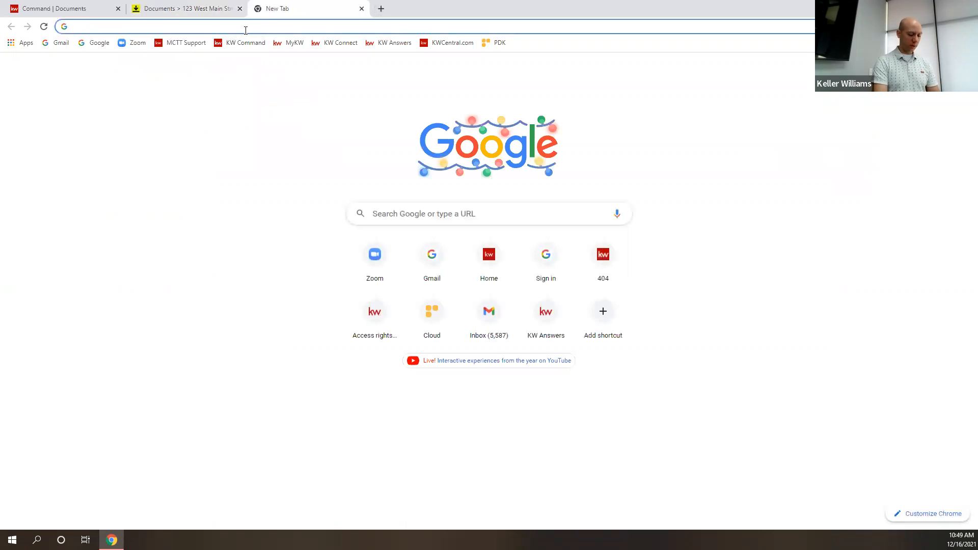
text(DouS)
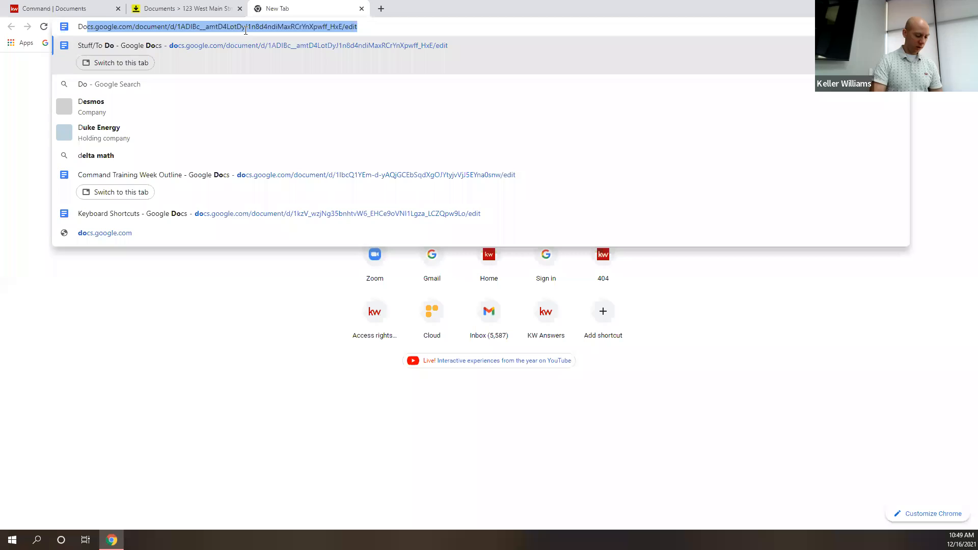
key(BackSpace)
key(BackSpace)
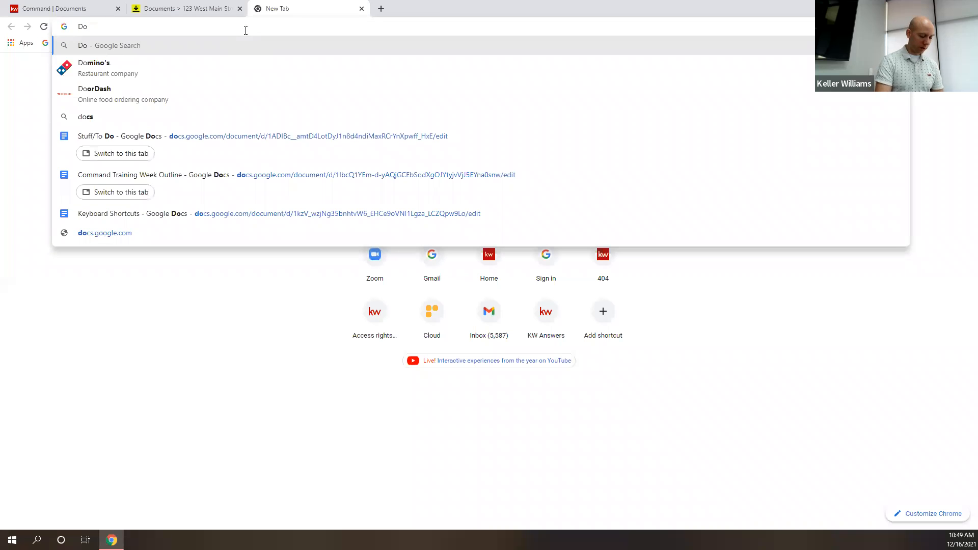
text(cuSign)
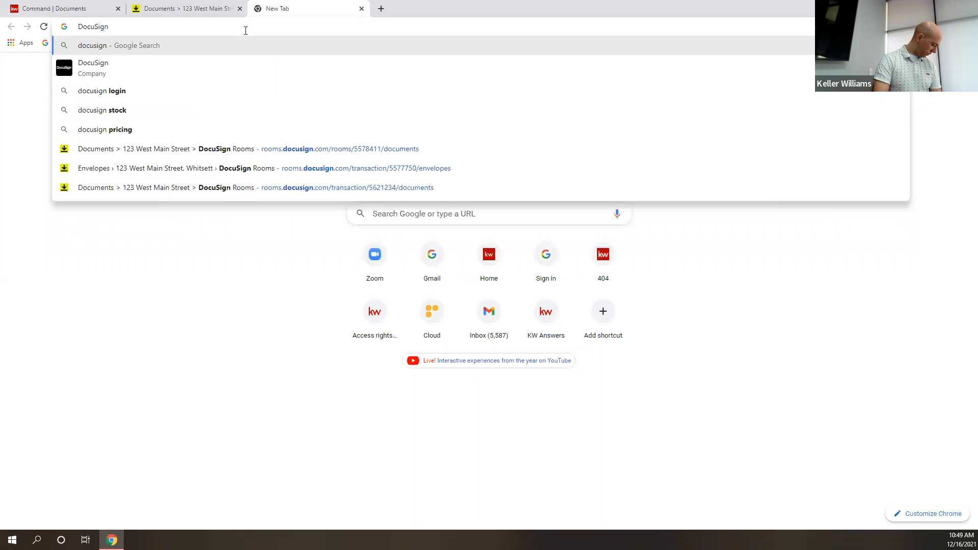
text(.com)
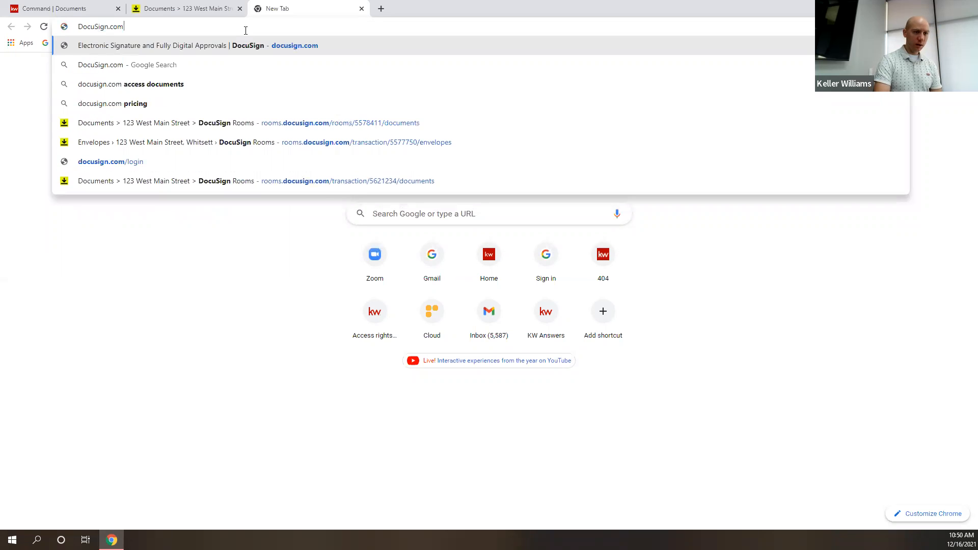
key(Return)
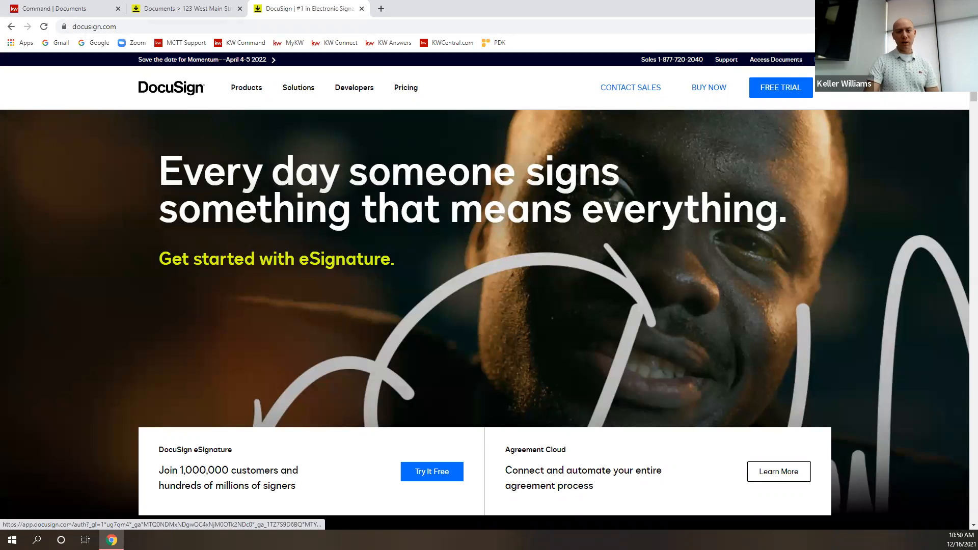
click(823, 60)
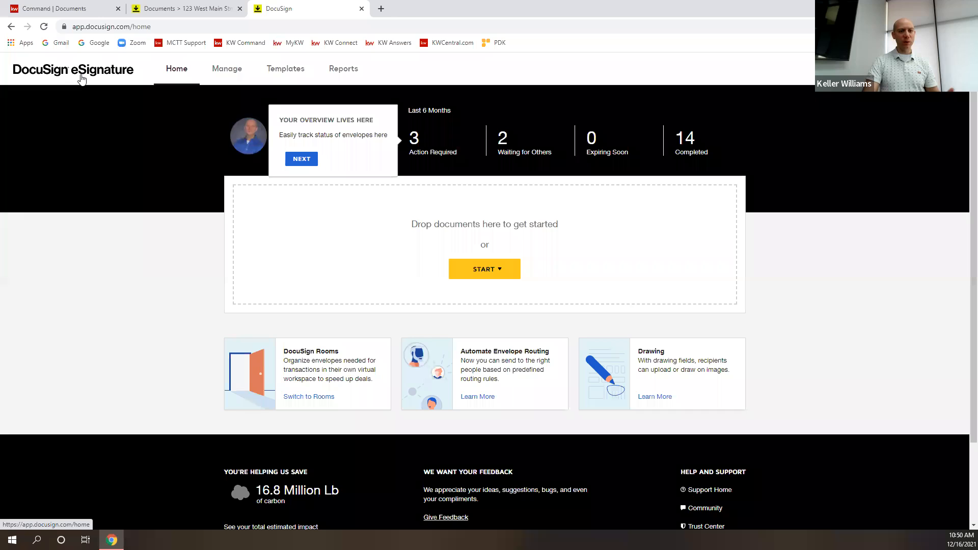
click(362, 9)
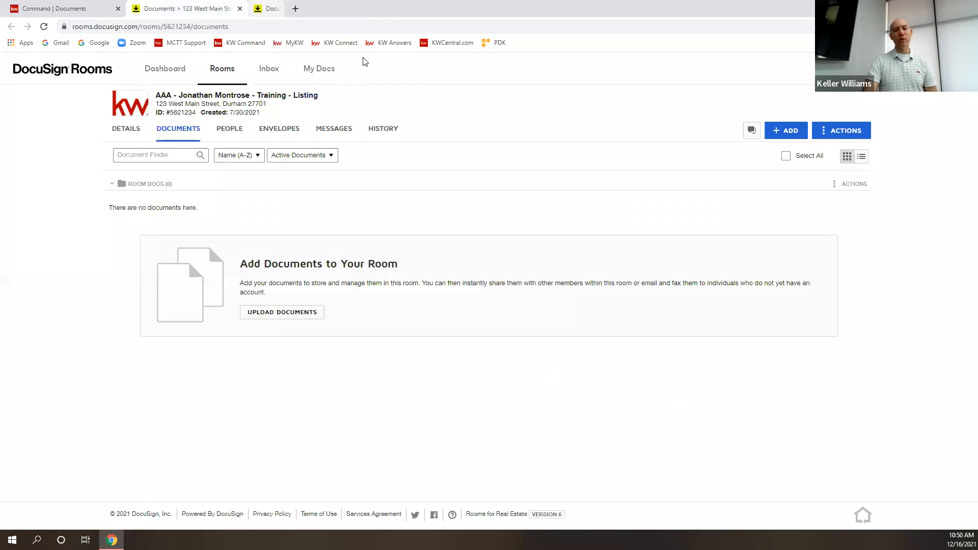
Move between KW Command and the DocuSign Rooms room documents, and close the extra blank tab.
click(56, 9)
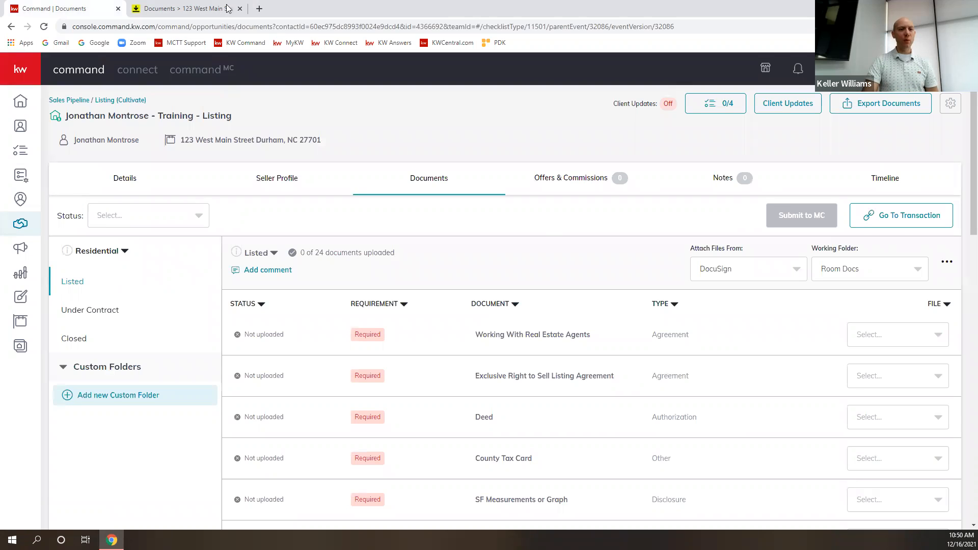
click(260, 11)
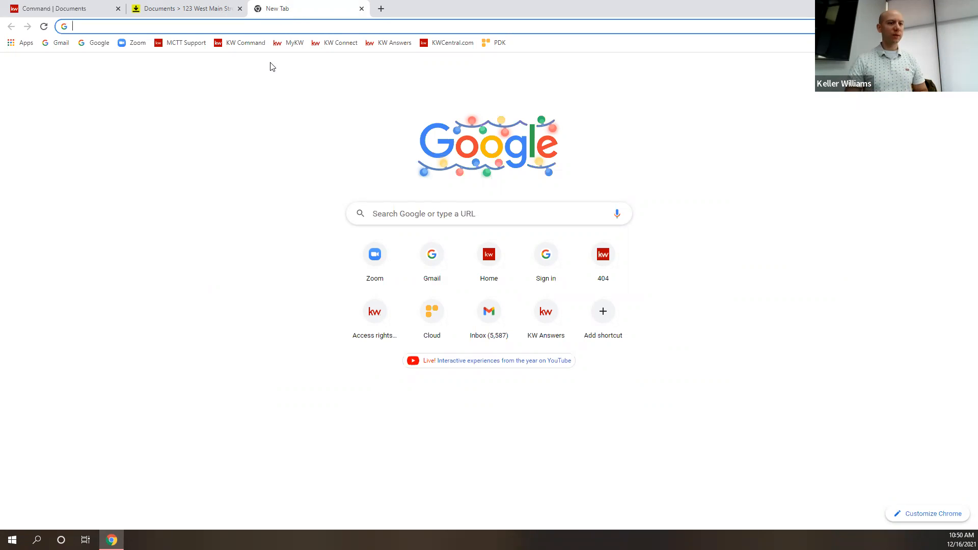
click(84, 5)
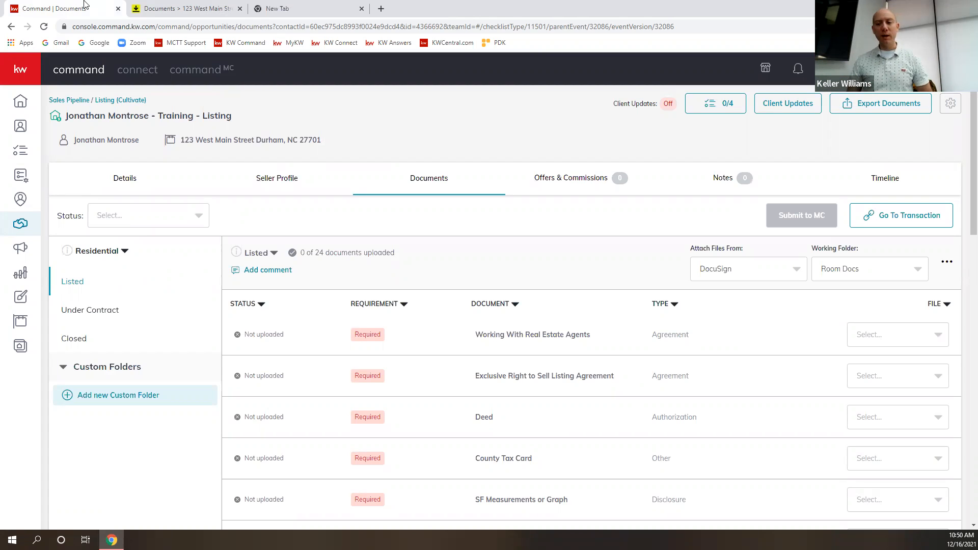
click(198, 7)
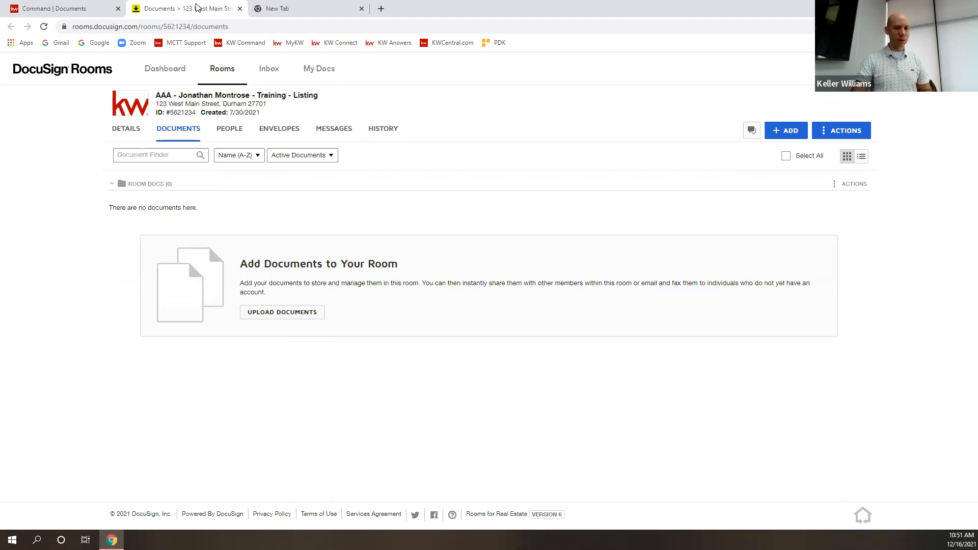
click(362, 9)
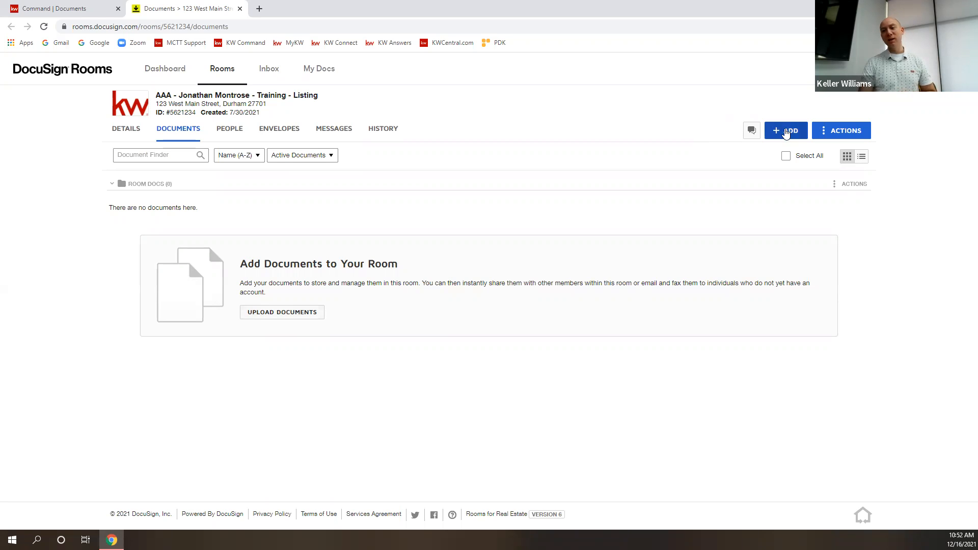
Add the KW - W9 Form from the DocuSign Forms KW 832 - NC library to Room Docs.
click(789, 131)
click(807, 169)
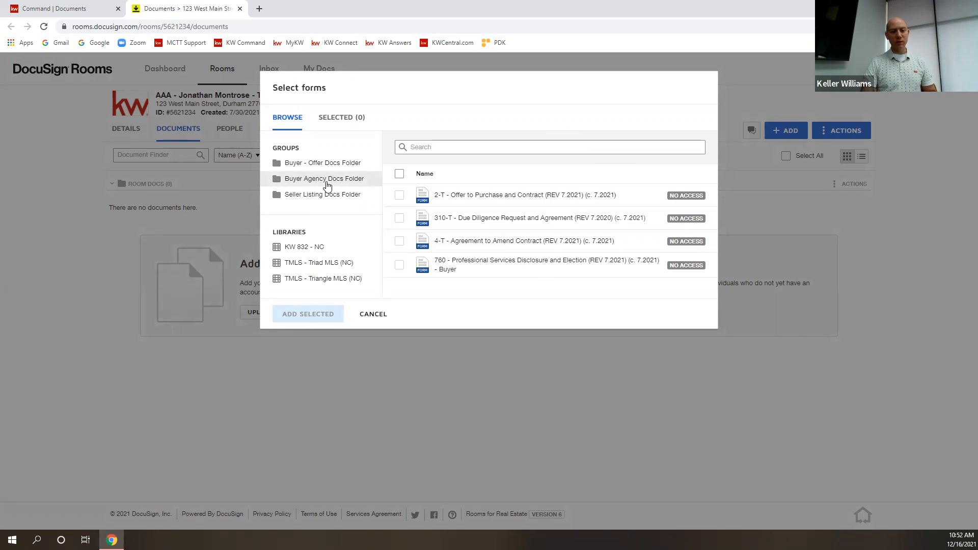
click(326, 179)
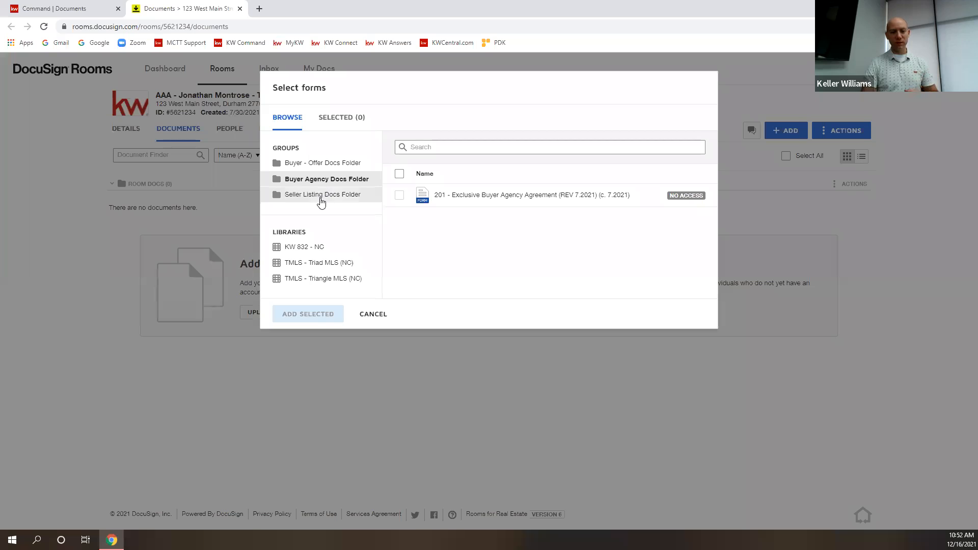
click(323, 198)
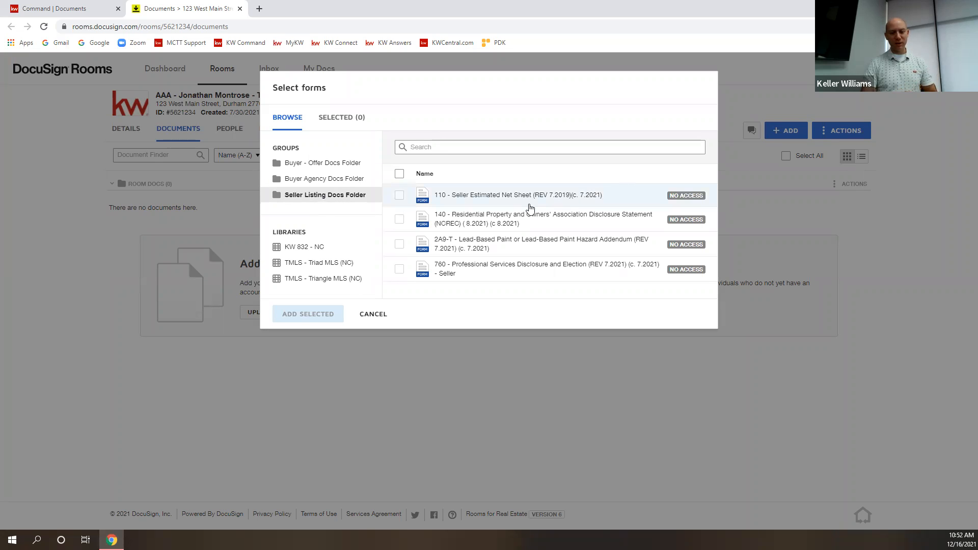
click(313, 252)
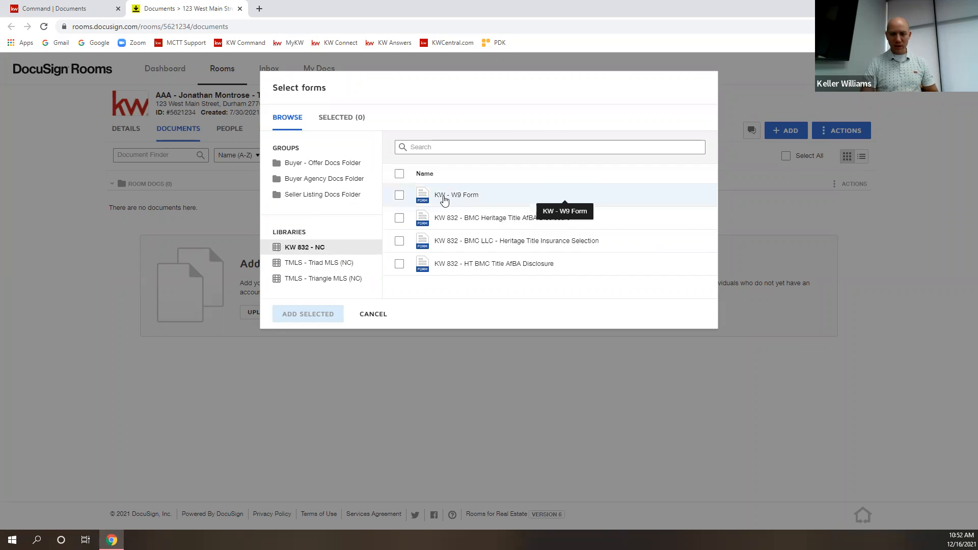
click(406, 204)
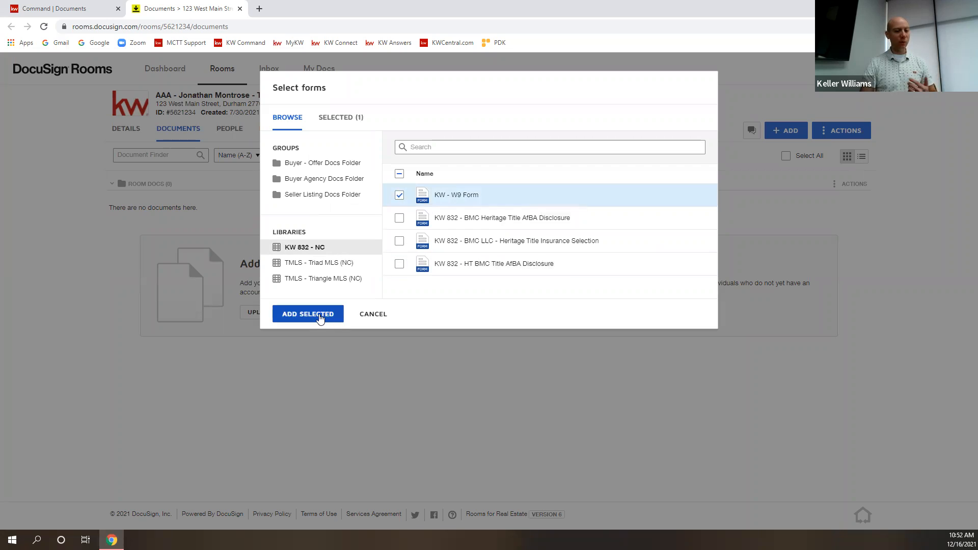
click(314, 315)
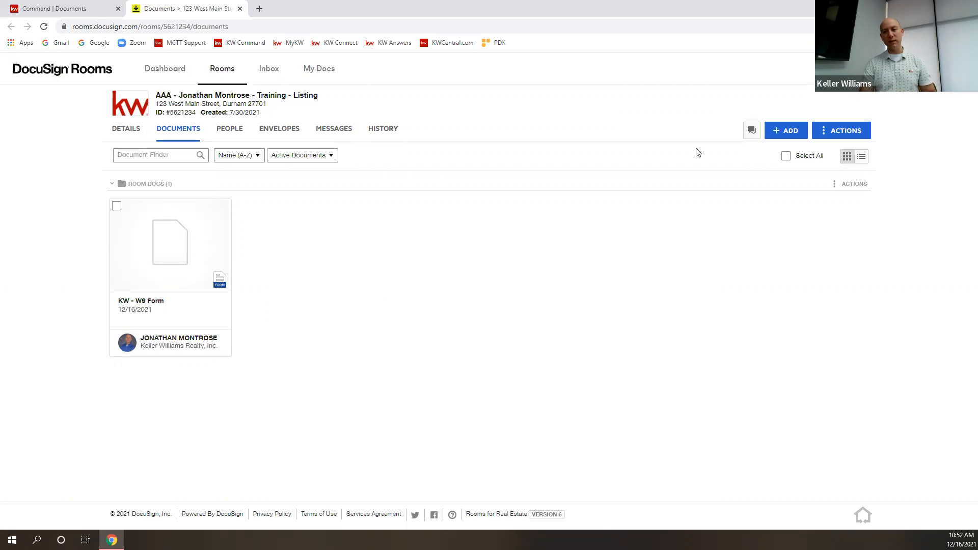
Open the Integrations page of the account preferences.
click(955, 68)
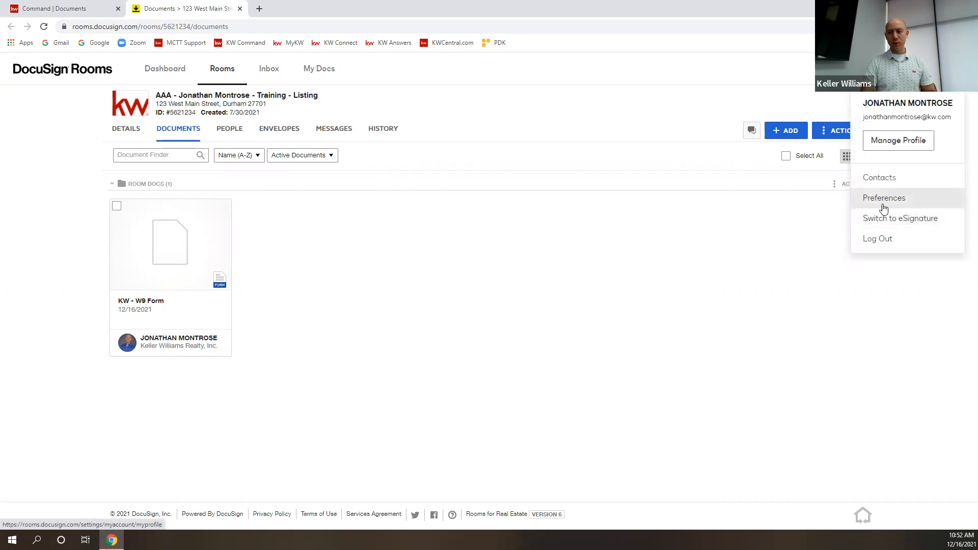
click(884, 205)
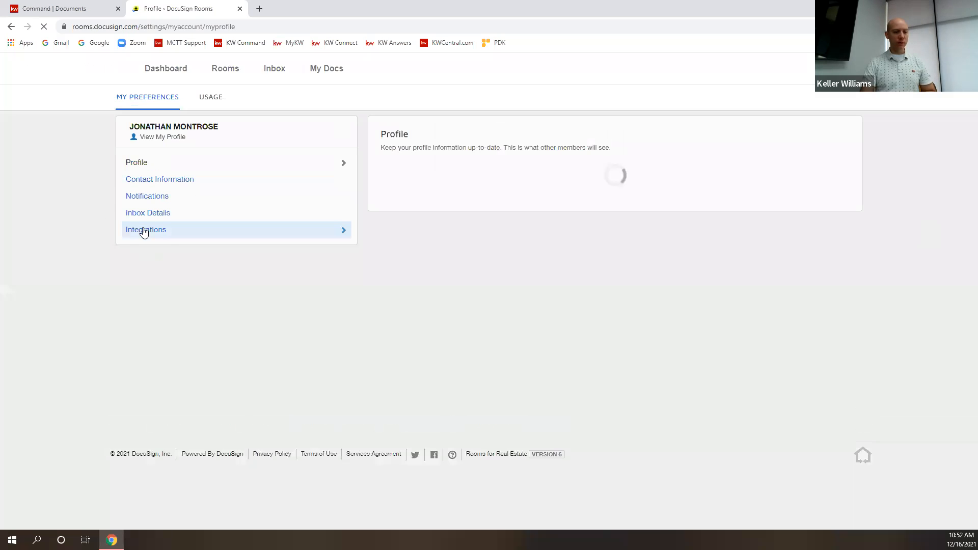
click(152, 235)
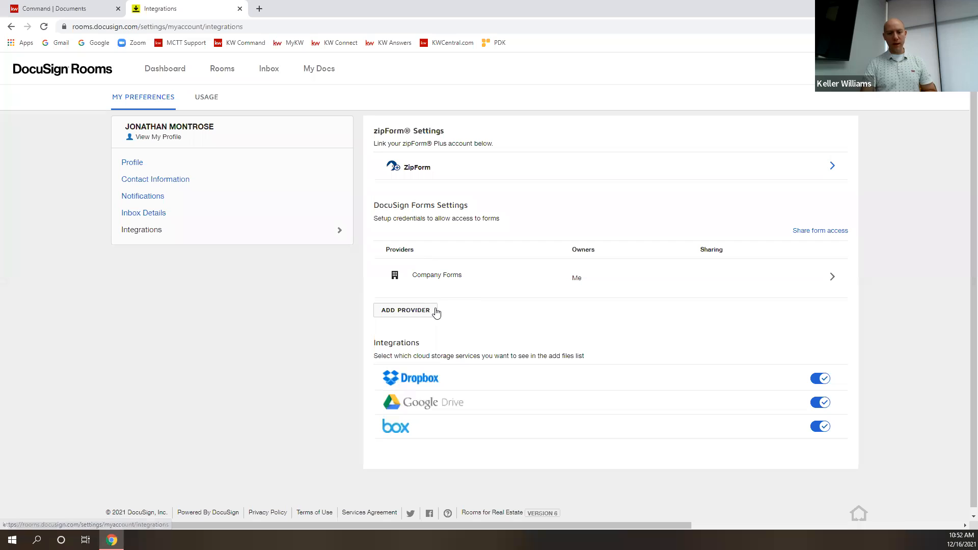
Try adding Realtor as forms provider with the North Carolina Association of Realtors, then dismiss the NRDS validation.
click(407, 310)
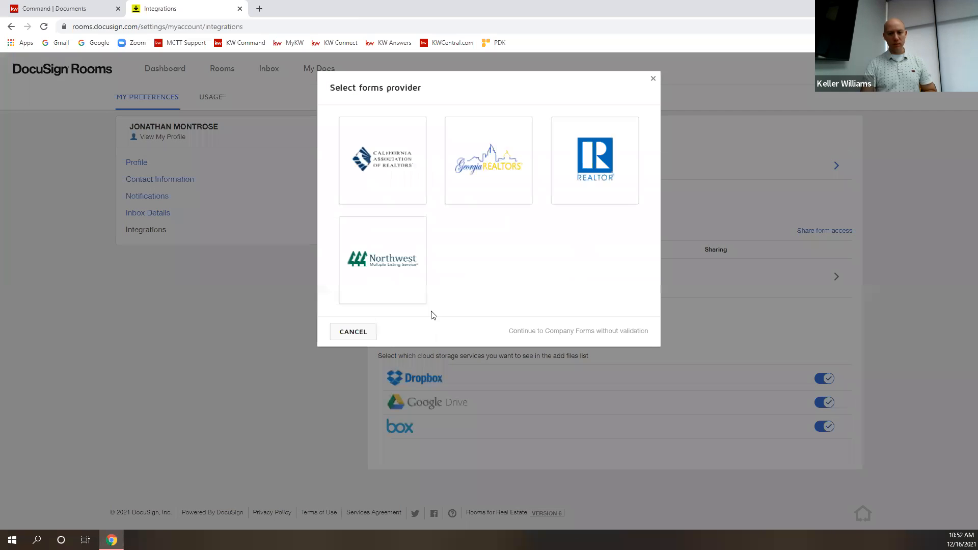
click(592, 156)
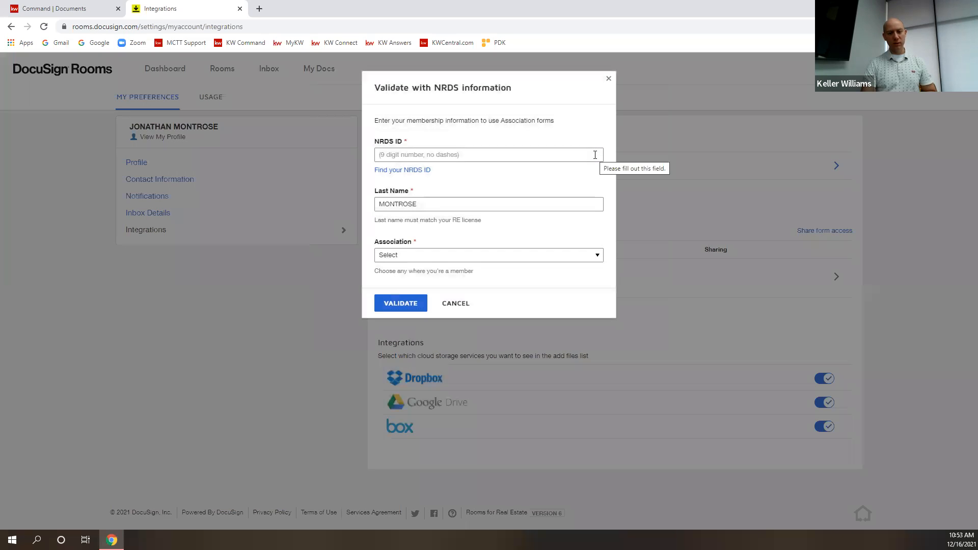
click(430, 256)
drag(598, 295, 609, 374)
drag(599, 292, 611, 370)
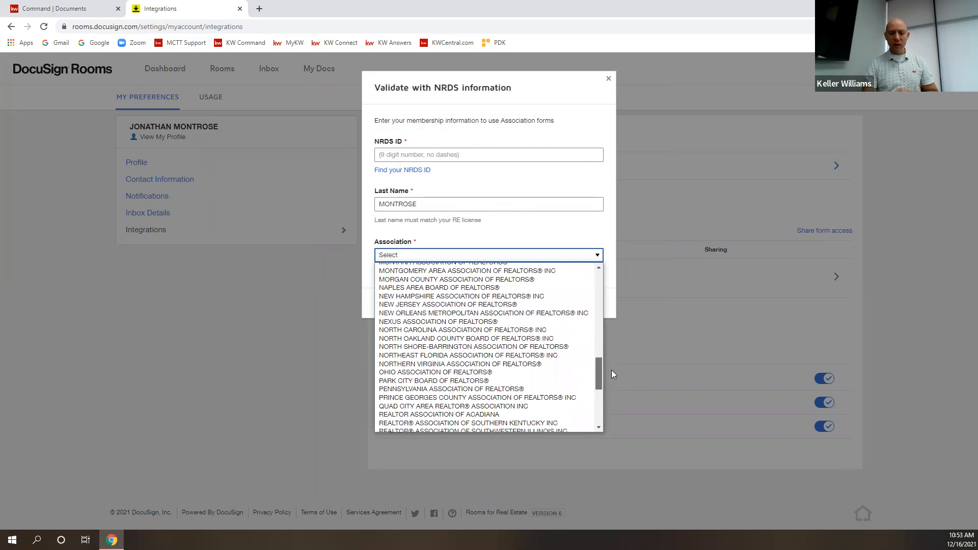
click(470, 331)
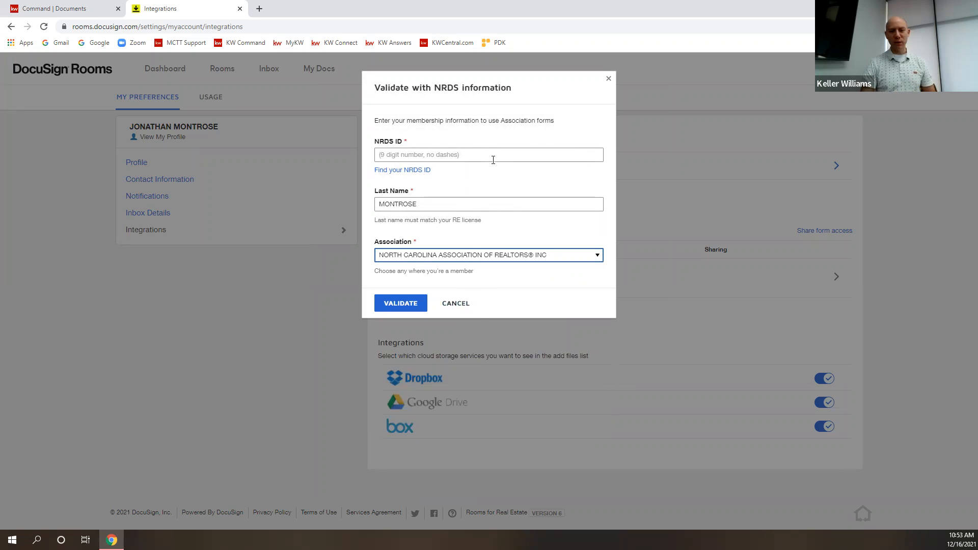
click(456, 155)
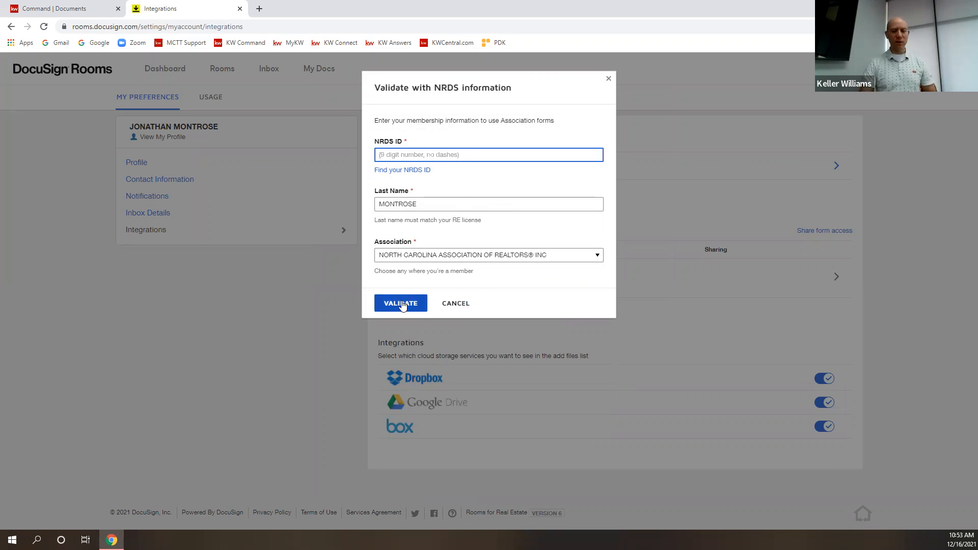
click(609, 80)
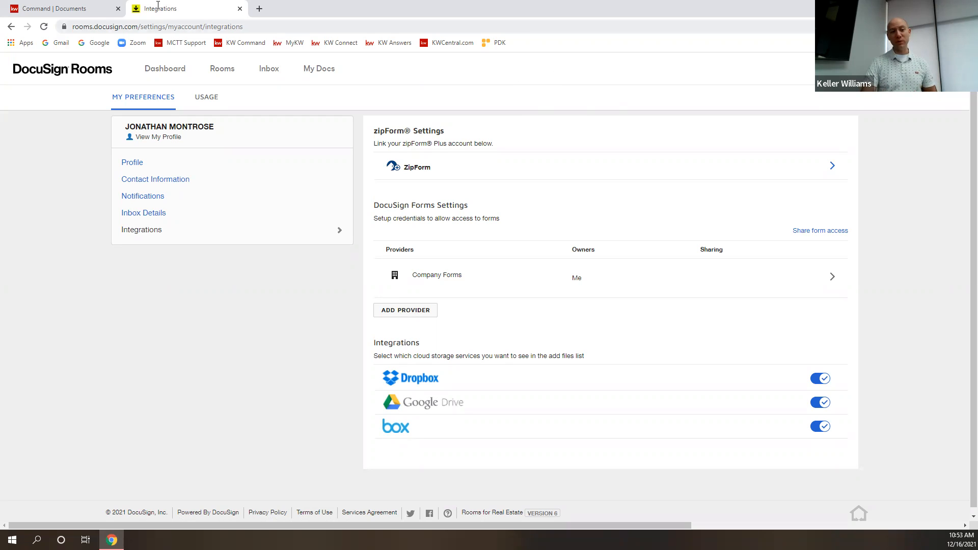
Reopen the 123 West Main Street listing room through the Rooms list and KW Command's Go To Transaction.
click(223, 69)
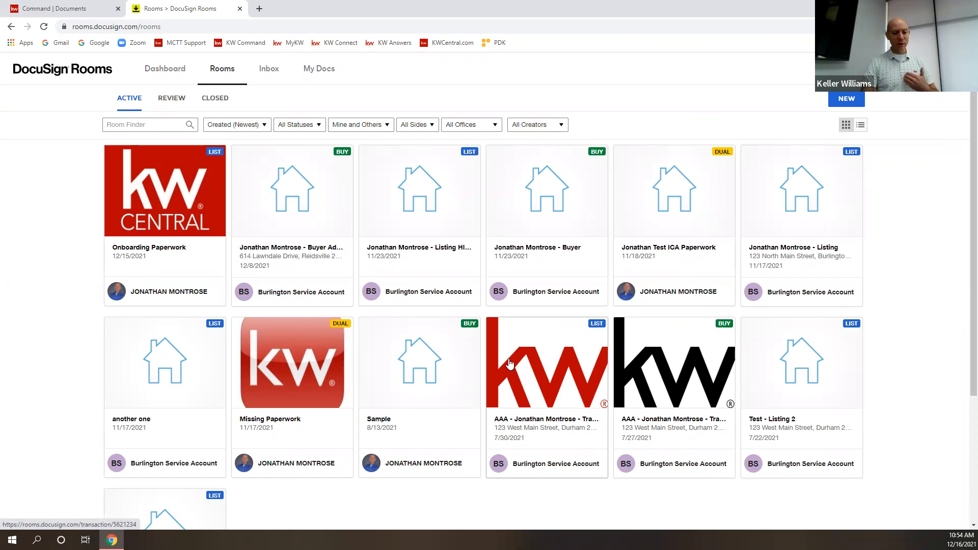
click(565, 387)
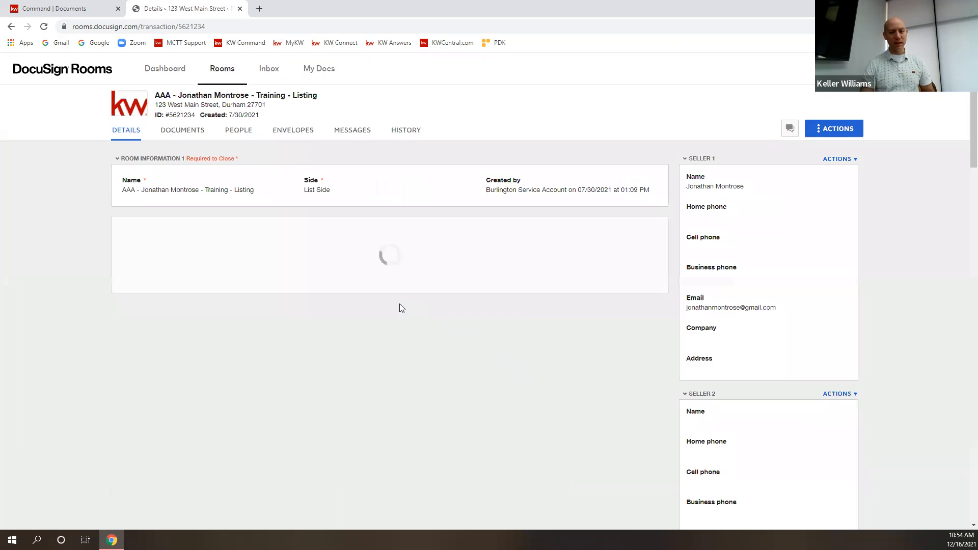
click(240, 9)
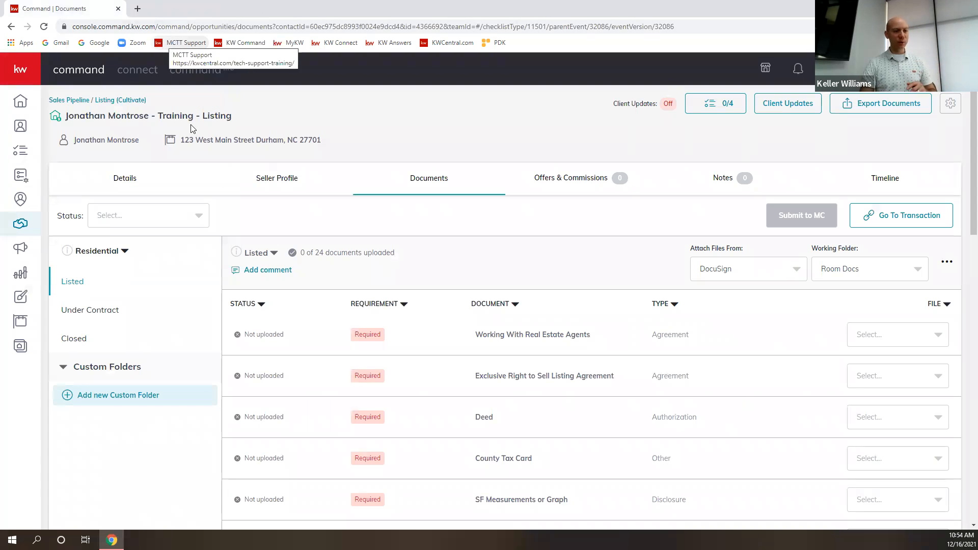
click(883, 225)
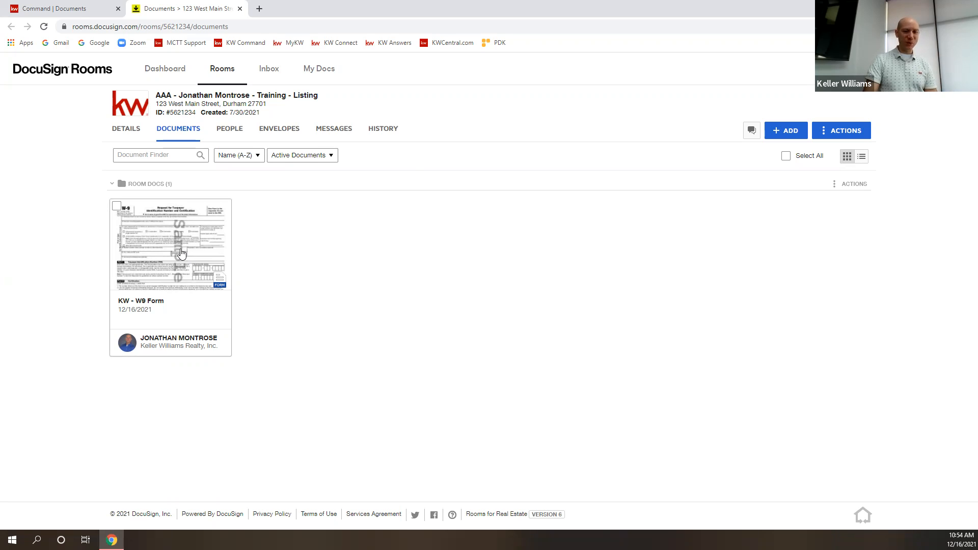
Add the TMLS - Coming Soon - No Showings Form - Rev B from the TMLS - Triangle MLS (NC) library.
click(780, 132)
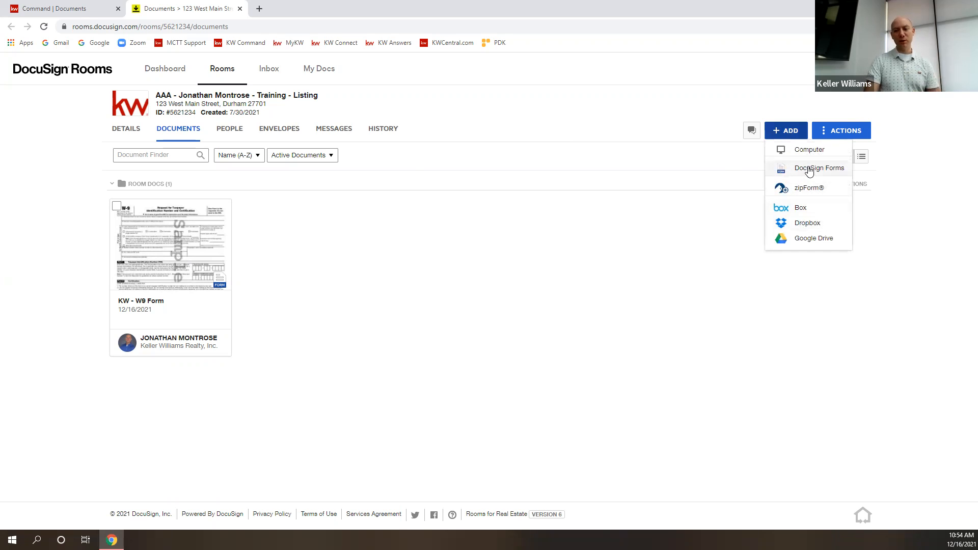
click(810, 171)
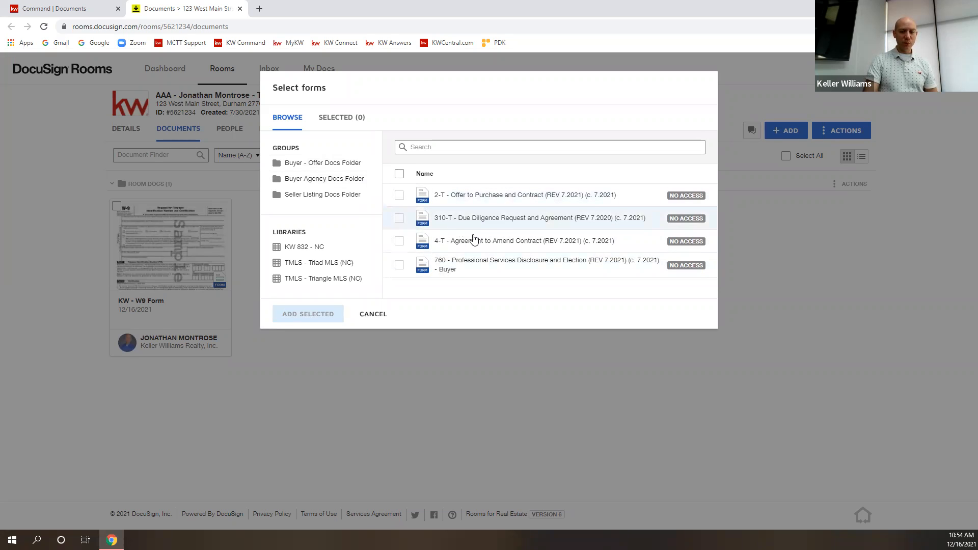
click(324, 178)
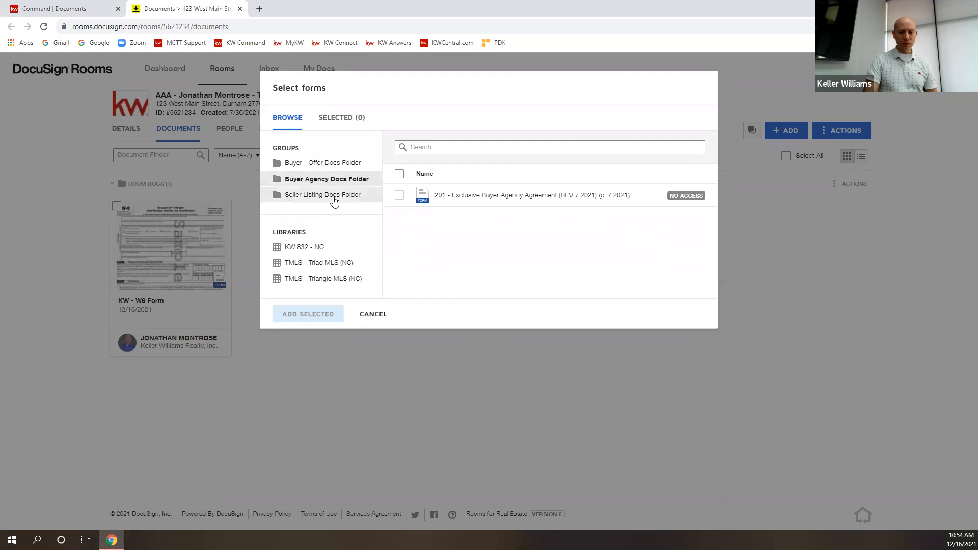
click(332, 198)
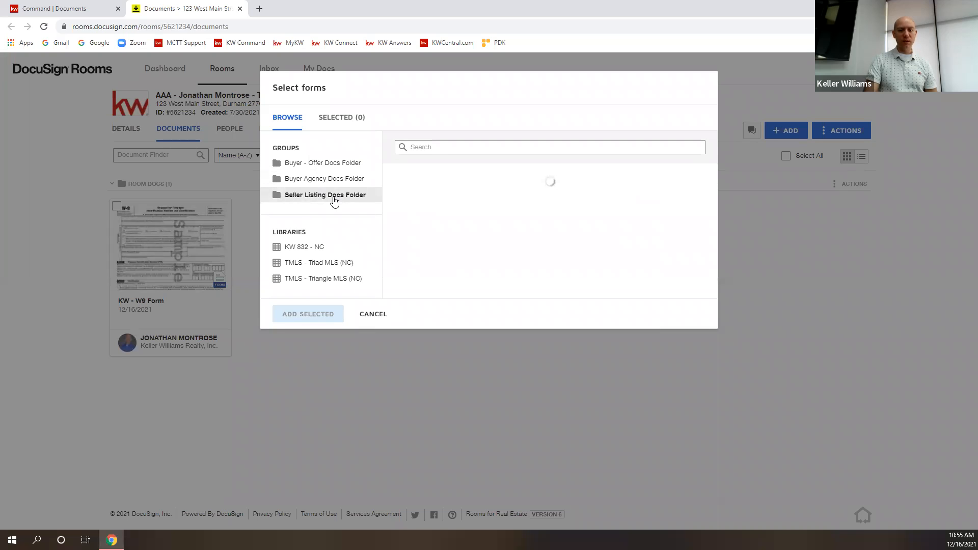
click(334, 264)
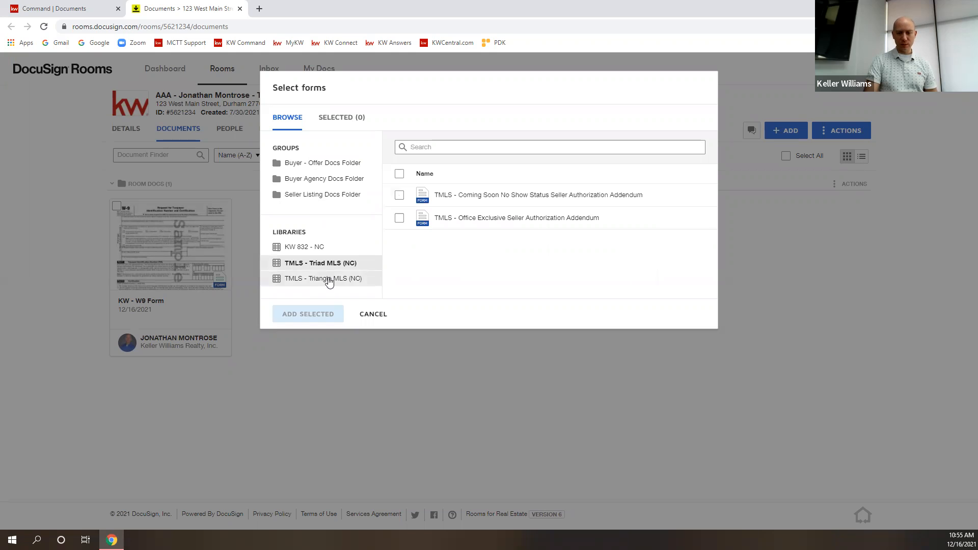
click(328, 279)
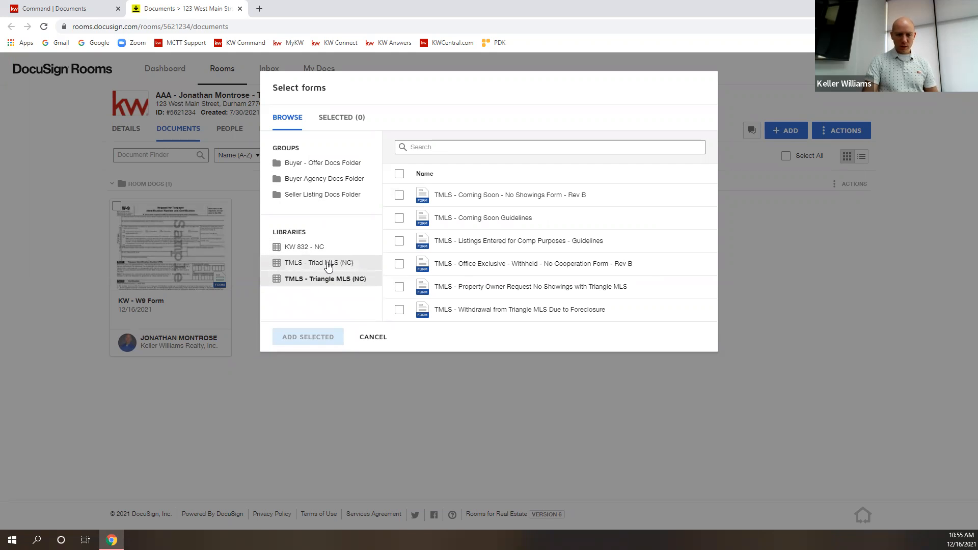
click(327, 264)
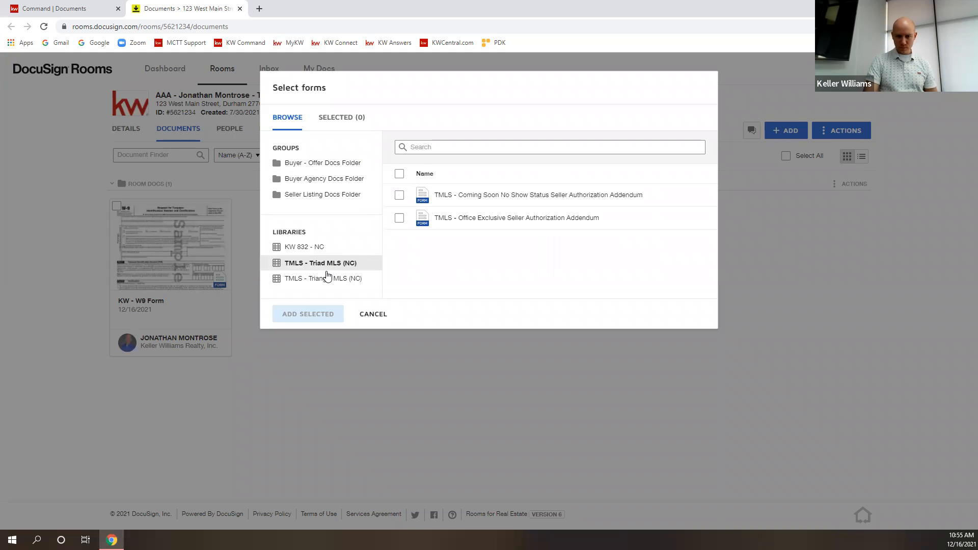
click(325, 278)
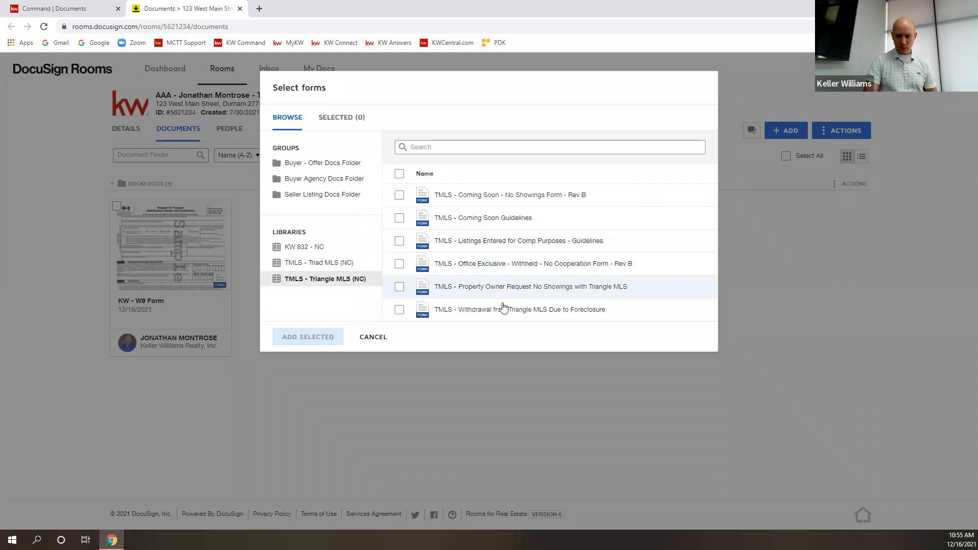
click(400, 195)
click(326, 340)
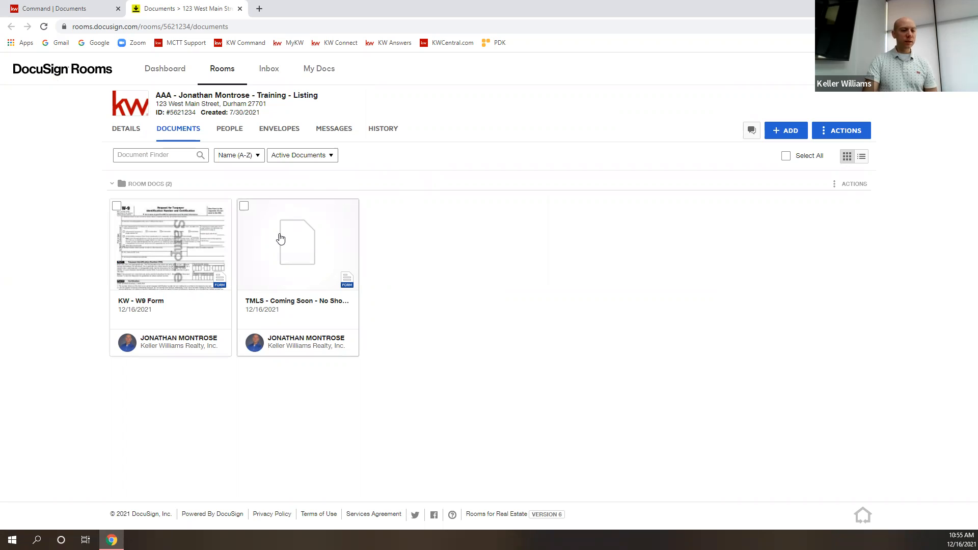
Preview the KW - W9 Form, close the viewer, and go to the room's Details page.
click(168, 241)
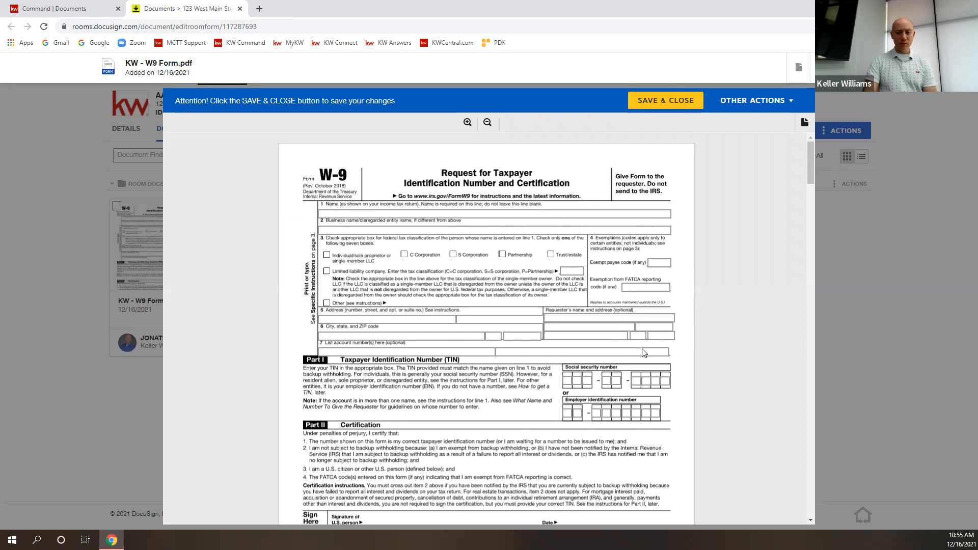
scroll(643, 350, down, 5)
scroll(608, 338, up, 5)
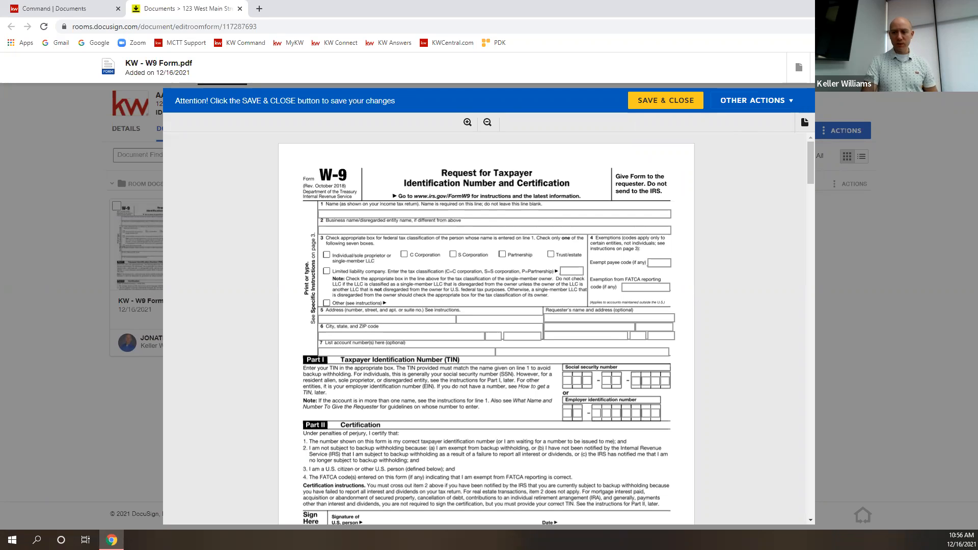
click(960, 67)
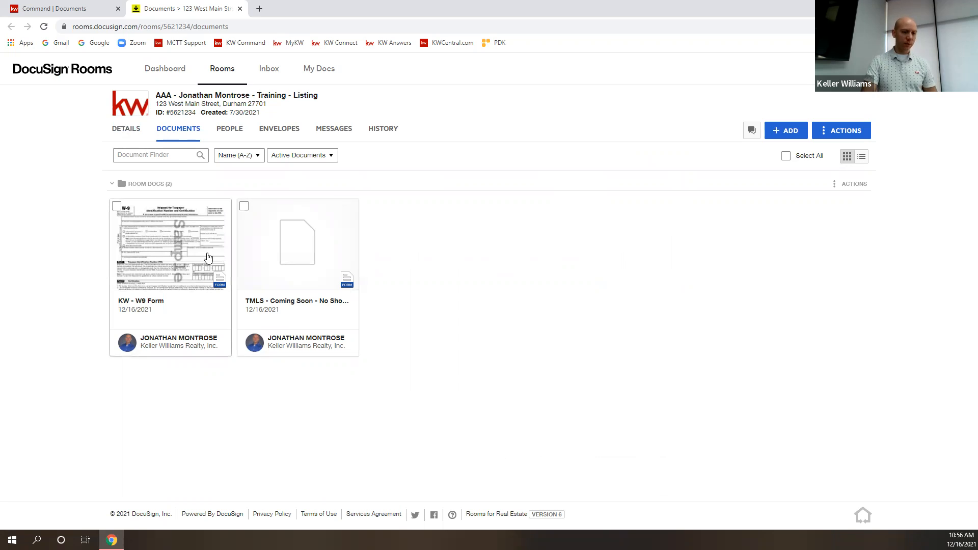
click(126, 131)
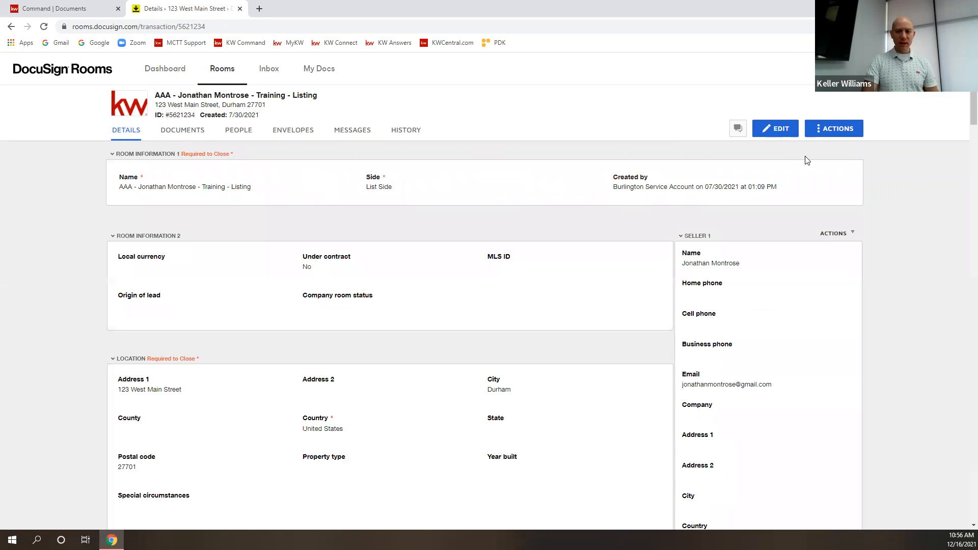
Put the room details into edit mode and compare them with the opportunity details in KW Command.
click(776, 130)
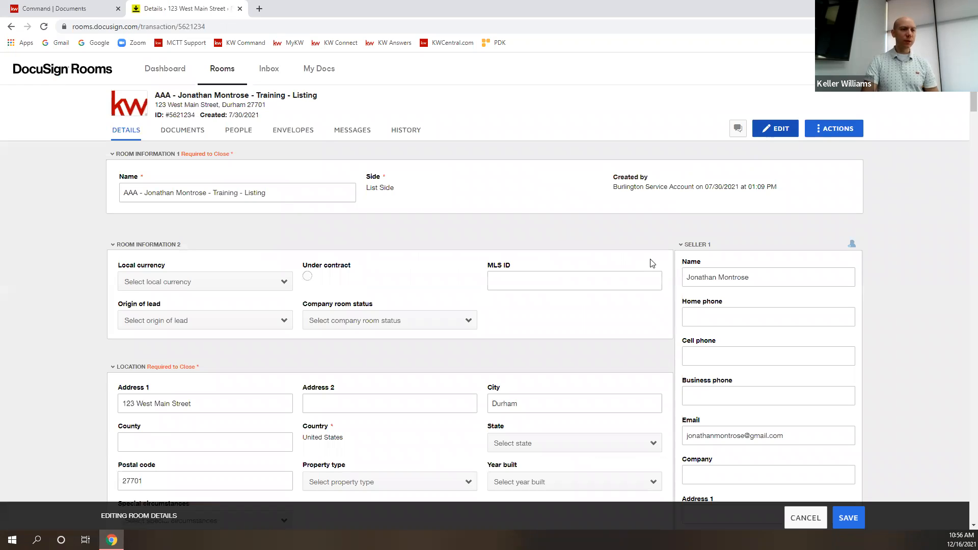
click(78, 9)
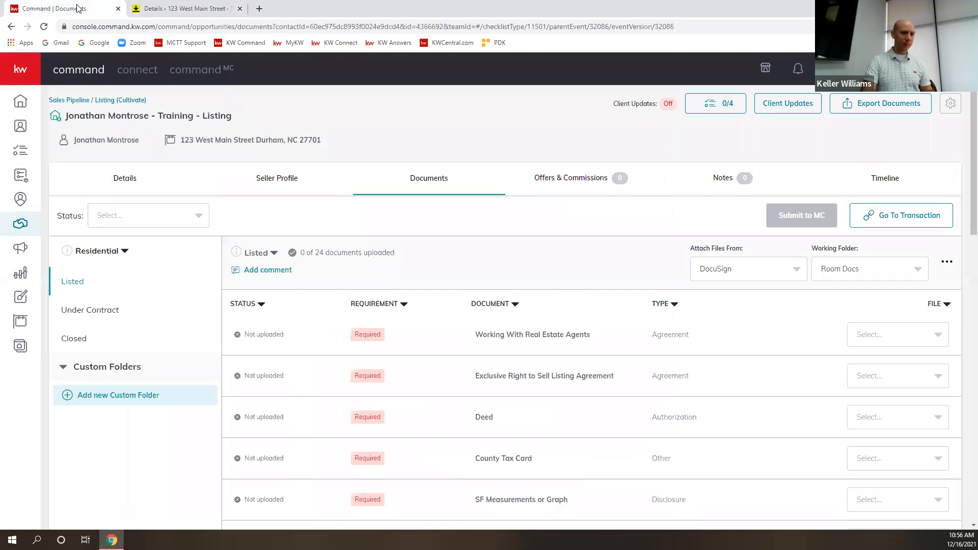
click(116, 184)
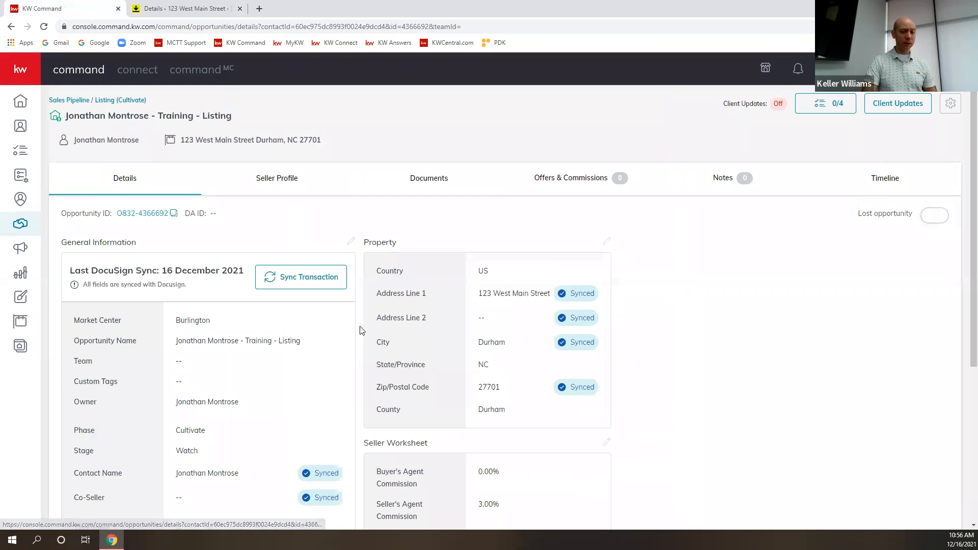
scroll(337, 327, down, 3)
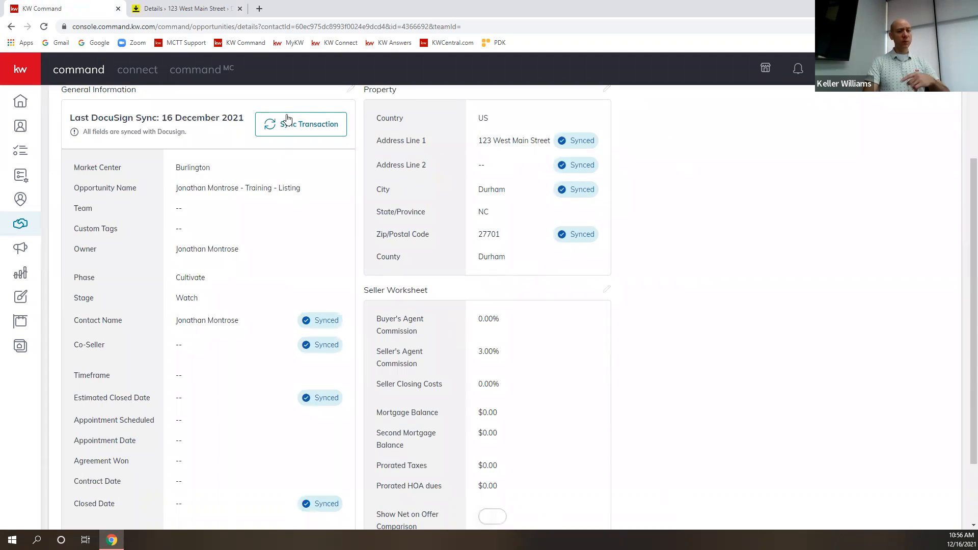
click(208, 13)
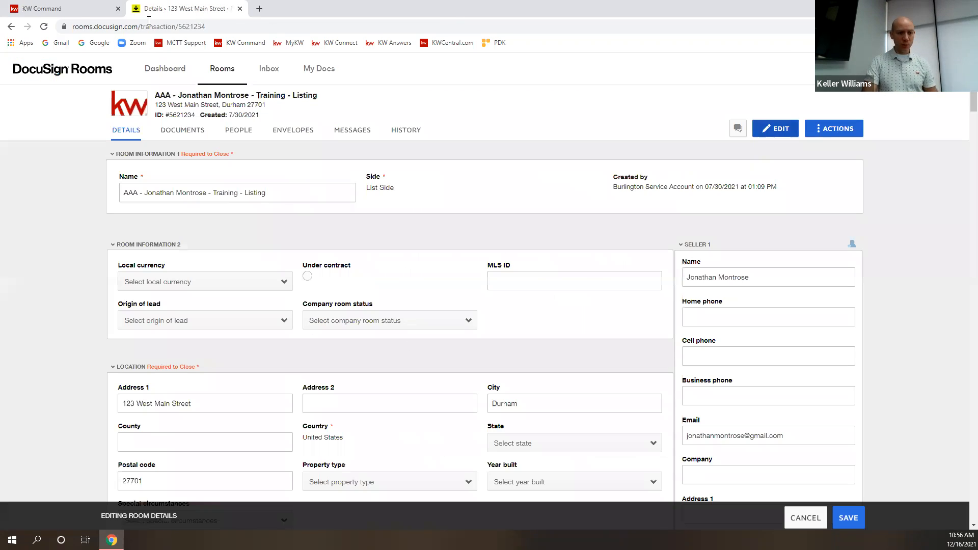
Review the room details fields, including Address 1, and save them.
scroll(662, 326, down, 4)
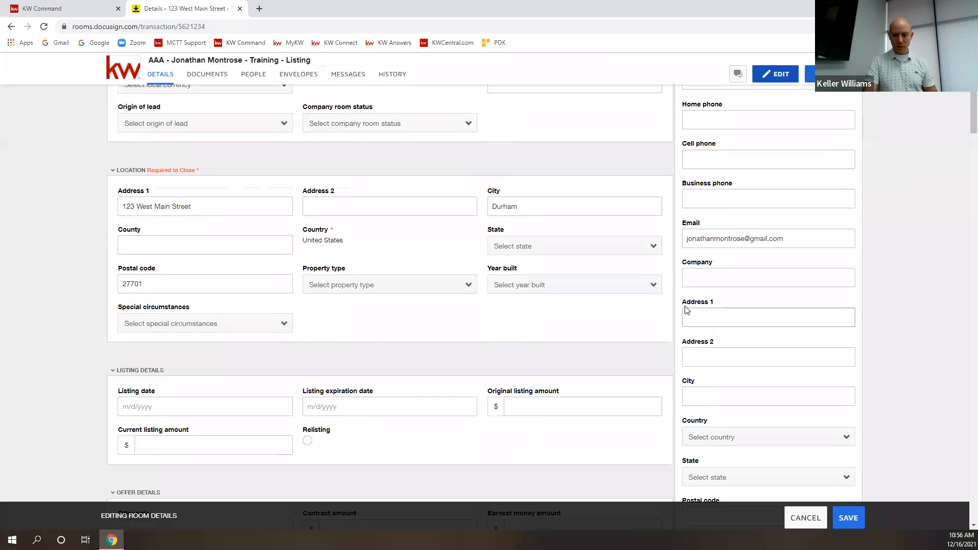
scroll(739, 270, up, 2)
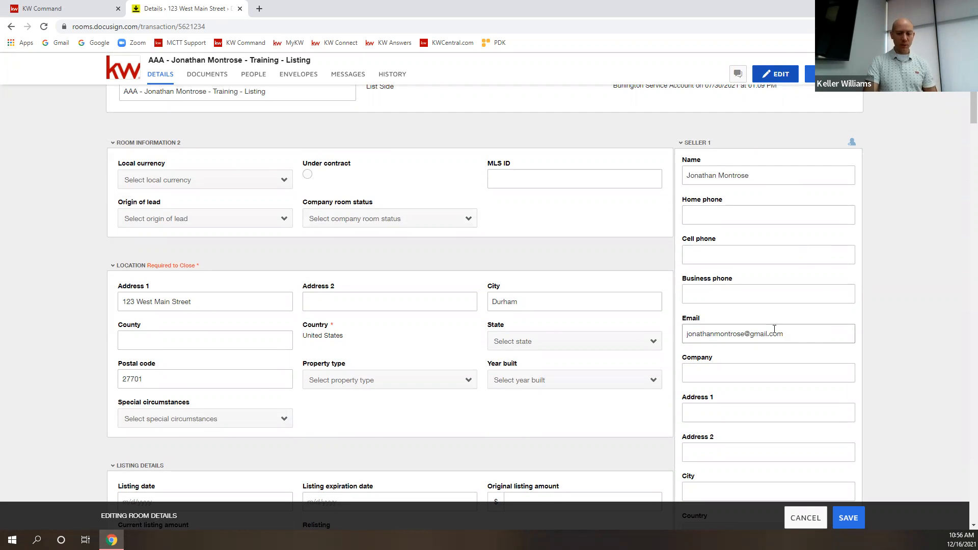
scroll(420, 324, down, 5)
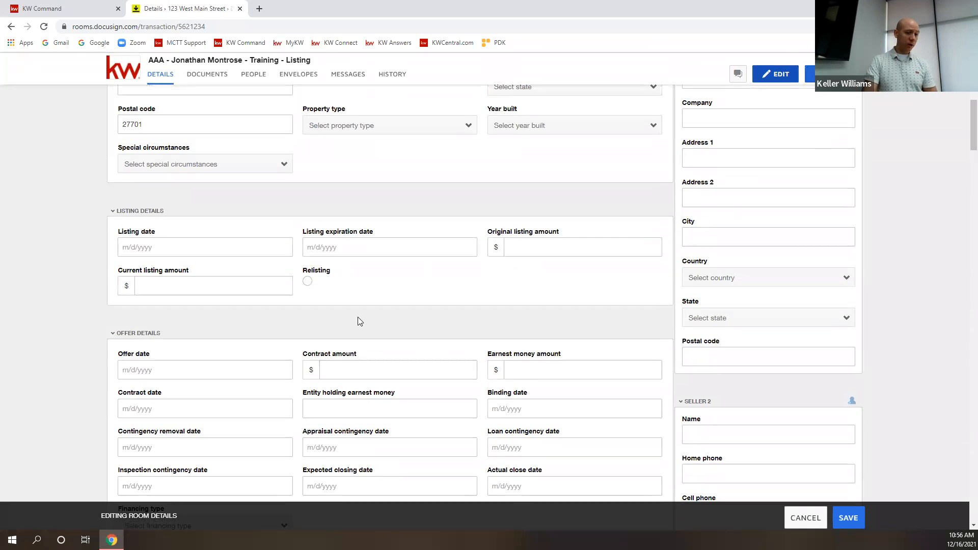
scroll(358, 321, up, 5)
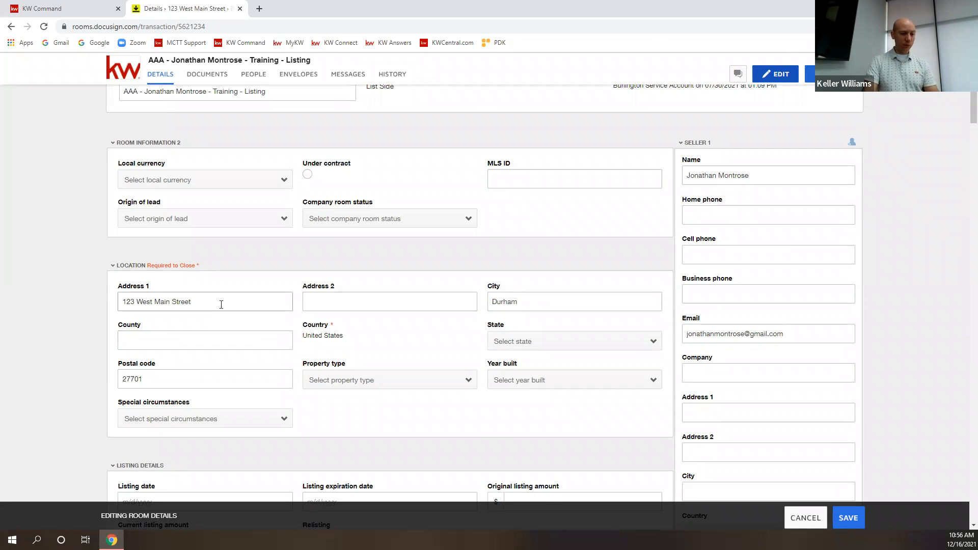
click(217, 302)
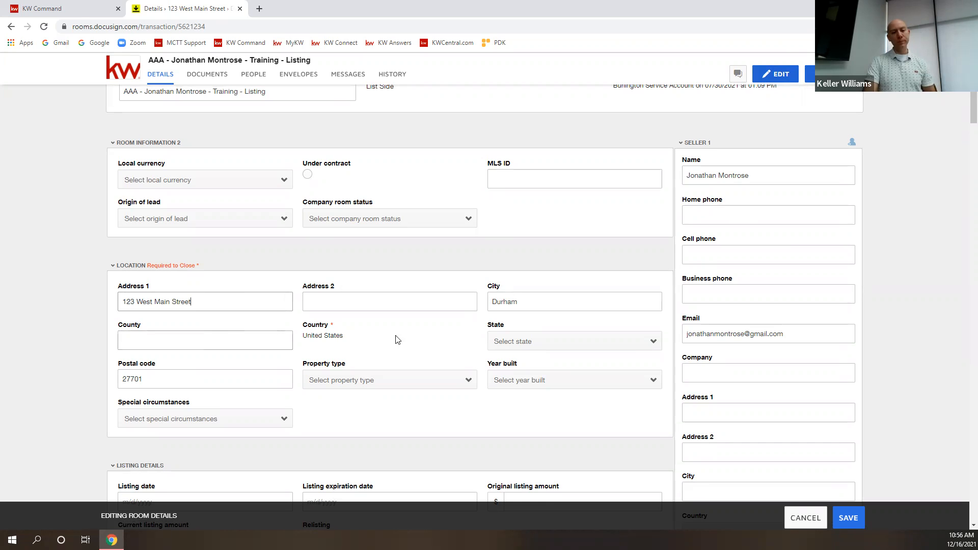
scroll(726, 298, down, 7)
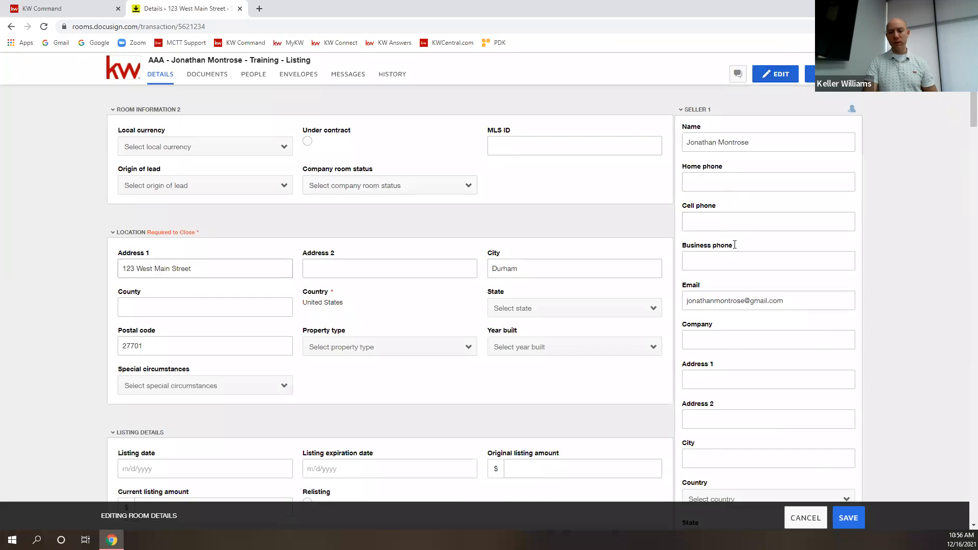
scroll(706, 330, down, 9)
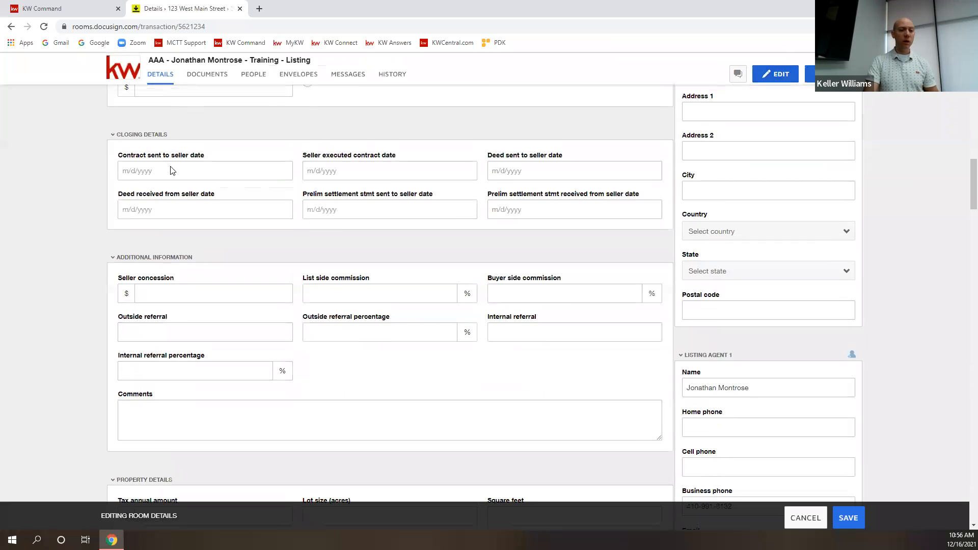
scroll(701, 343, up, 10)
click(849, 518)
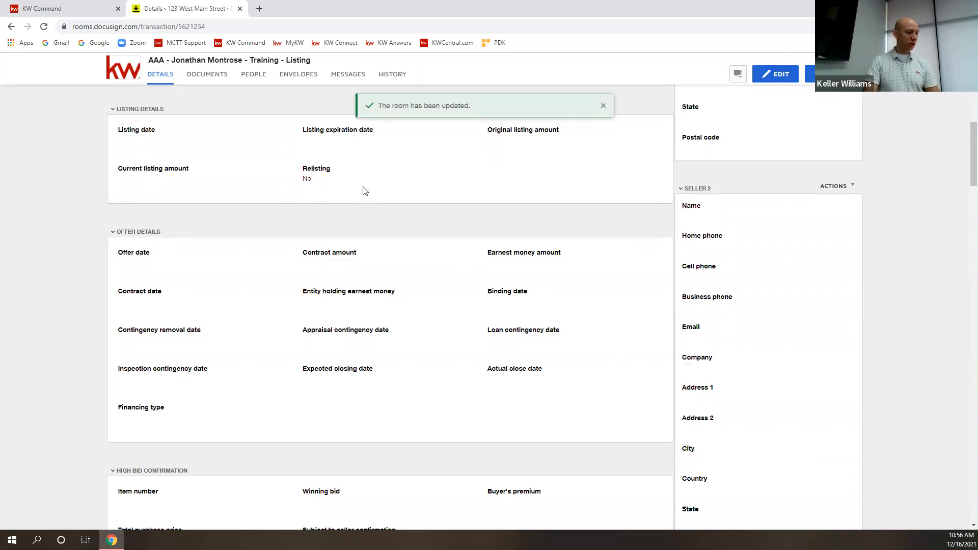
Open the KW - W9 Form from the room's documents for filling in.
click(205, 74)
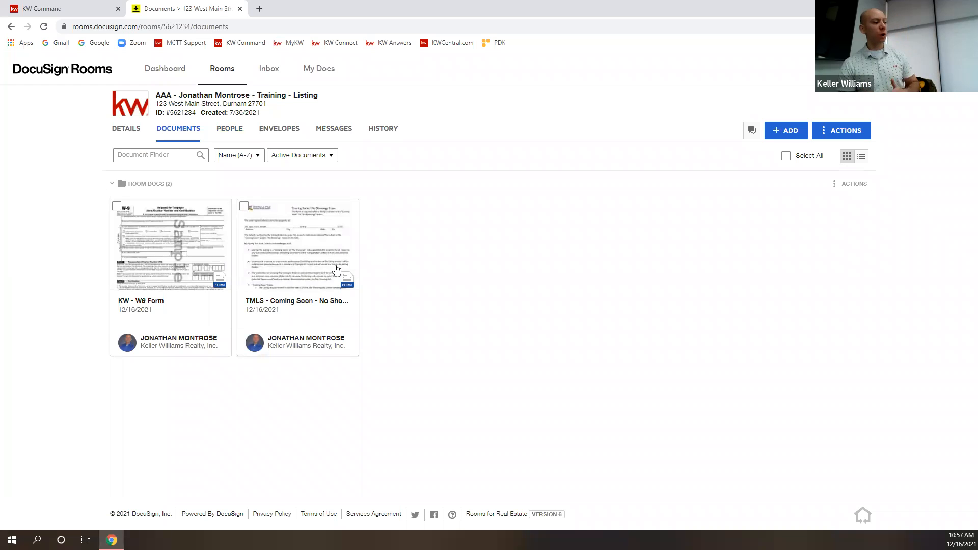
click(192, 248)
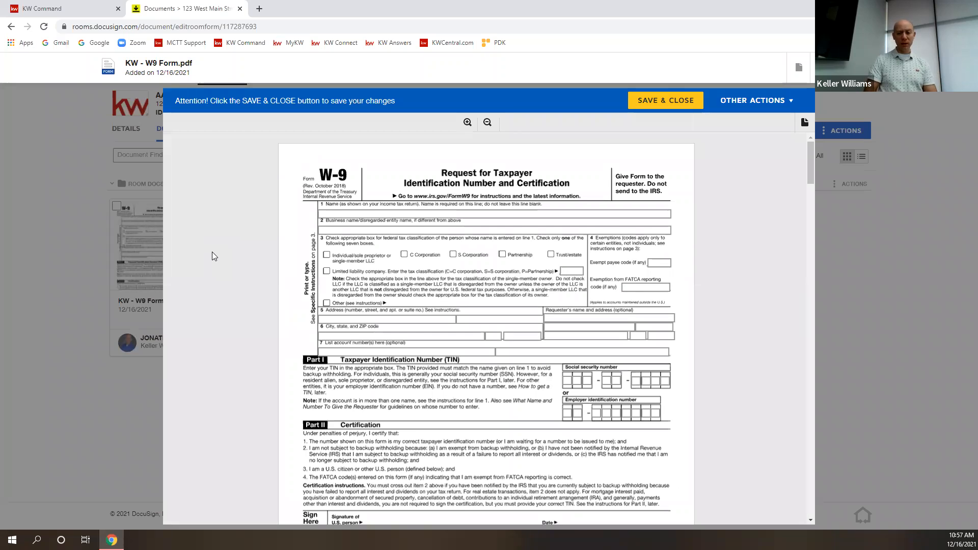
scroll(399, 297, down, 4)
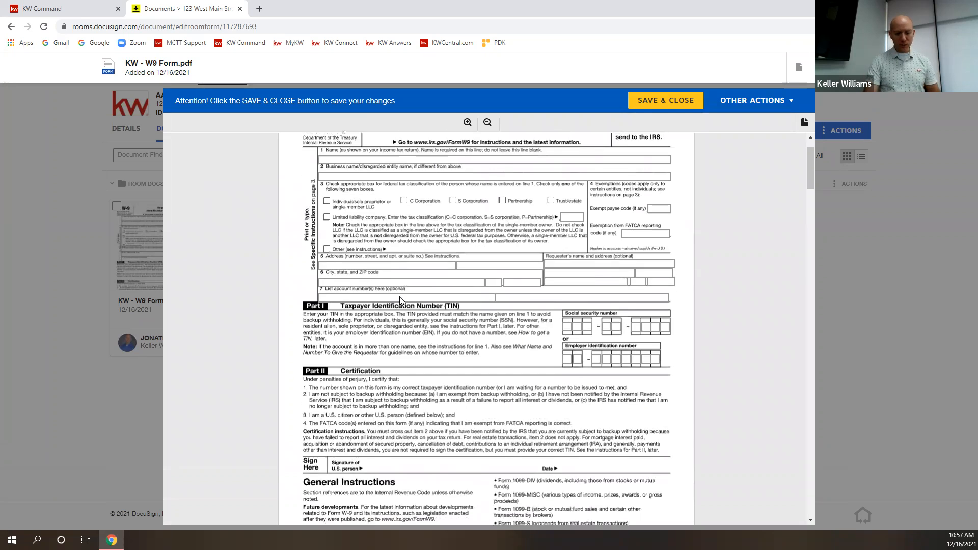
scroll(414, 320, up, 4)
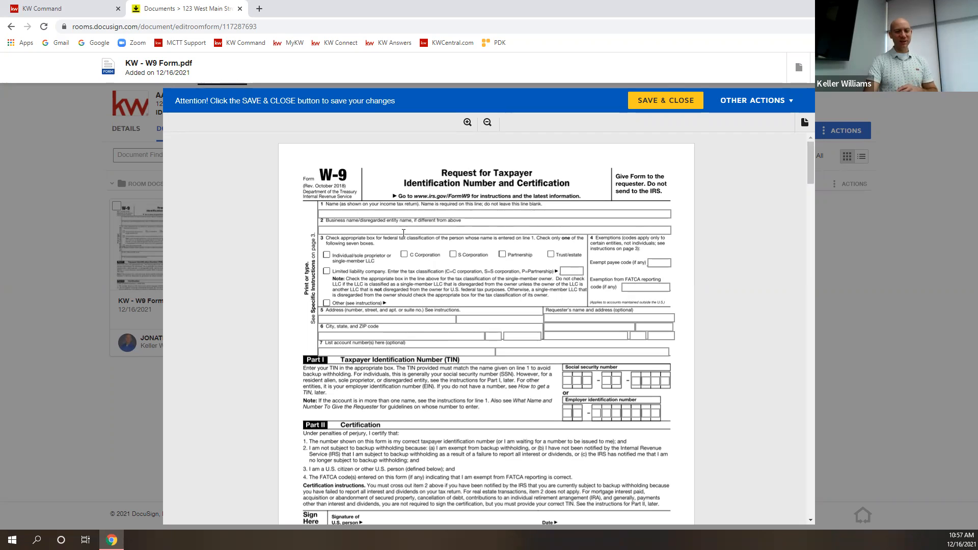
Fill in the W-9 name 'Names and stuff', FATCA code 'dghsdfgh', and test SSN and EIN numbers.
click(346, 213)
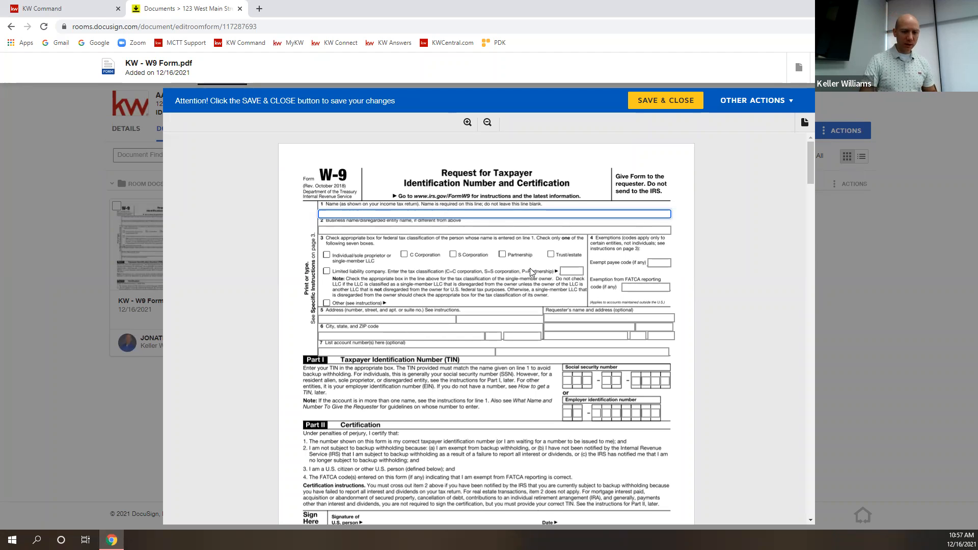
text(Names)
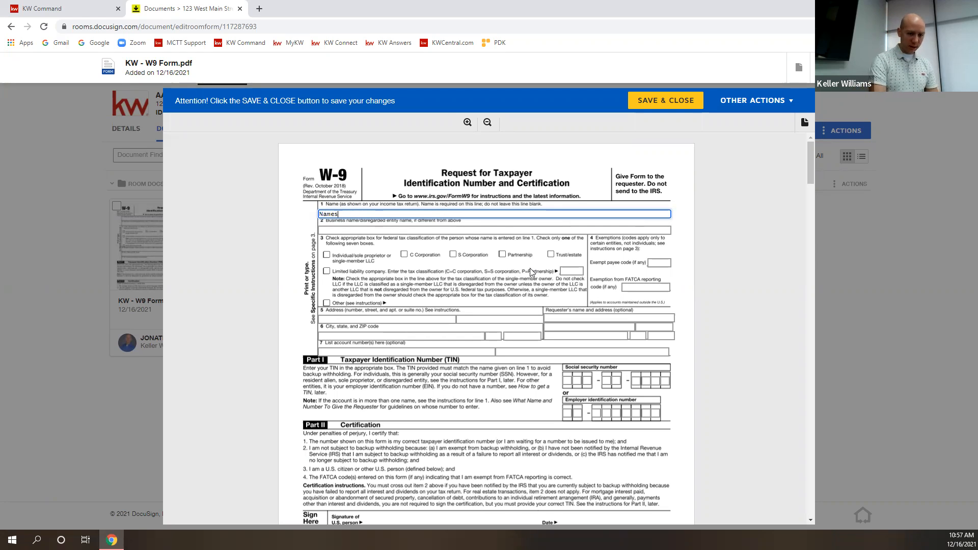
text( and stuff)
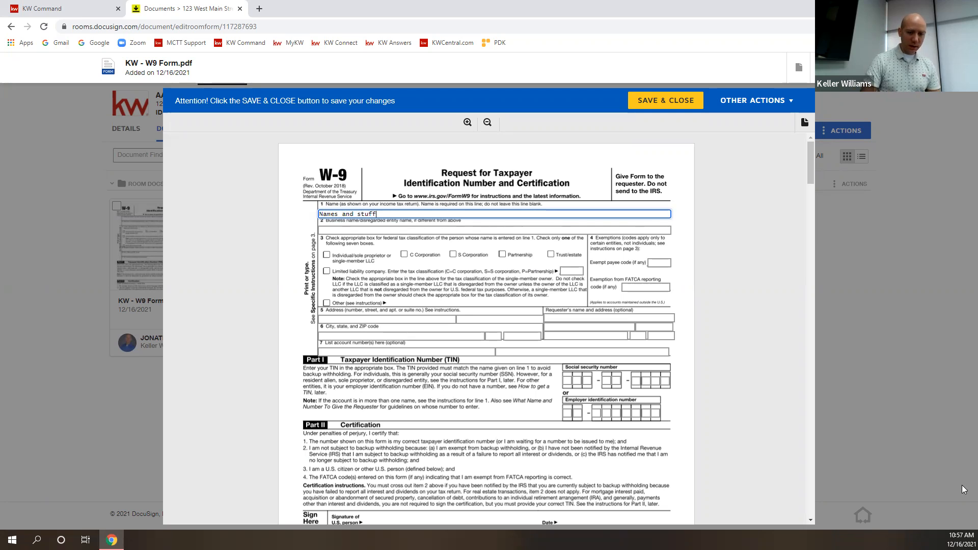
click(648, 288)
text(dghsdfgh)
click(589, 382)
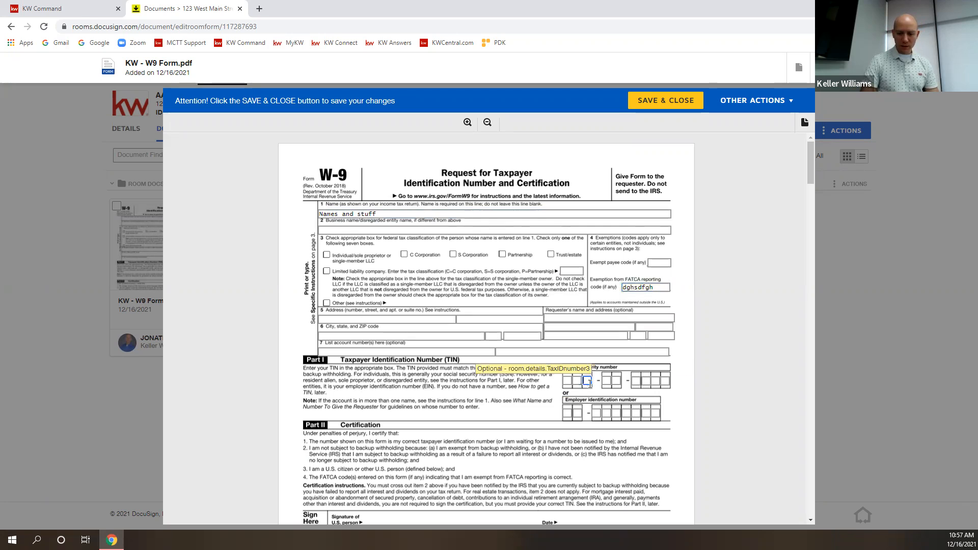
text(12121)
click(647, 381)
text(212)
click(629, 406)
text(543634)
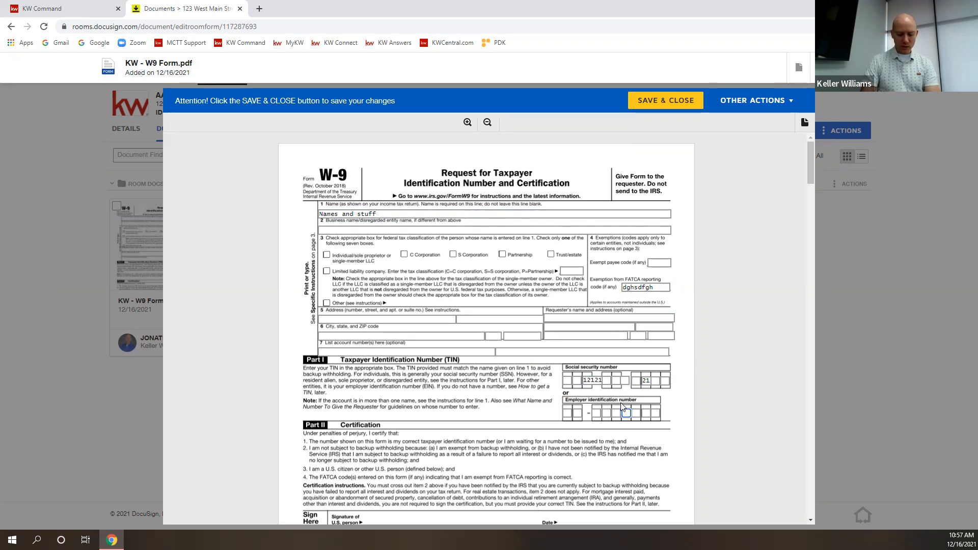
text(6)
click(568, 413)
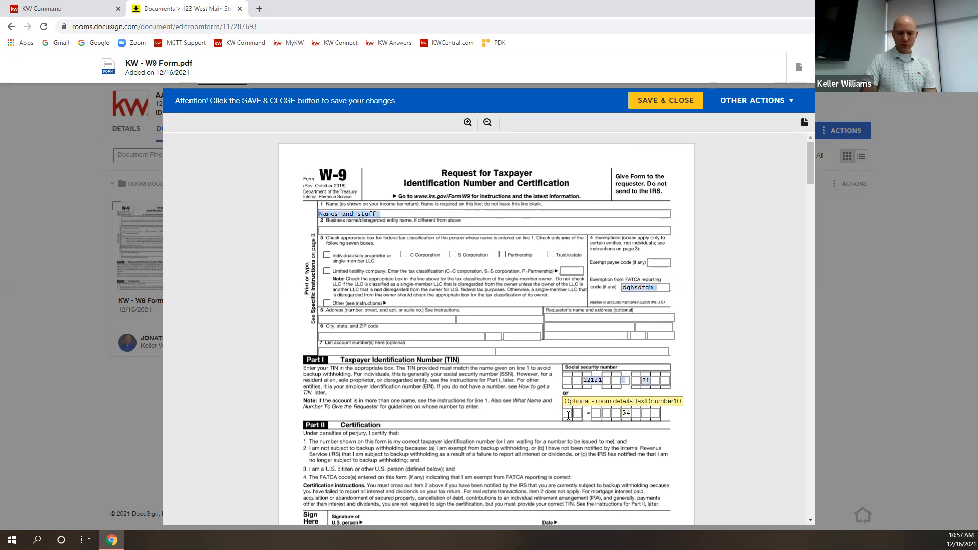
Tick Individual/sole proprietor, C Corporation, S Corporation and Other, then save and close the W-9.
click(326, 255)
click(405, 255)
click(453, 254)
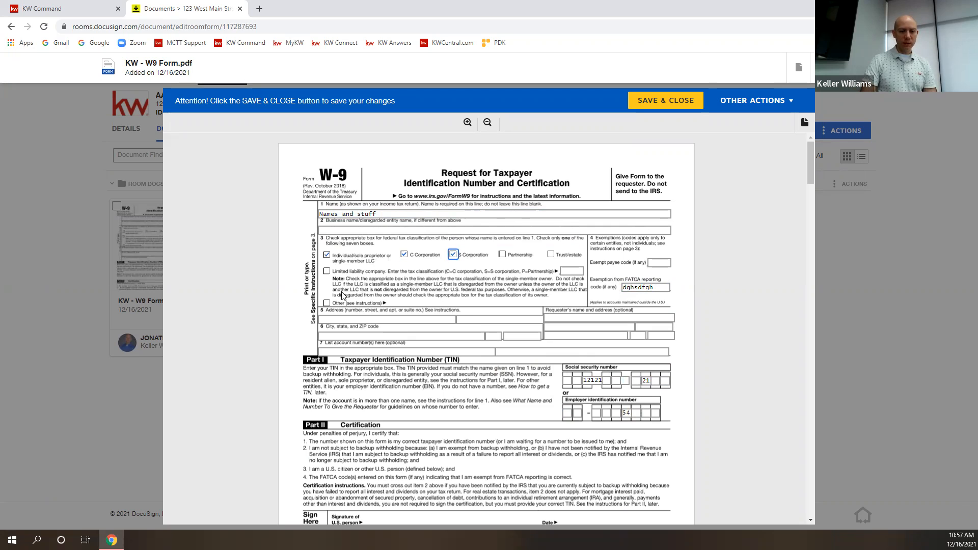
click(326, 303)
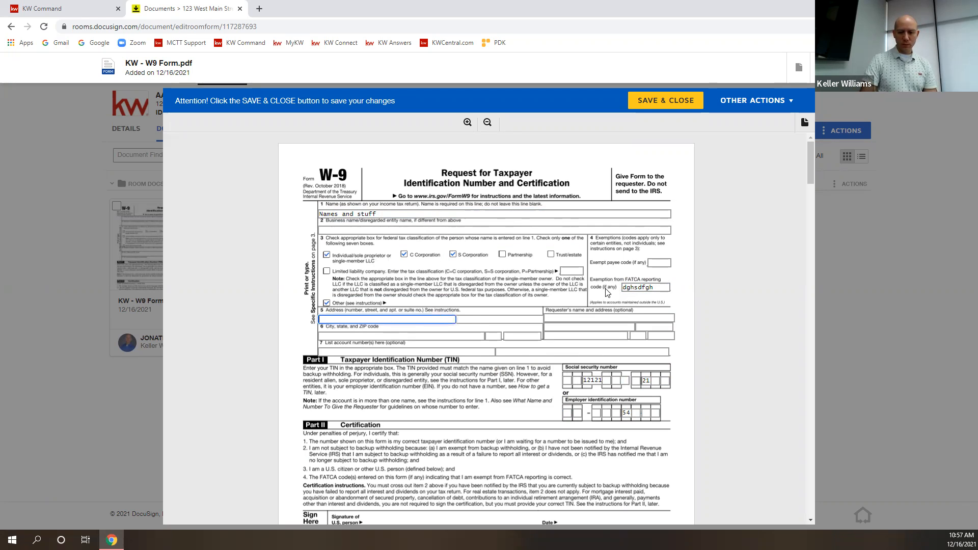
scroll(504, 336, down, 3)
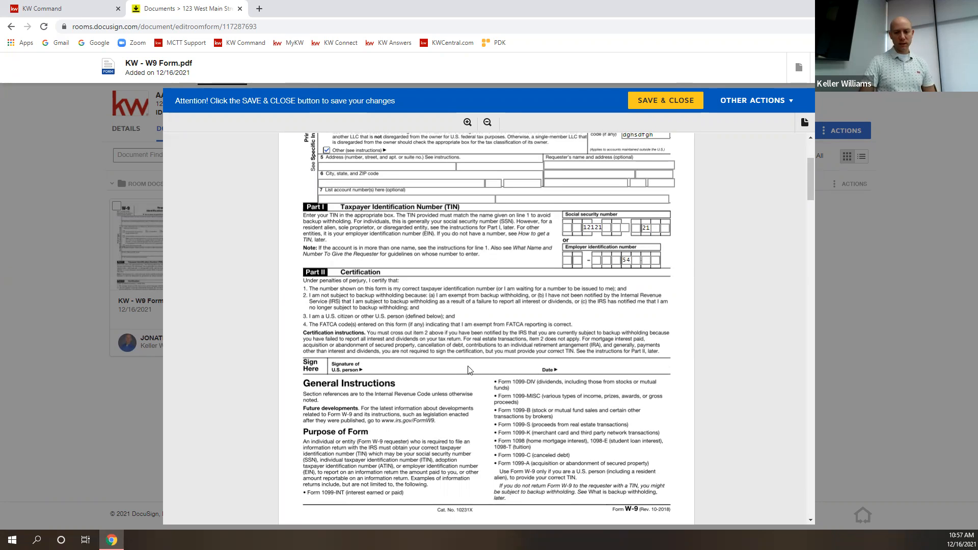
scroll(473, 350, down, 8)
scroll(538, 412, down, 20)
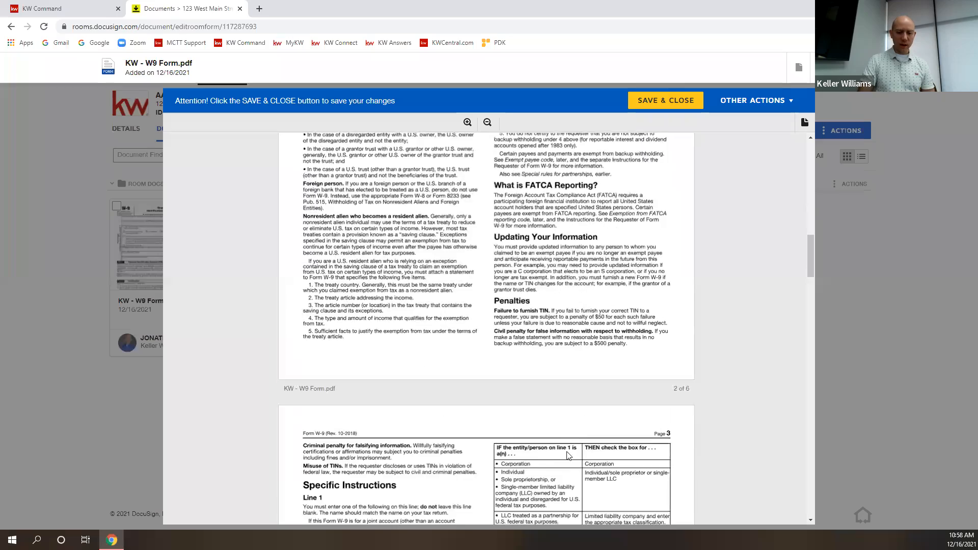
scroll(587, 467, down, 6)
scroll(588, 468, up, 7)
click(681, 101)
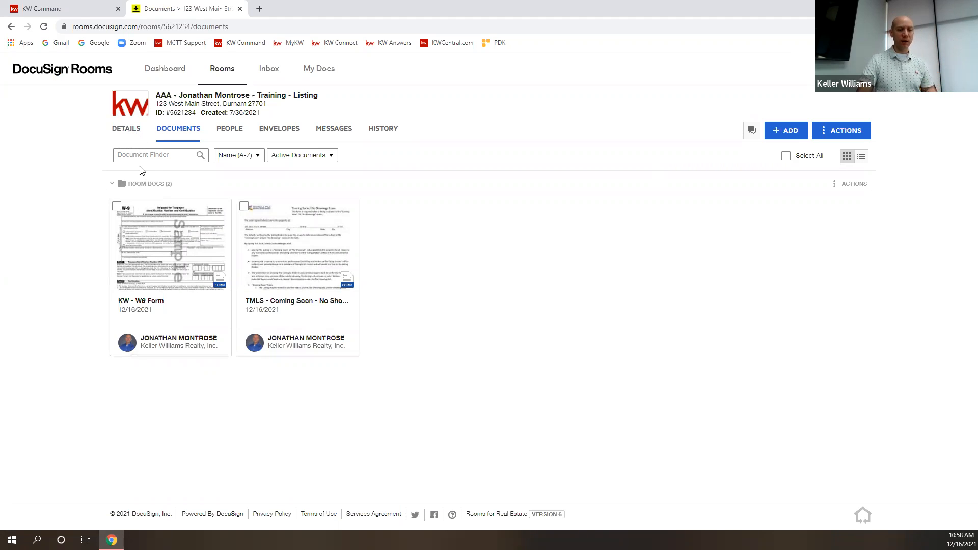
click(126, 134)
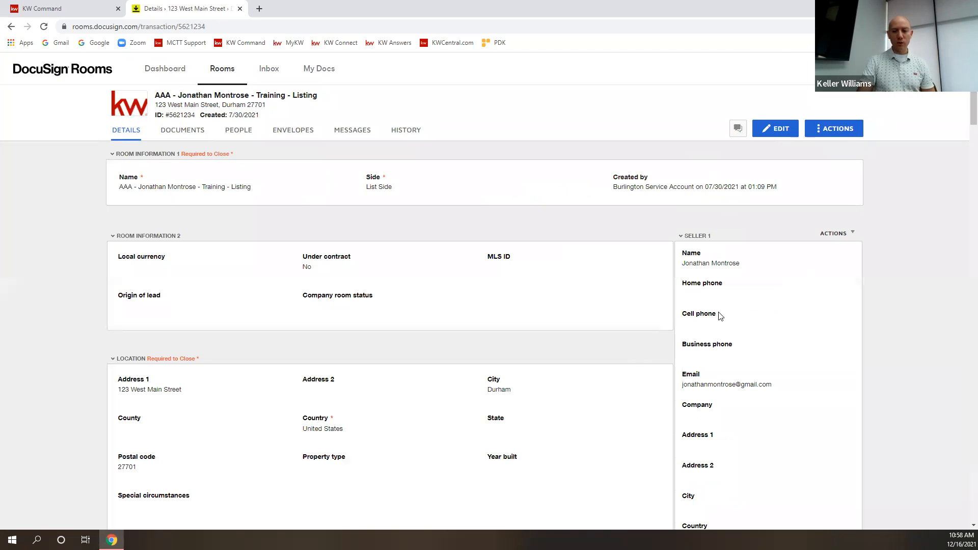
drag(683, 282, 736, 290)
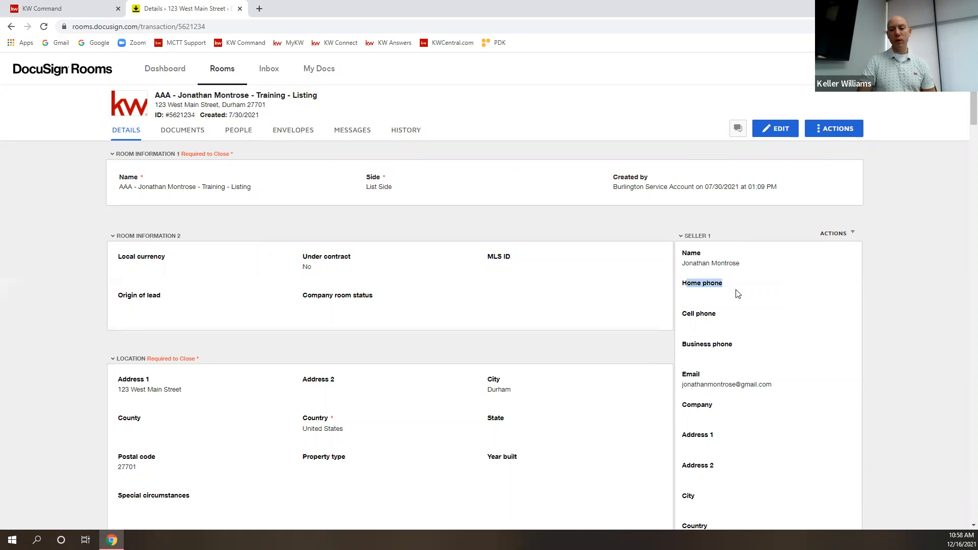
click(728, 286)
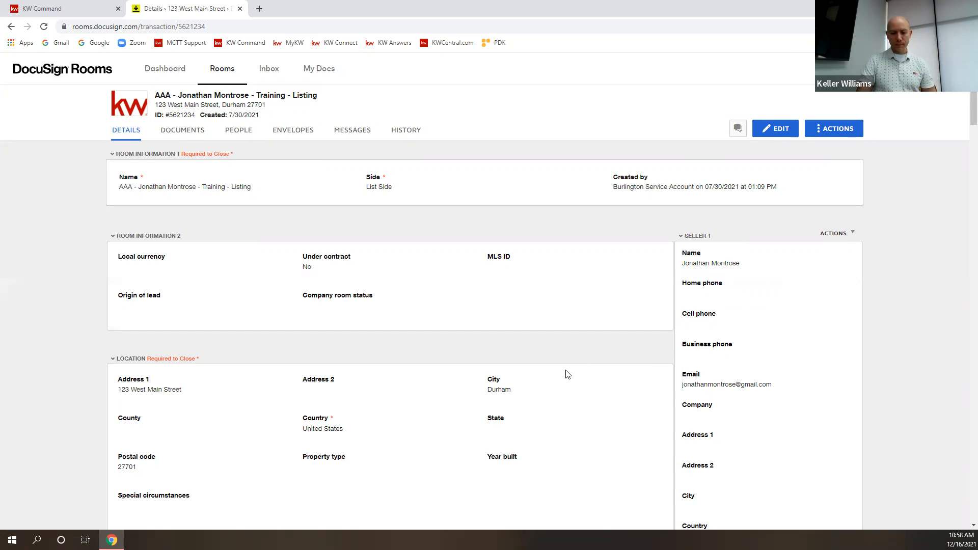
scroll(544, 377, down, 2)
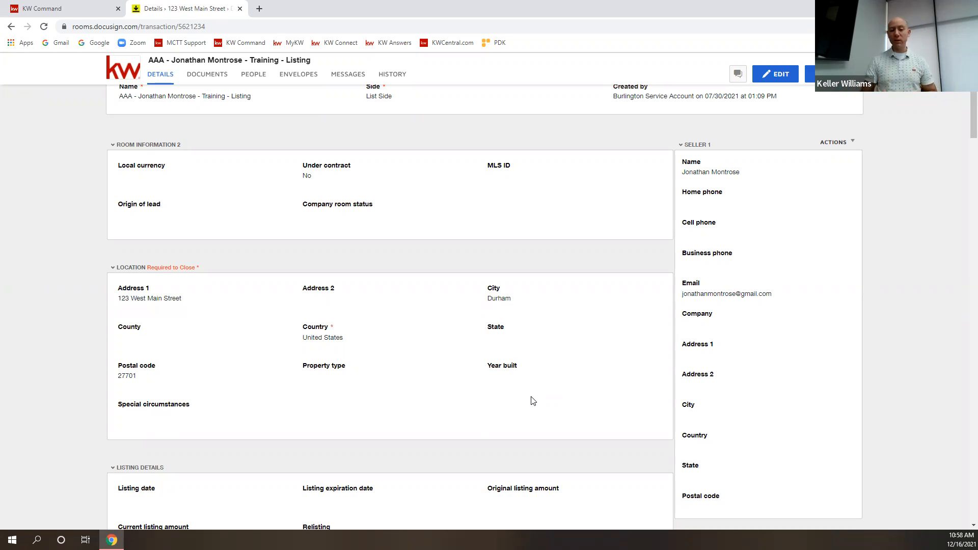
scroll(487, 432, up, 2)
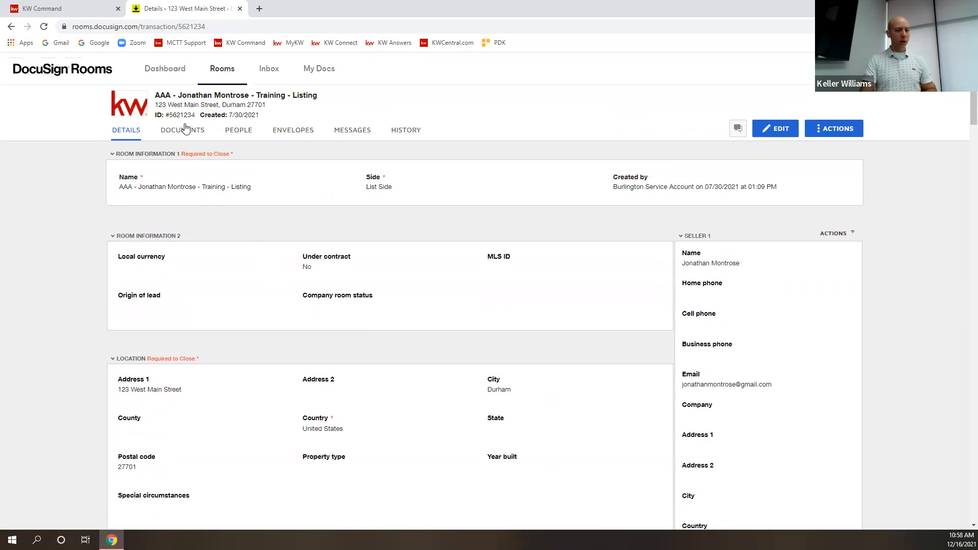
click(182, 131)
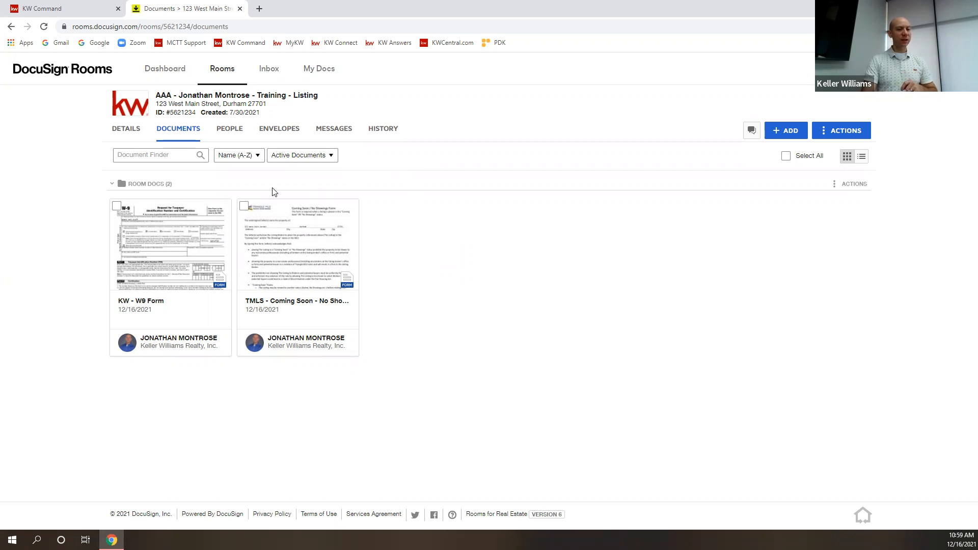
Create a new envelope from the selected KW - W9 Form.
click(116, 207)
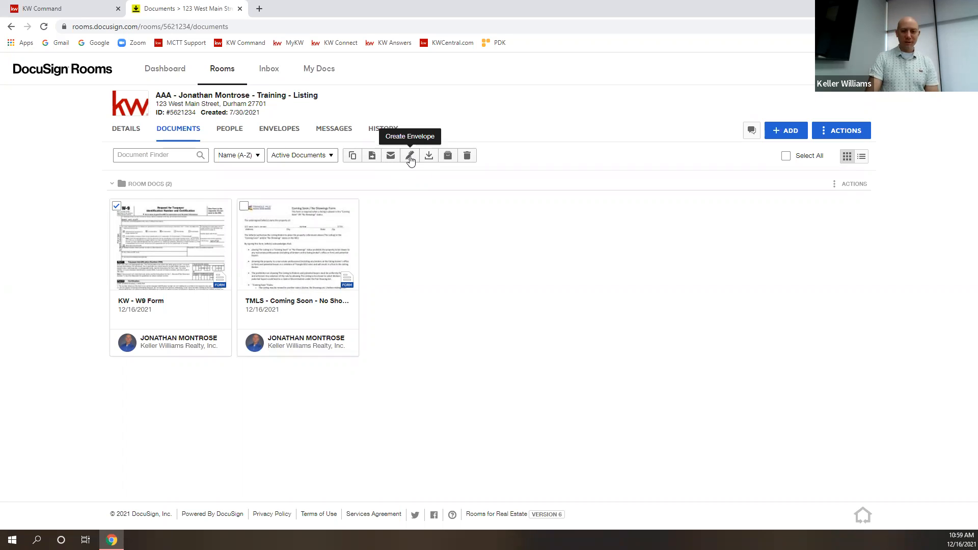
click(410, 157)
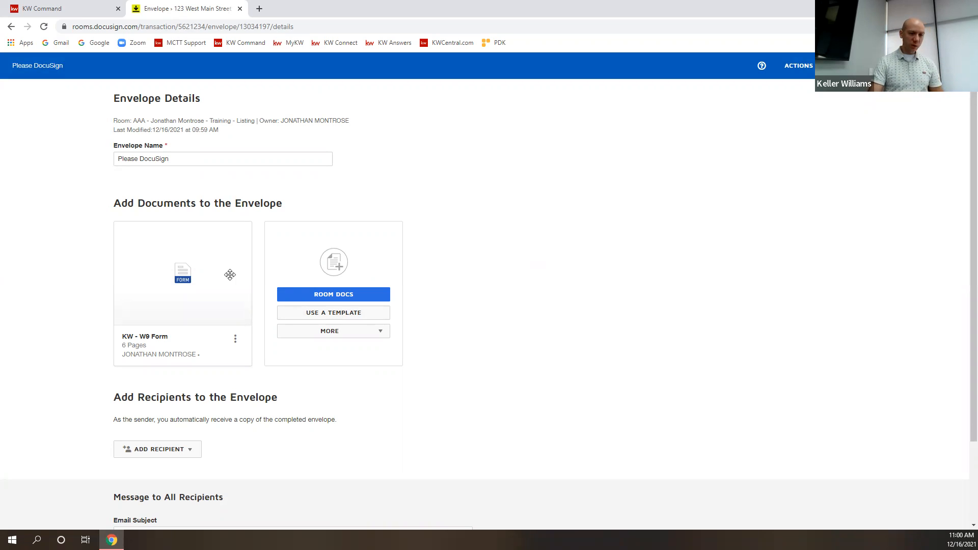
drag(183, 158, 92, 166)
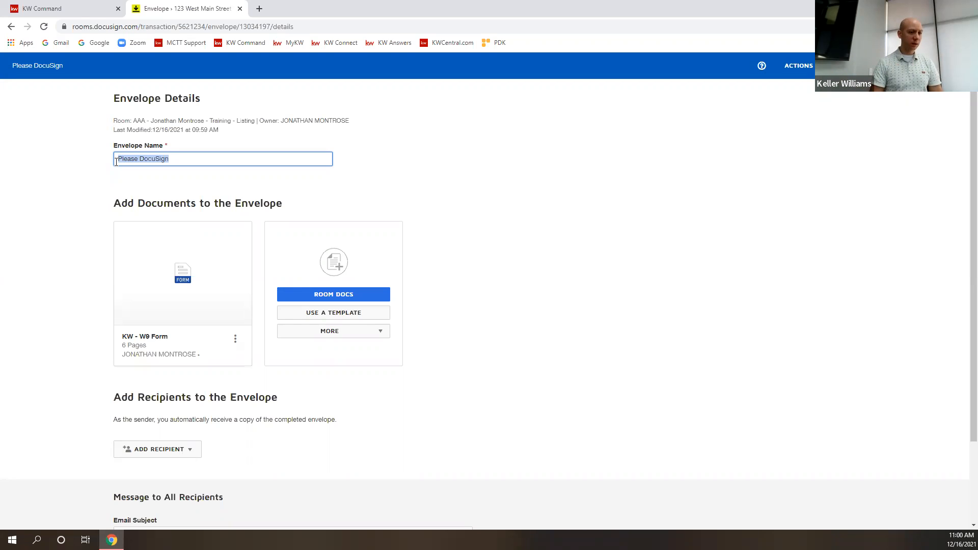
Replace the envelope name with 'First one', correcting several mistyped attempts along the way.
click(171, 160)
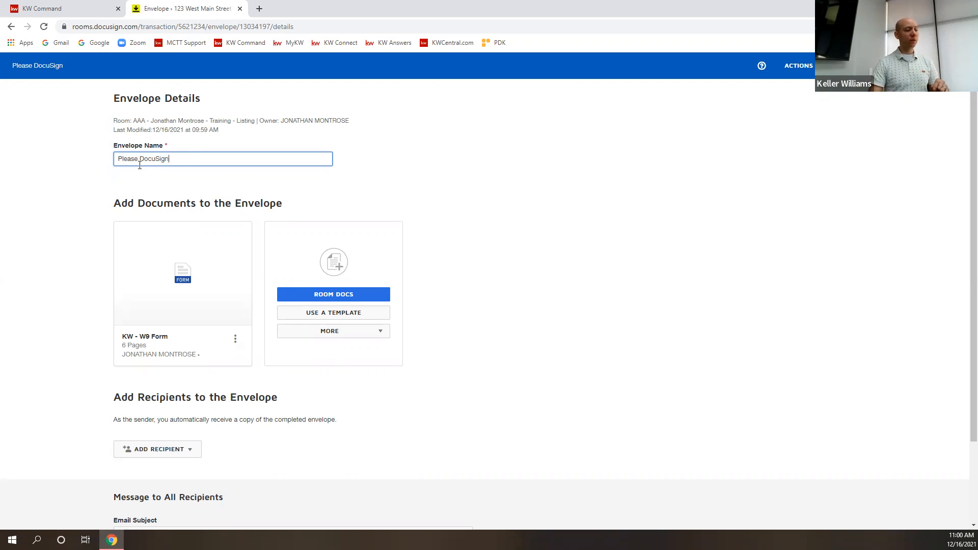
drag(119, 160, 194, 159)
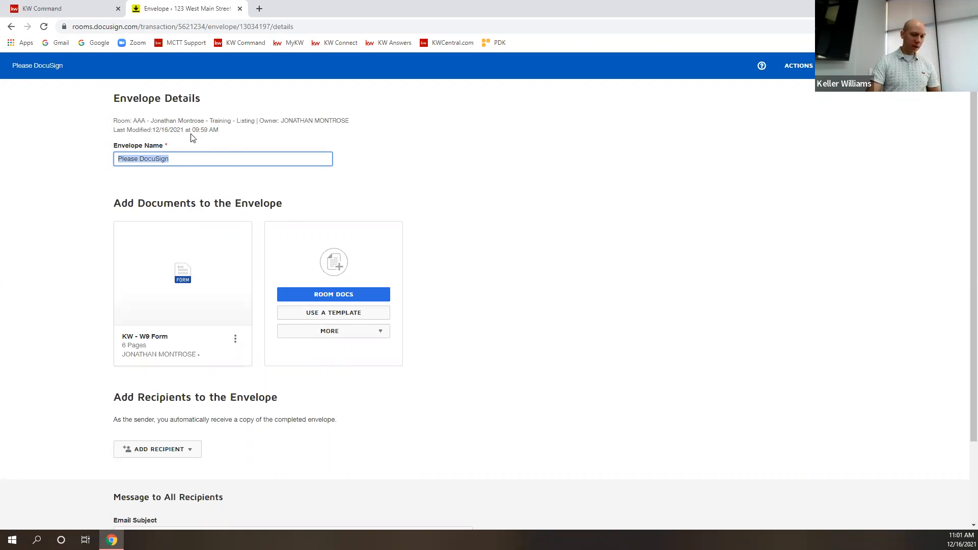
drag(173, 159, 65, 164)
text(WWREa)
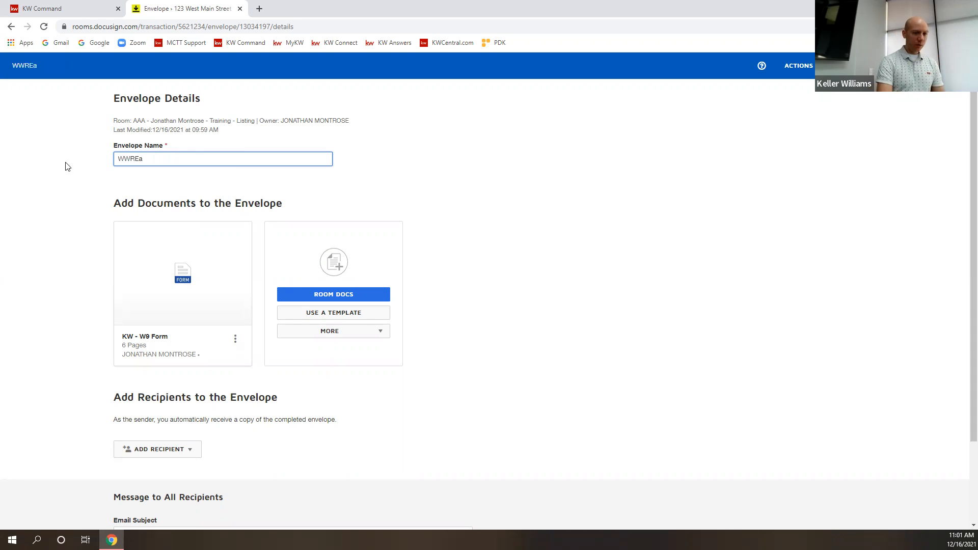
key(BackSpace)
text(A)
key(BackSpace)
key(BackSpace)
key(BackSpace)
key(BackSpace)
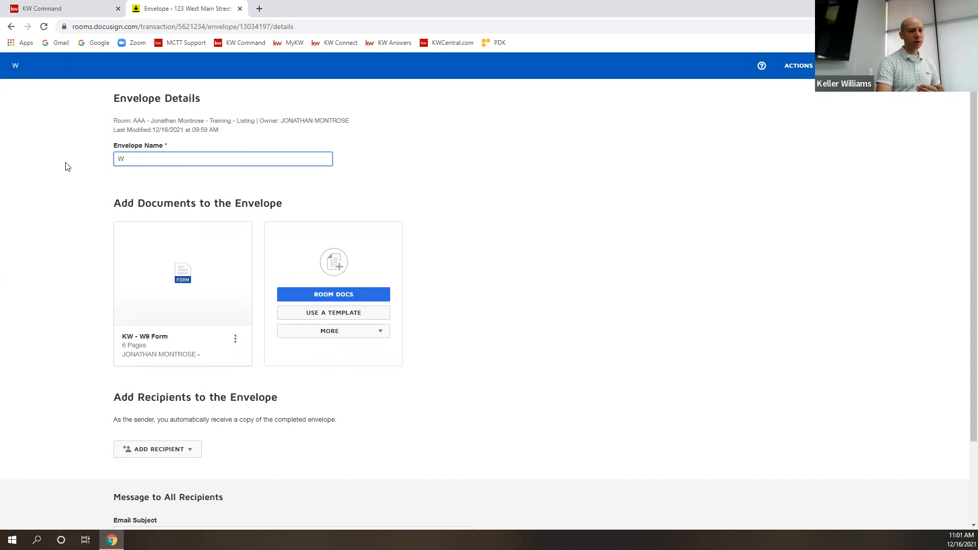
text(Rond 1)
key(BackSpace)
key(BackSpace)
key(BackSpace)
key(BackSpace)
text(und 1)
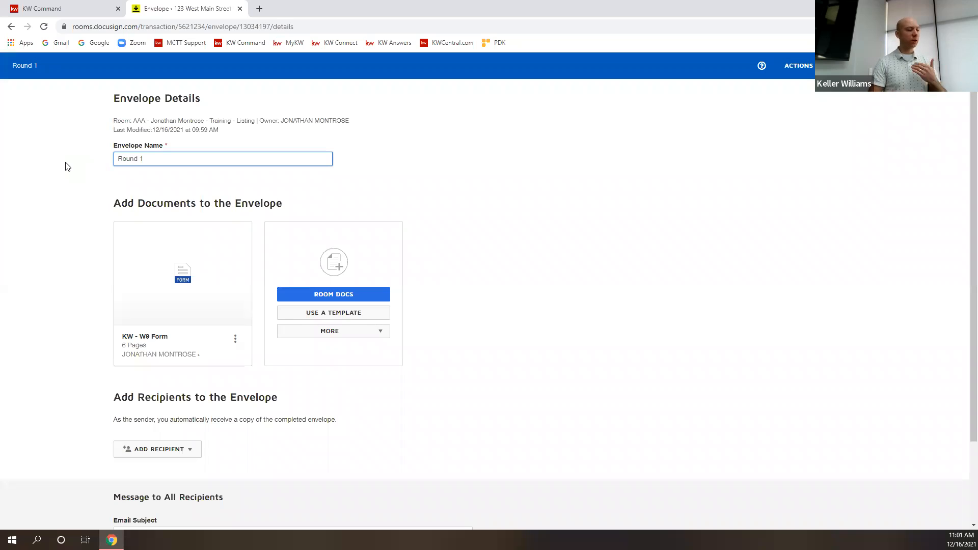
key(BackSpace)
key(BackSpace)
key(BackSpace)
key(BackSpace)
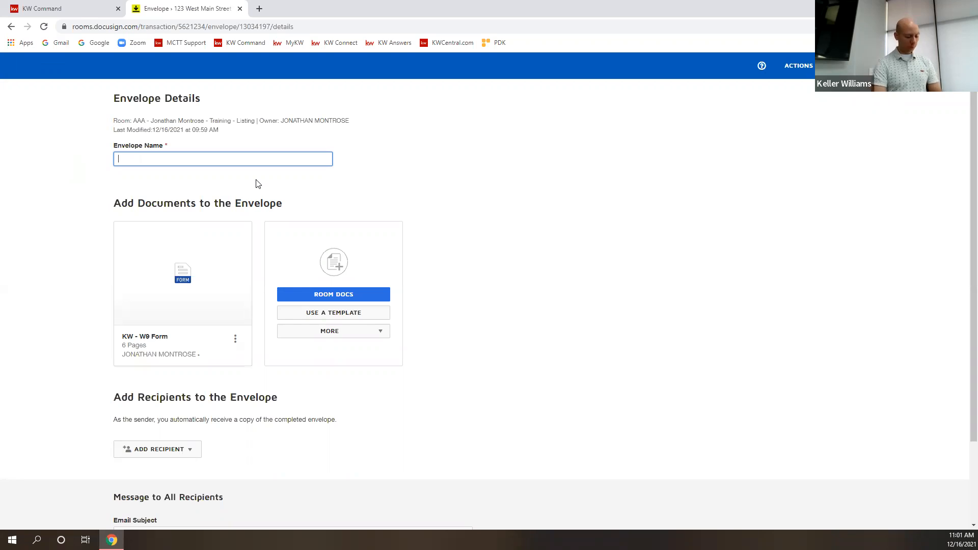
text(First one)
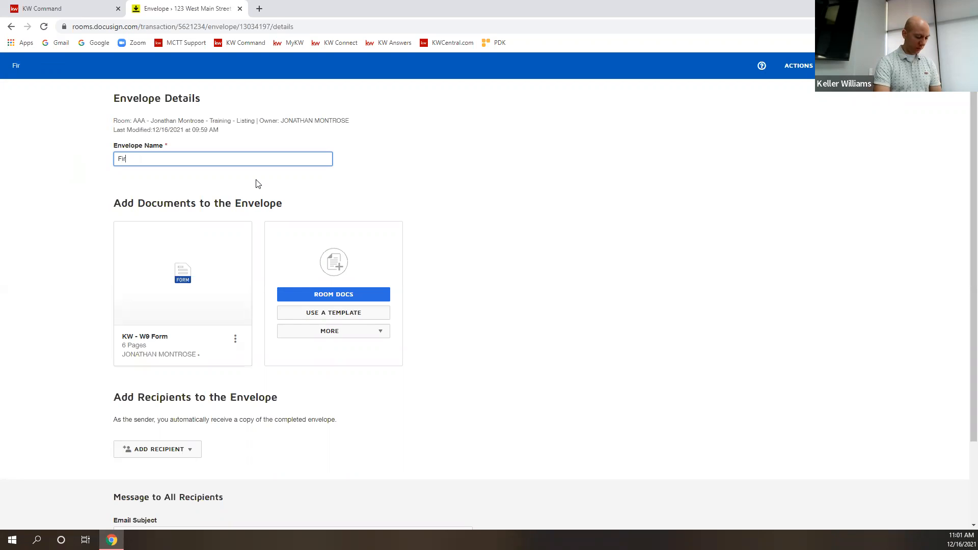
click(469, 232)
scroll(479, 250, down, 2)
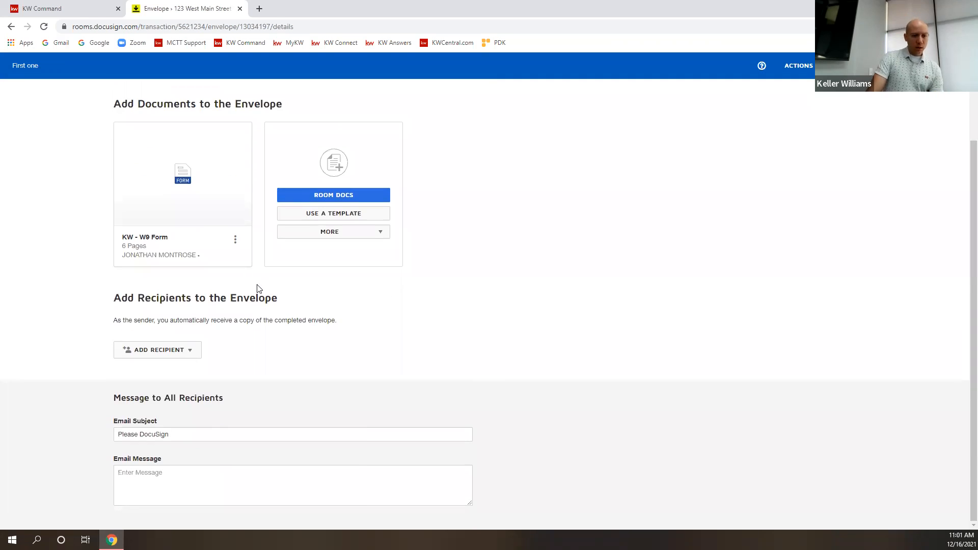
mouse_move(180, 205)
click(187, 176)
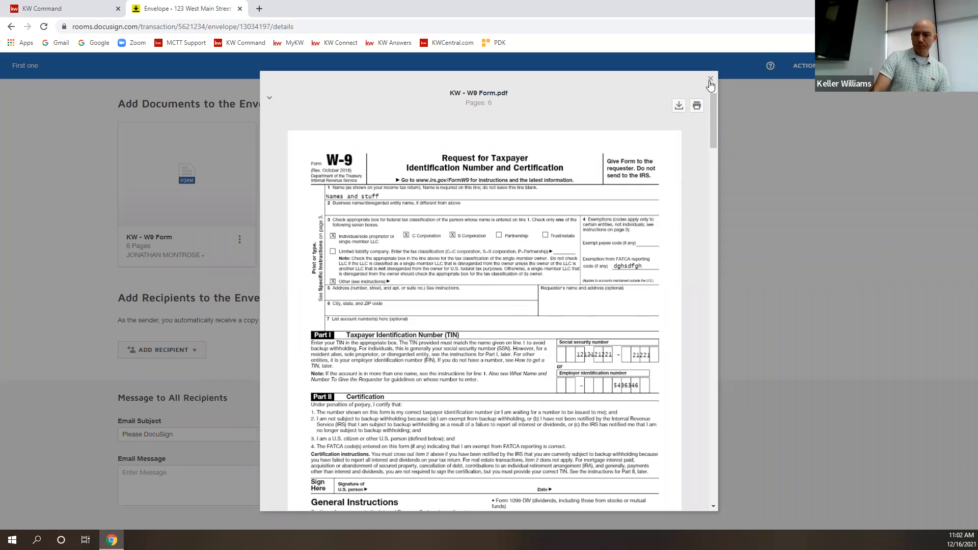
scroll(559, 269, down, 5)
scroll(553, 275, down, 8)
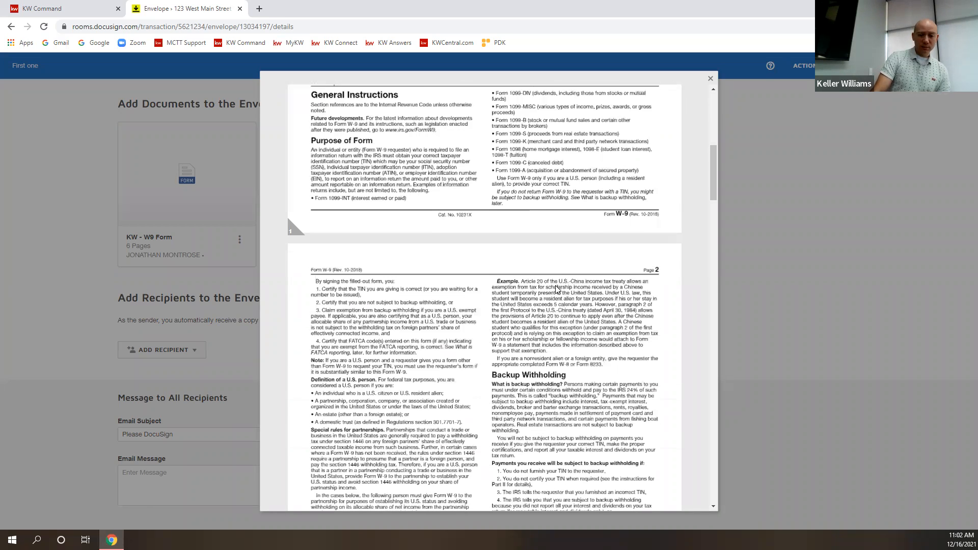
drag(714, 210, 690, 70)
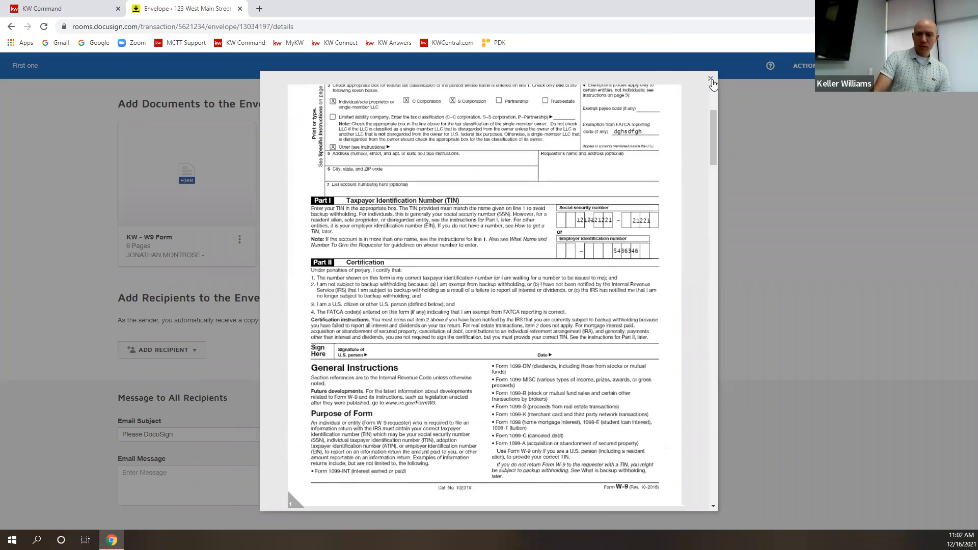
click(710, 78)
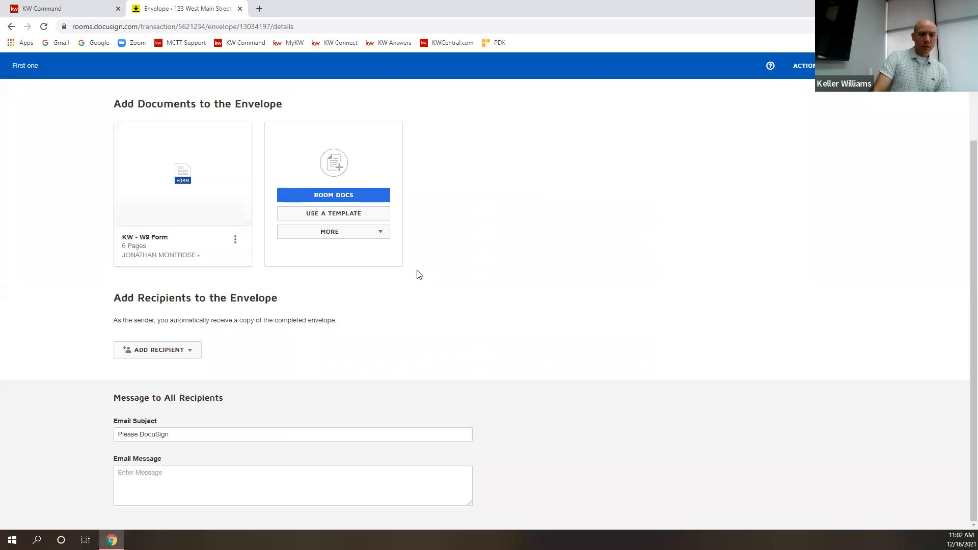
Add the W-9's pre-tagged Signer role as the first recipient, leaving name and e-mail blank.
scroll(333, 305, up, 2)
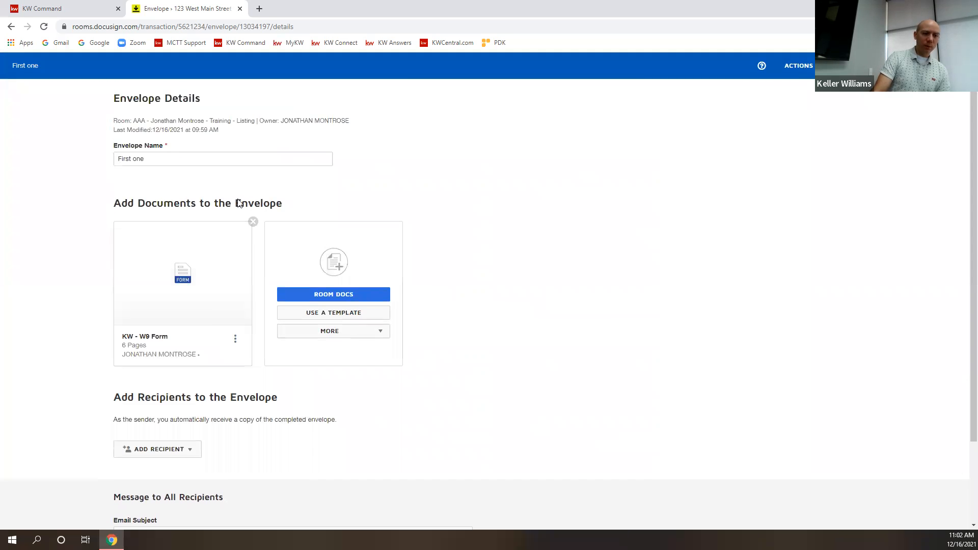
scroll(402, 332, down, 2)
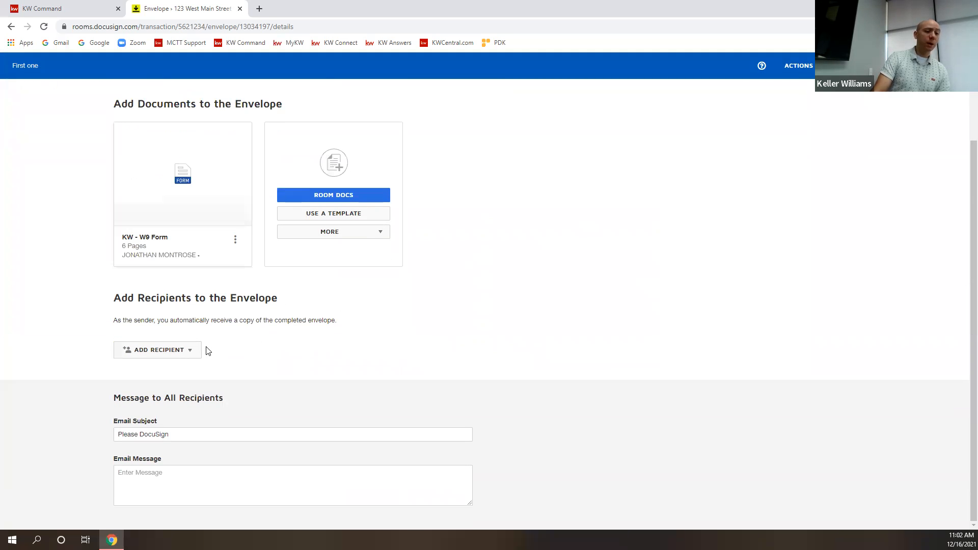
click(186, 350)
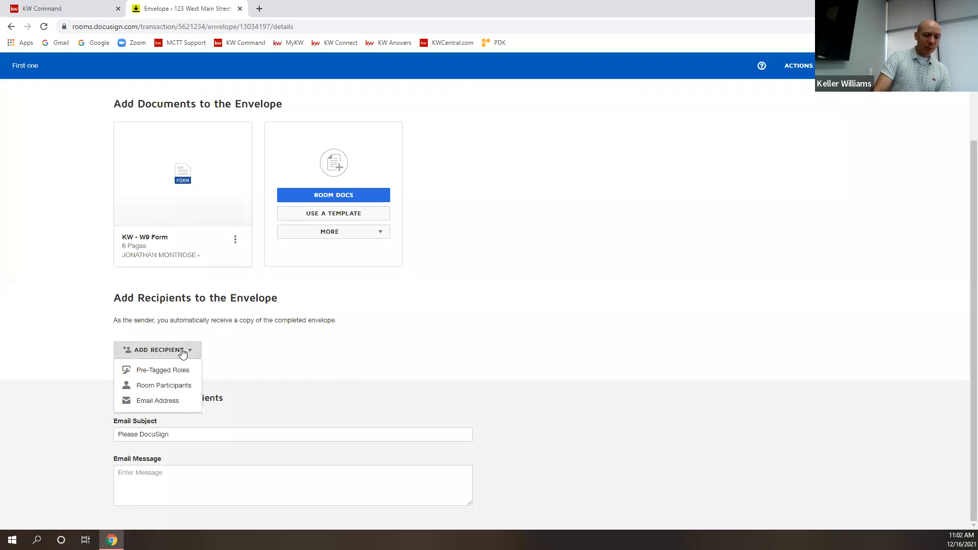
click(169, 371)
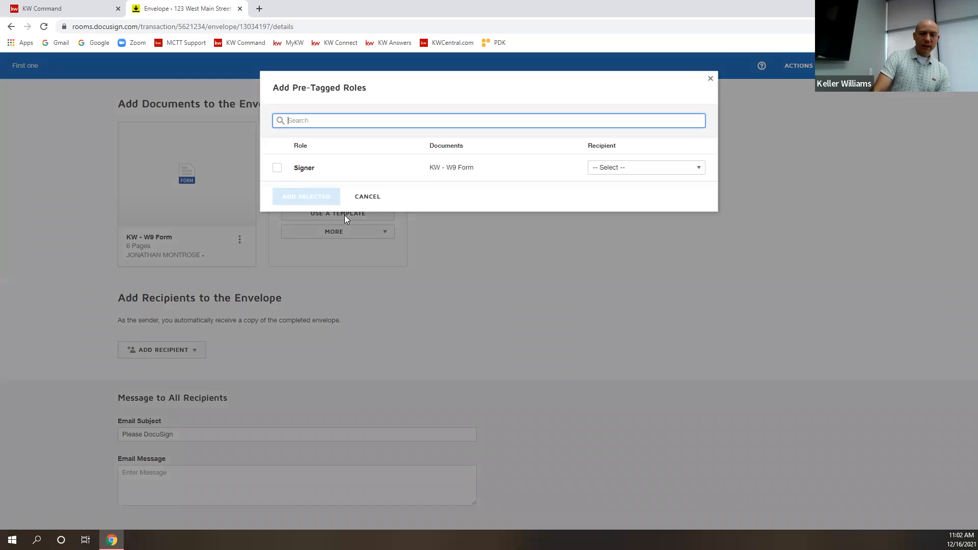
click(278, 169)
click(673, 173)
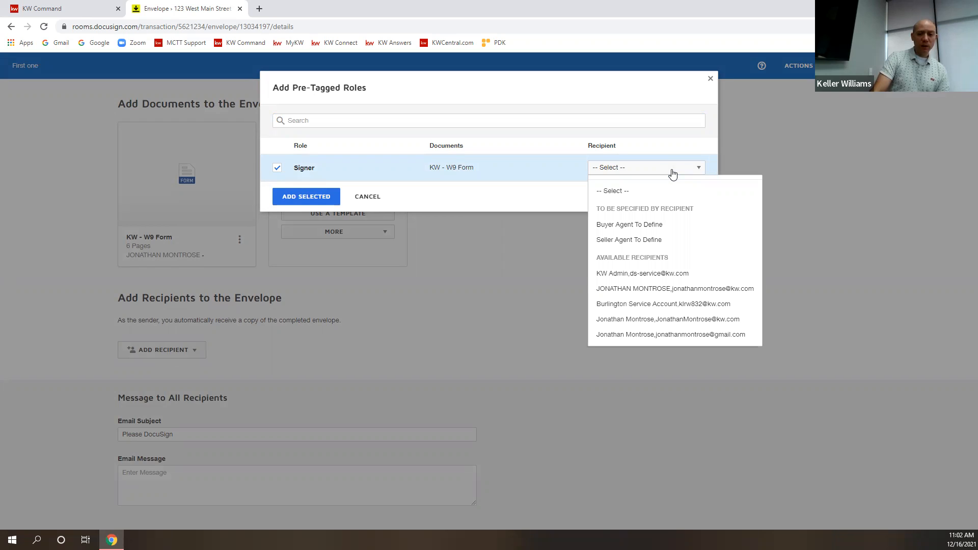
click(673, 174)
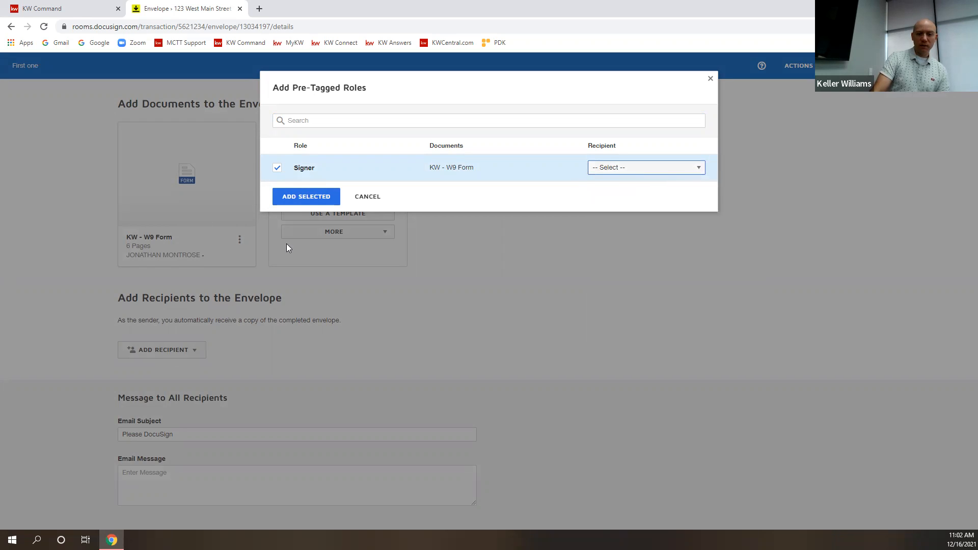
click(306, 196)
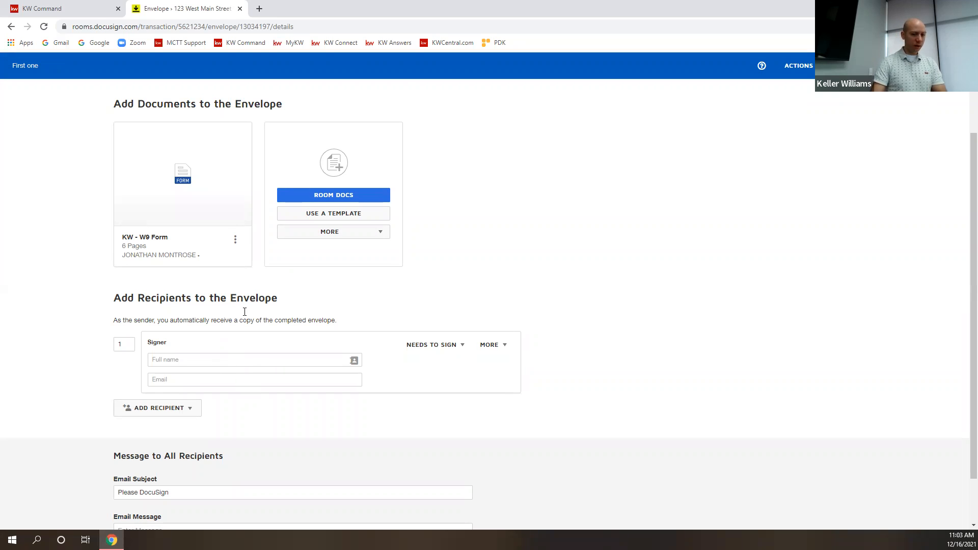
Fill in the Signer recipient's full name and e-mail address.
click(254, 362)
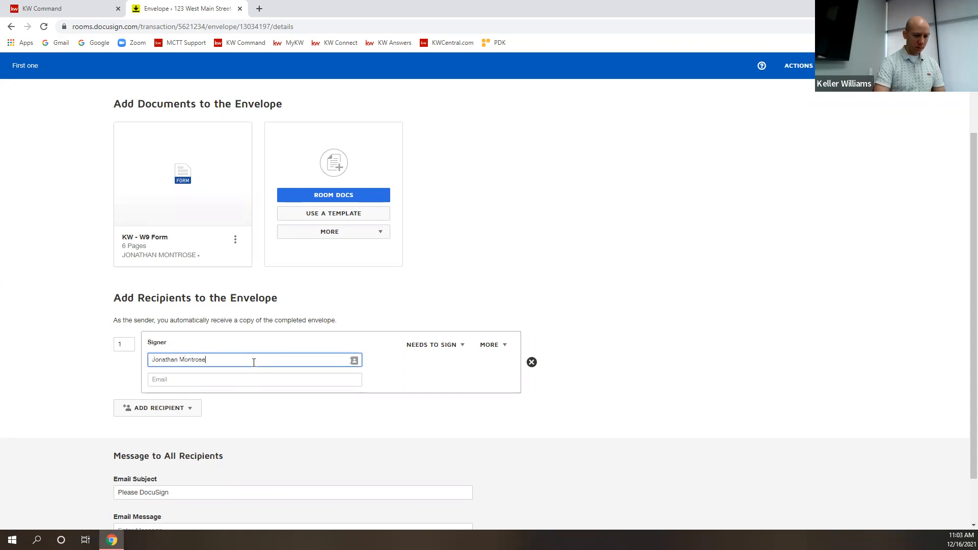
key(Tab)
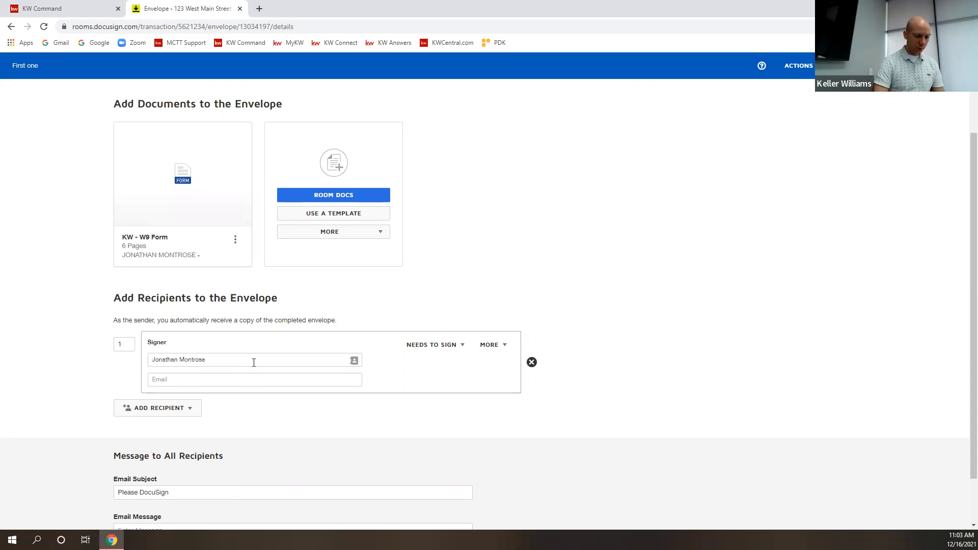
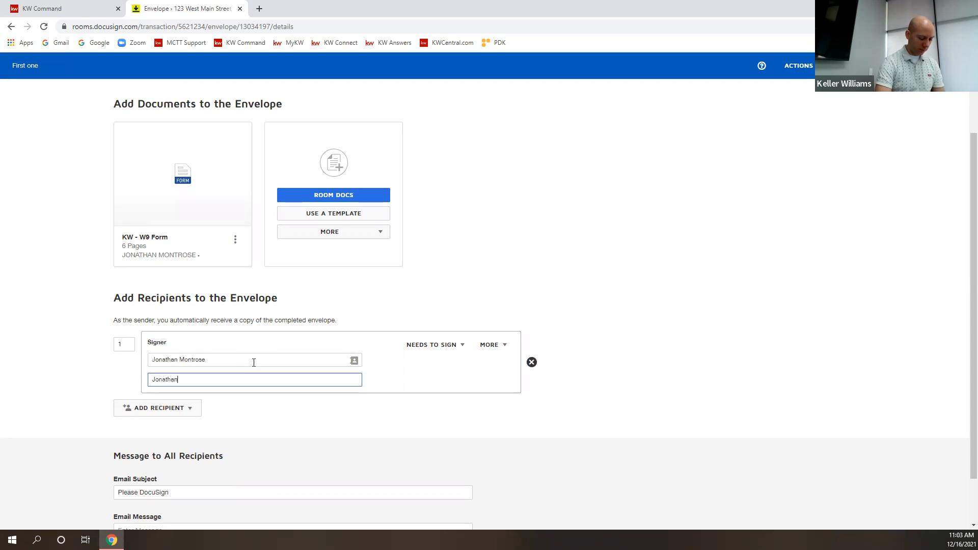
click(419, 371)
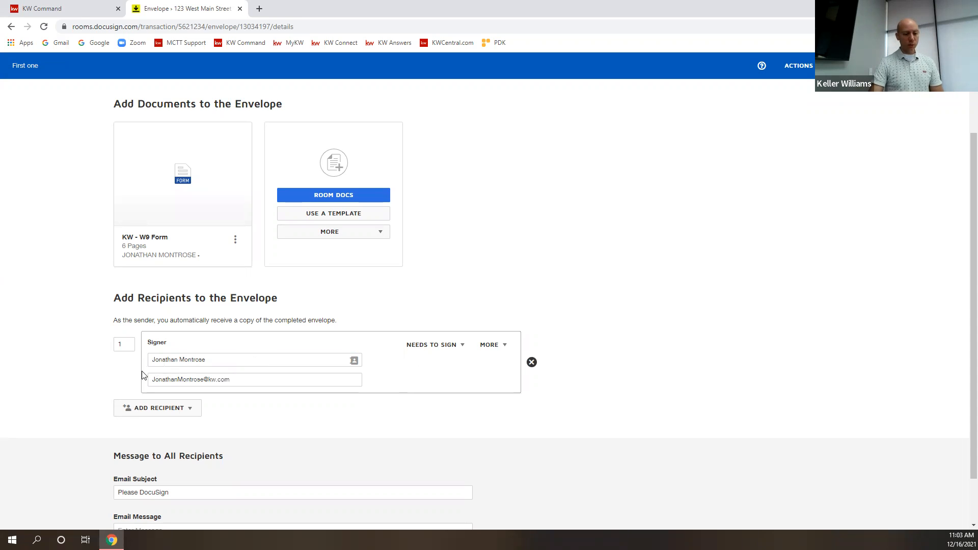
scroll(387, 379, down, 2)
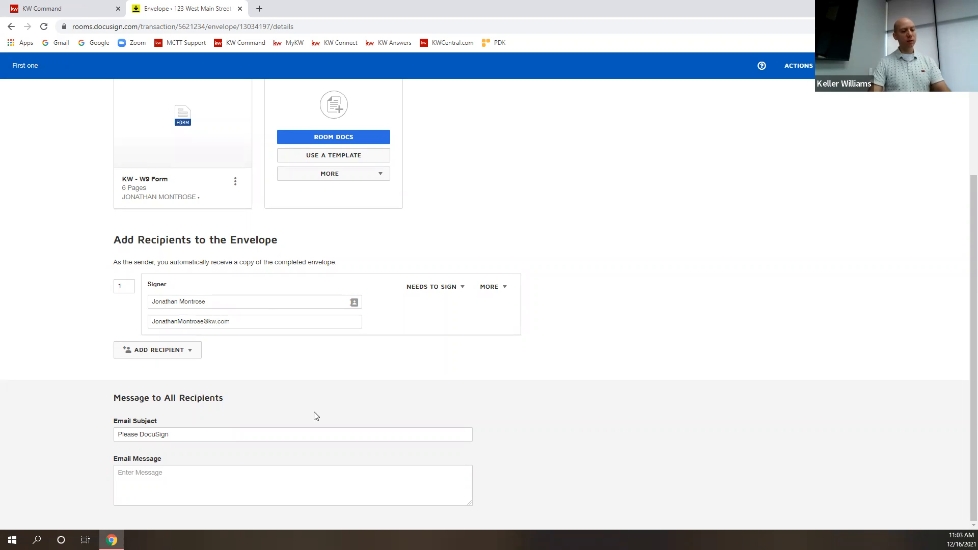
click(183, 355)
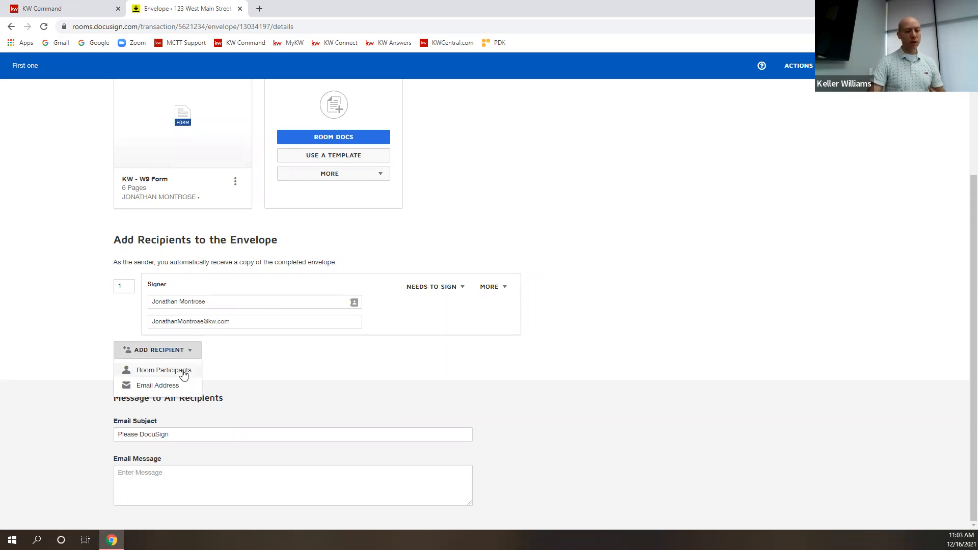
Add a second recipient by e-mail address, entering their full name and e-mail.
click(159, 385)
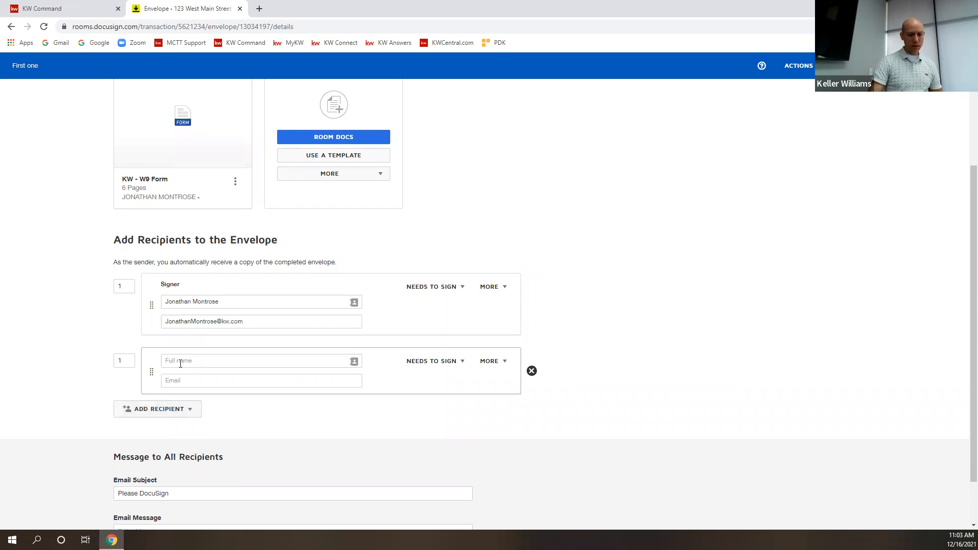
click(185, 360)
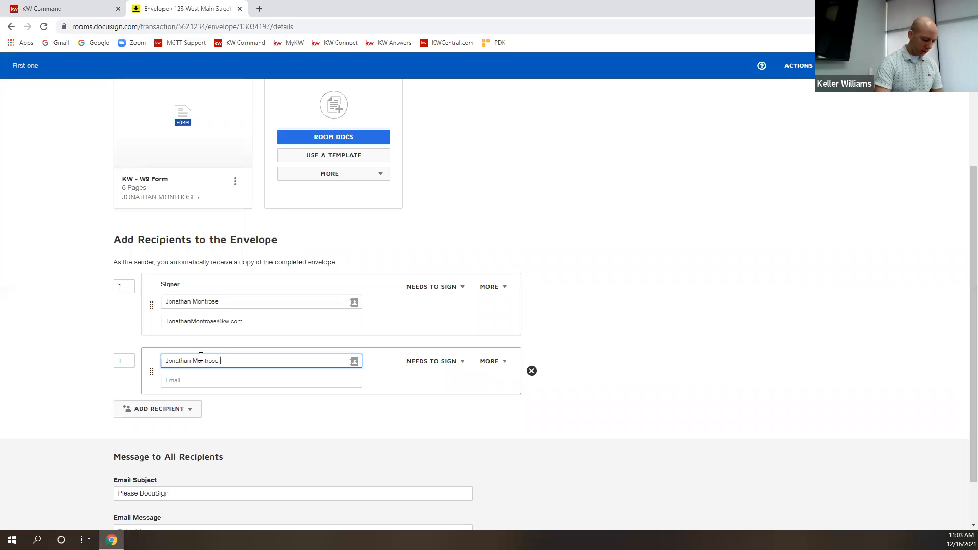
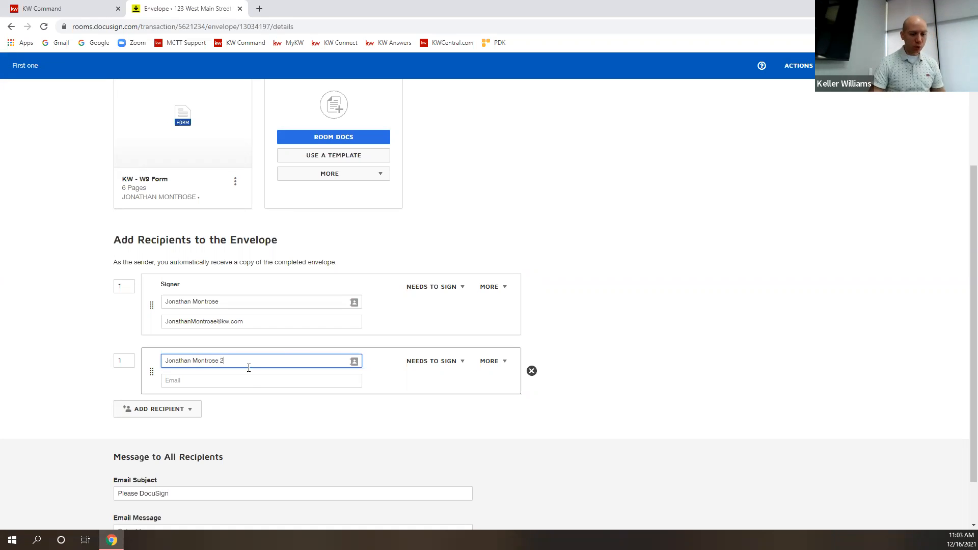
click(232, 383)
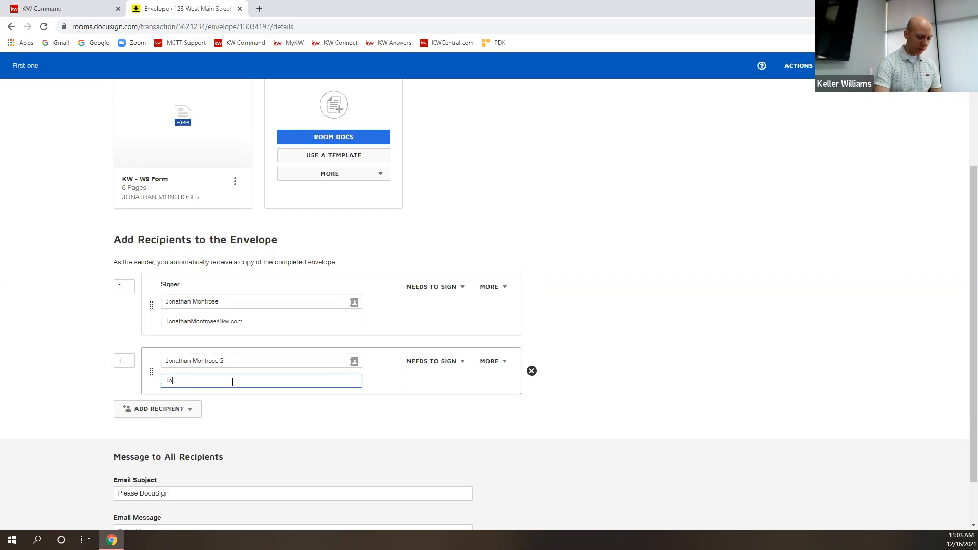
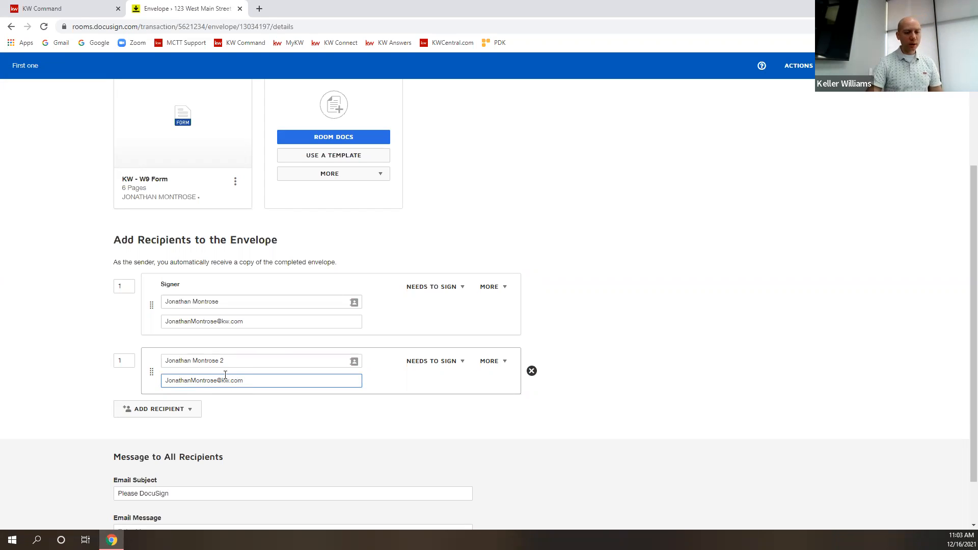
click(614, 327)
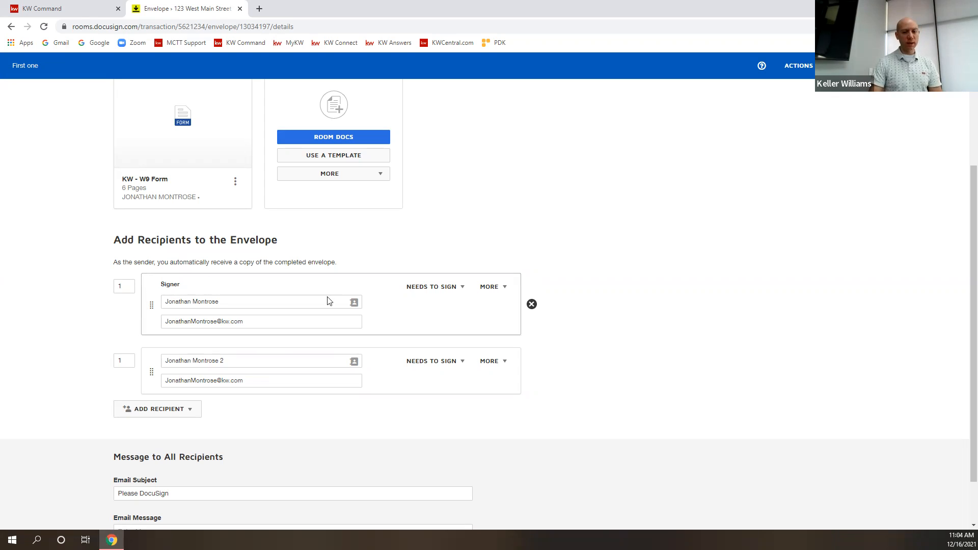
Switch the second recipient to Needs to View while the Signer stays Needs to Sign.
click(447, 290)
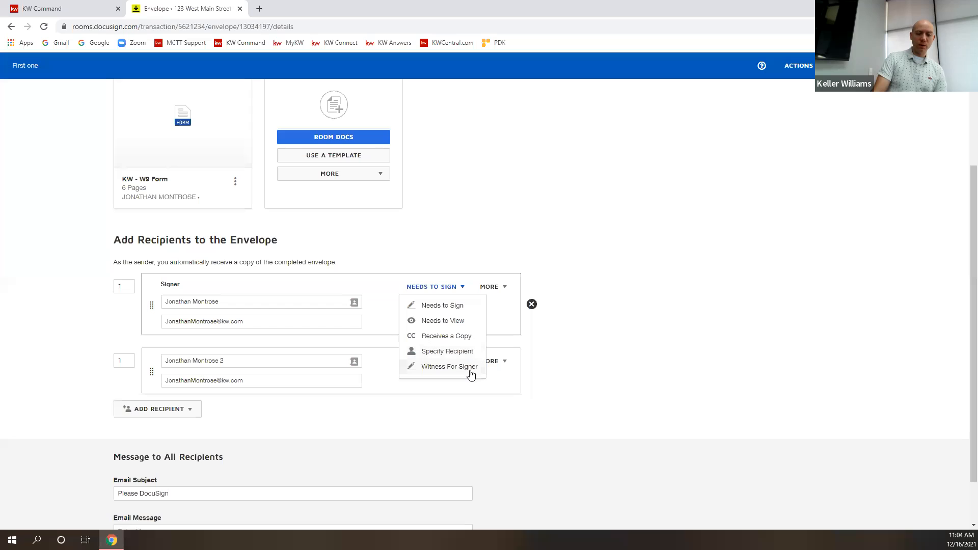
click(437, 306)
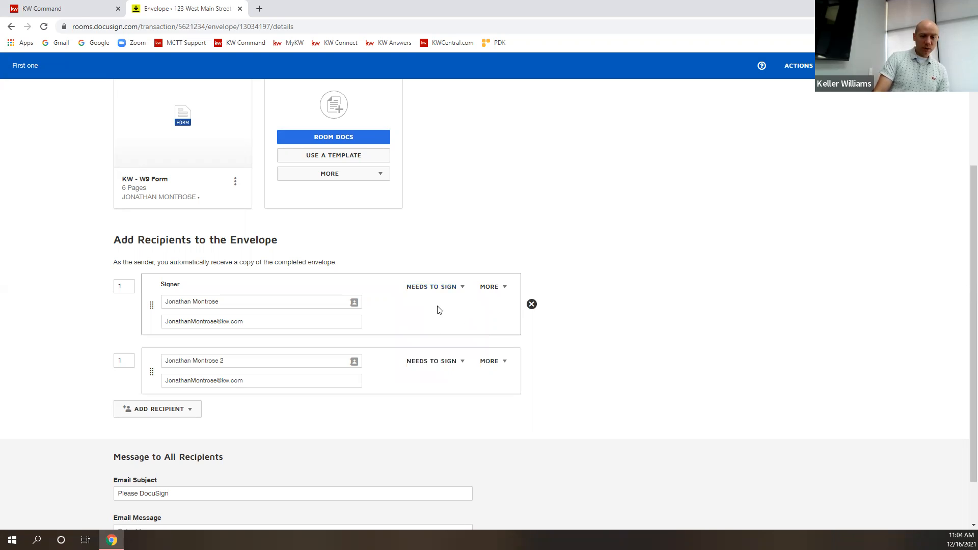
click(451, 363)
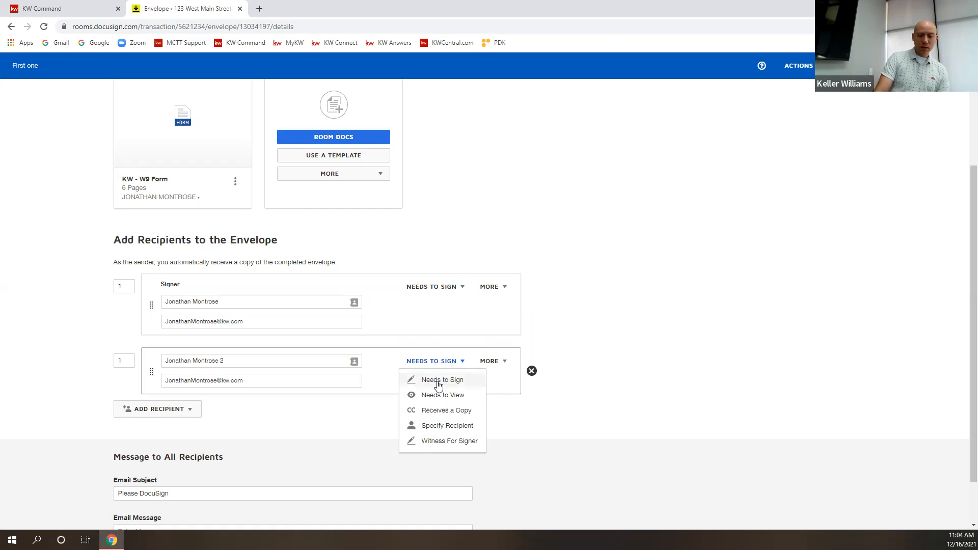
click(443, 397)
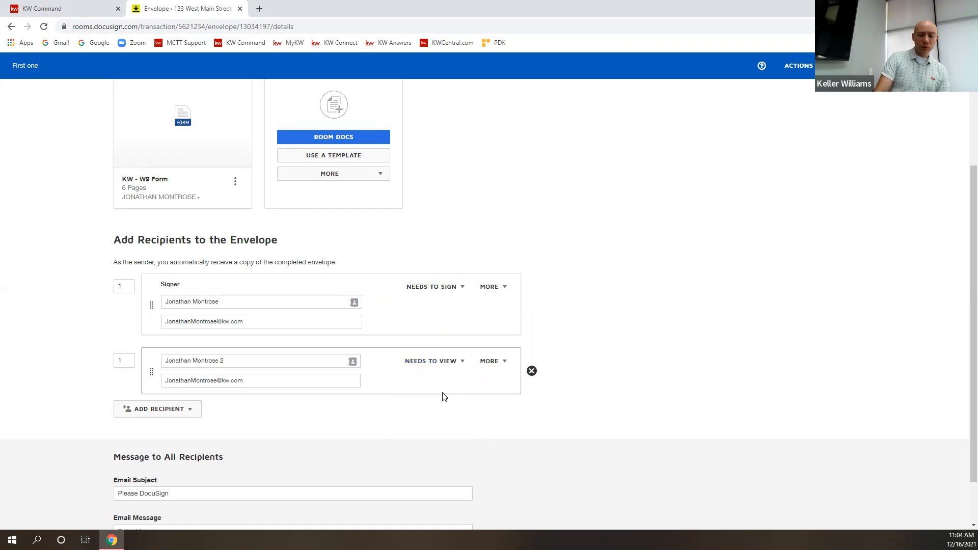
click(181, 411)
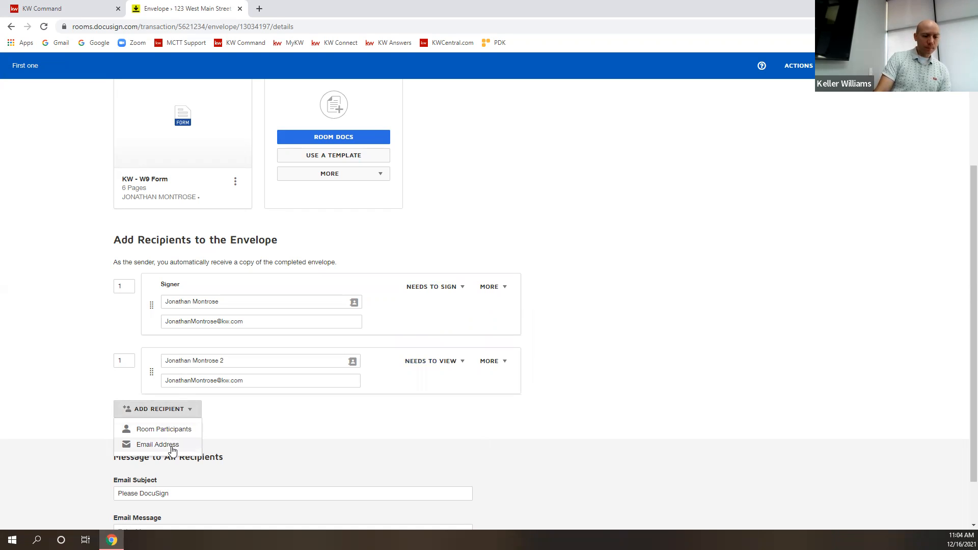
Add a third Needs to Sign recipient by e-mail address, entering their name and e-mail.
click(172, 448)
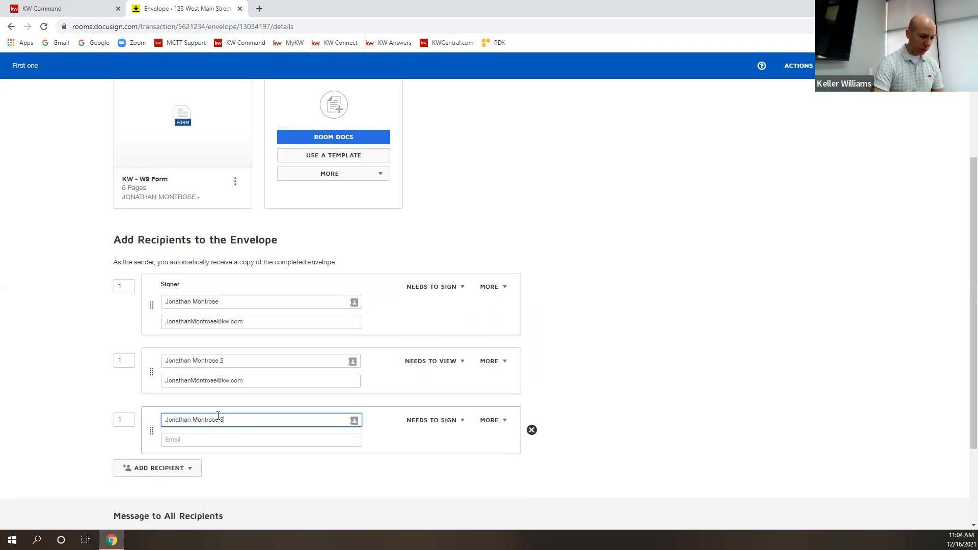
key(Tab)
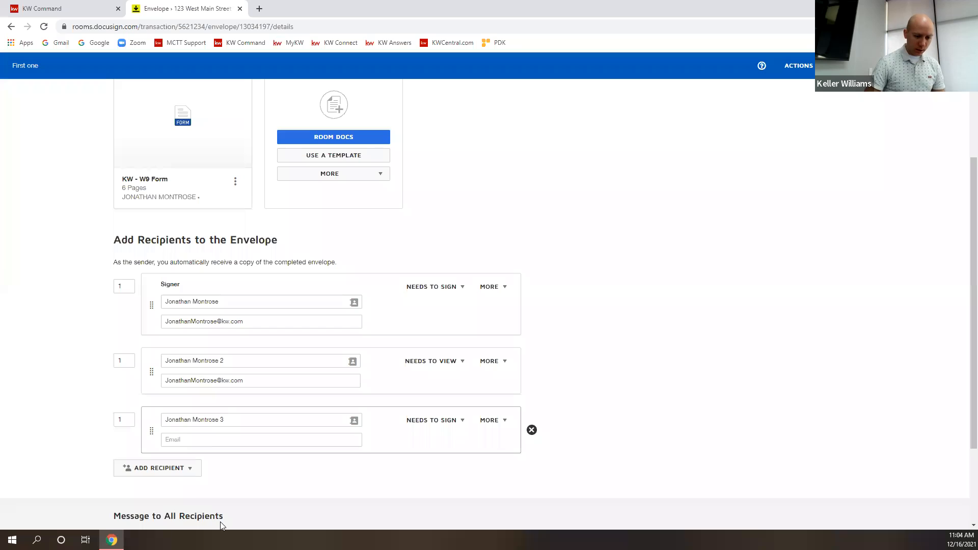
click(216, 442)
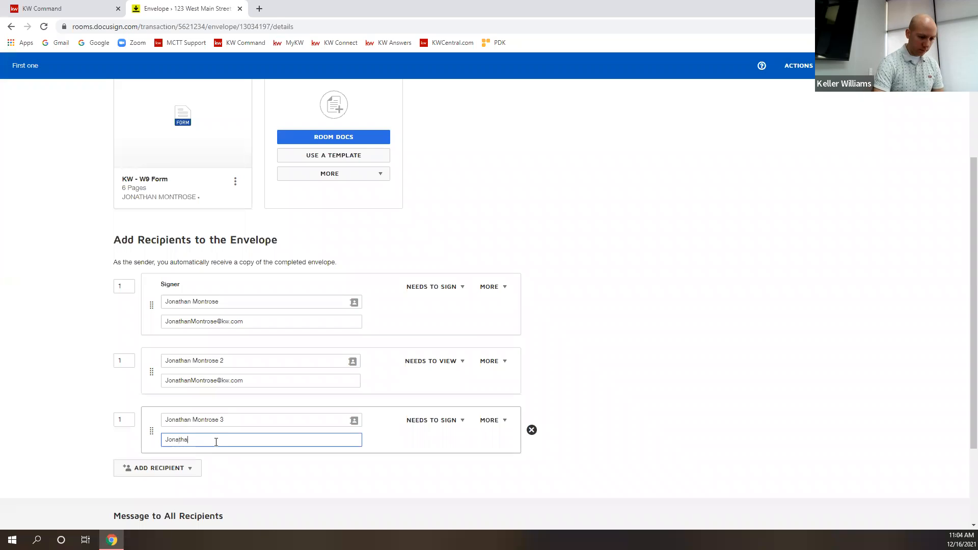
click(262, 380)
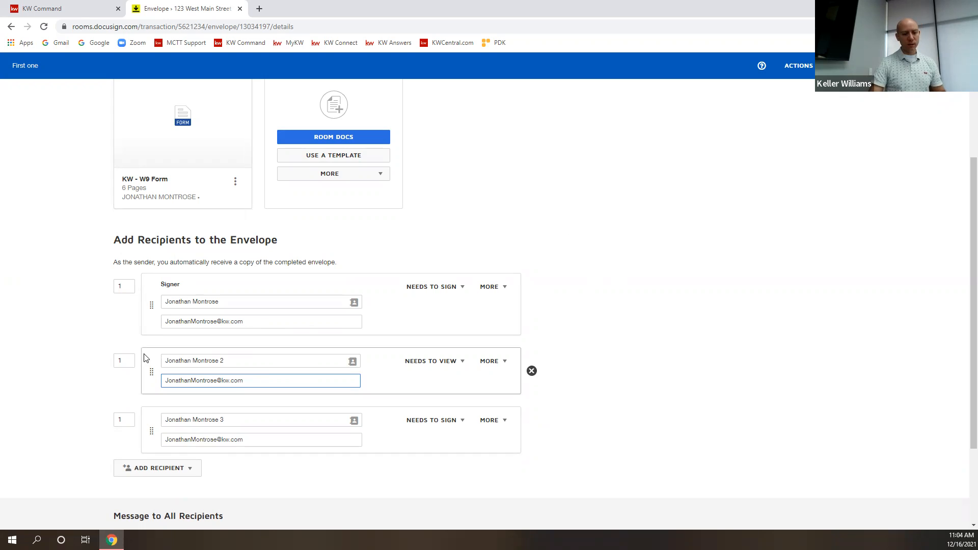
Append 1 to the first recipient's name and give the other recipients routing orders 2 and 3.
click(224, 301)
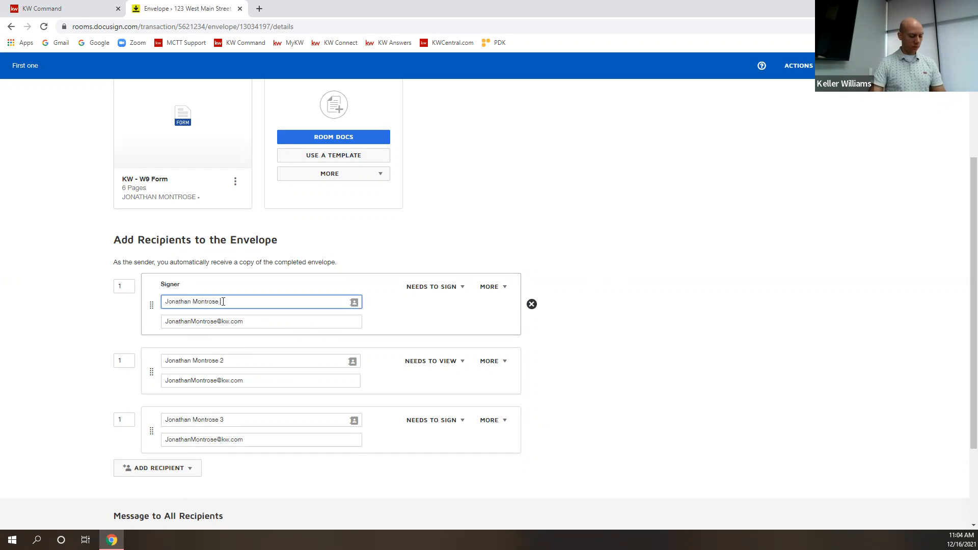
click(582, 308)
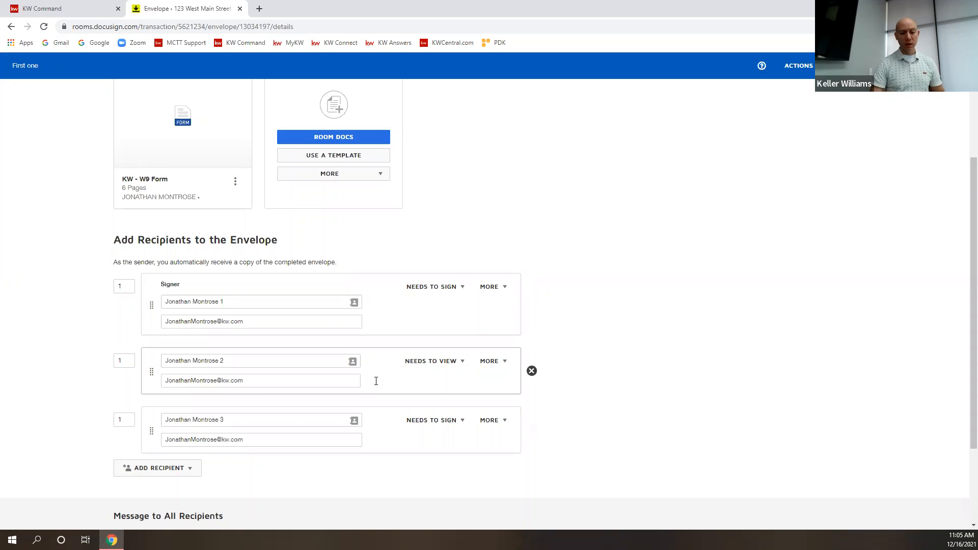
click(118, 366)
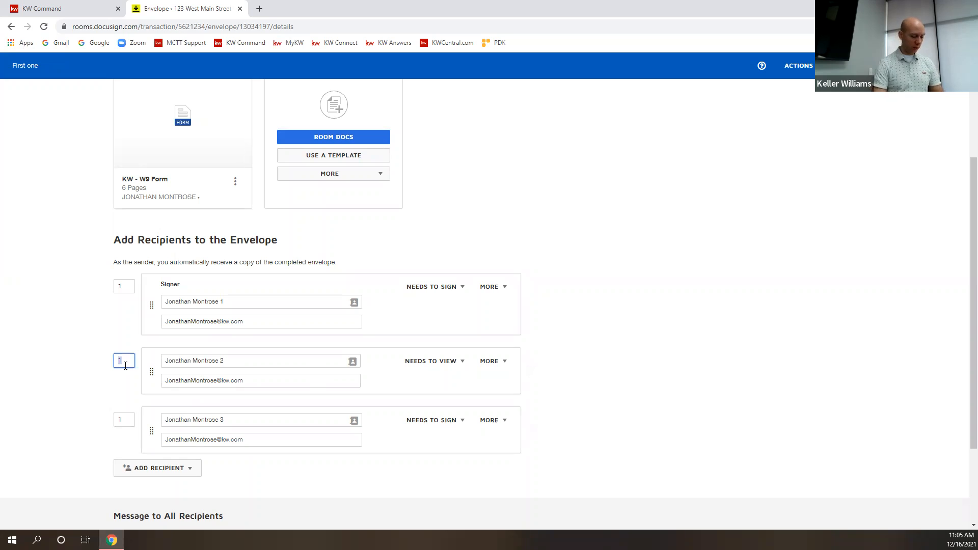
text(2)
click(126, 422)
text(3)
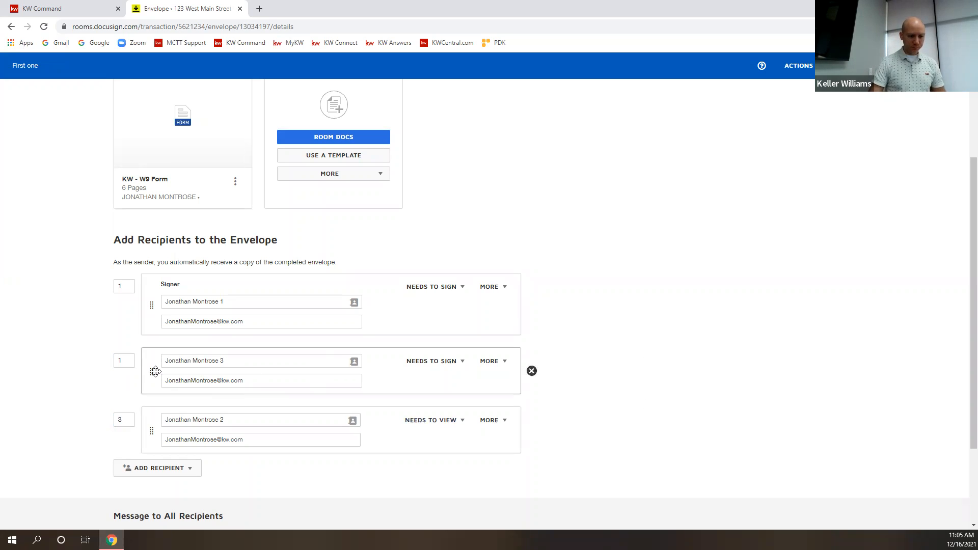
drag(130, 361, 94, 363)
text(2)
click(596, 331)
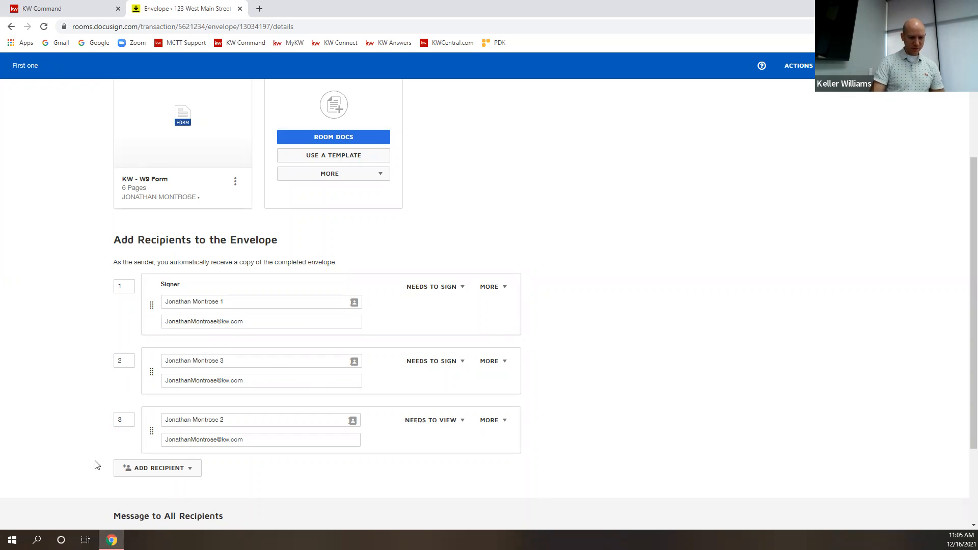
Move the Needs to View recipient back to the second row and re-enter orders 2 and 3.
drag(150, 428, 116, 363)
text(2)
click(125, 423)
text(3)
click(608, 339)
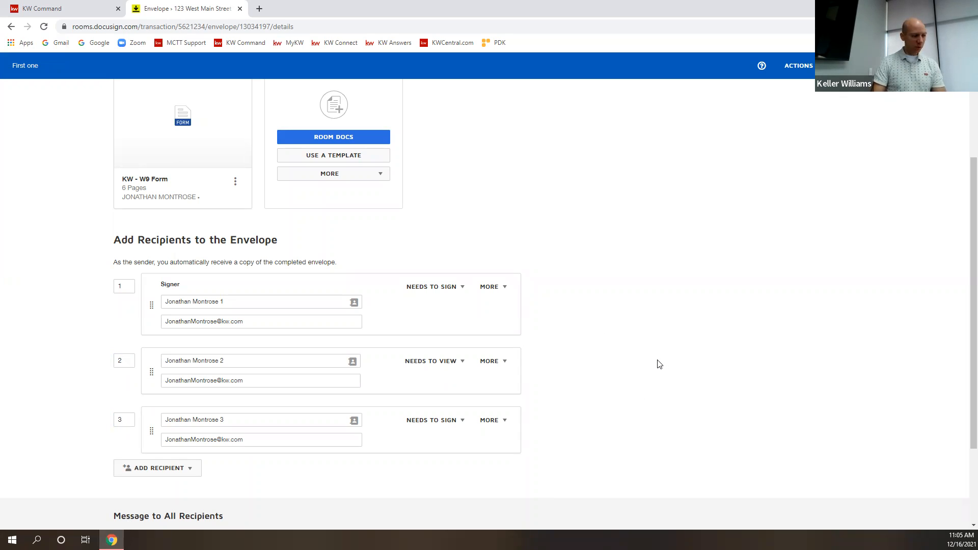
Change the third recipient's role from Needs to Sign to Receives a Copy.
click(454, 423)
click(466, 469)
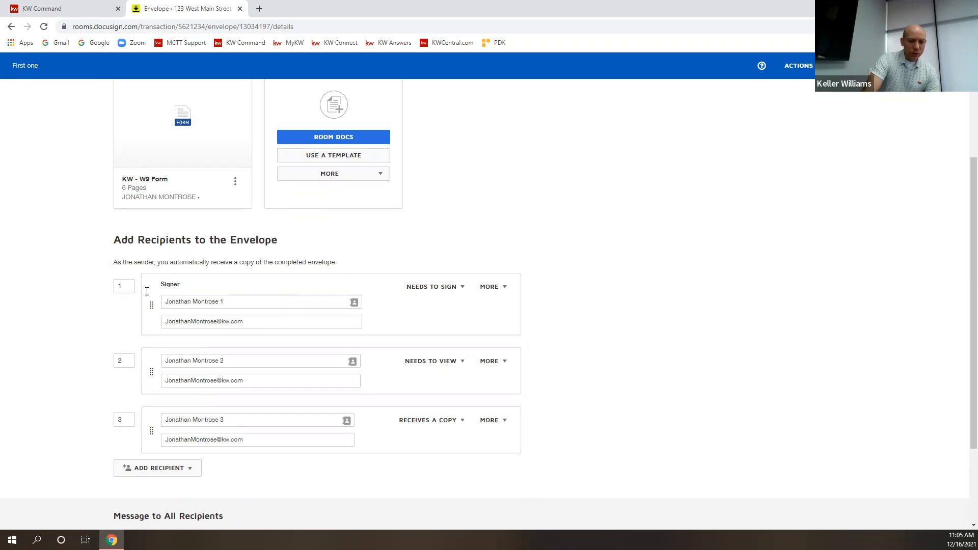
mouse_move(195, 178)
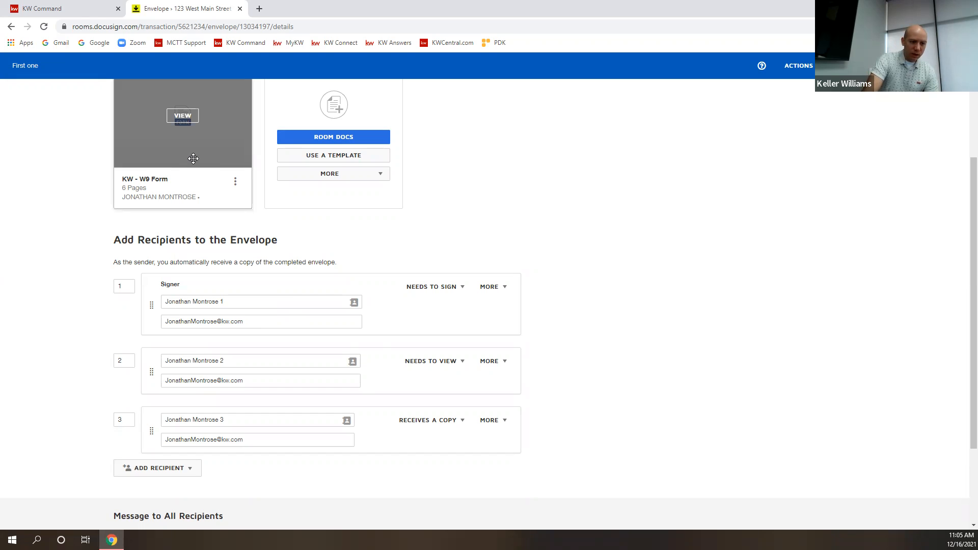
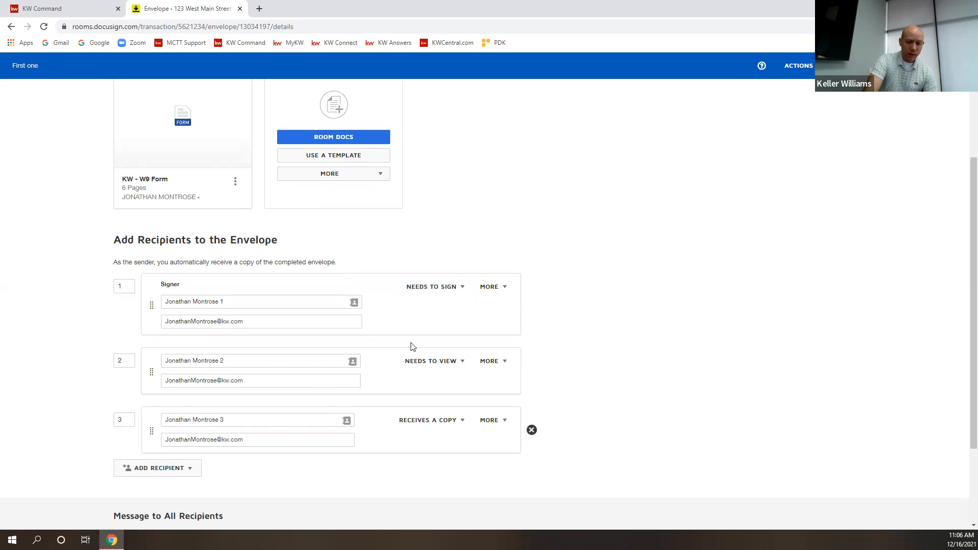
Make recipient 2 Receives a Copy and recipient 3 Needs to View, with routing order 2.
click(447, 365)
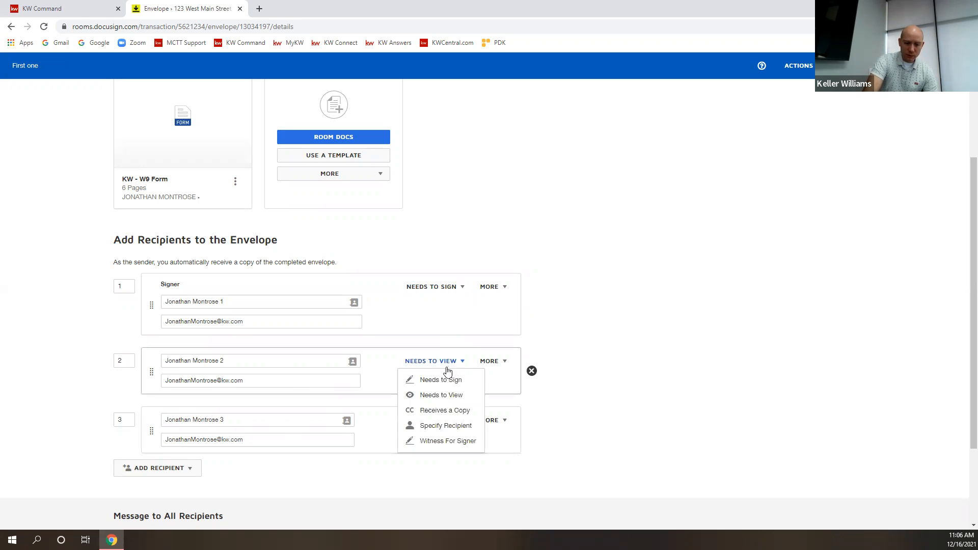
click(448, 410)
click(455, 423)
click(445, 454)
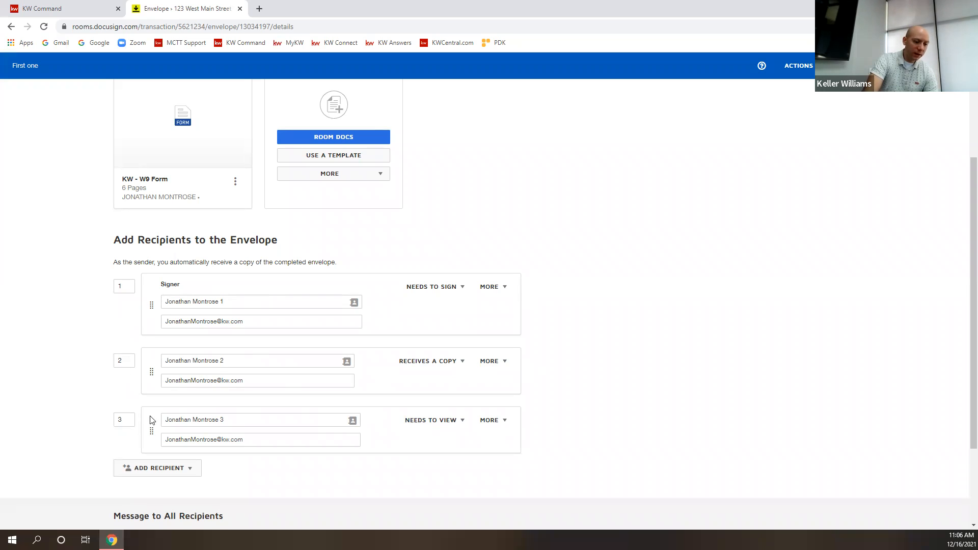
click(132, 422)
key(BackSpace)
text(2)
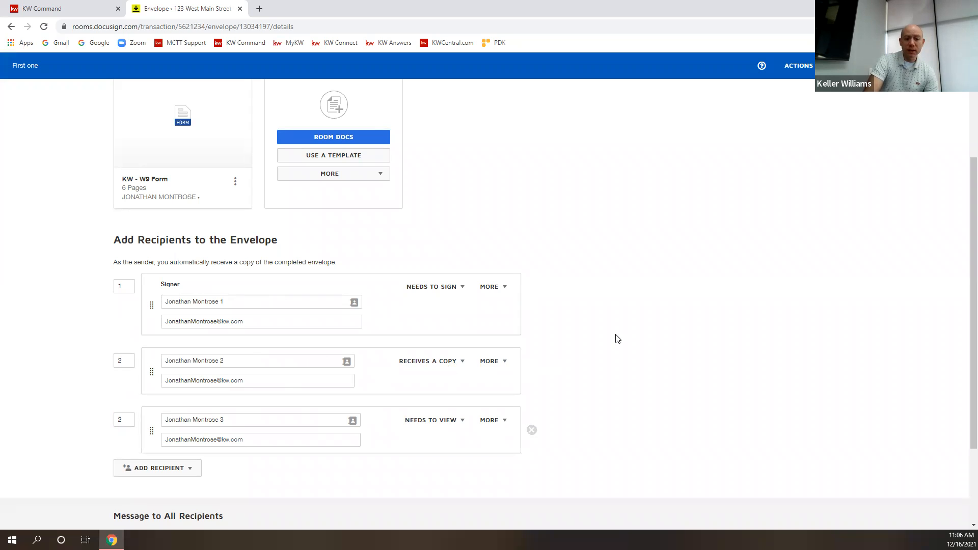
Clear the default email subject and enter the signer's name followed by '- DocuSign this'.
scroll(662, 364, down, 1)
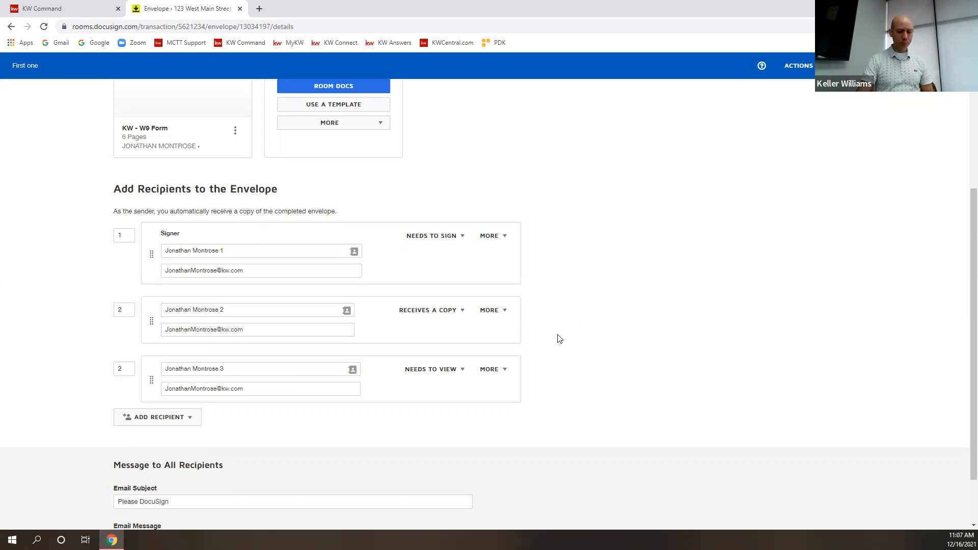
scroll(648, 332, down, 2)
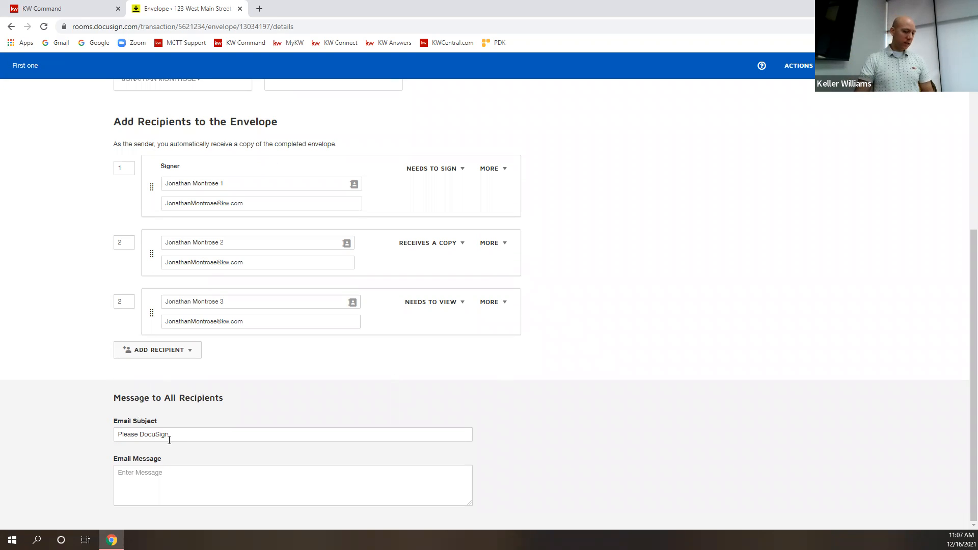
click(176, 435)
click(182, 481)
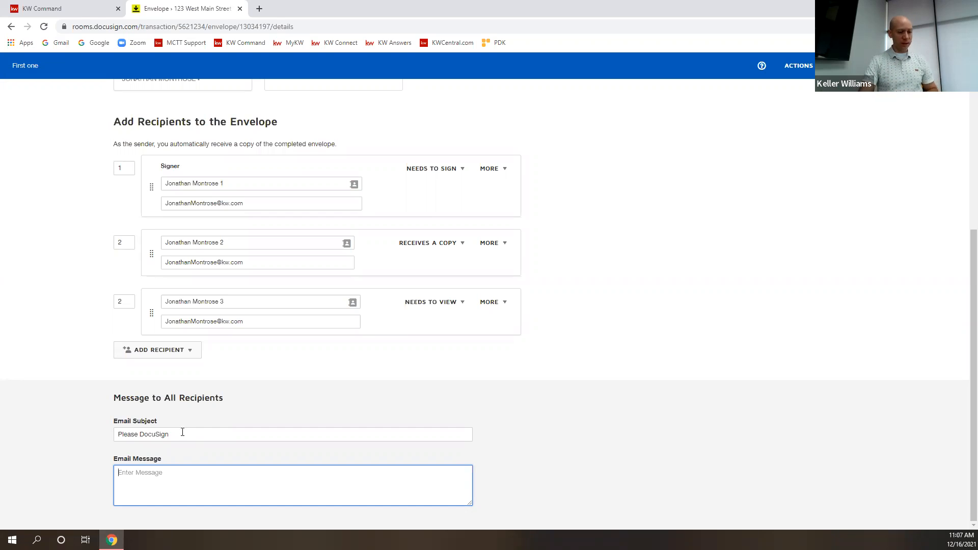
drag(183, 433, 122, 434)
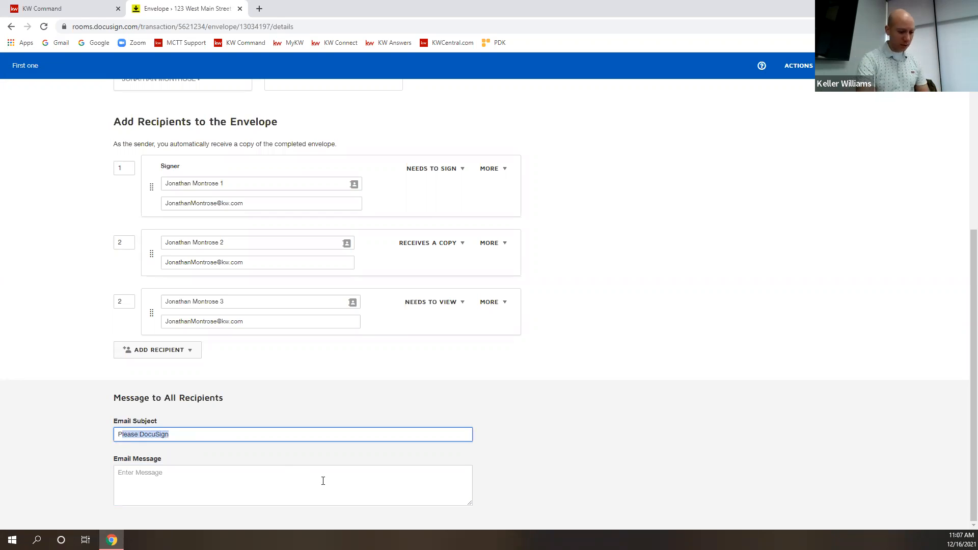
key(BackSpace)
key(BackSpace)
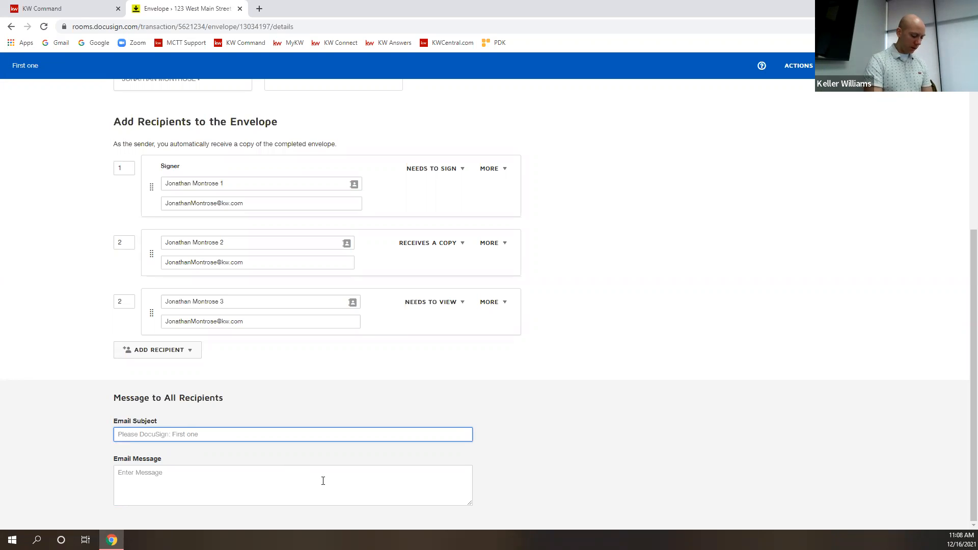
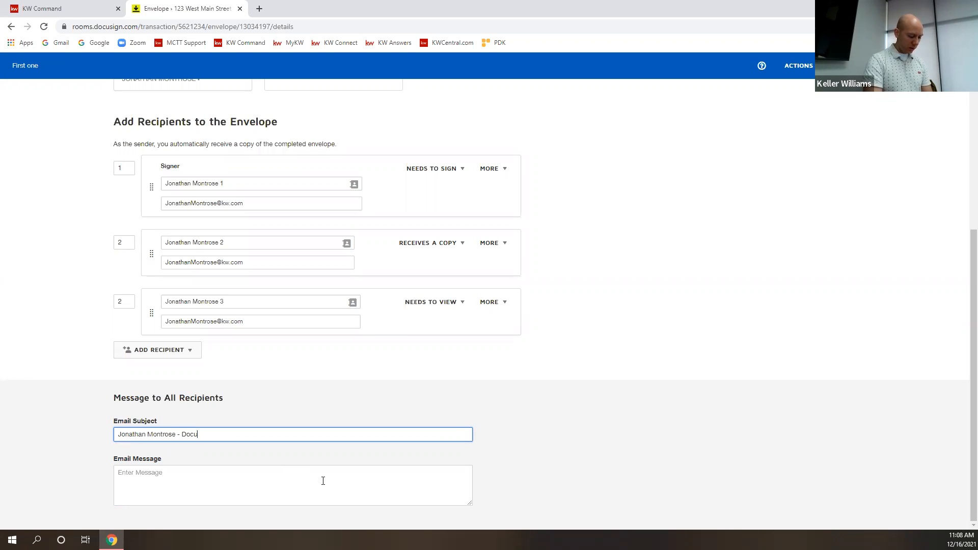
text(Sign this fo)
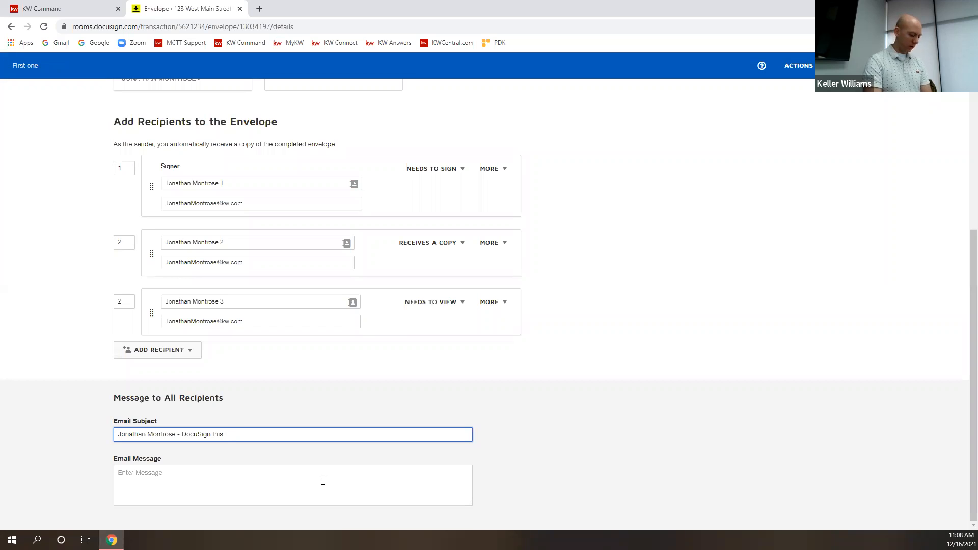
click(323, 481)
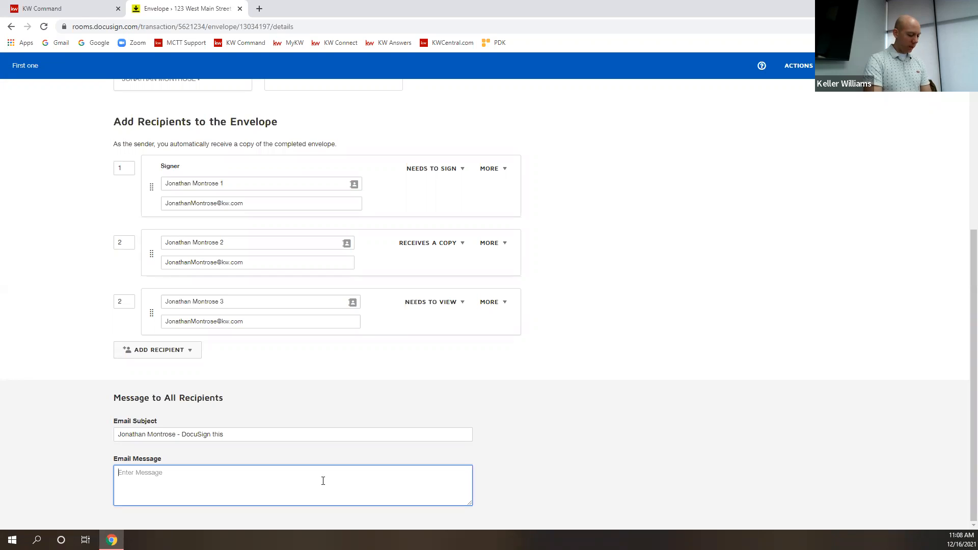
Write the email message 'Type great message here, and make sure people know why they are getting this email!'.
text(Type  )
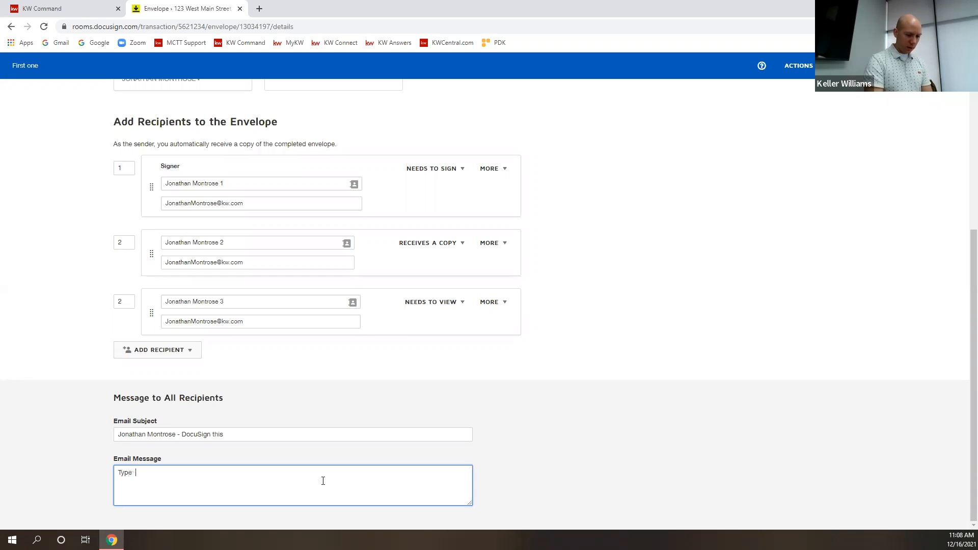
text(great messag)
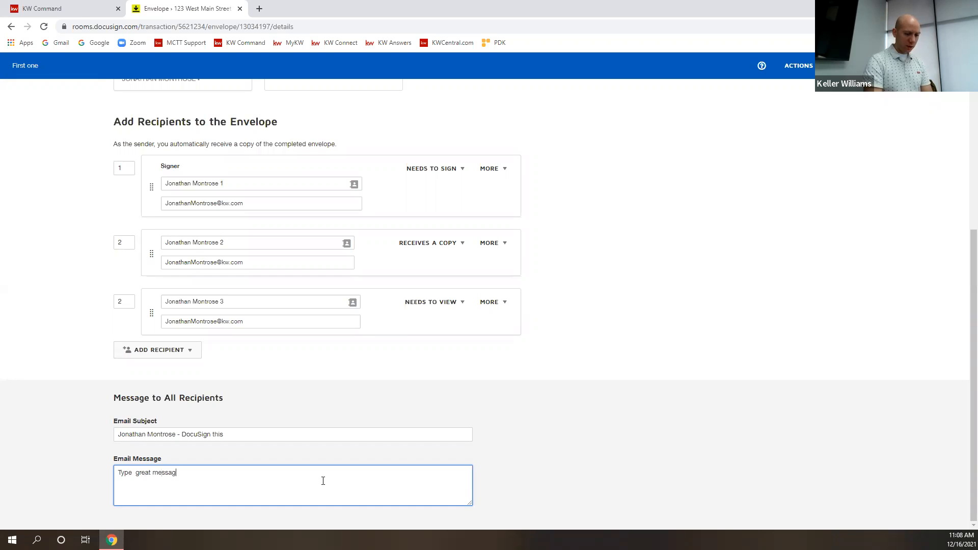
text(e here, and re)
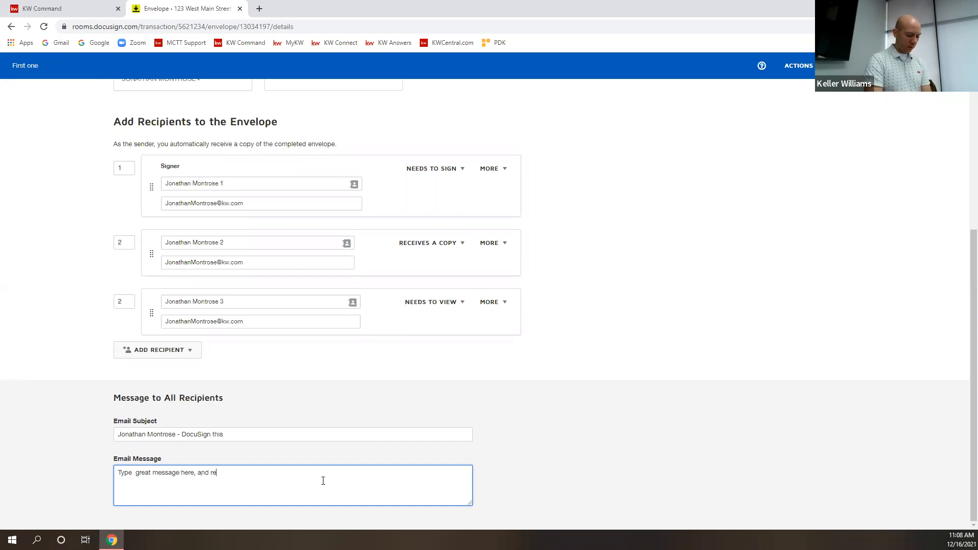
key(BackSpace)
key(BackSpace)
text(make sure peole)
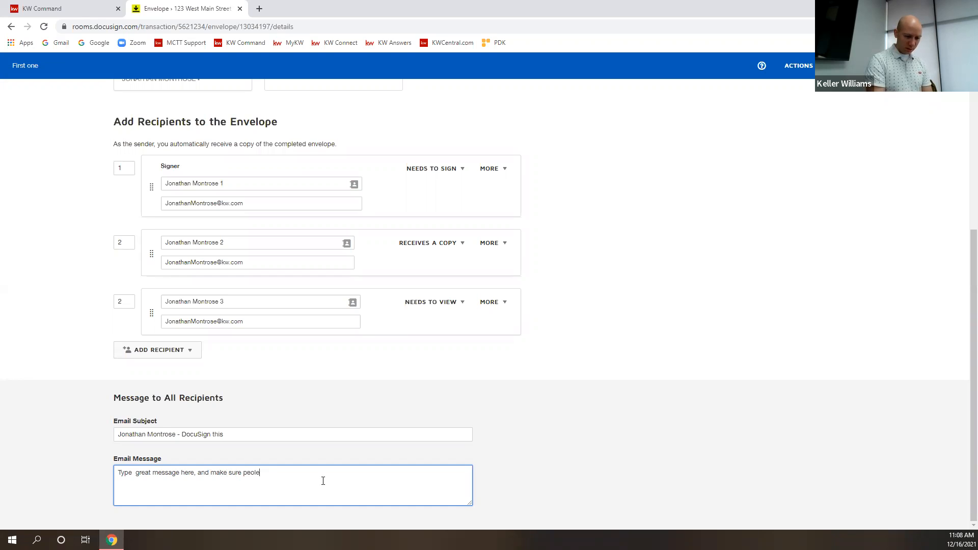
key(BackSpace)
key(BackSpace)
text(ple k)
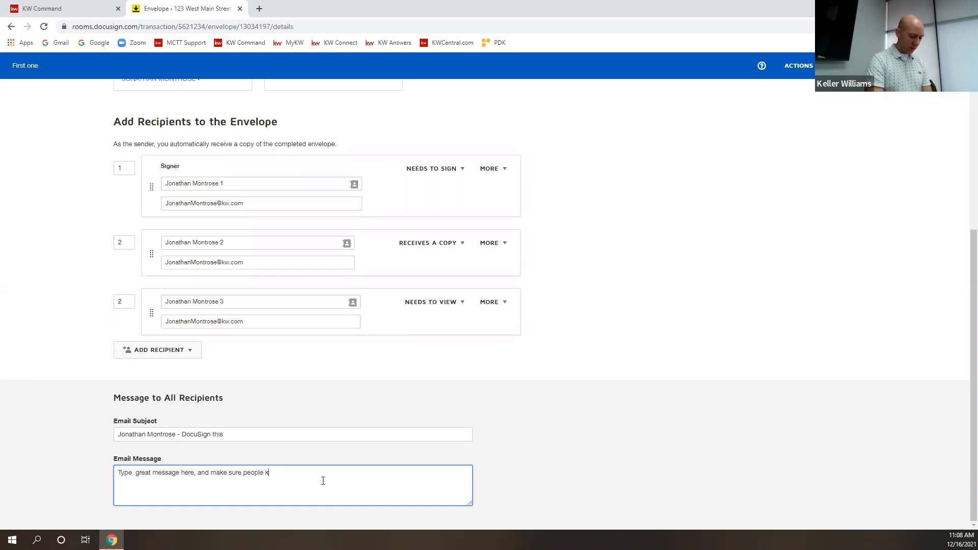
text(now wha they are getting this email!)
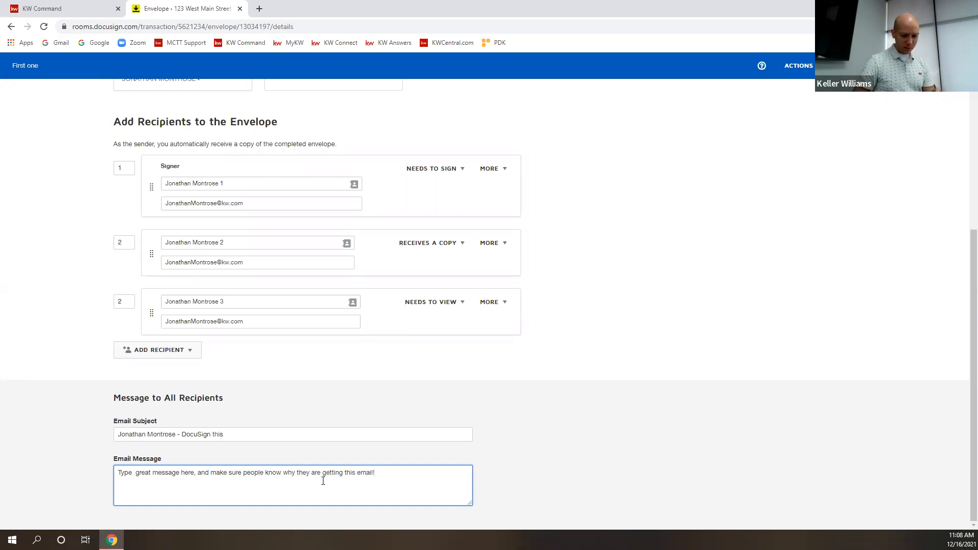
click(561, 467)
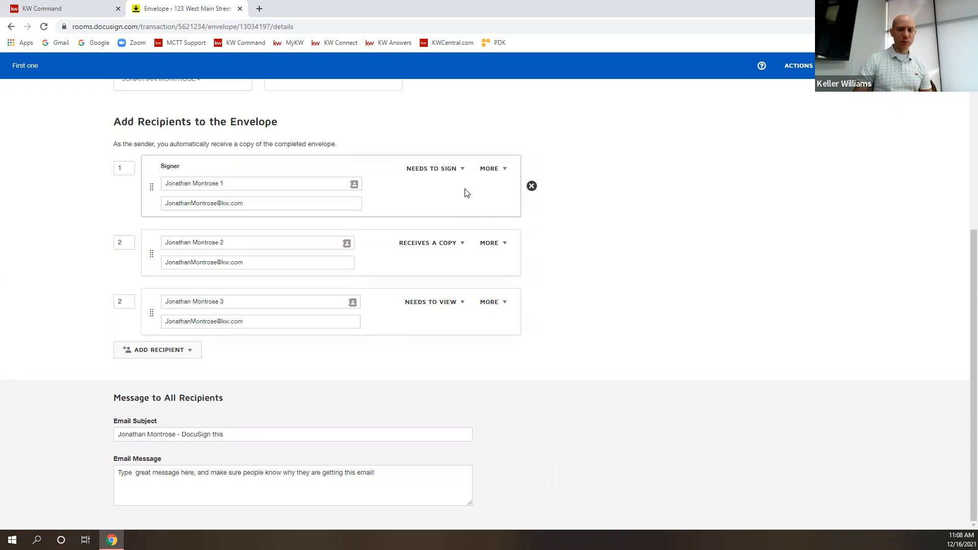
Require an access code for the first signer and add a private message box for them.
click(496, 173)
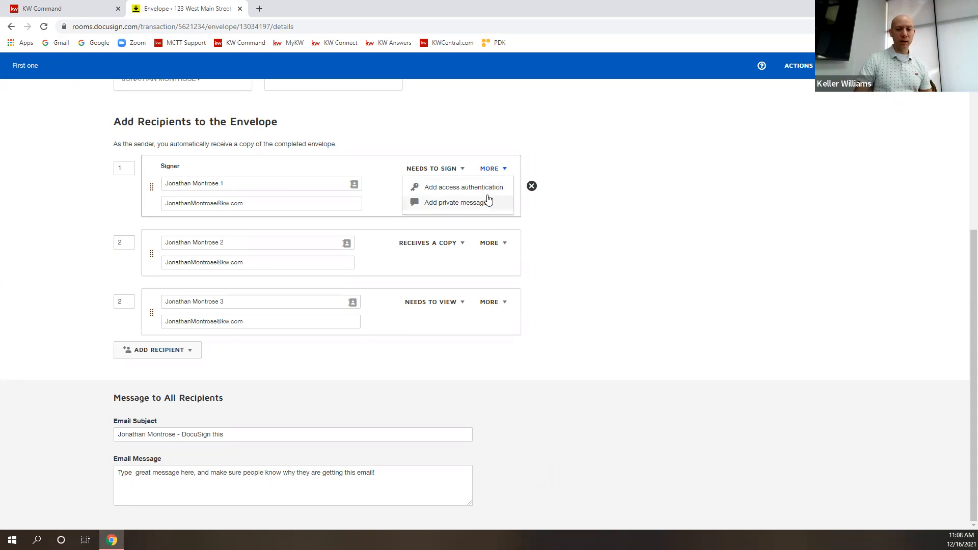
click(488, 188)
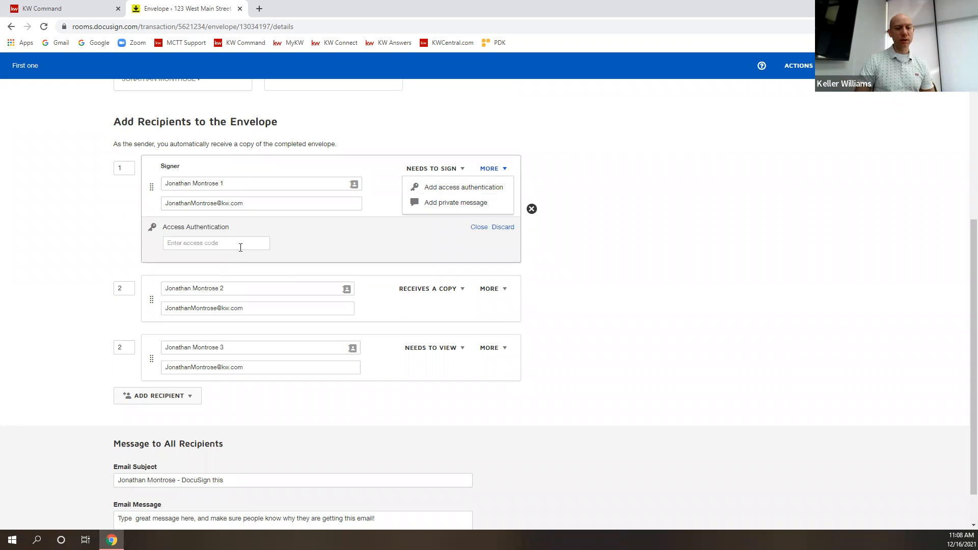
click(429, 204)
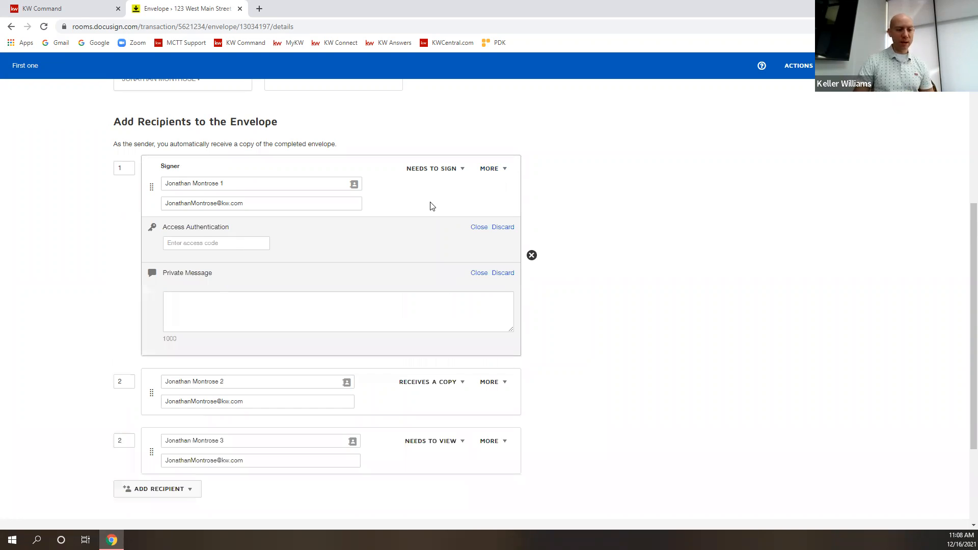
click(218, 239)
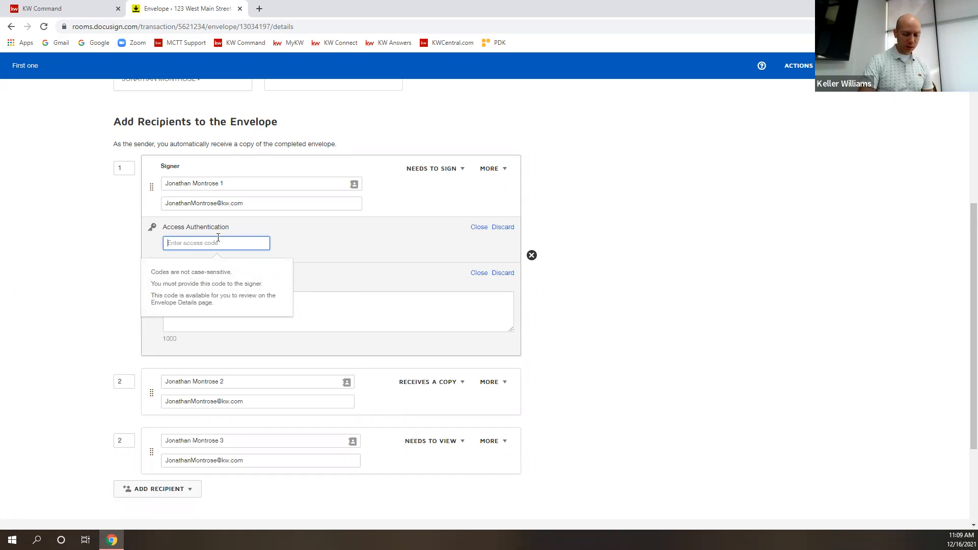
text(123456)
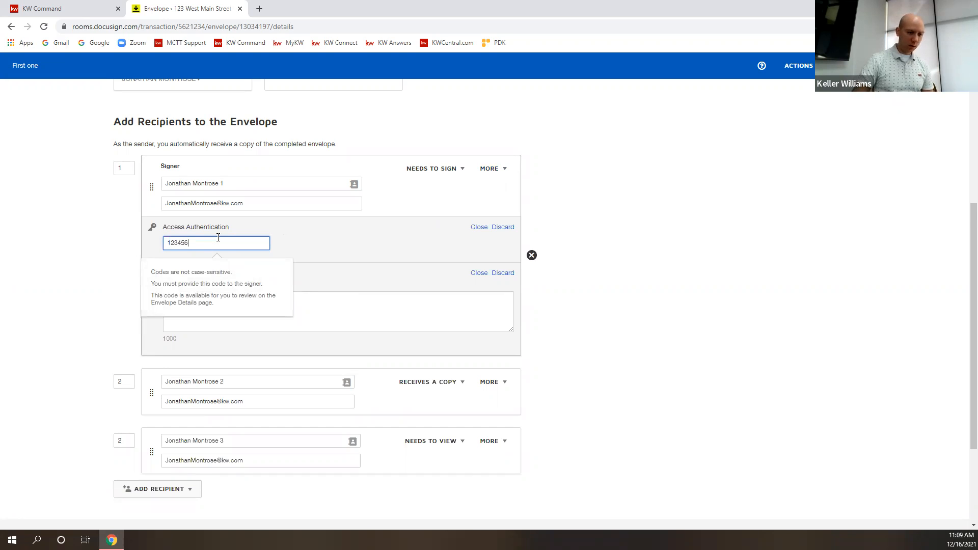
click(302, 303)
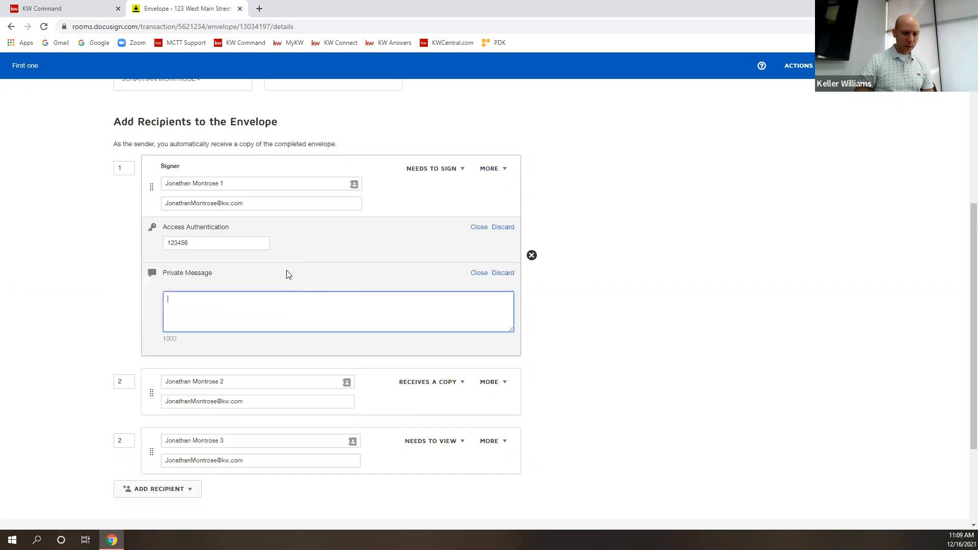
Add a private message box for the second recipient.
click(502, 384)
click(451, 415)
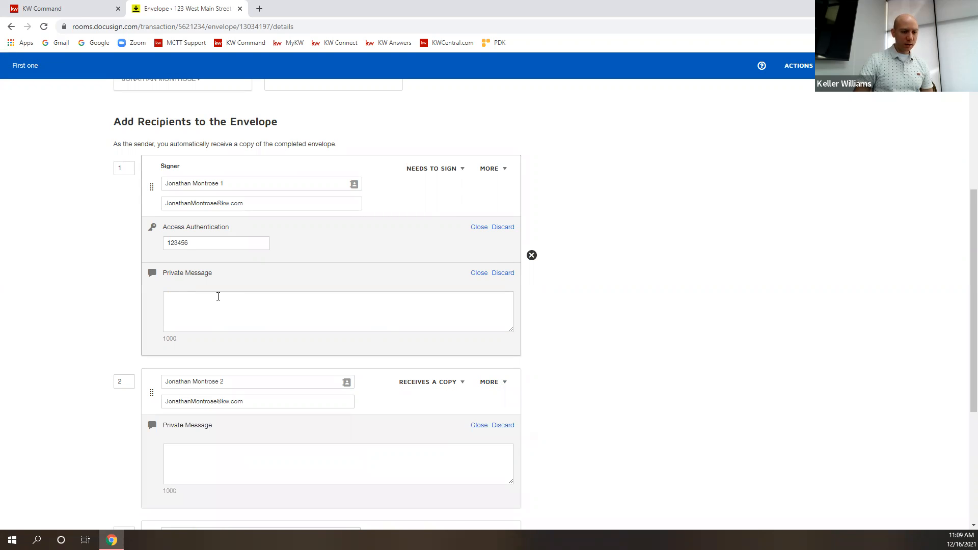
double_click(213, 243)
click(185, 297)
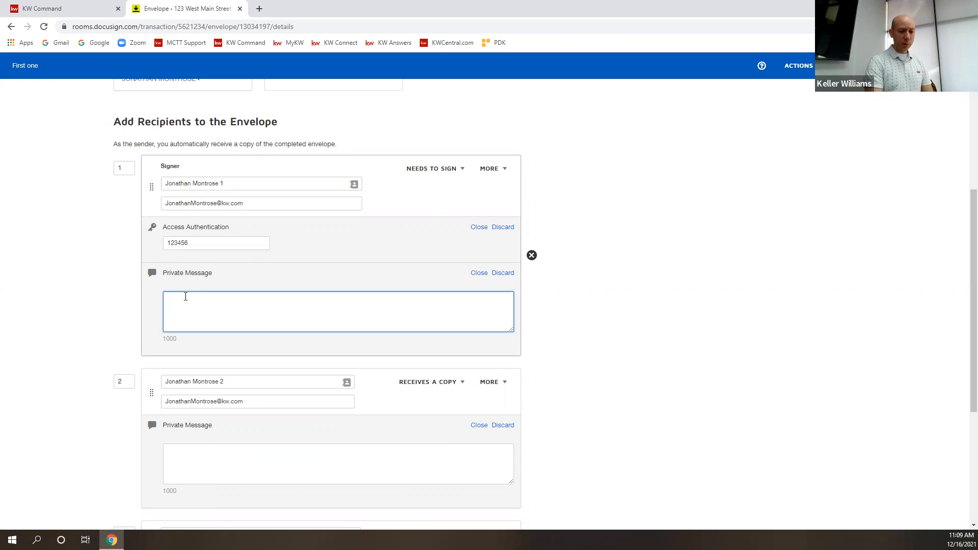
Write a 'Text me for this code' message for the signer, then discard the access code and message.
text(Te)
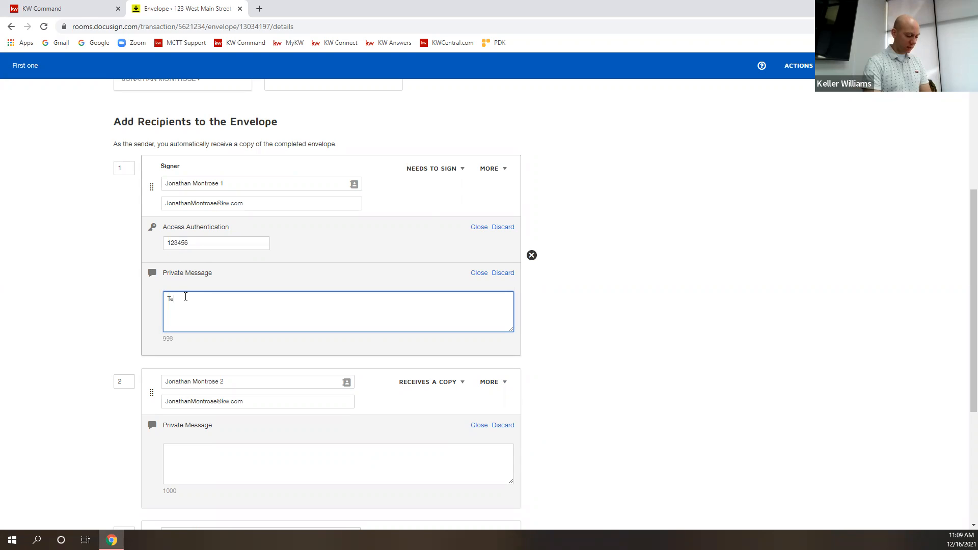
text(xt me for this code)
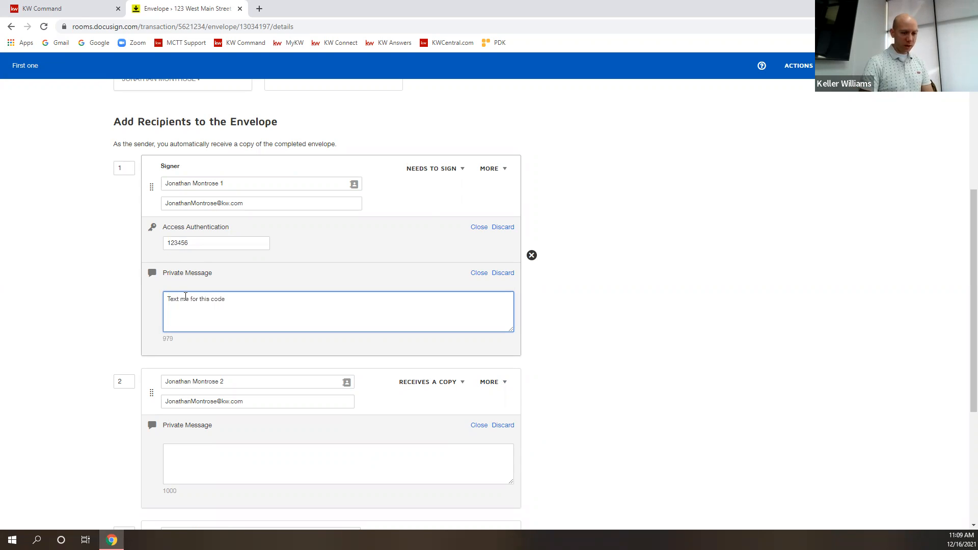
text( 123456)
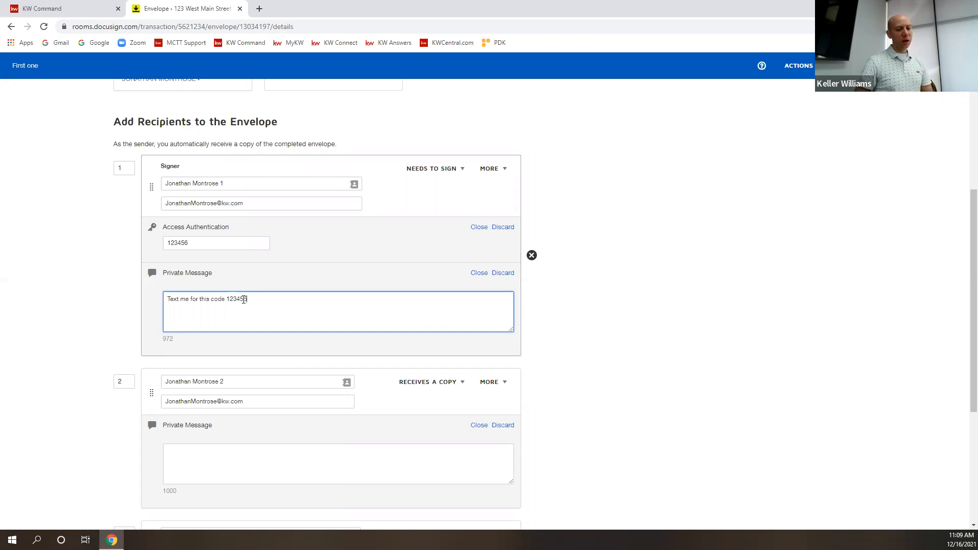
drag(247, 301, 229, 296)
key(BackSpace)
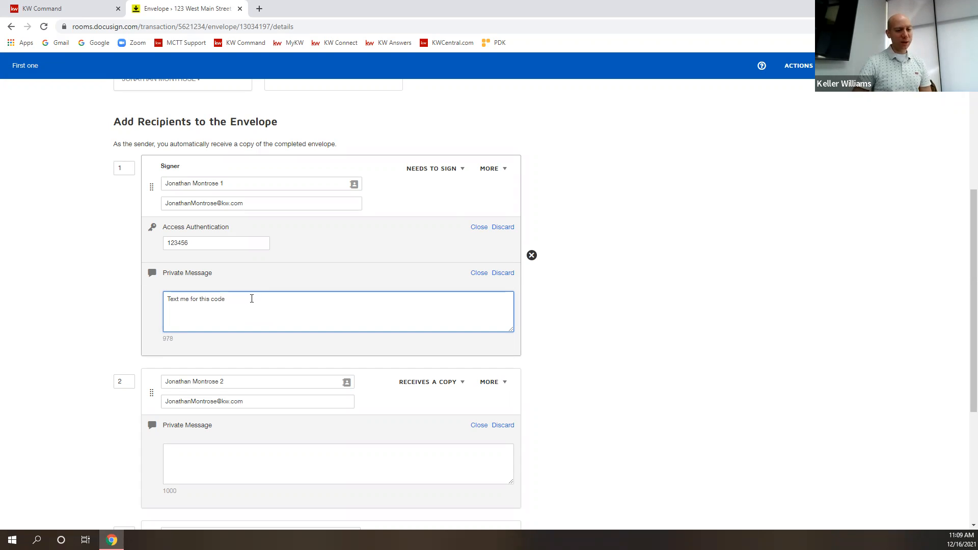
click(502, 228)
click(503, 229)
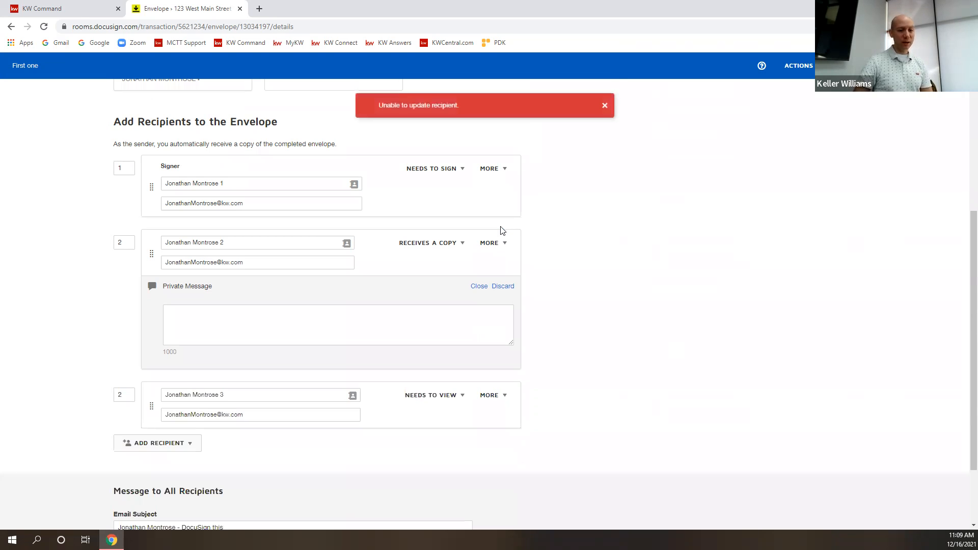
Write 'Hey what's up' for recipient 2, then discard that message and dismiss the error notice.
click(255, 334)
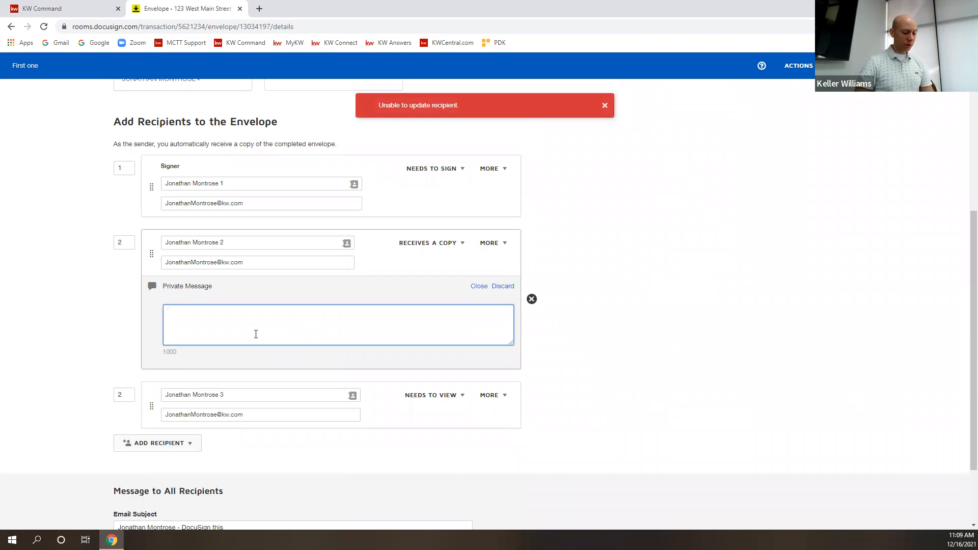
text(Hey whats up)
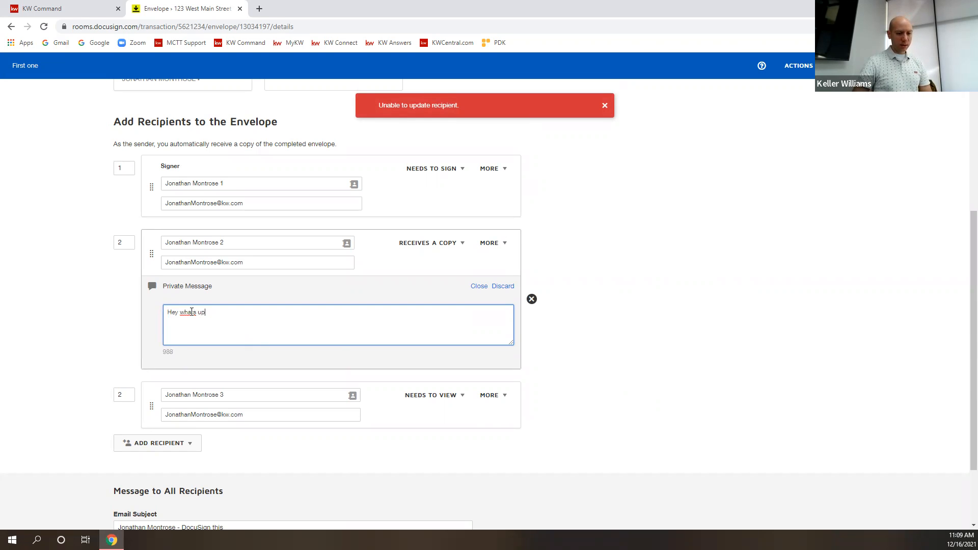
text(')
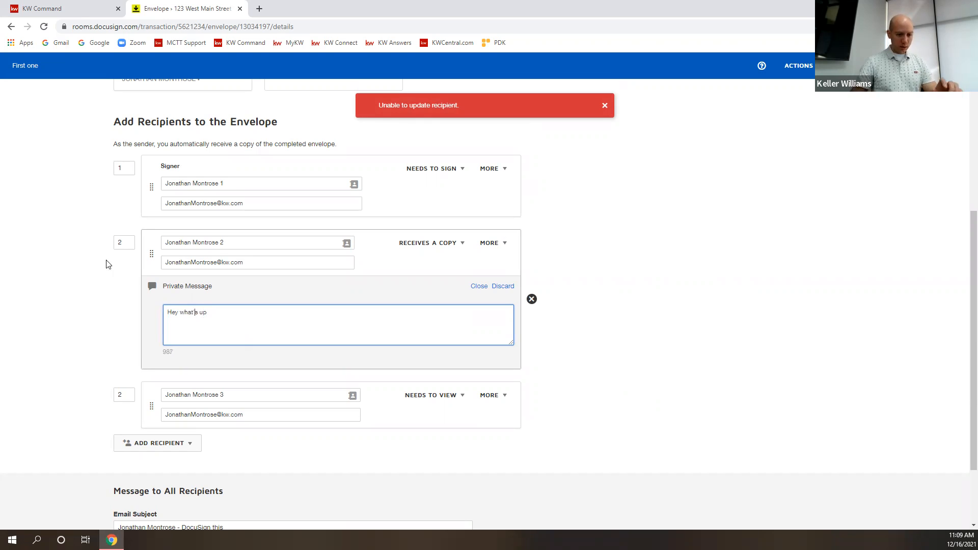
click(672, 286)
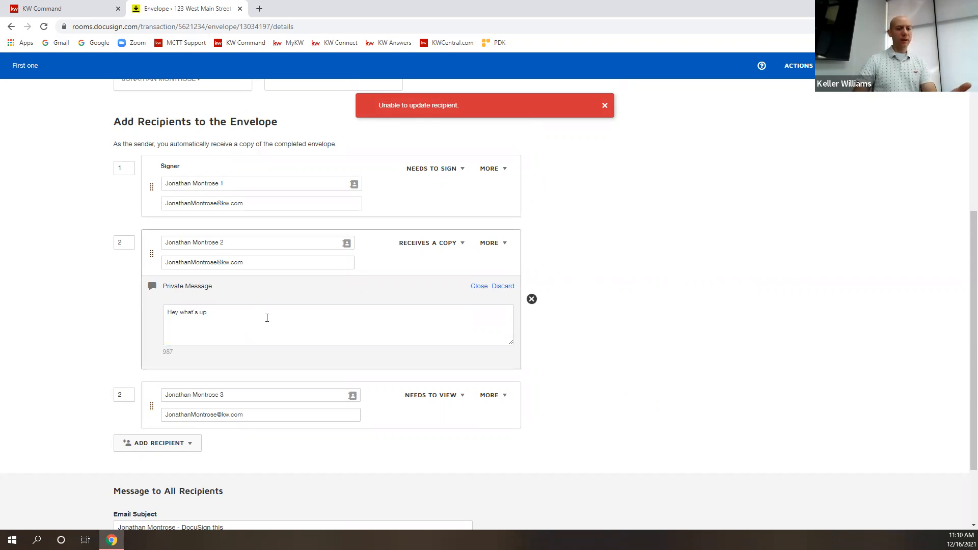
scroll(437, 330, down, 2)
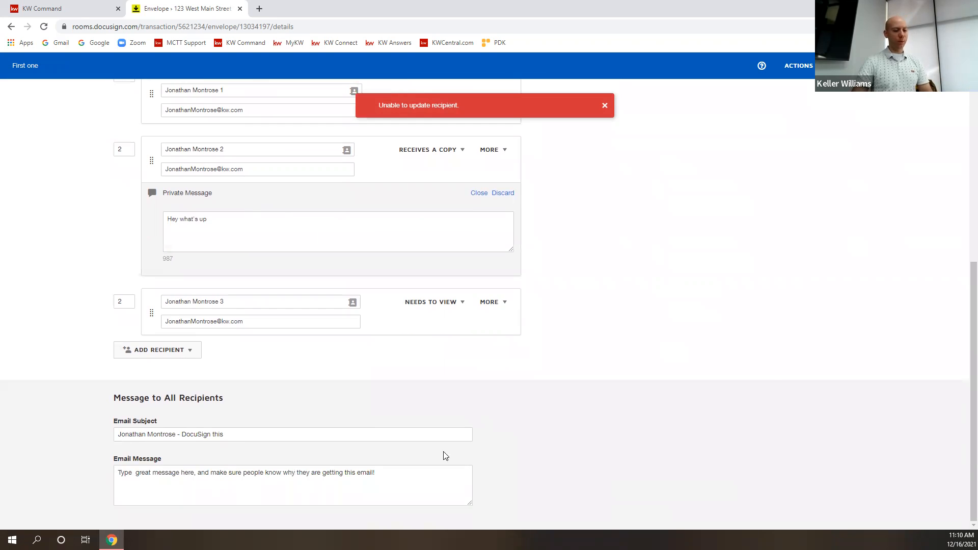
click(306, 236)
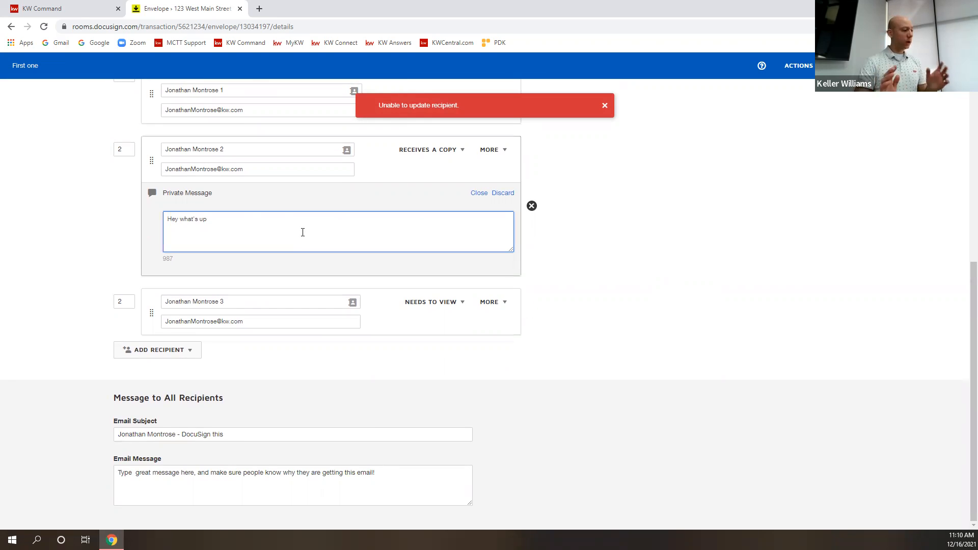
click(503, 194)
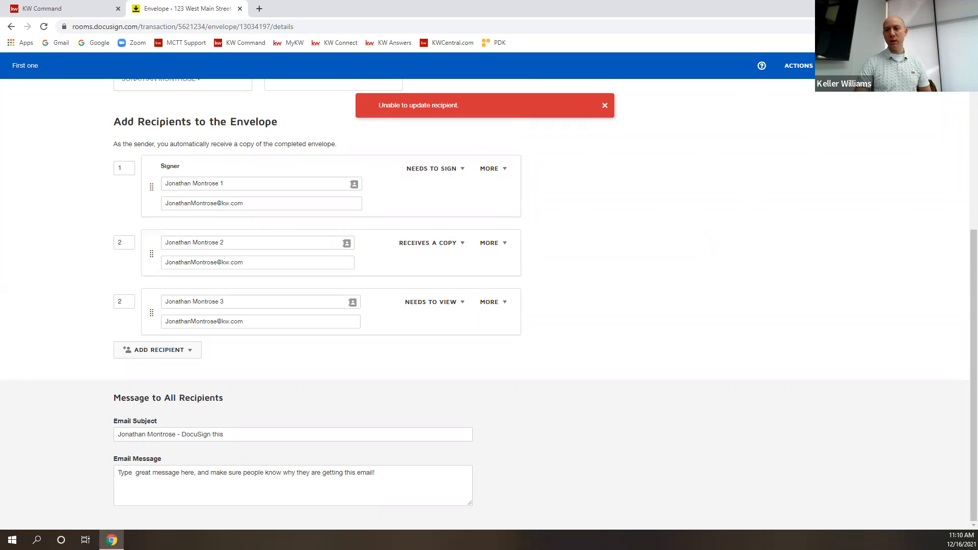
click(604, 97)
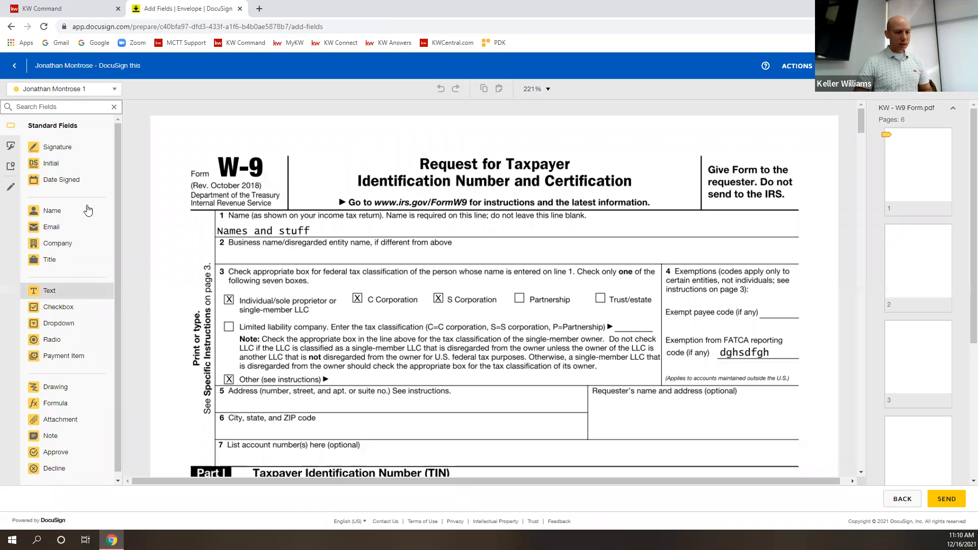
Scroll the W-9 to Part II certification and check the recipient dropdown without changing it.
scroll(726, 297, down, 14)
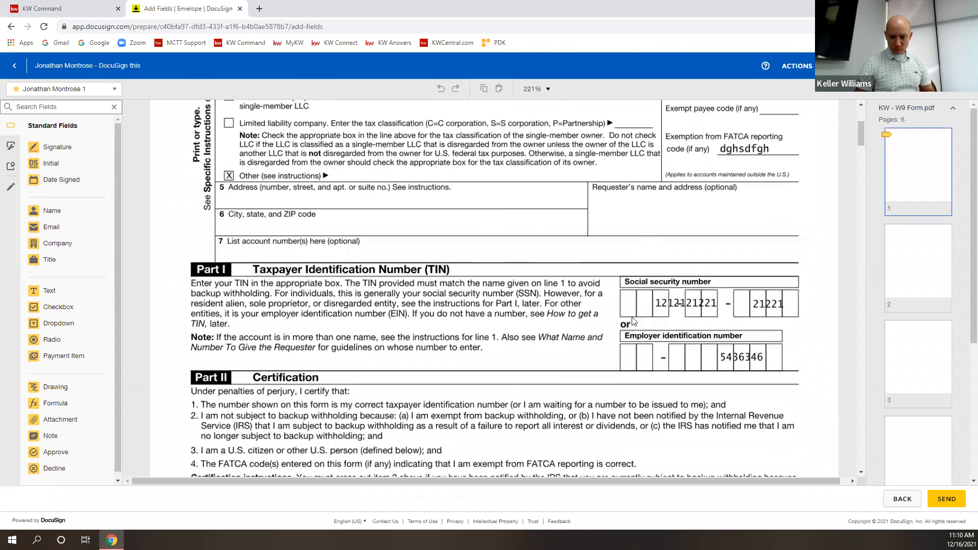
scroll(583, 270, up, 4)
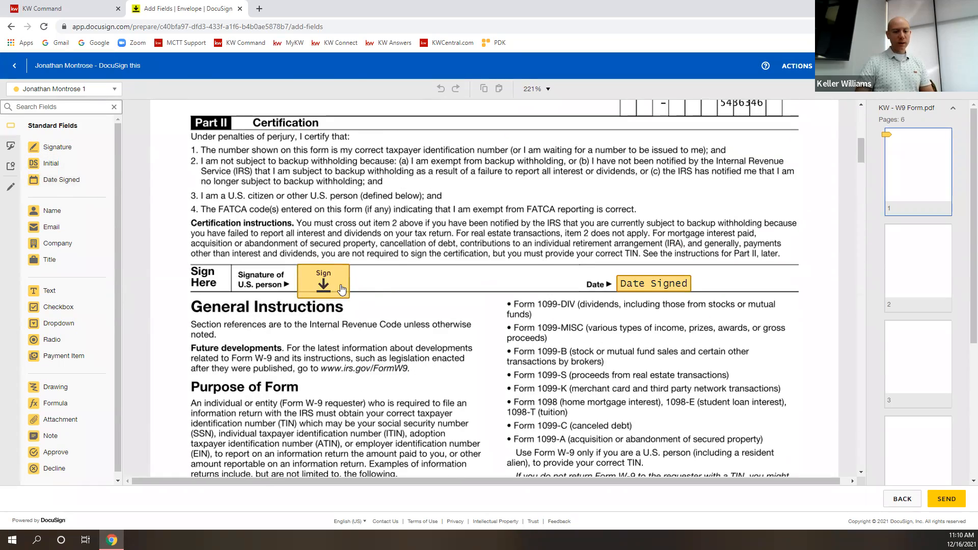
click(98, 90)
click(98, 90)
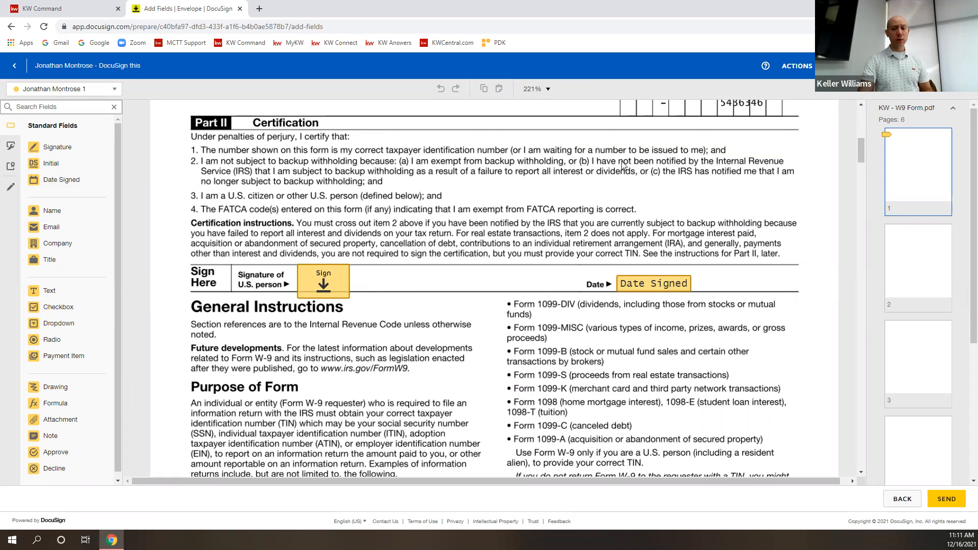
Scroll through the pages of the six-page W-9 form.
scroll(586, 228, up, 10)
scroll(589, 245, down, 10)
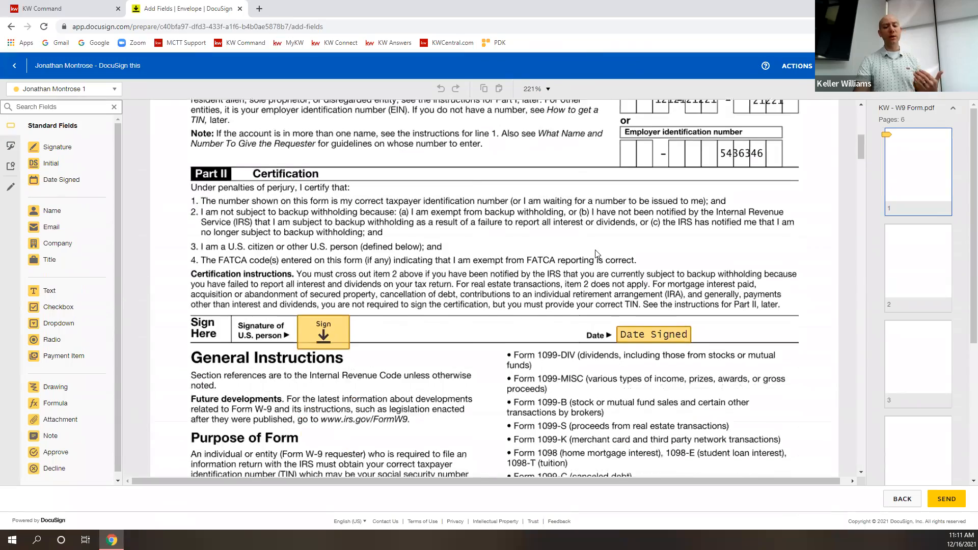
scroll(589, 256, down, 1)
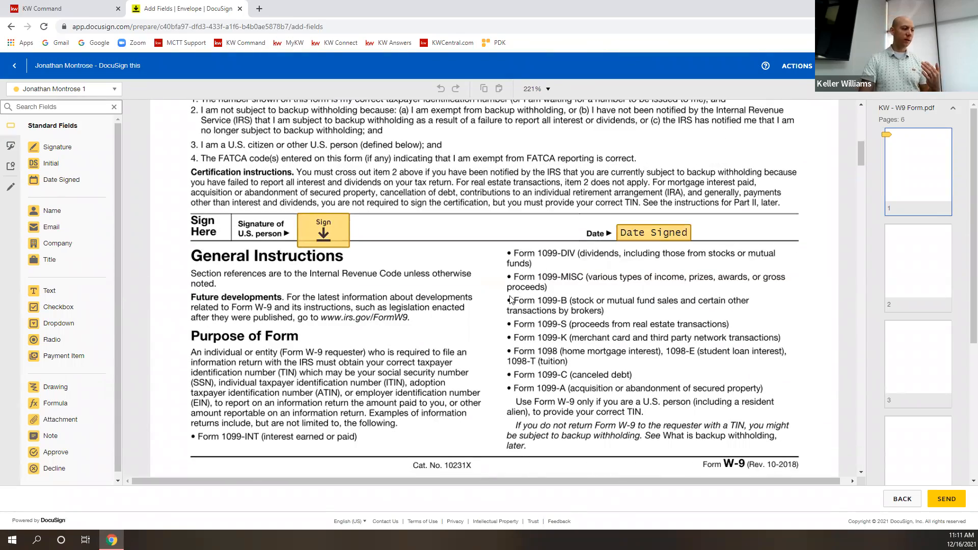
scroll(590, 306, down, 10)
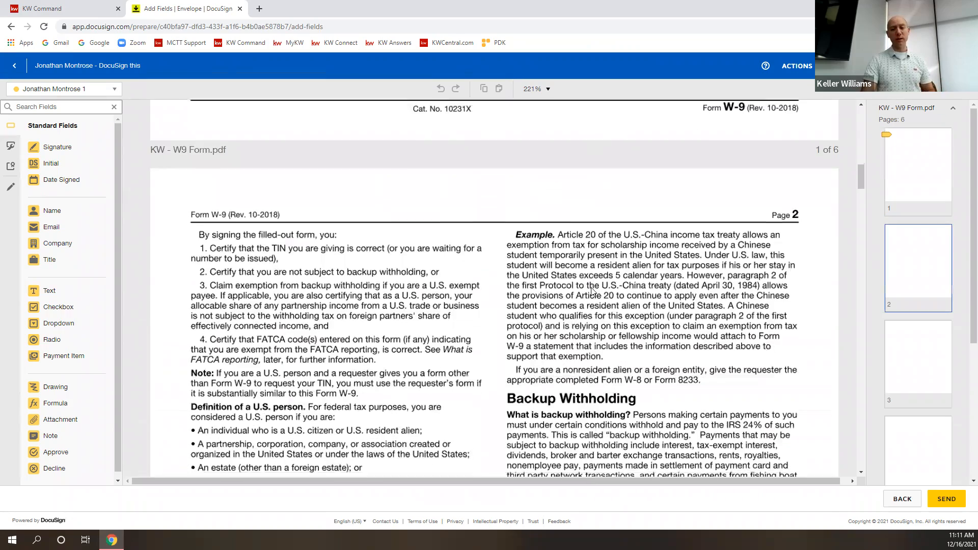
scroll(581, 306, down, 15)
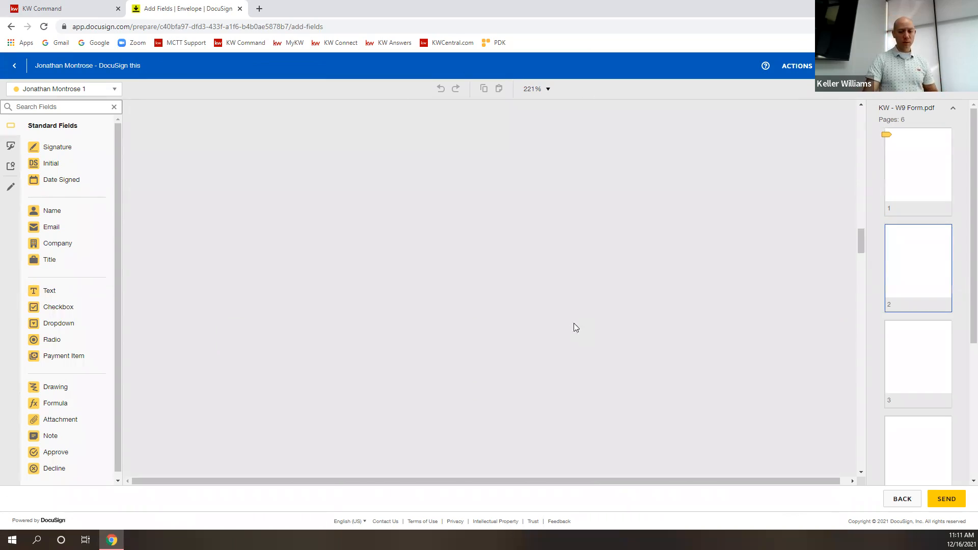
scroll(581, 328, down, 10)
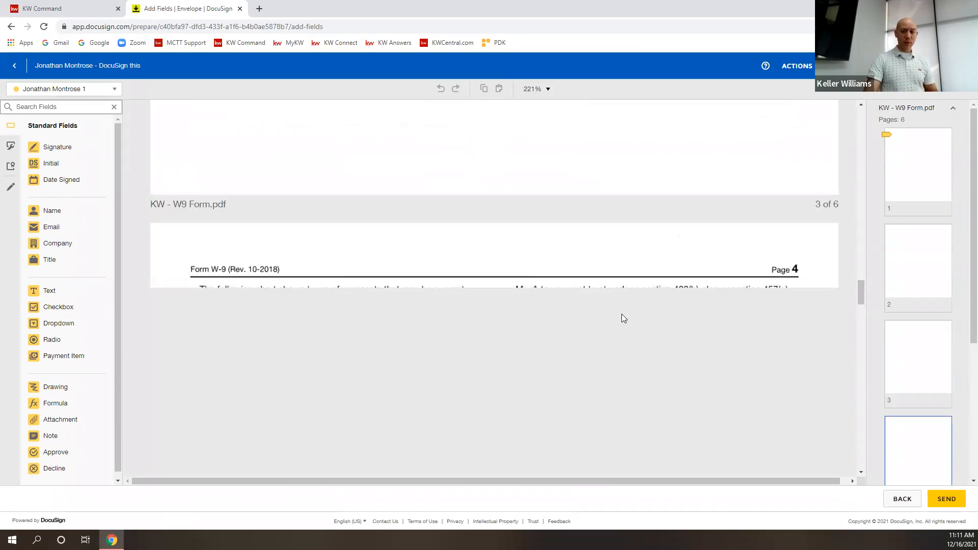
scroll(864, 298, down, 6)
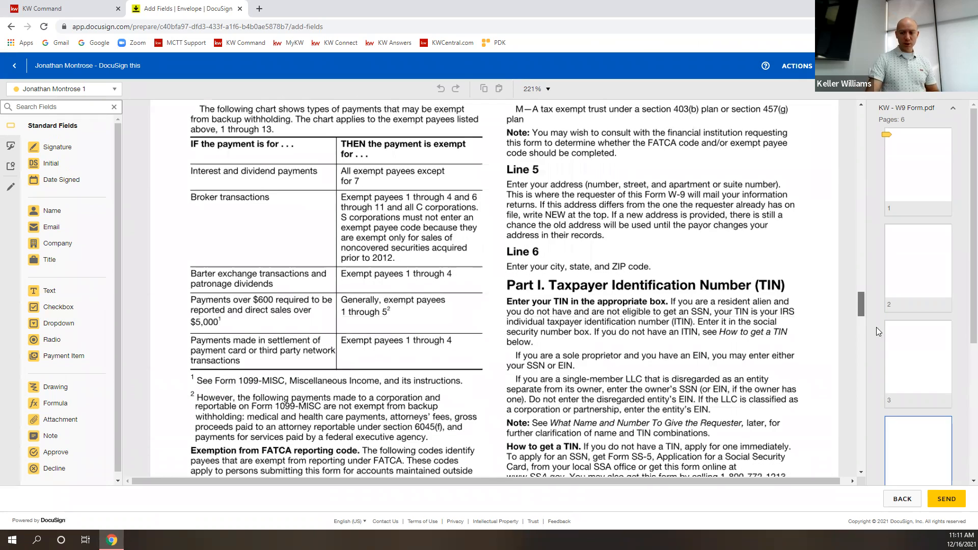
scroll(867, 479, down, 15)
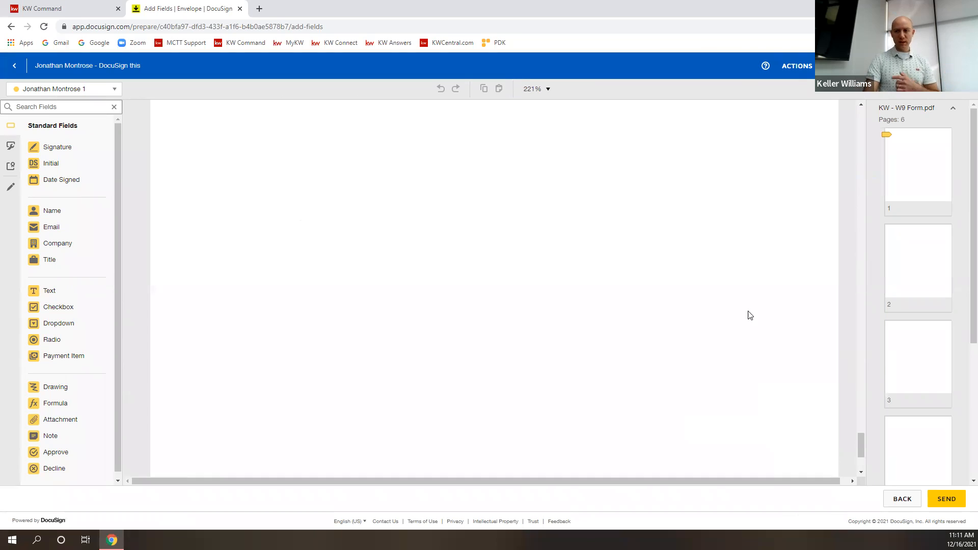
scroll(692, 316, up, 10)
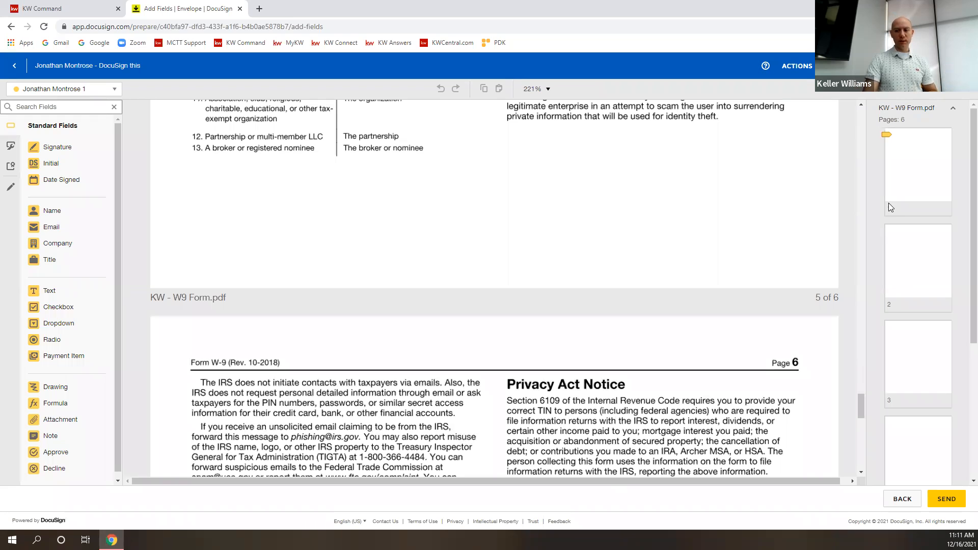
drag(821, 206, 831, 101)
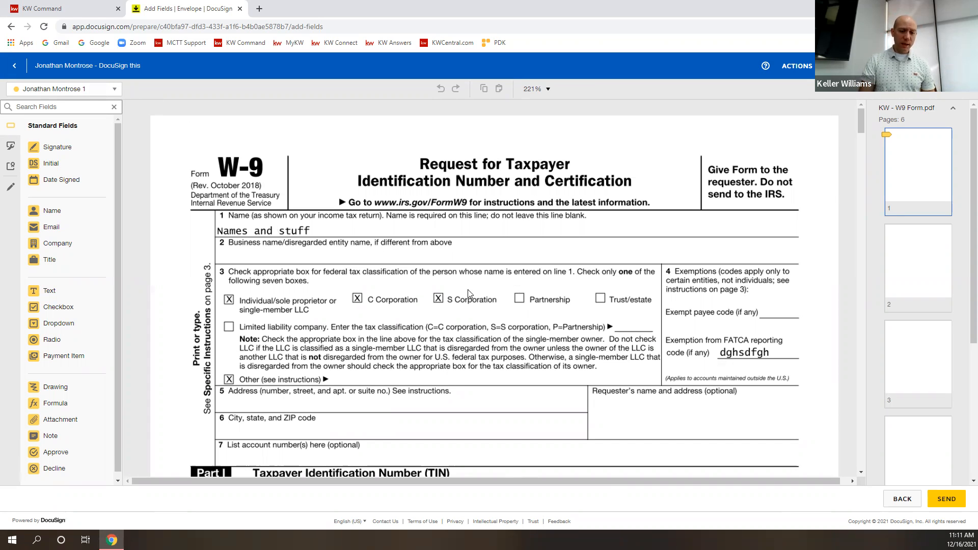
scroll(465, 291, down, 3)
scroll(465, 291, down, 4)
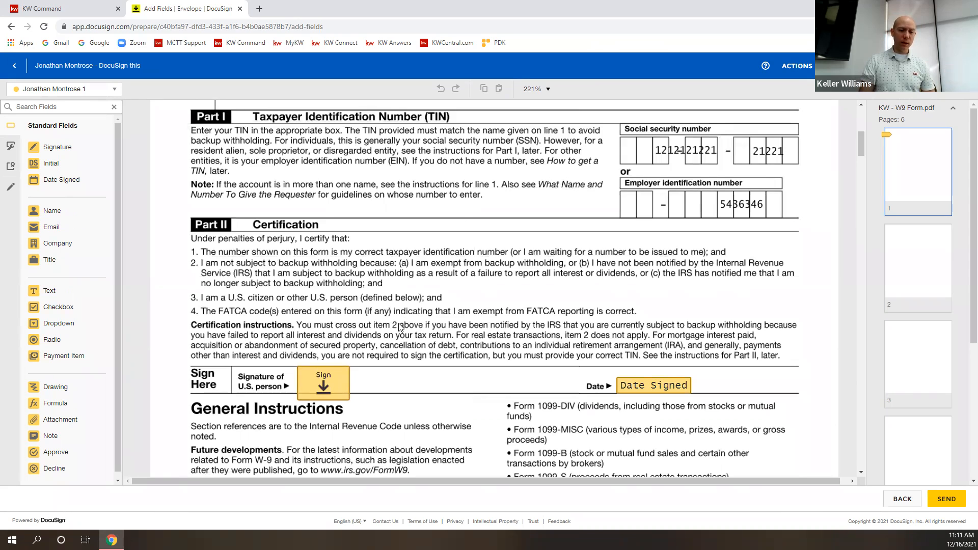
scroll(387, 327, up, 5)
scroll(384, 328, up, 2)
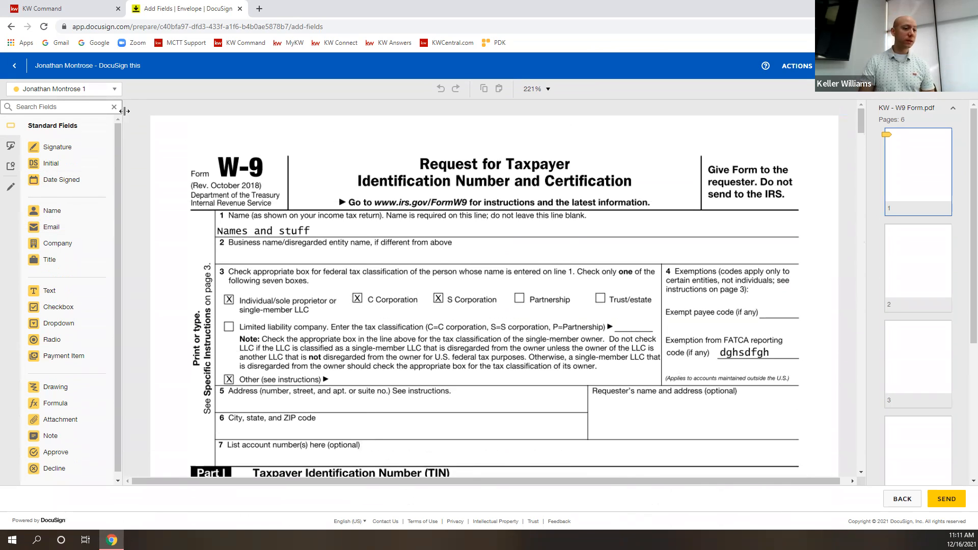
Check the recipient list, then go back to the envelope details page.
click(114, 90)
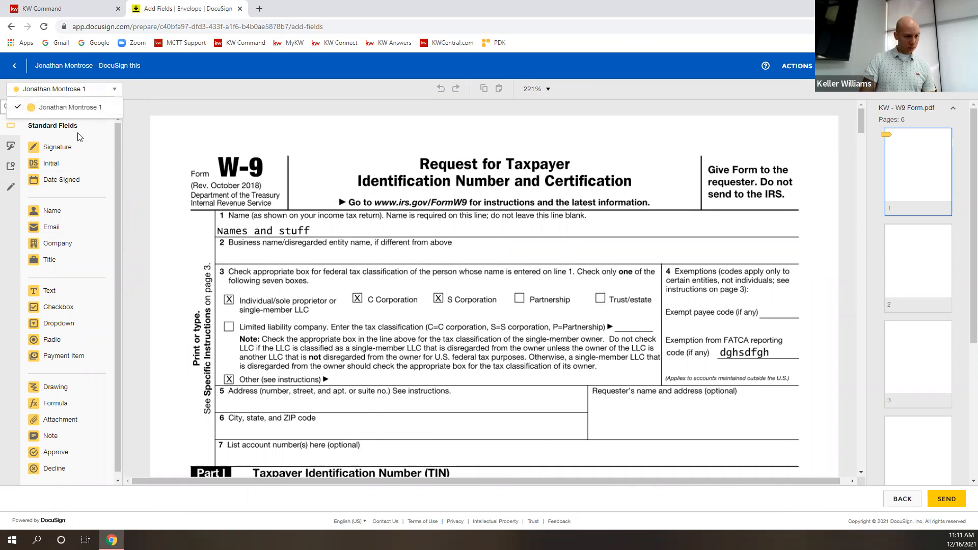
click(113, 90)
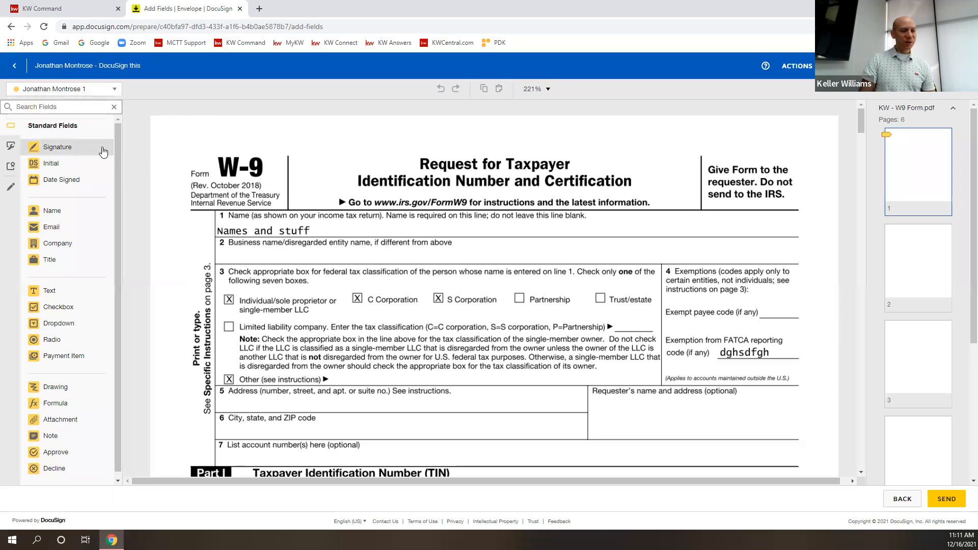
click(14, 66)
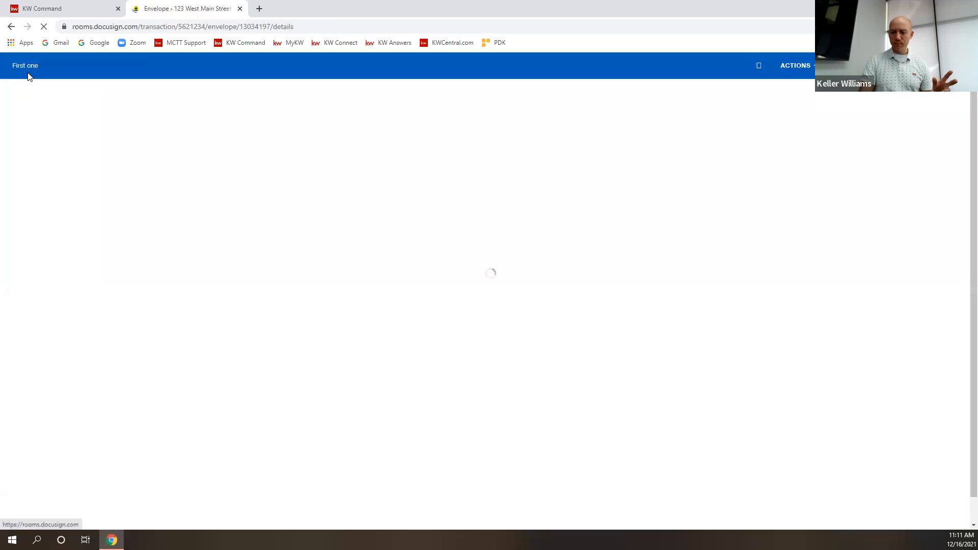
Browse Room Participants under Add Recipient without adding anyone, then continue to Add Fields.
scroll(329, 374, down, 1)
scroll(330, 374, down, 5)
mouse_move(331, 257)
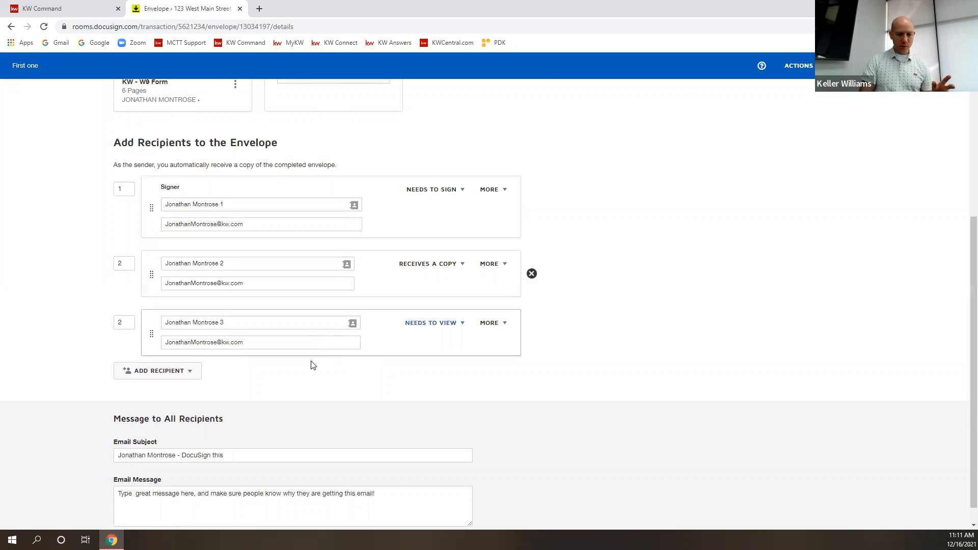
click(189, 372)
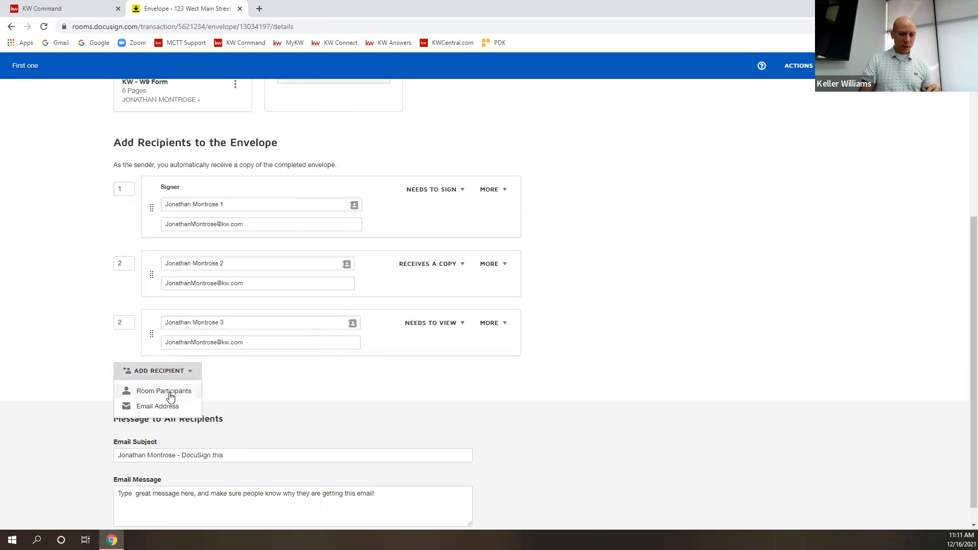
click(169, 393)
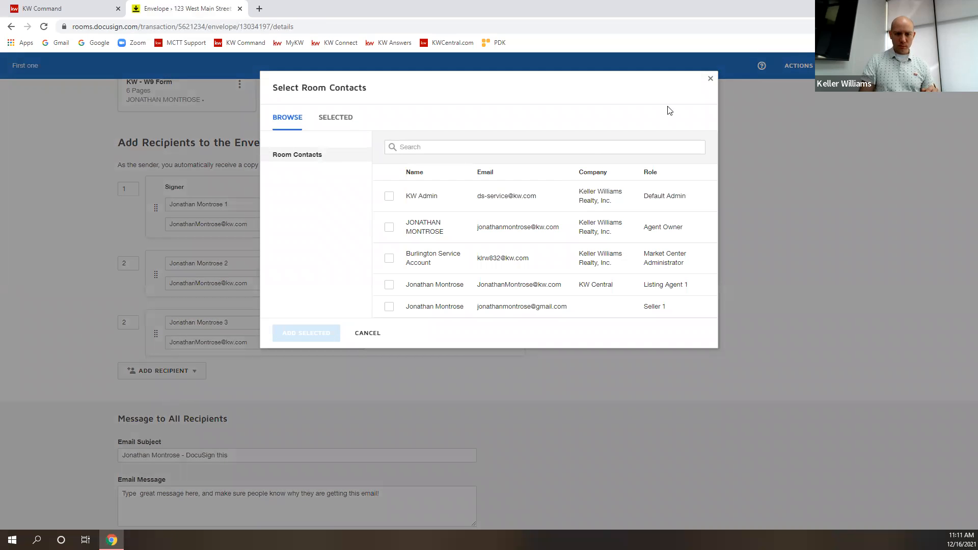
click(709, 82)
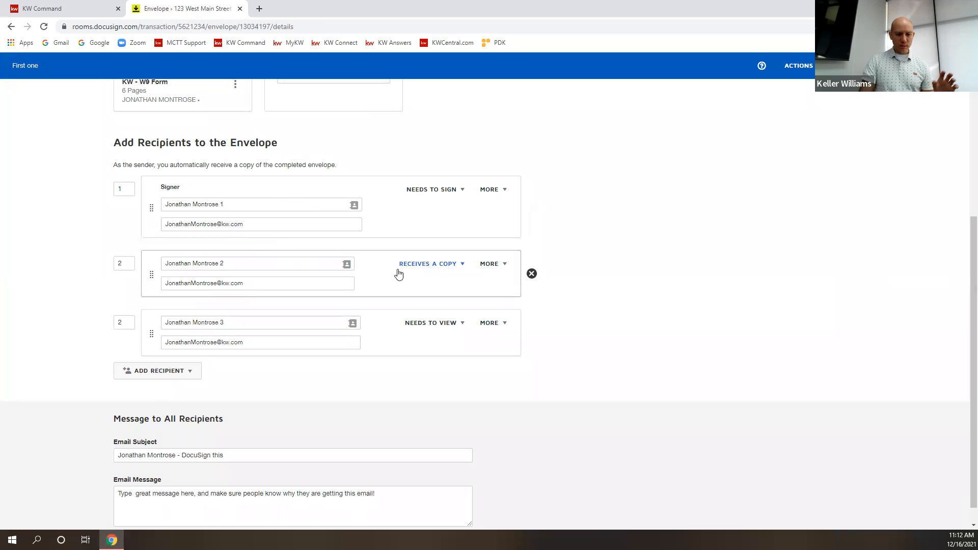
click(938, 65)
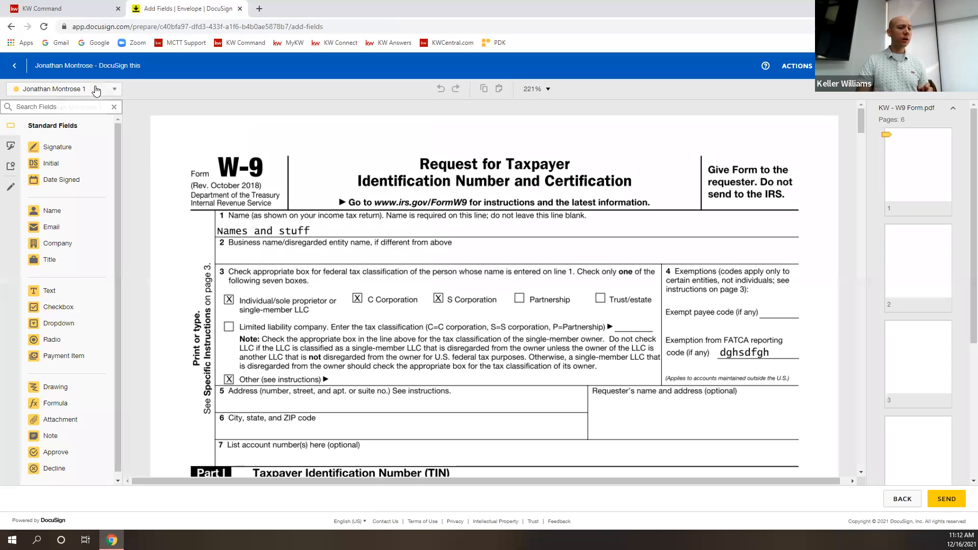
click(93, 89)
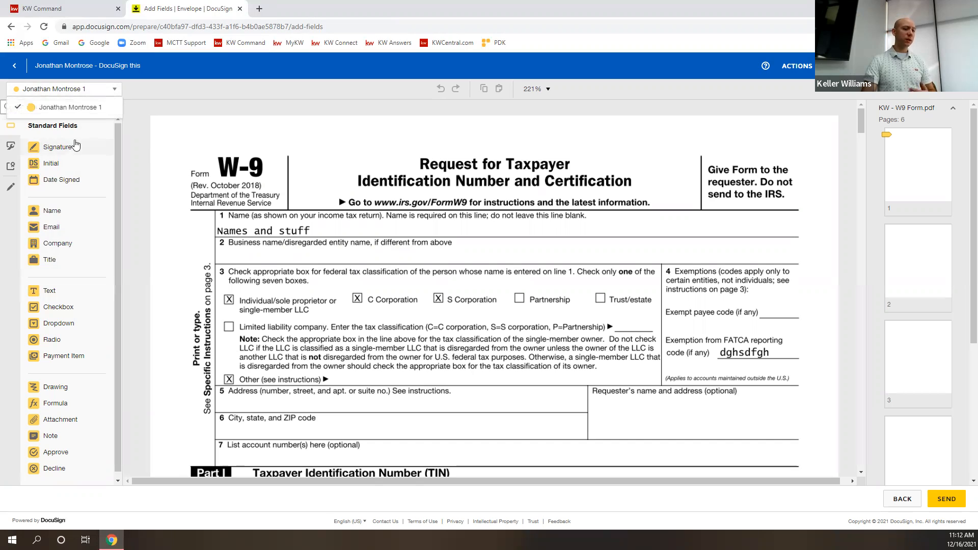
click(102, 91)
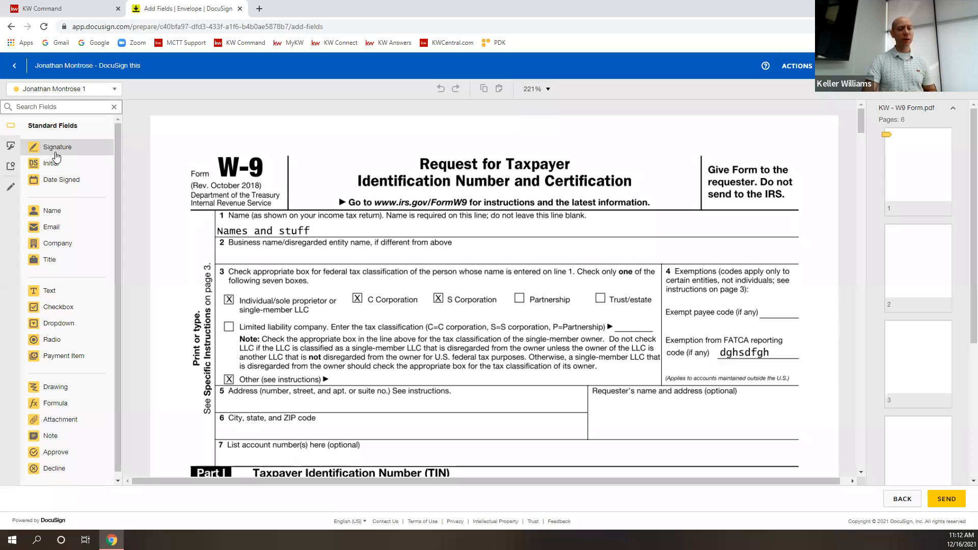
scroll(427, 275, down, 3)
scroll(427, 276, up, 3)
scroll(335, 343, down, 7)
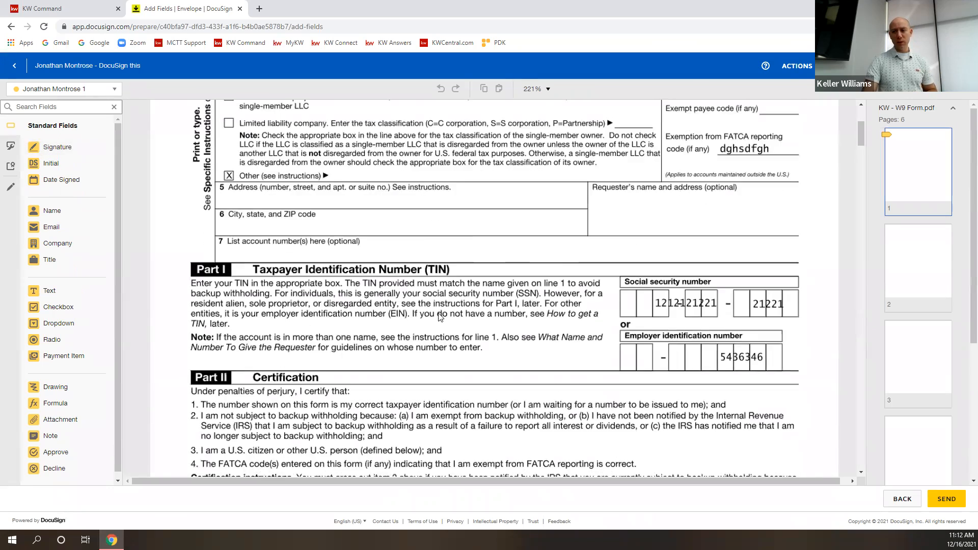
click(317, 333)
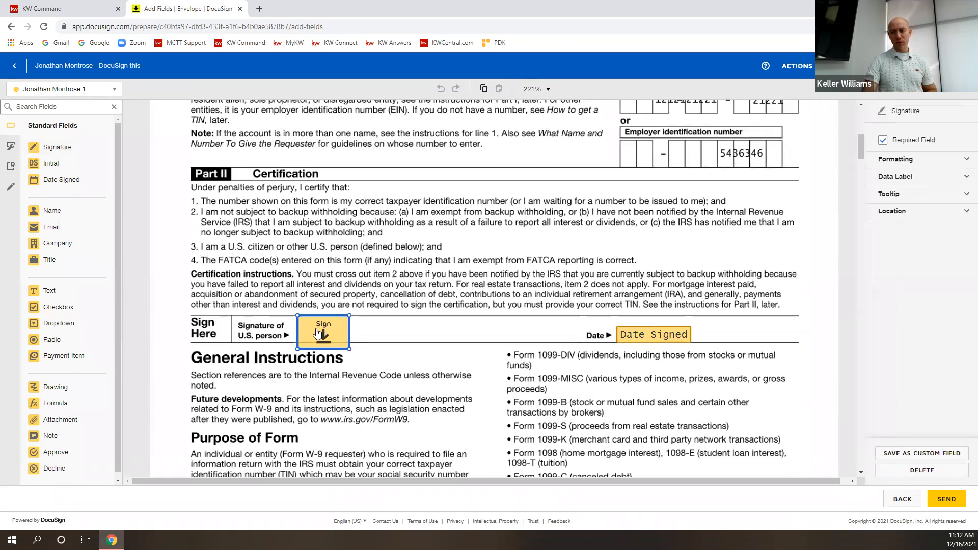
double_click(887, 146)
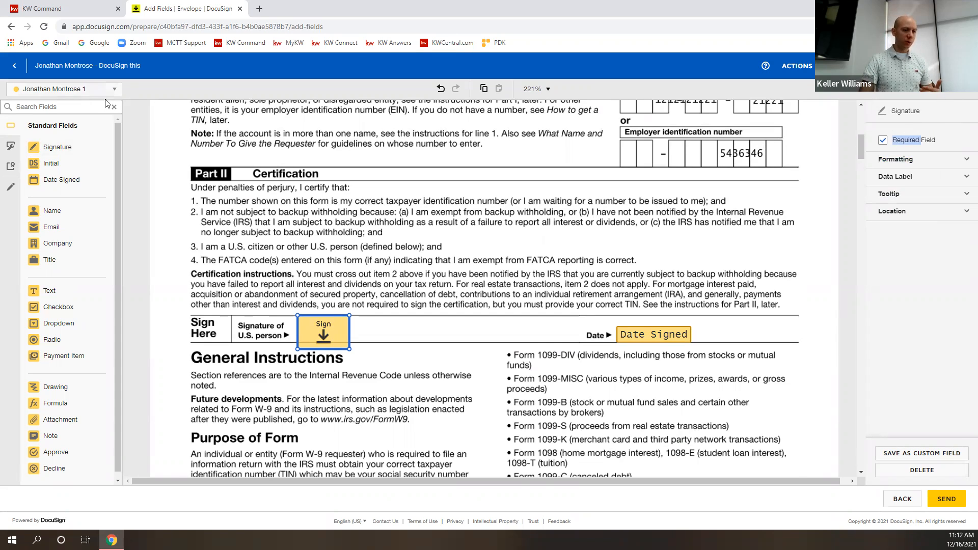
key(Delete)
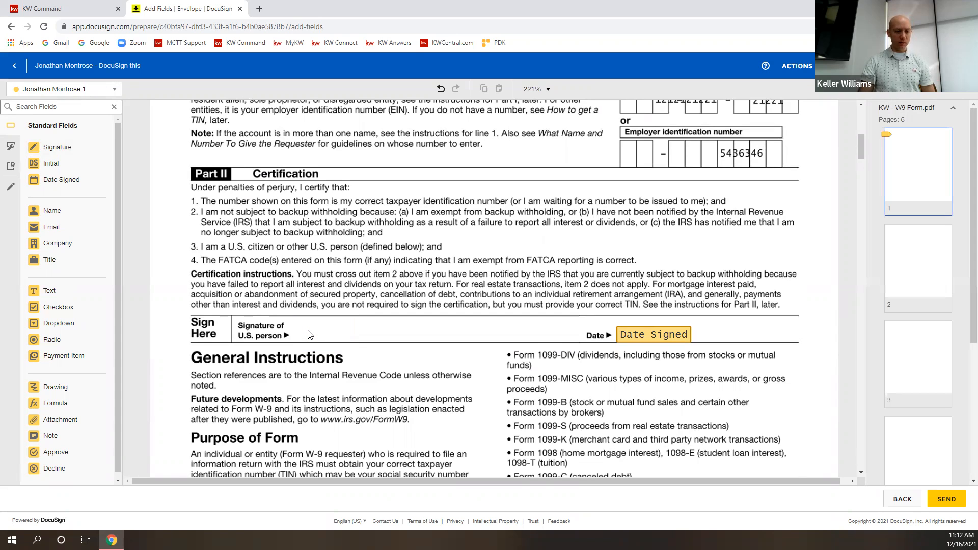
key(ctrl+z)
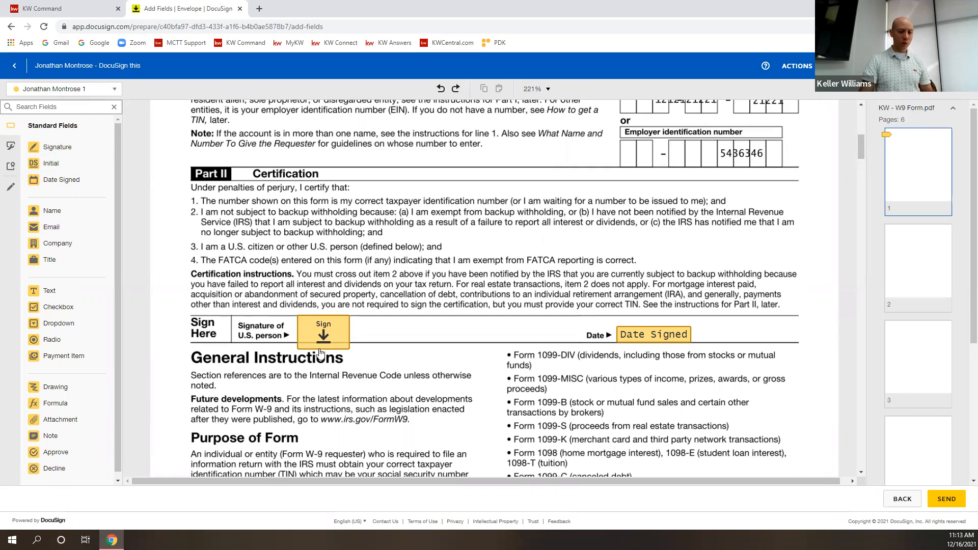
click(322, 345)
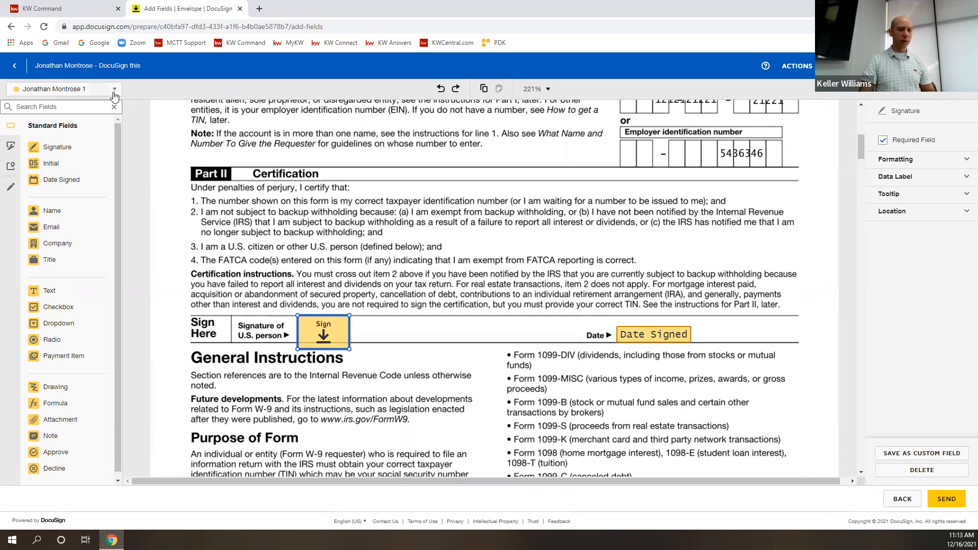
Place Sign, Full Name and Company fields on the Part II certification lines.
mouse_move(51, 148)
mouse_down()
mouse_move(239, 273)
mouse_move(369, 317)
mouse_up()
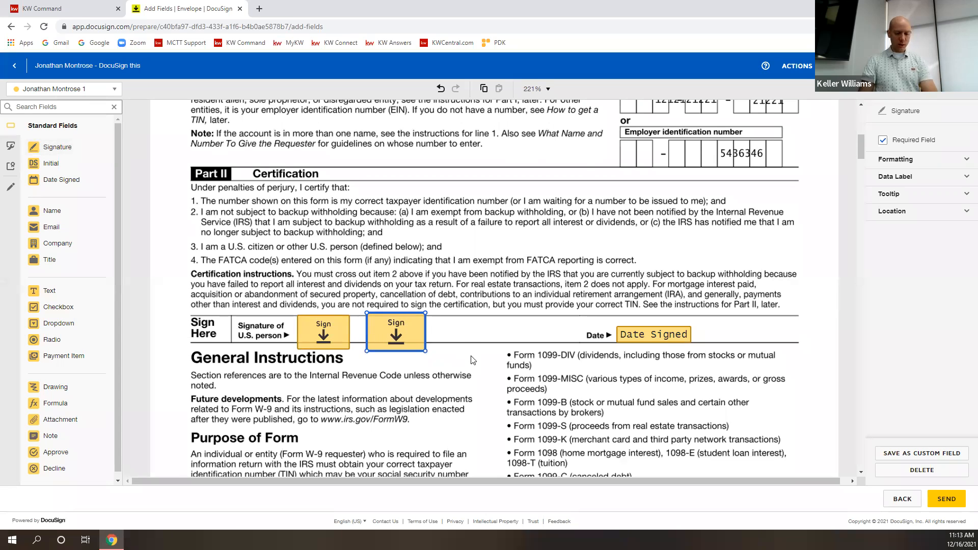
key(Delete)
mouse_move(46, 147)
mouse_down()
mouse_move(393, 345)
mouse_move(406, 259)
mouse_up()
drag(51, 210, 525, 263)
drag(59, 250, 512, 302)
drag(439, 278, 334, 316)
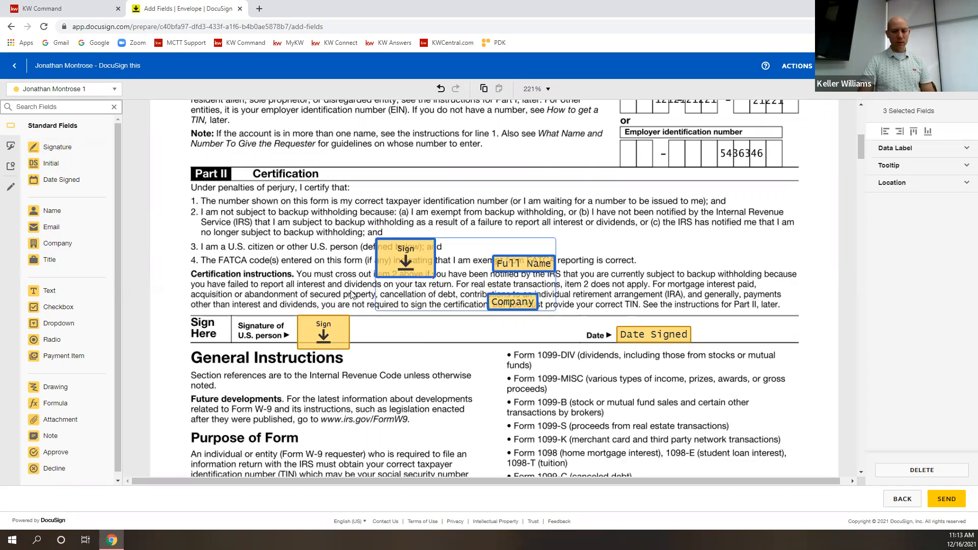
key(Delete)
key(ctrl+z)
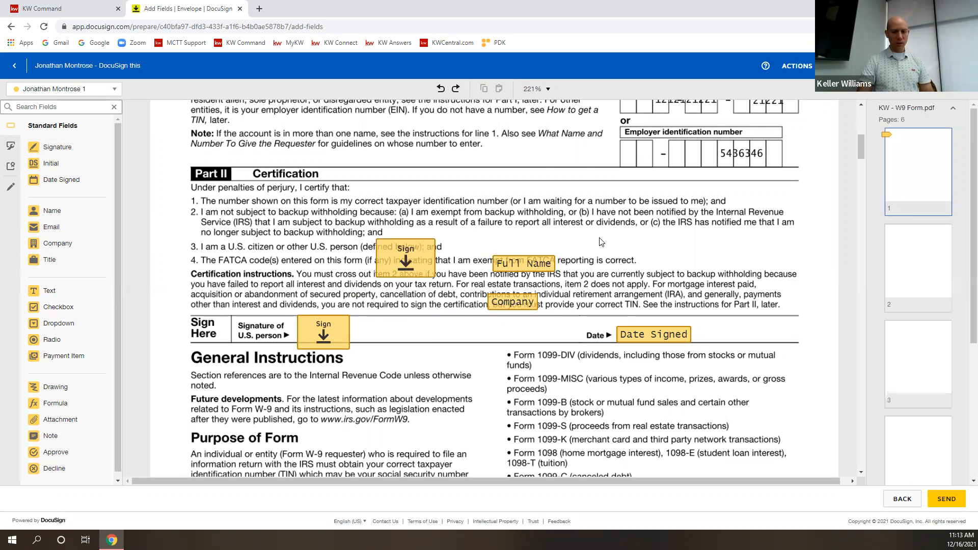
Paste two extra copies of the three fields, then select and delete all pasted copies.
drag(590, 230, 418, 315)
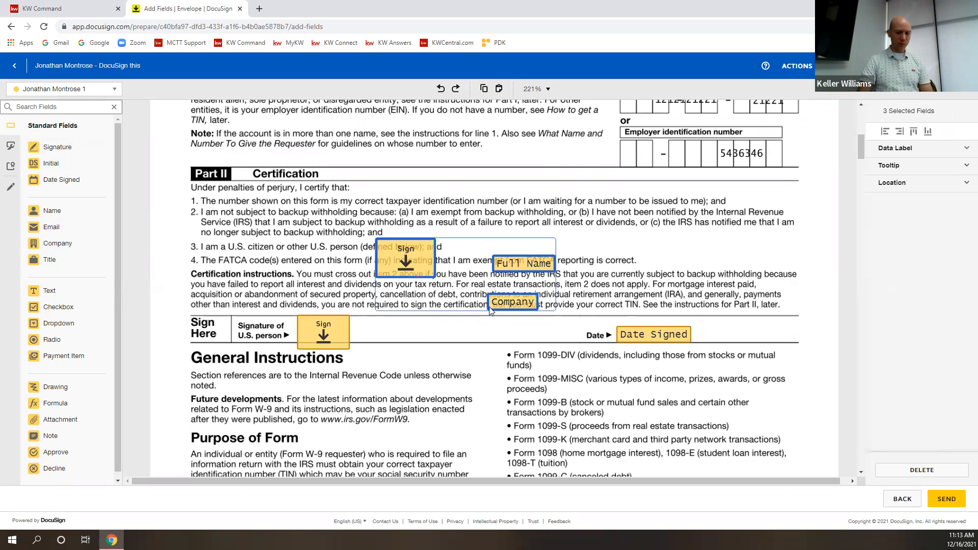
click(667, 237)
key(ctrl+v)
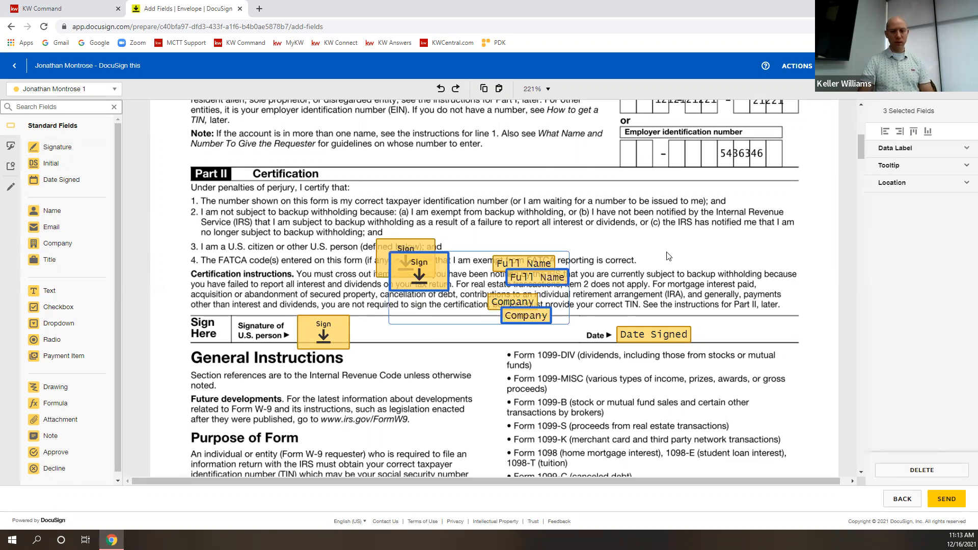
key(ctrl+v)
key(ctrl+v)
drag(583, 199, 393, 373)
key(Delete)
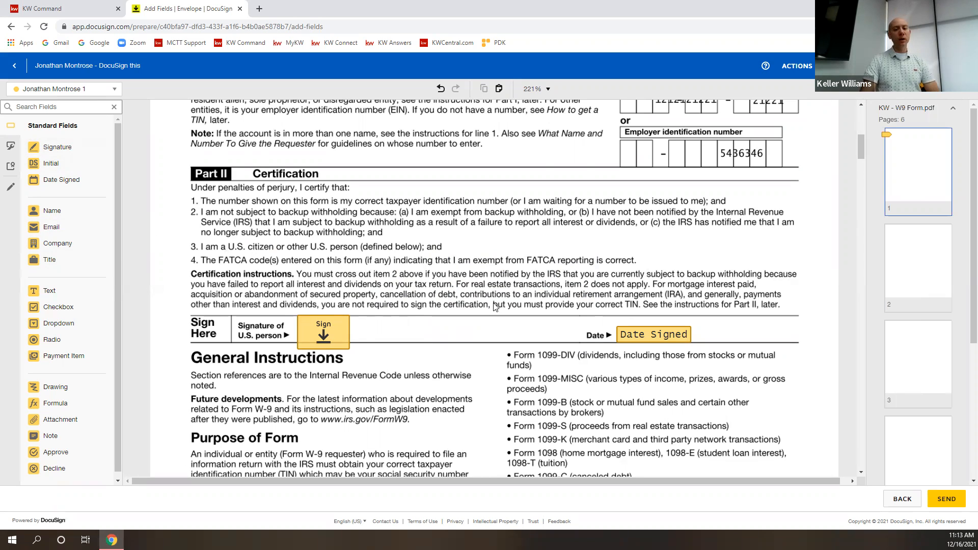
Delete and restore the Sign field, then reposition it onto the signature line.
click(336, 326)
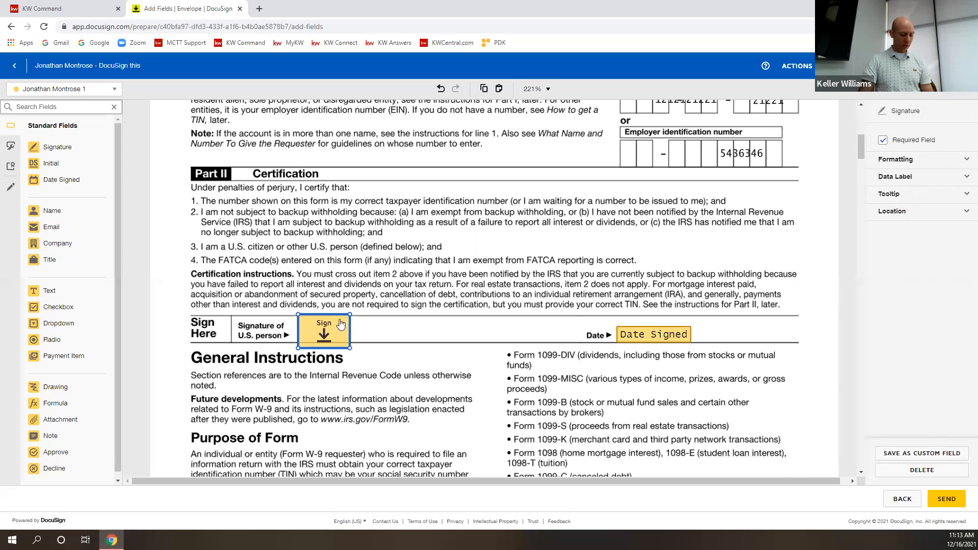
key(Delete)
key(ctrl+v)
drag(355, 347, 339, 330)
click(420, 334)
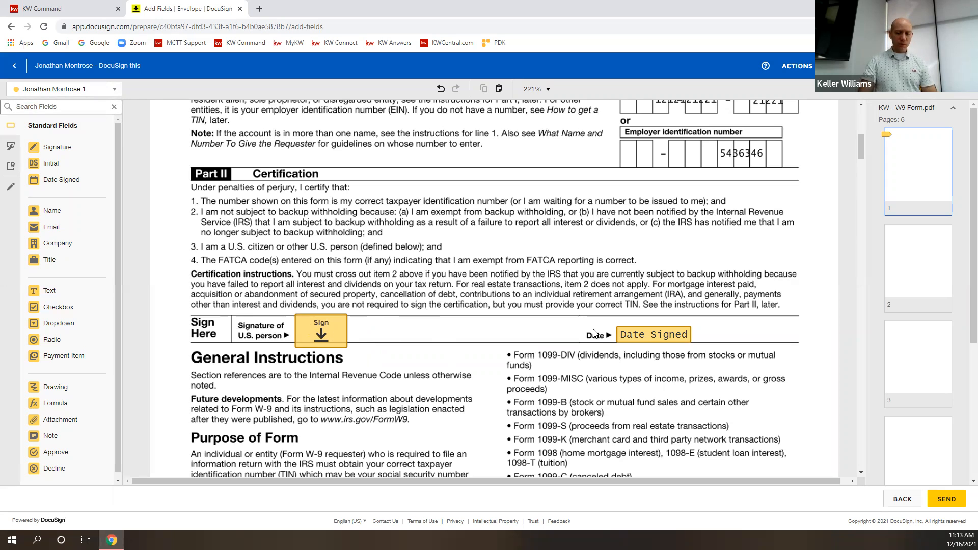
Try and remove extra Signature and Date Signed fields, then add a Full Name field to the certification text.
mouse_move(57, 149)
mouse_down()
mouse_move(152, 229)
mouse_move(280, 258)
mouse_move(151, 182)
mouse_move(230, 196)
mouse_up()
key(Delete)
drag(62, 181, 398, 290)
key(Delete)
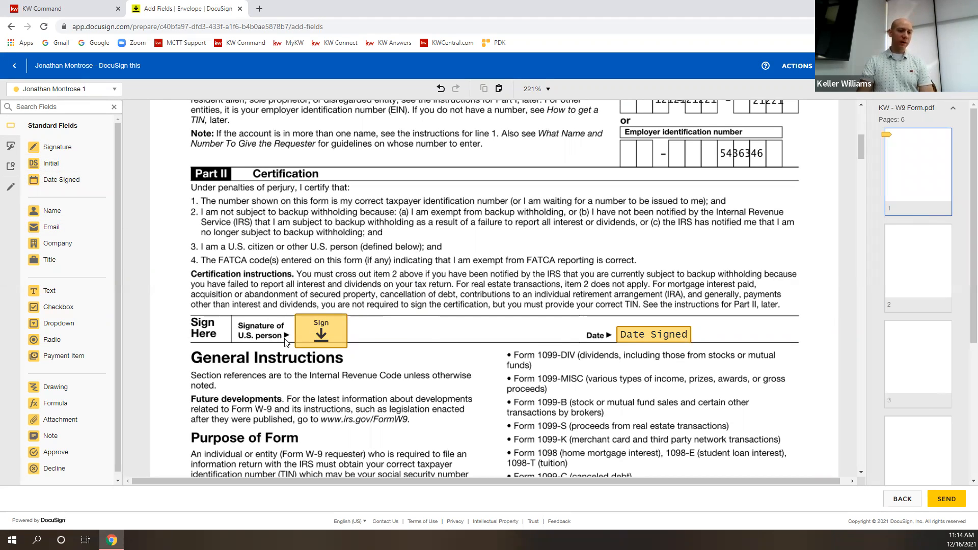
drag(41, 212, 312, 276)
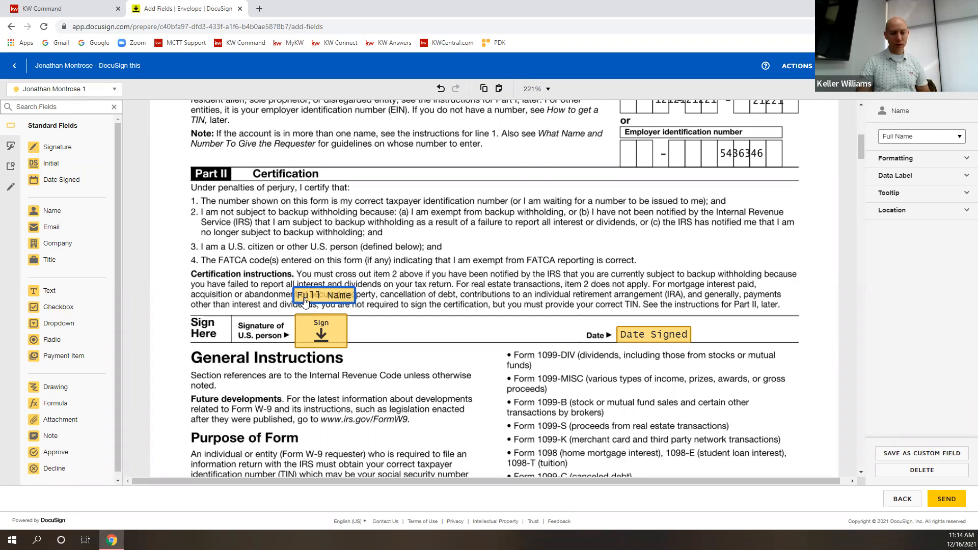
Position the Full Name field at the end of certification item 3, slightly lowered.
drag(324, 295, 473, 238)
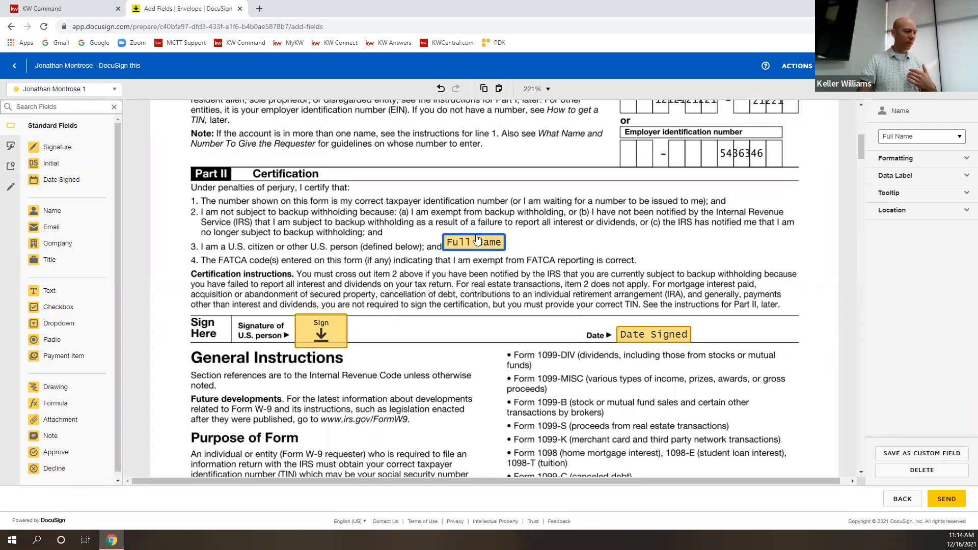
drag(469, 243, 469, 246)
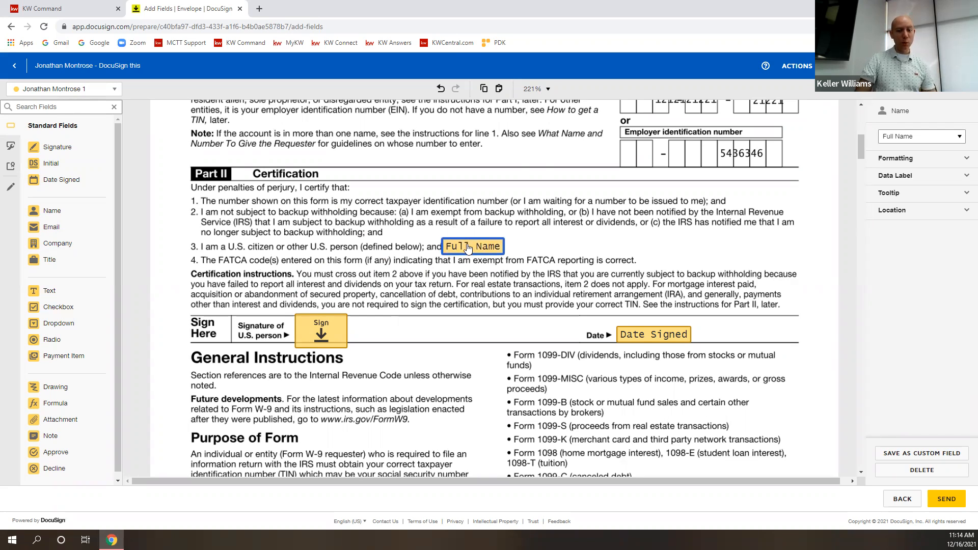
click(541, 242)
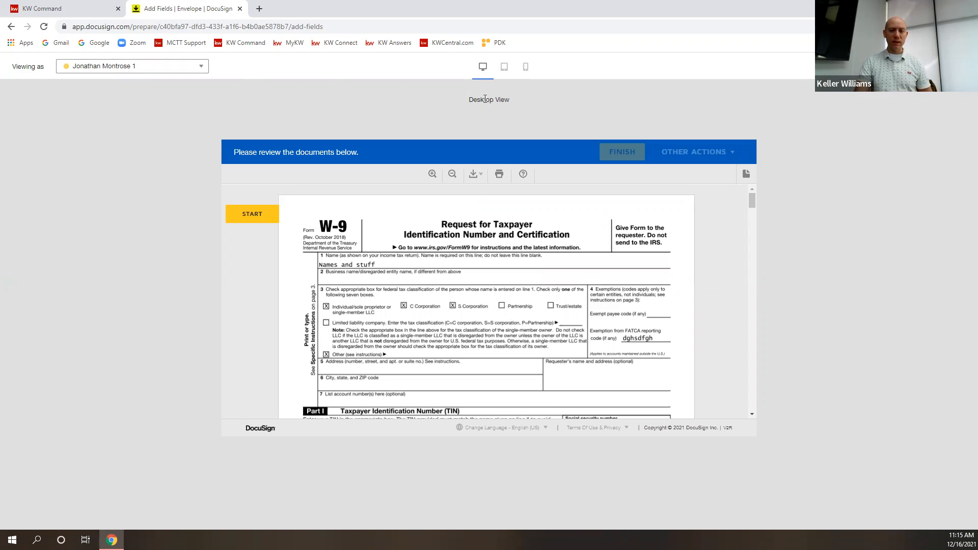
Switch the recipient preview to tablet view and scroll through the W-9.
click(504, 68)
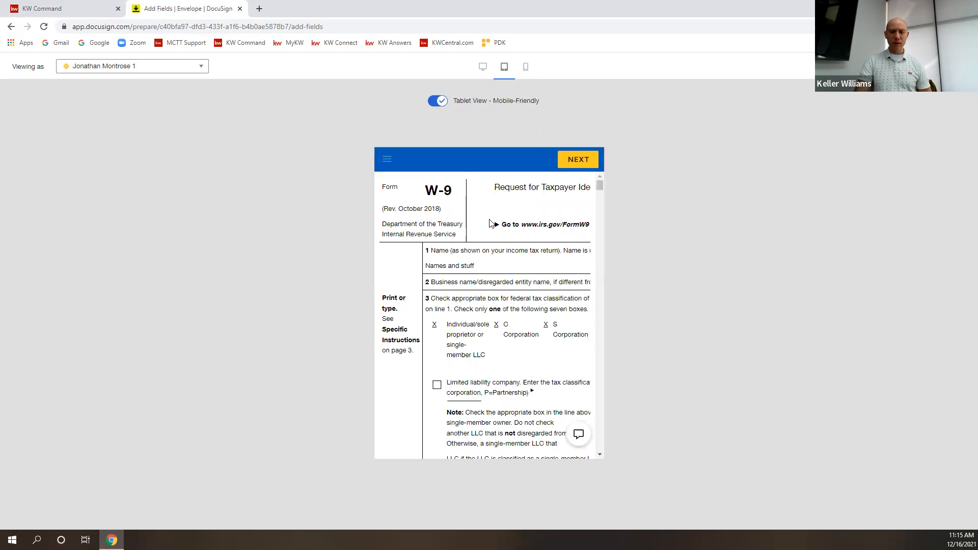
scroll(510, 266, down, 6)
scroll(499, 356, up, 5)
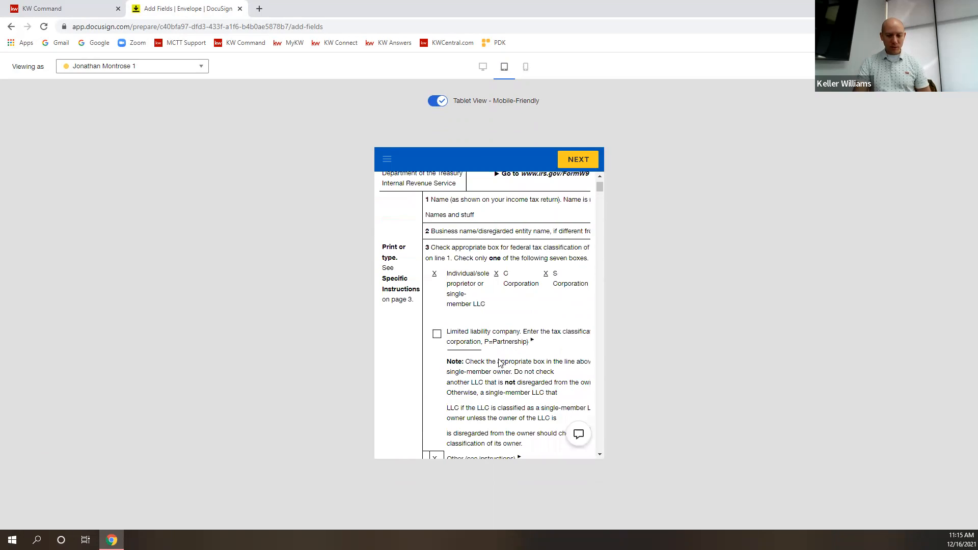
scroll(497, 314, up, 1)
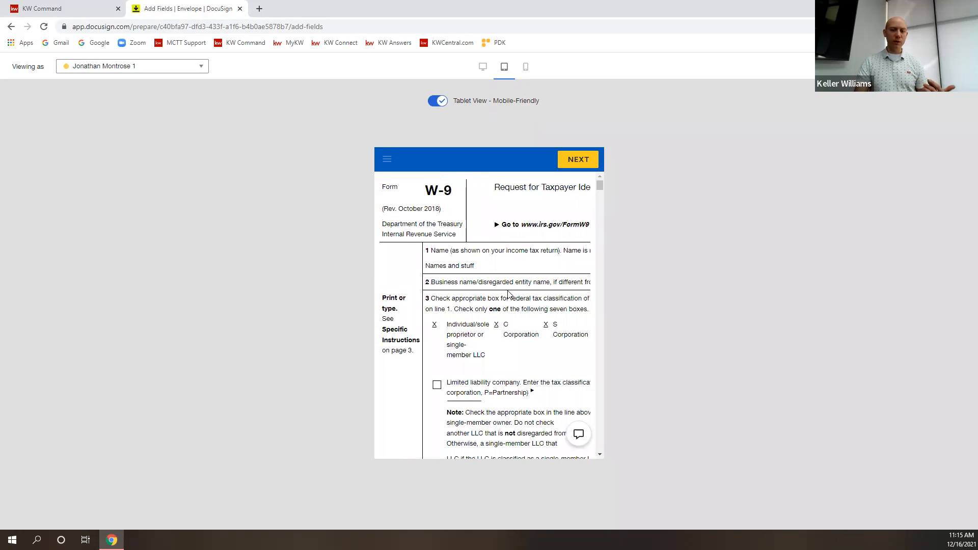
scroll(530, 367, down, 10)
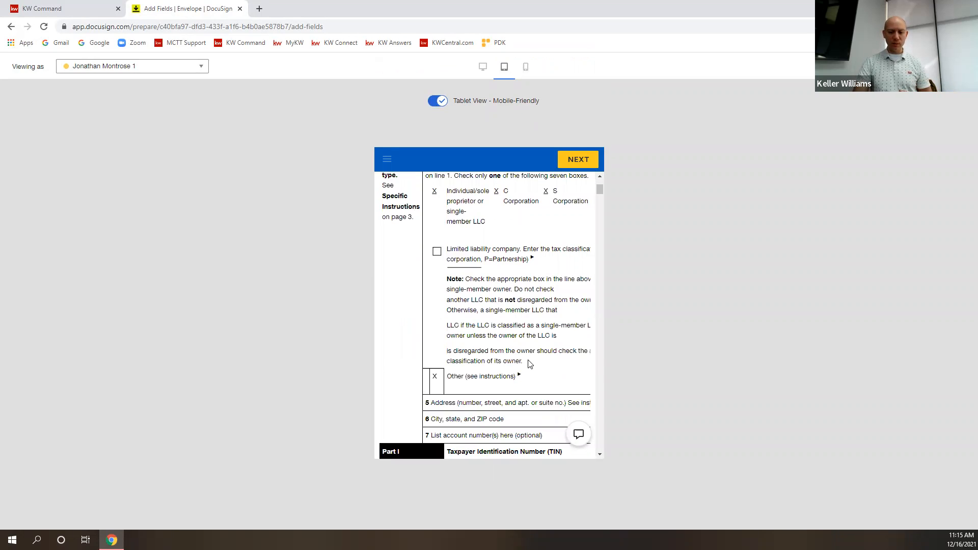
scroll(534, 389, down, 6)
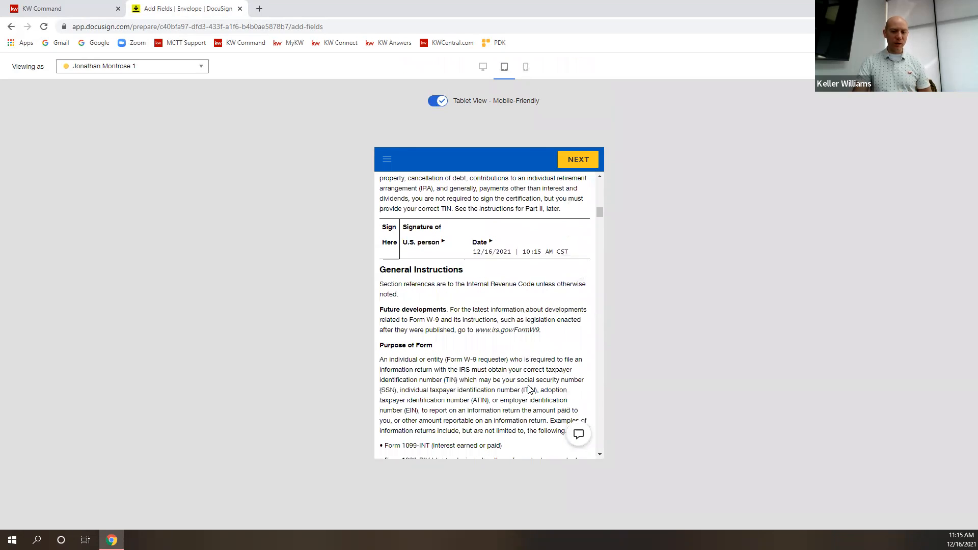
scroll(541, 305, up, 10)
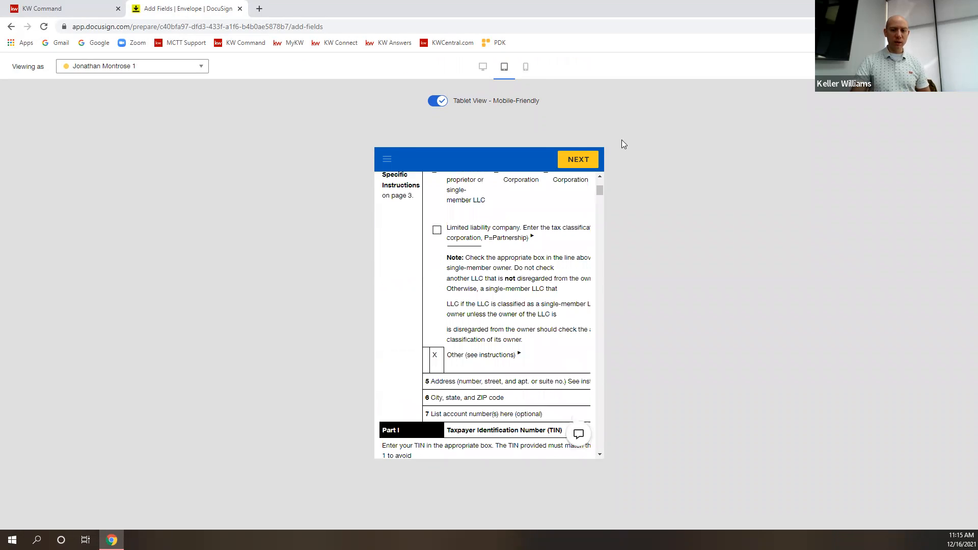
Switch the recipient preview to phone view and scroll through the W-9.
click(528, 67)
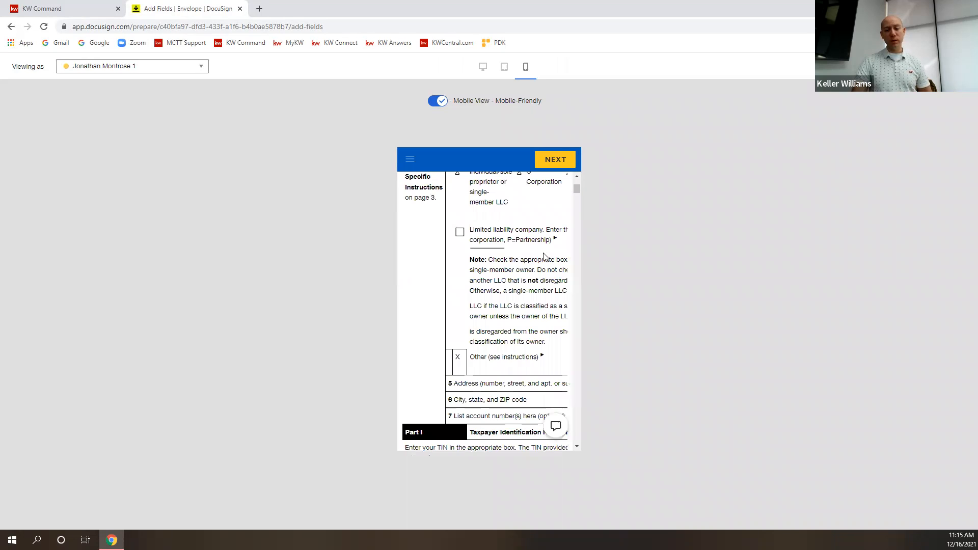
scroll(533, 284, down, 10)
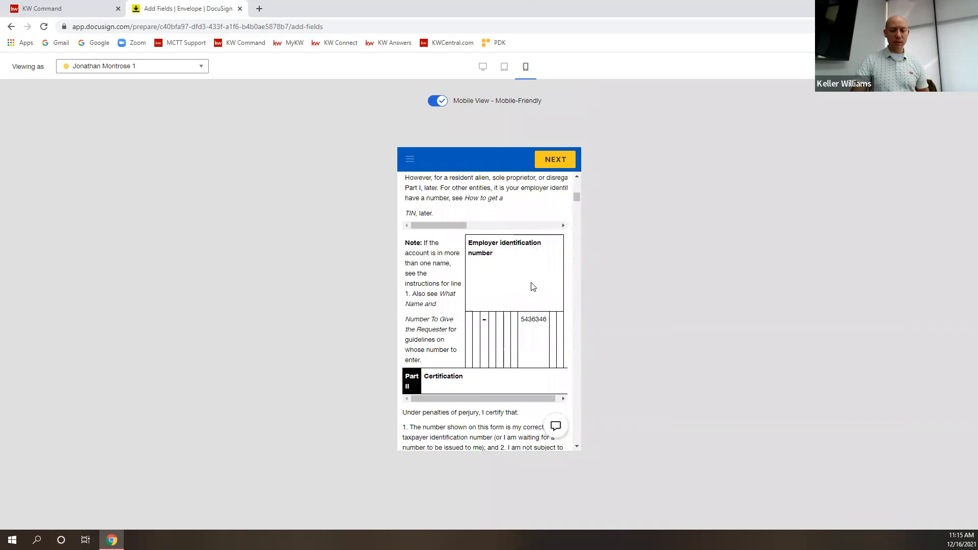
scroll(536, 283, up, 5)
scroll(536, 284, up, 4)
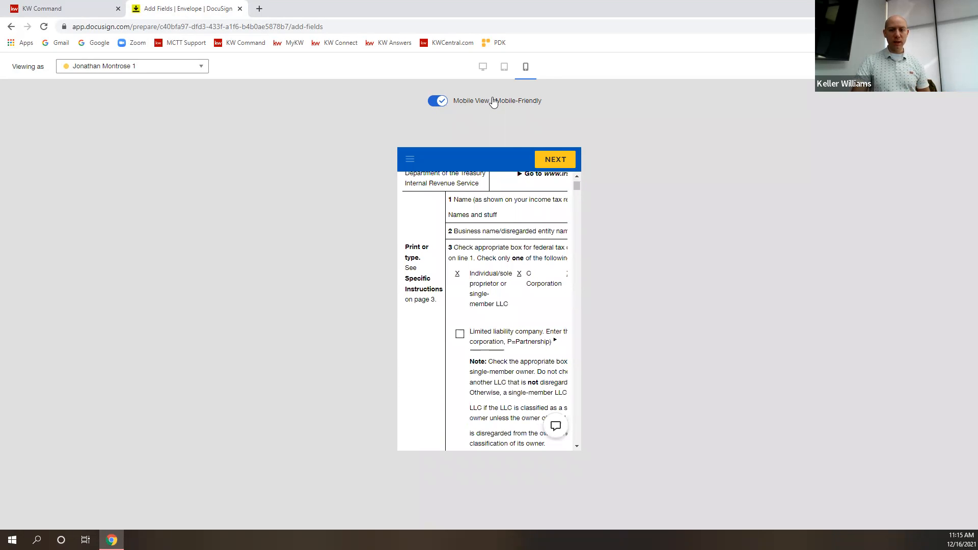
Turn off Mobile-Friendly to show the original page layout, and check the Viewing as recipients.
click(437, 101)
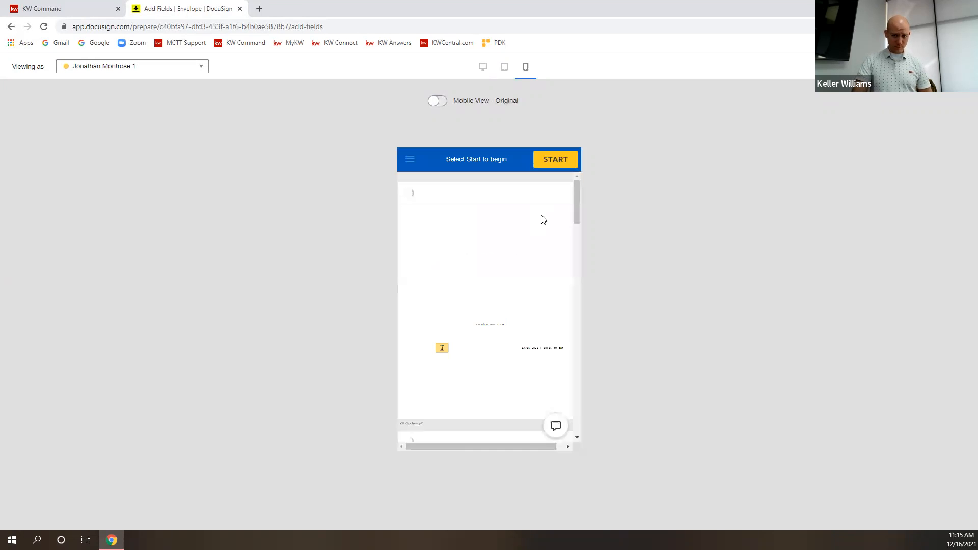
scroll(524, 284, down, 10)
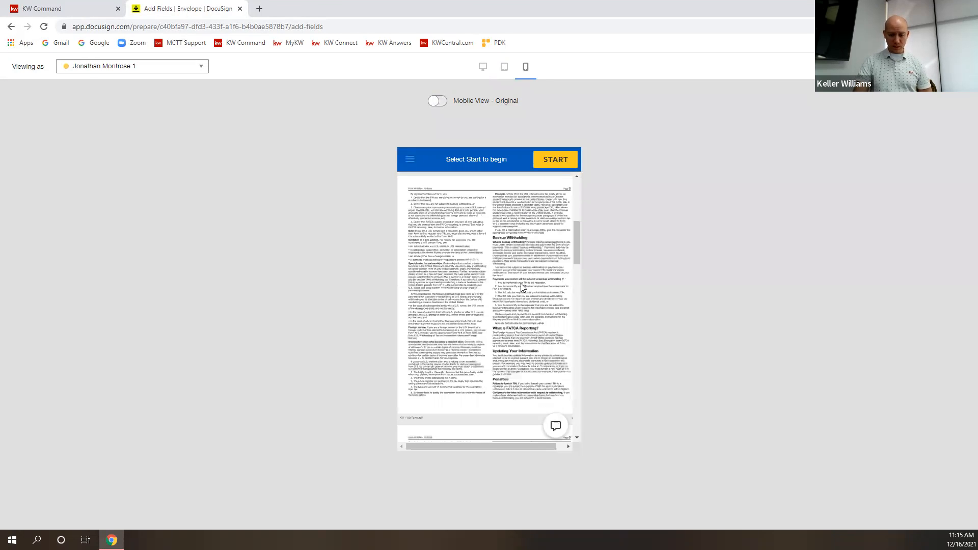
scroll(515, 290, up, 10)
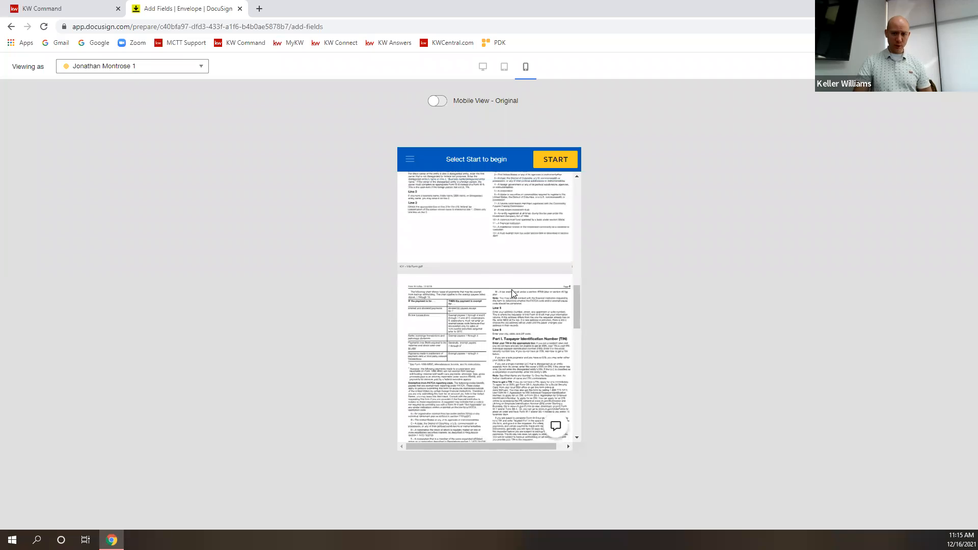
click(184, 70)
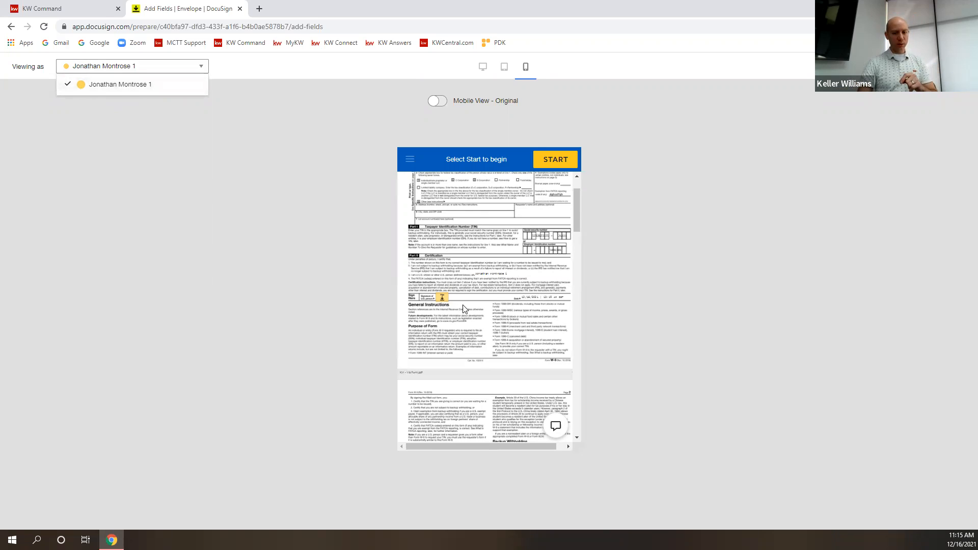
click(300, 304)
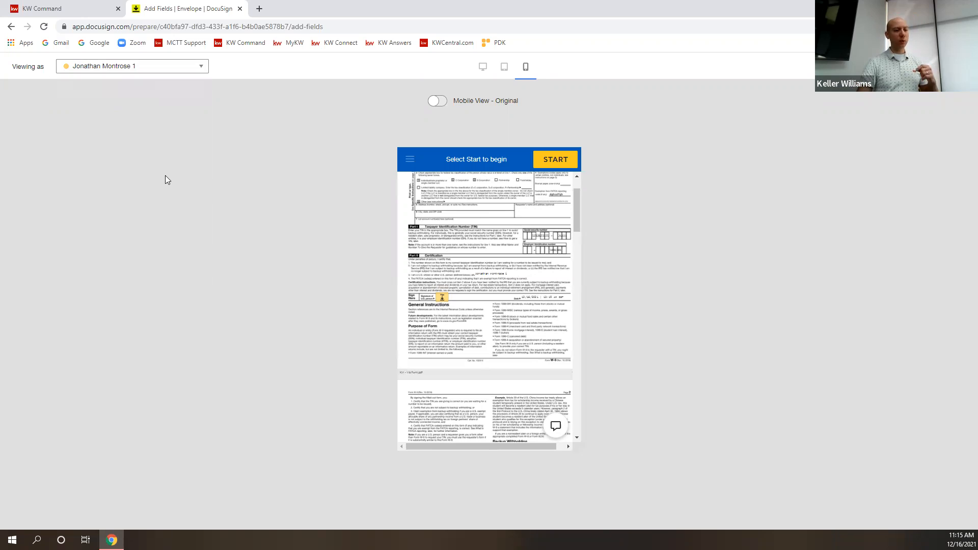
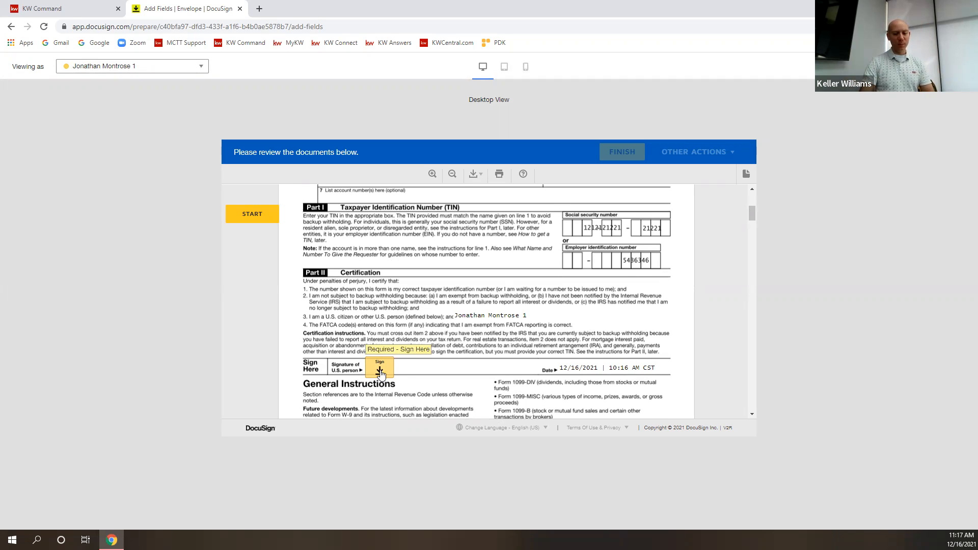
Place the adopted signature in the sign field, review it, then remove it again.
click(381, 371)
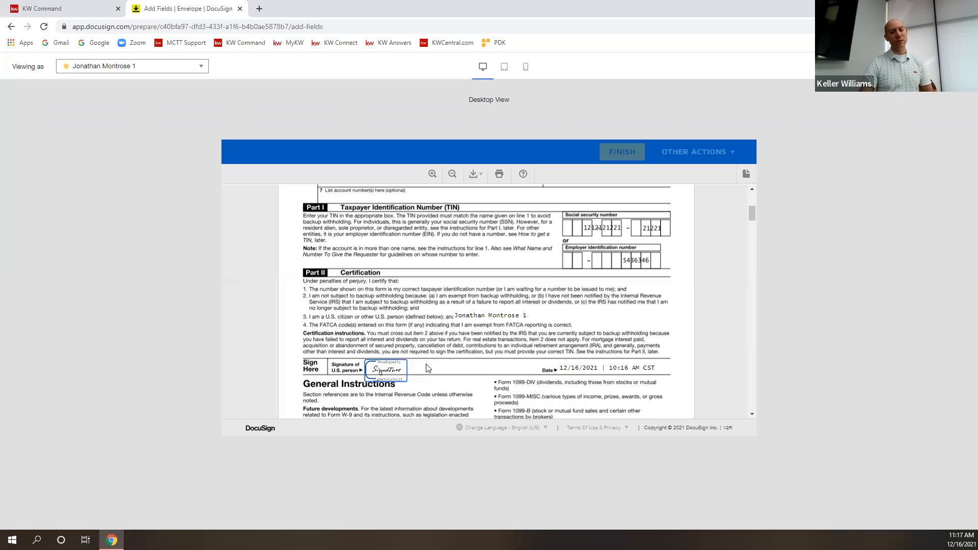
scroll(438, 362, down, 10)
scroll(452, 358, up, 15)
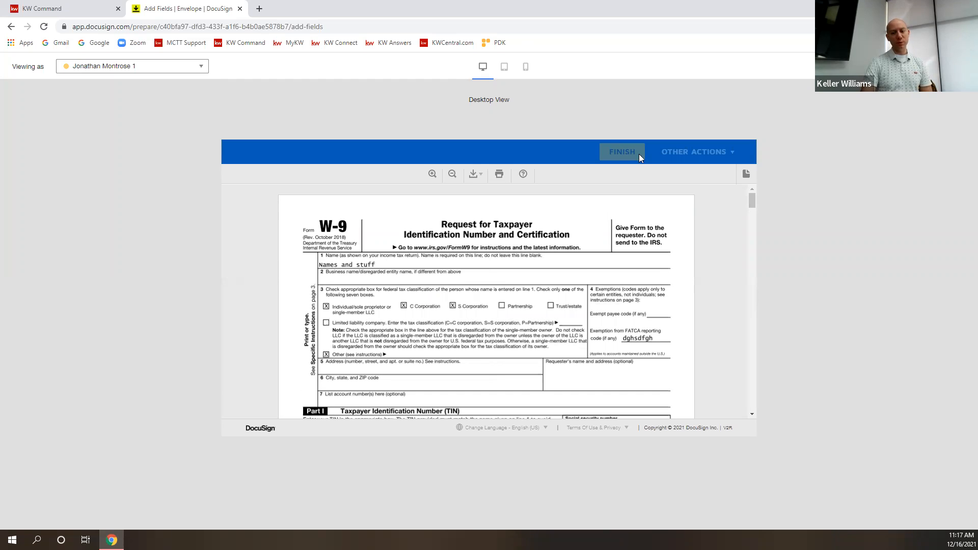
scroll(524, 330, down, 8)
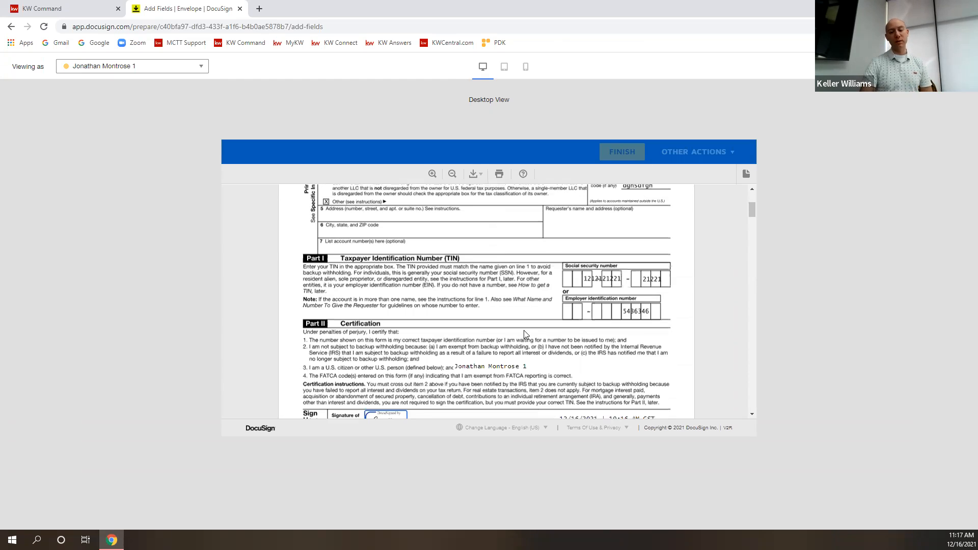
click(403, 266)
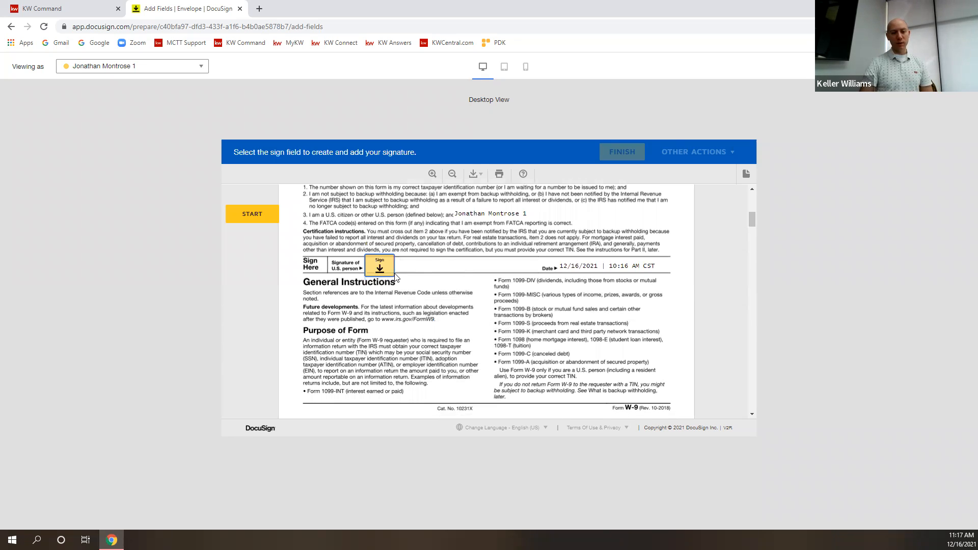
Jump to the required Sign Here field and sign the W-9 certification.
click(263, 220)
scroll(266, 273, up, 6)
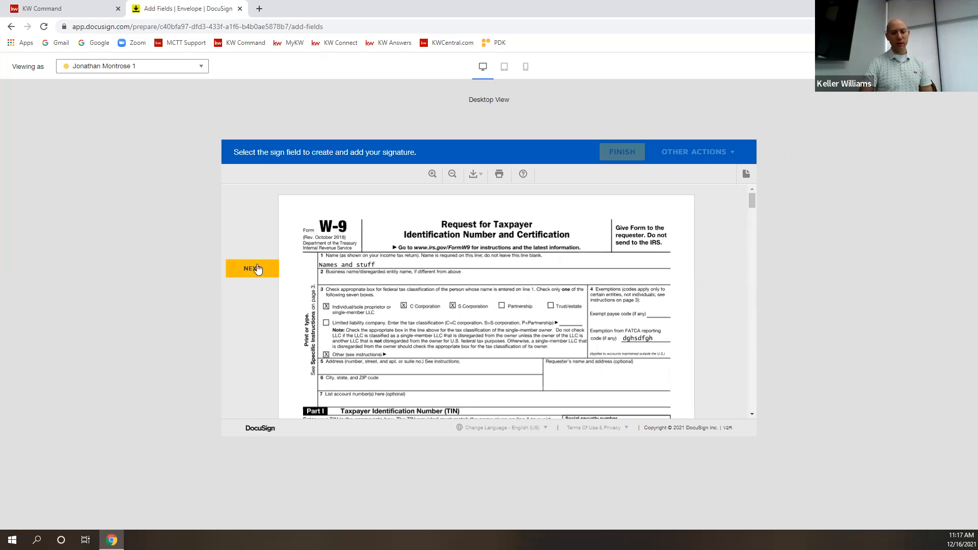
click(257, 269)
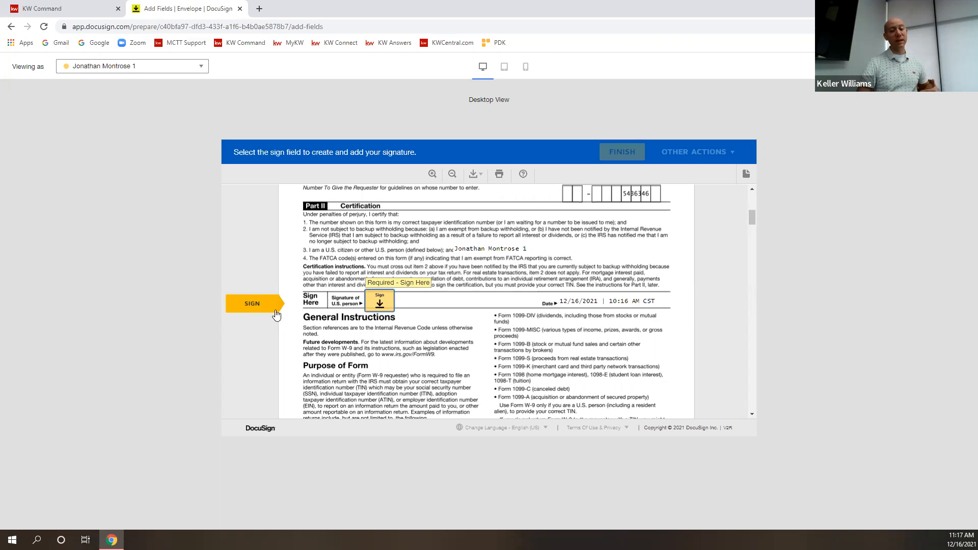
click(388, 306)
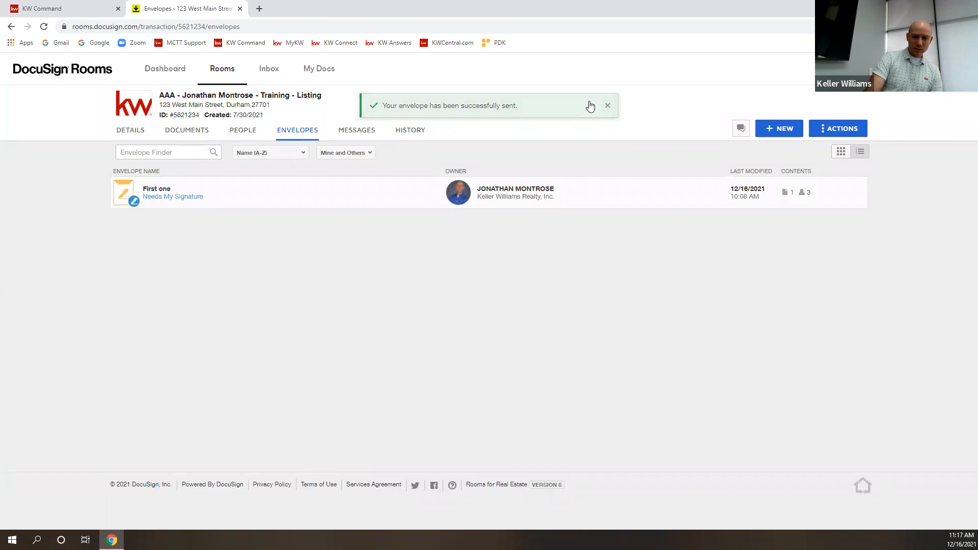
Dismiss the envelope-sent confirmation banner.
click(608, 106)
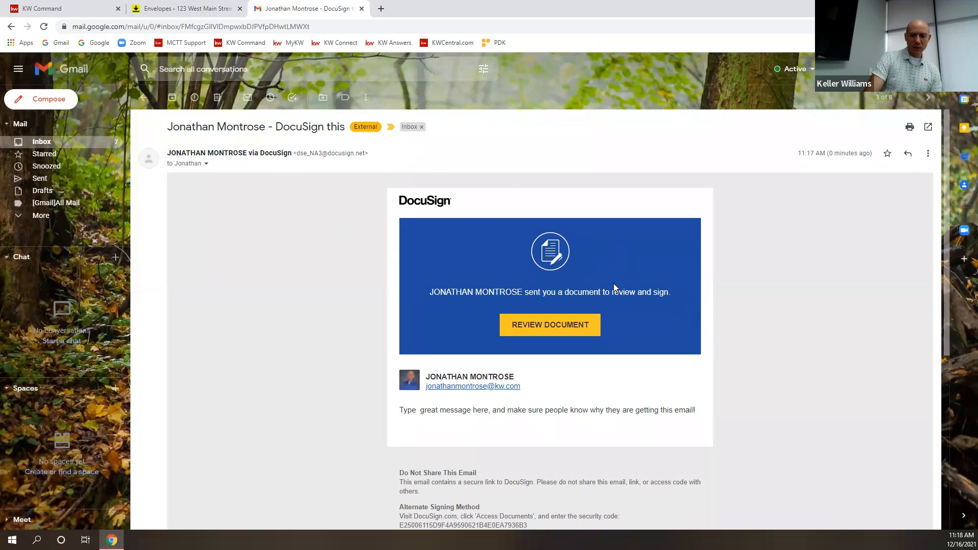
Open the W-9 signing session from the email's Review Document button.
scroll(560, 321, down, 2)
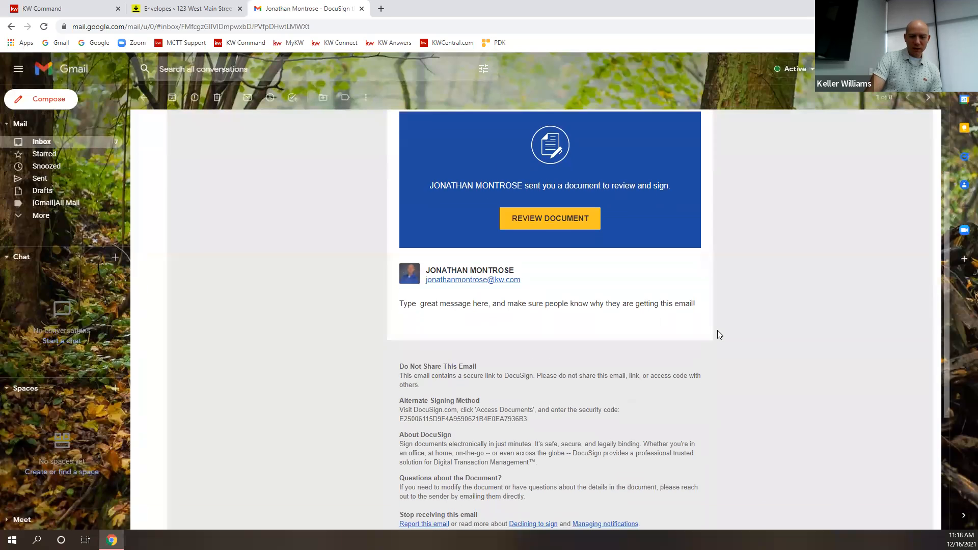
scroll(528, 270, down, 1)
scroll(530, 270, up, 3)
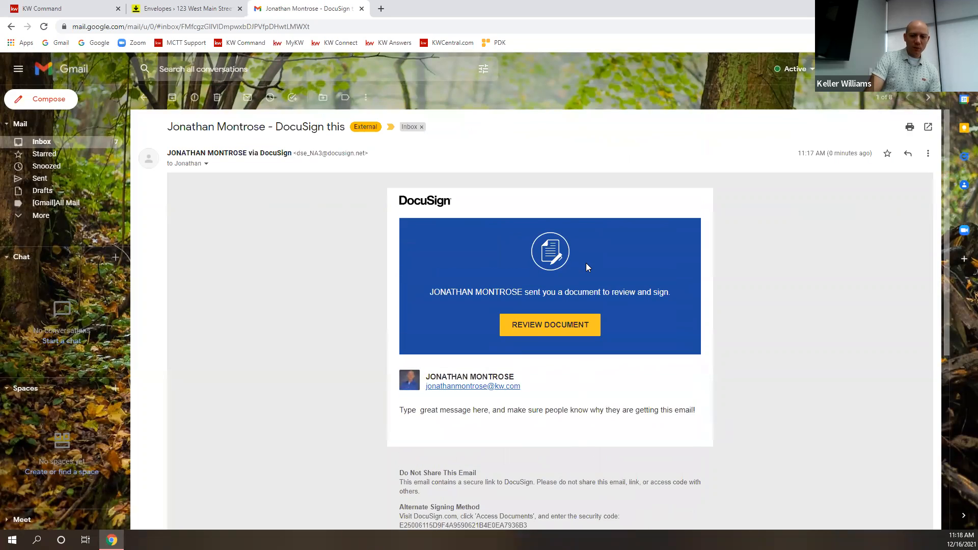
click(544, 327)
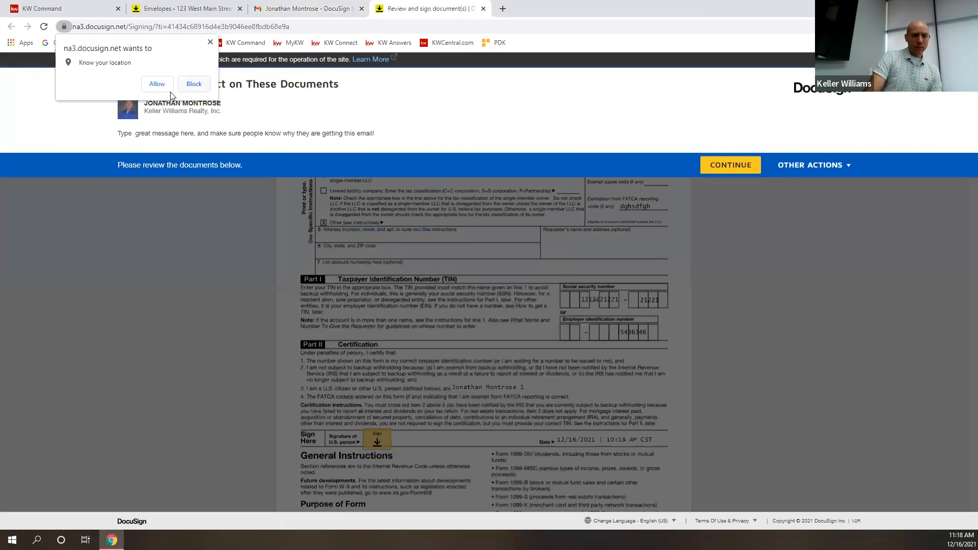
Allow location access and agree to continue into the W-9 document.
click(157, 84)
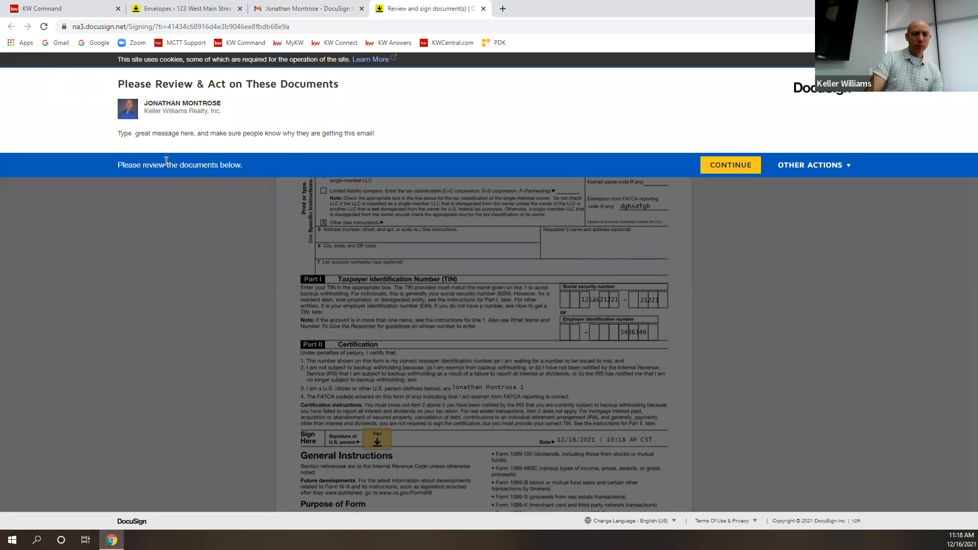
click(837, 170)
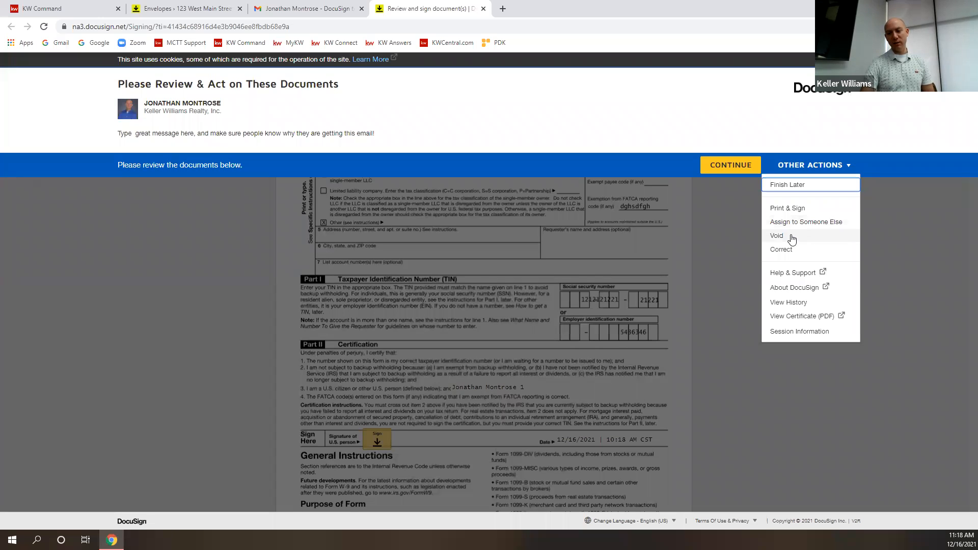
click(724, 127)
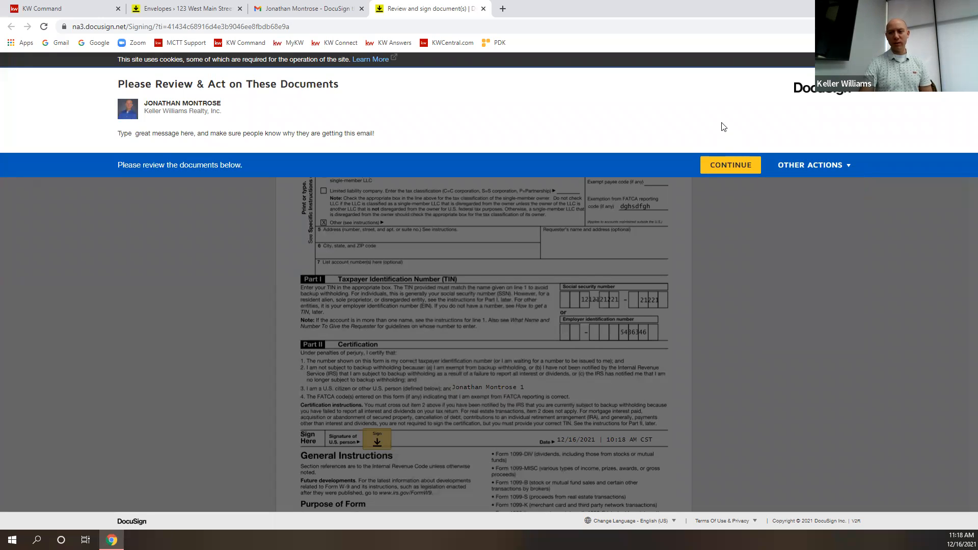
click(735, 164)
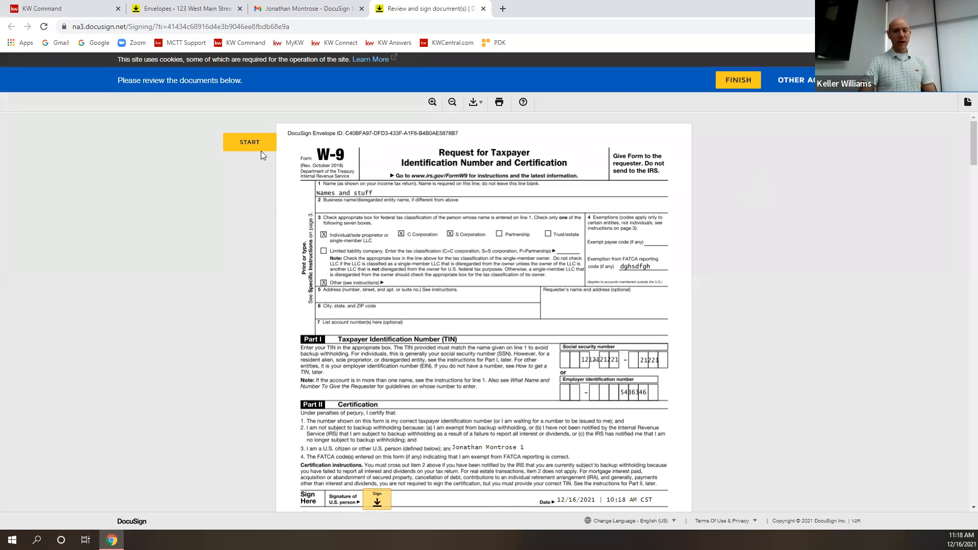
Adopt and apply the signature to the W-9, finish without logging in, and close the tab.
click(261, 150)
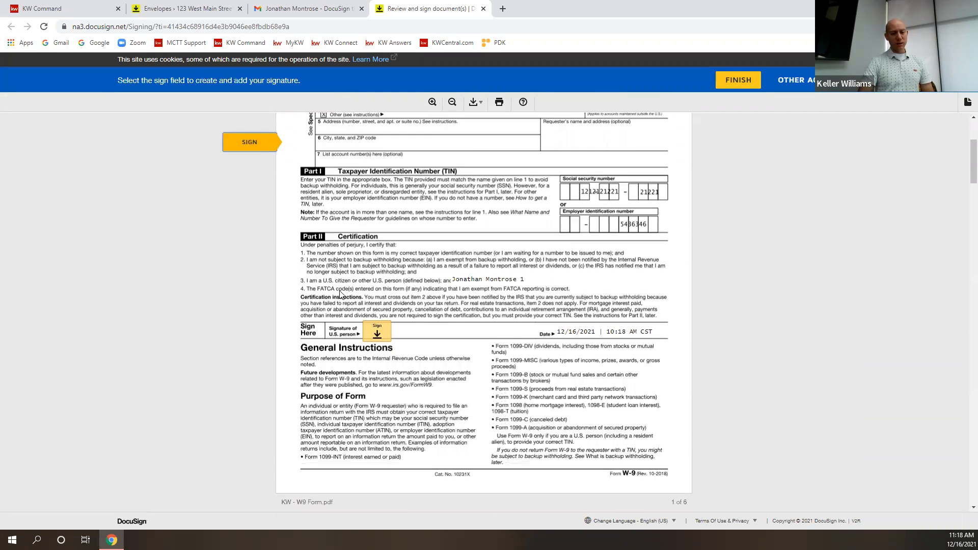
click(387, 316)
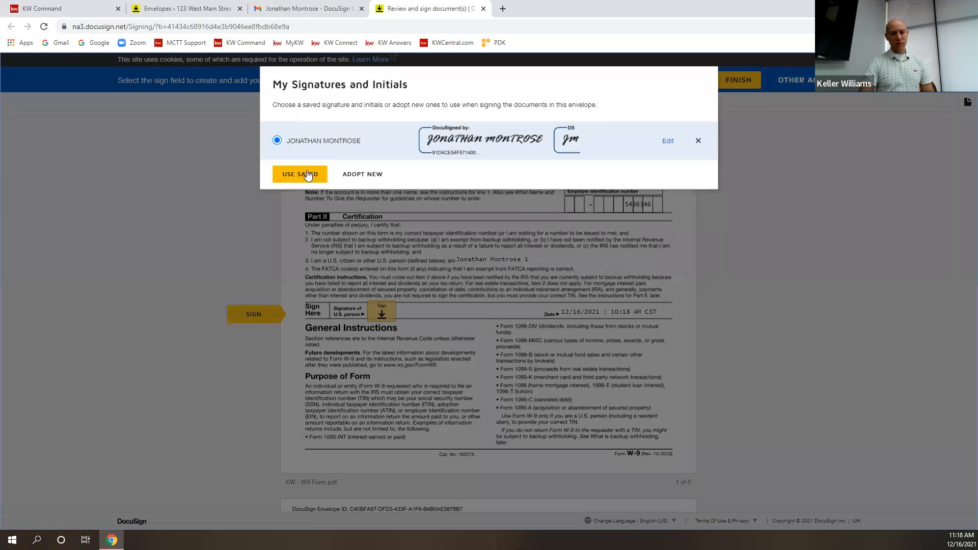
click(780, 178)
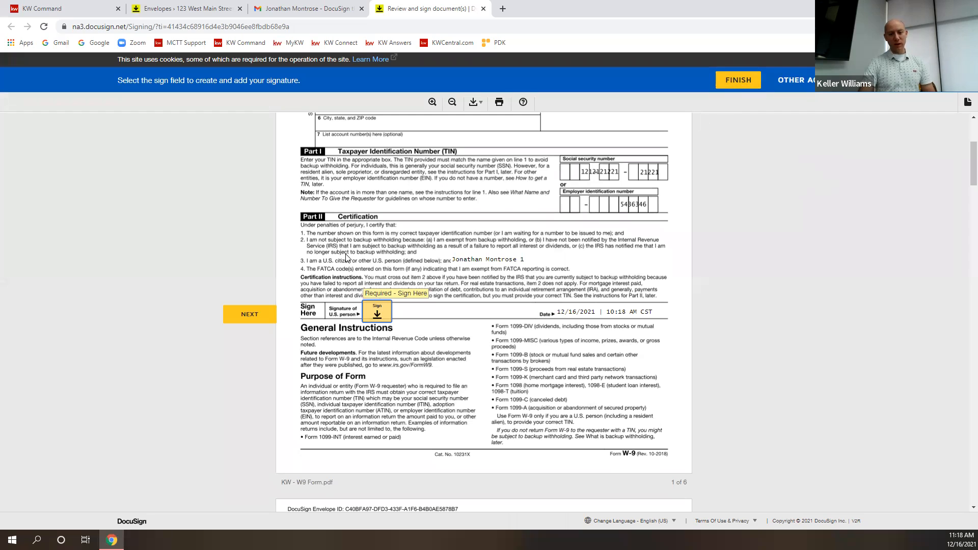
click(377, 311)
click(311, 326)
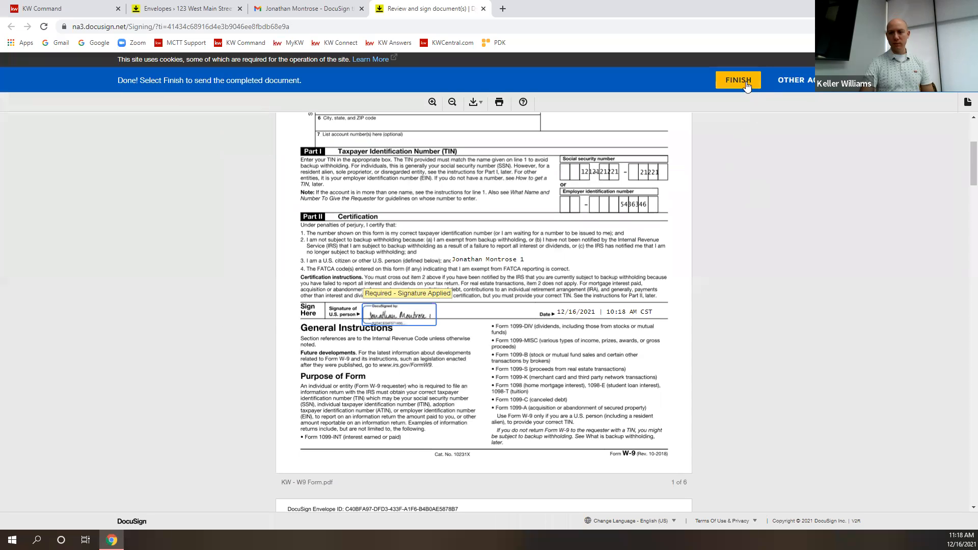
click(747, 85)
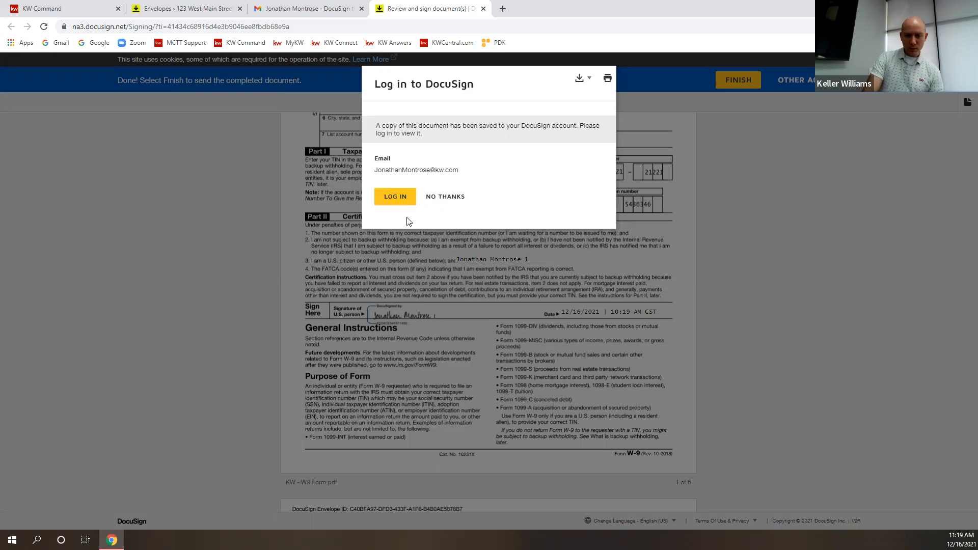
click(434, 199)
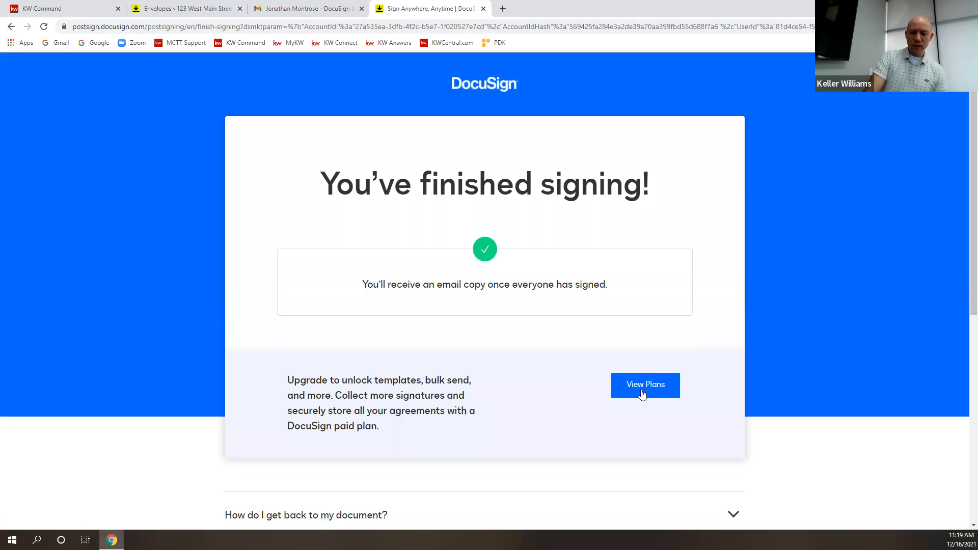
click(484, 8)
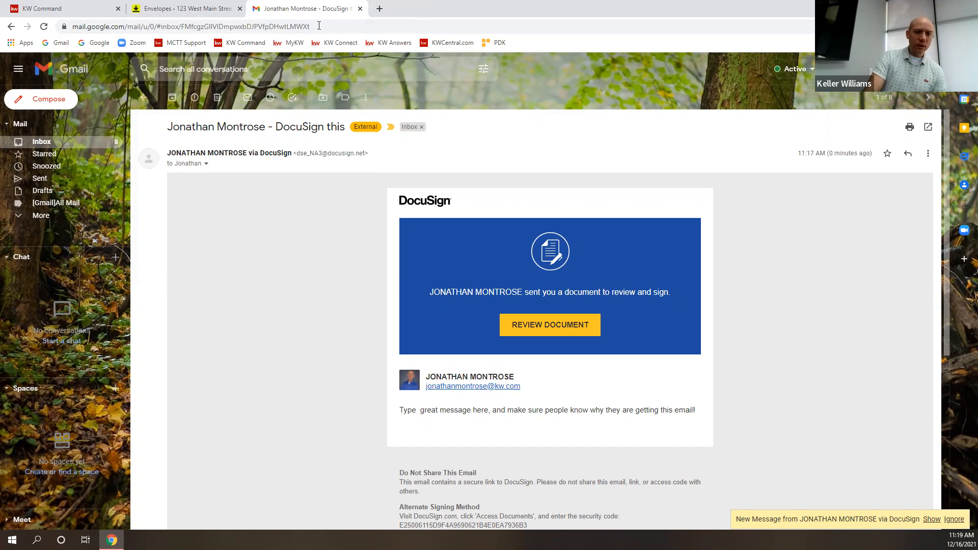
Close the Gmail tab with Ctrl+W to return to DocuSign Rooms.
key(ctrl+w)
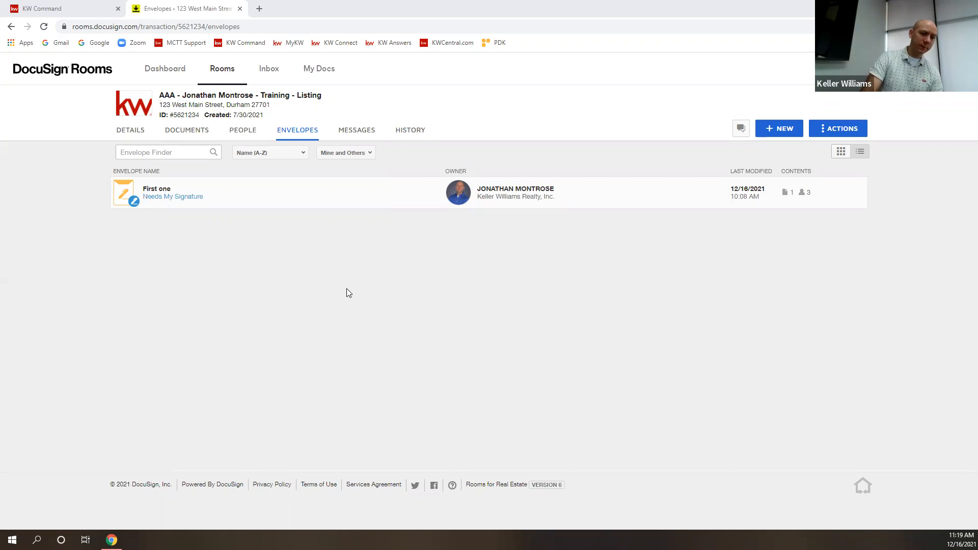
Reload the envelopes, check the First one envelope's recipients, then go to the Dashboard.
click(44, 27)
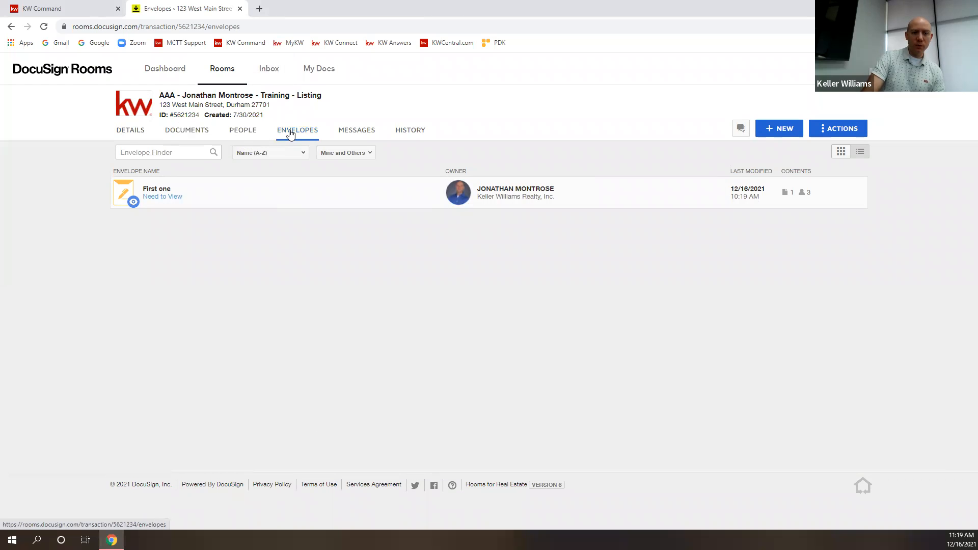
click(161, 199)
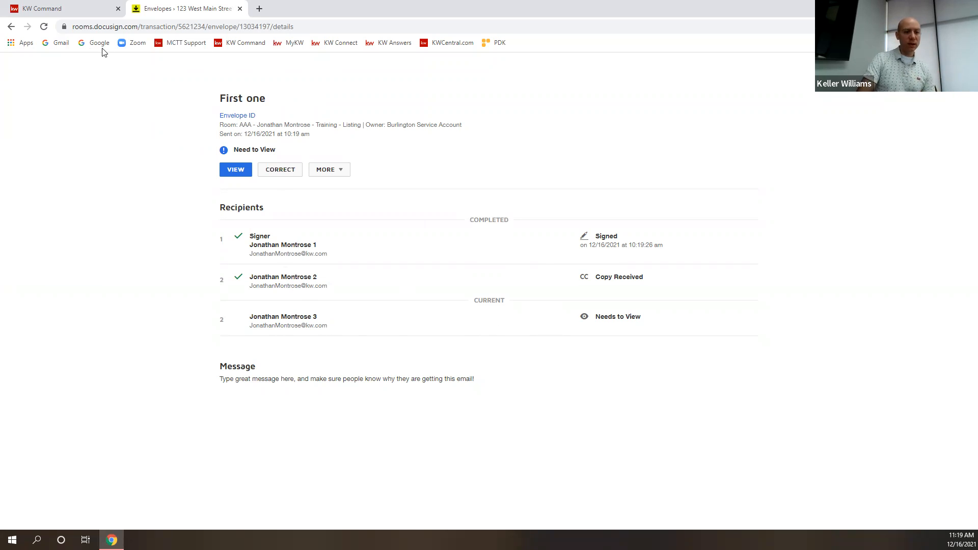
click(957, 72)
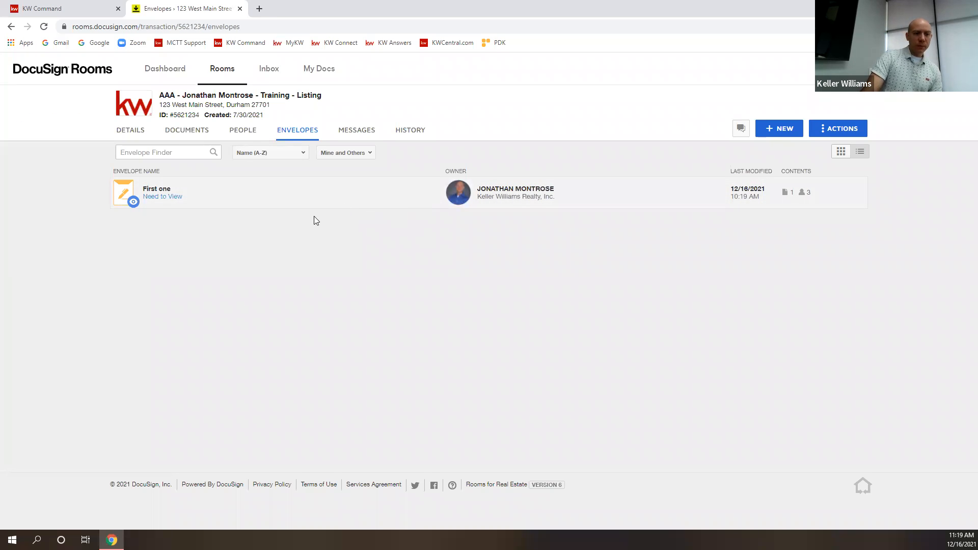
click(165, 70)
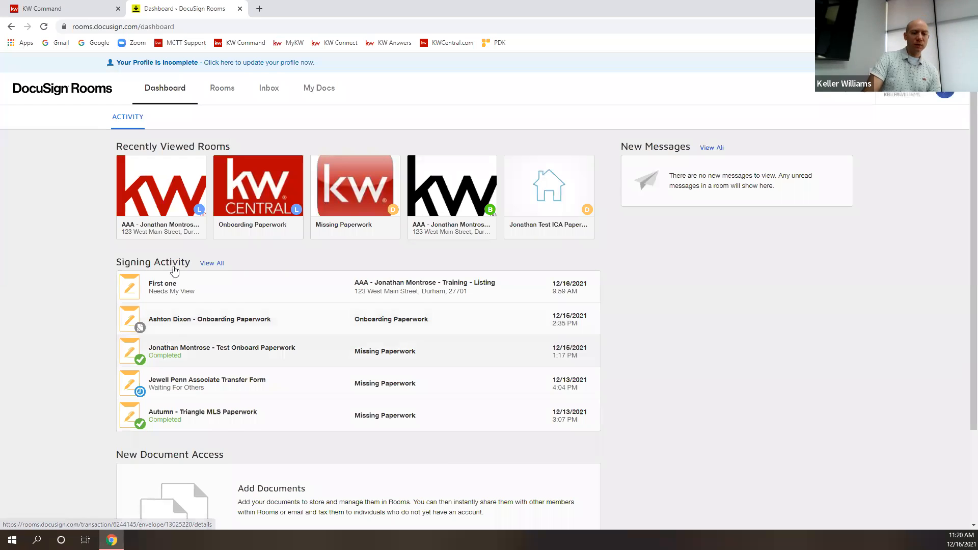
Open the AAA training listing room's documents, then switch back to the KW Command listing.
click(221, 91)
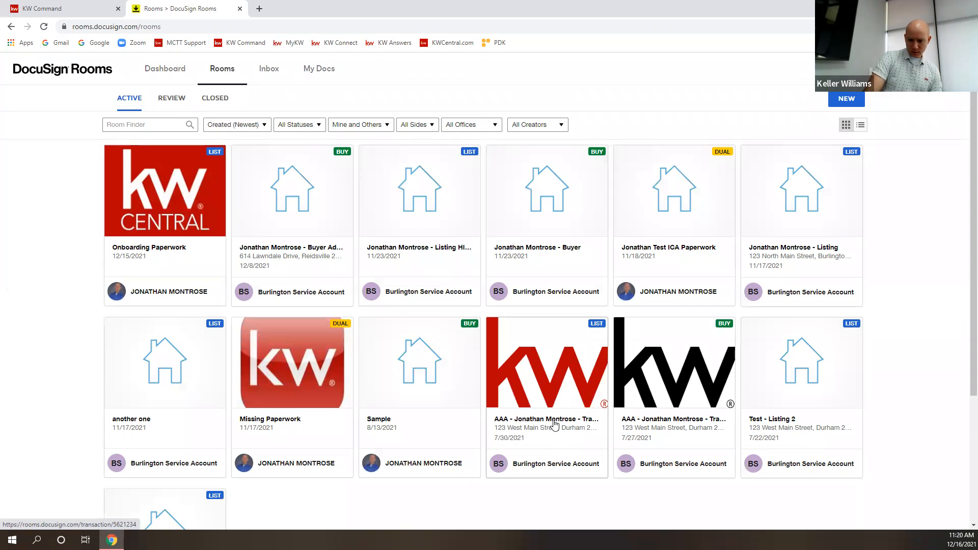
click(538, 389)
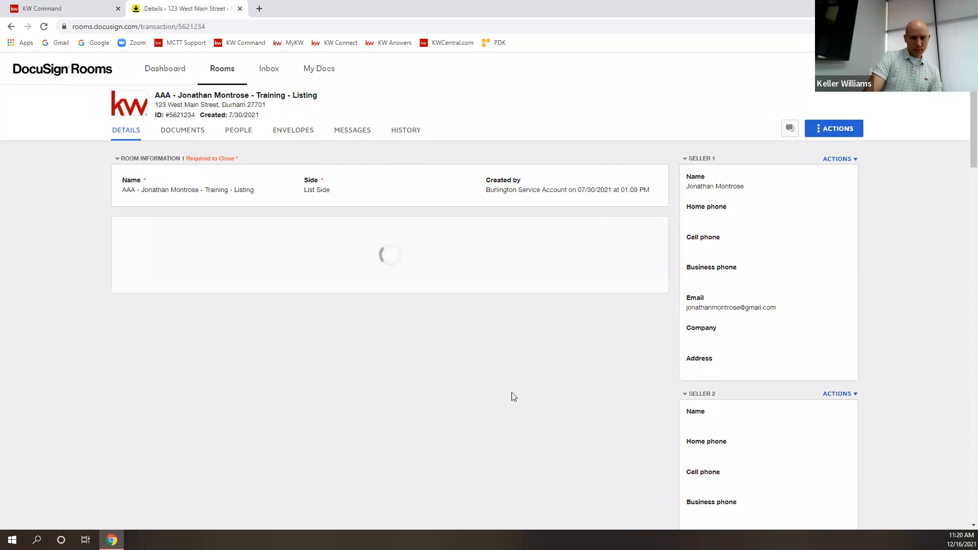
click(189, 135)
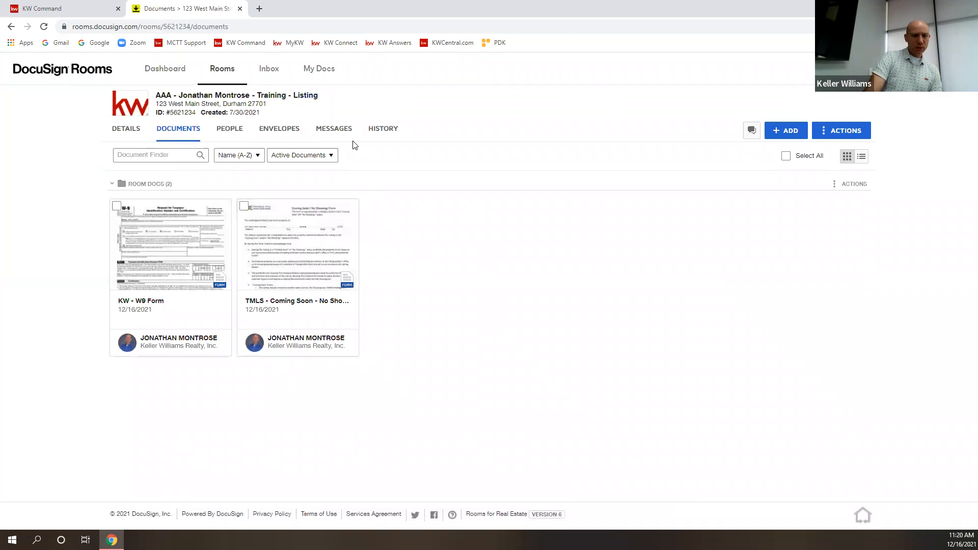
click(69, 10)
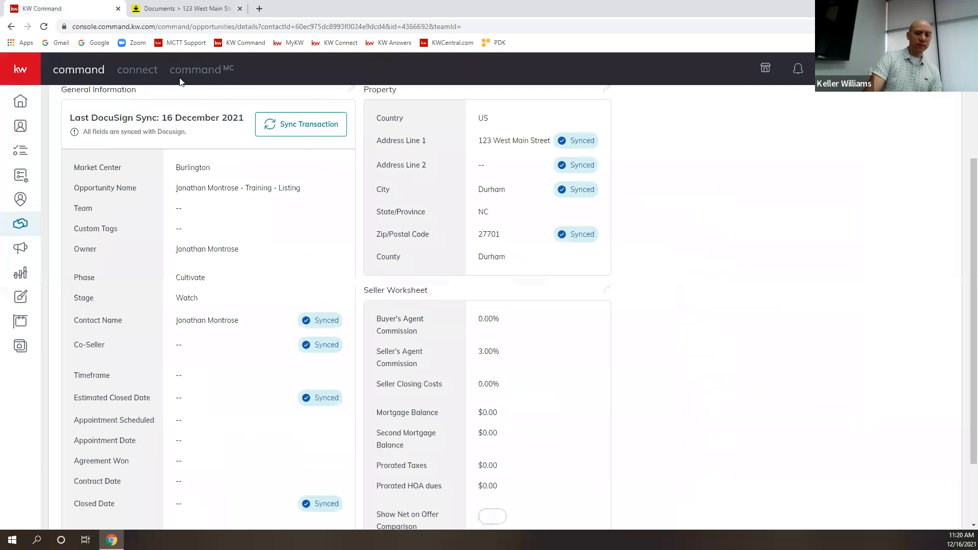
From the listing's Documents checklist, follow Go To Transaction to the room's Envelopes tab.
scroll(340, 240, up, 2)
click(417, 179)
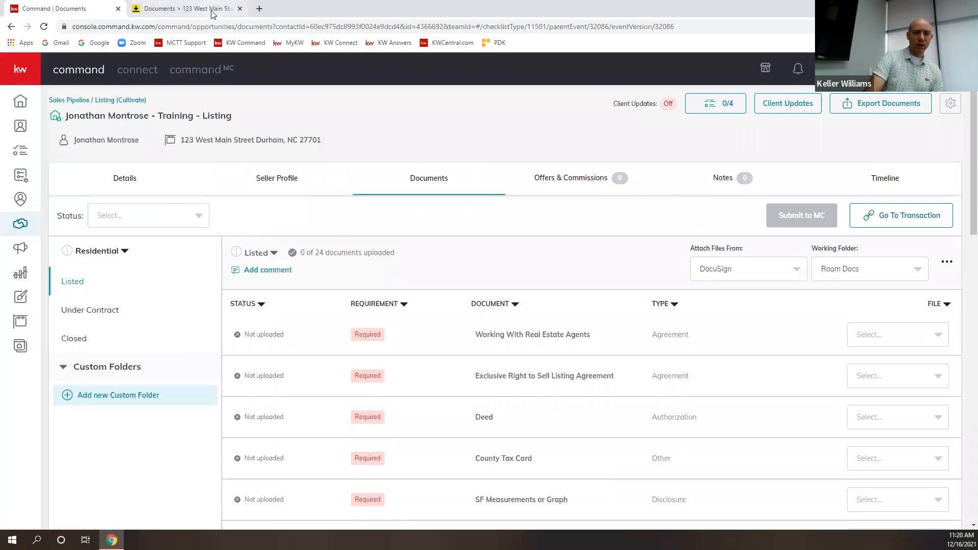
click(891, 222)
click(269, 132)
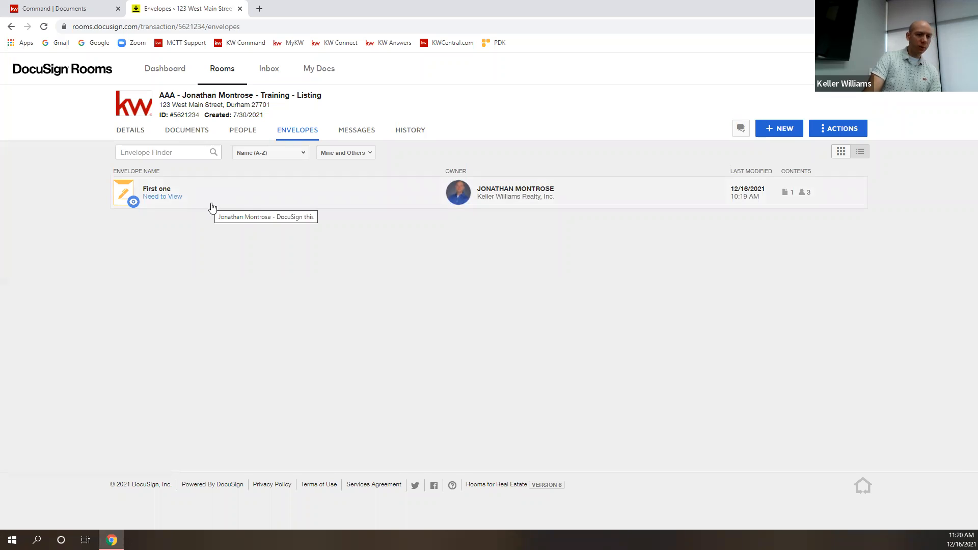
View the First one envelope as recipient, then refresh the list until it shows Completed.
click(123, 196)
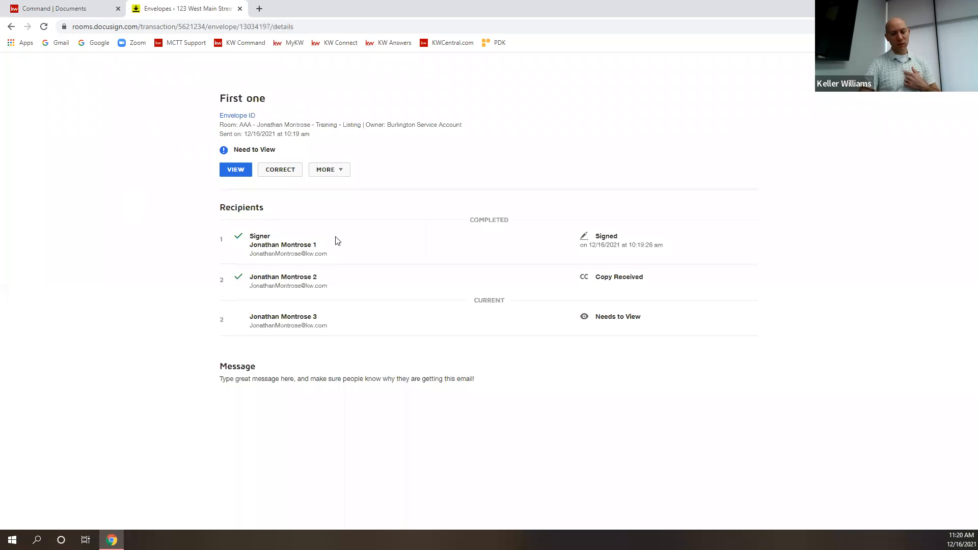
click(237, 172)
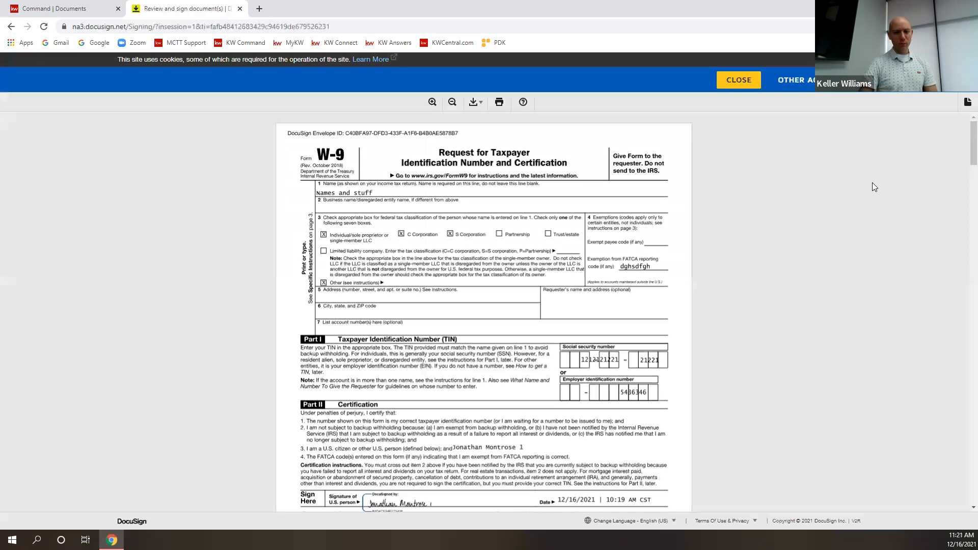
click(738, 80)
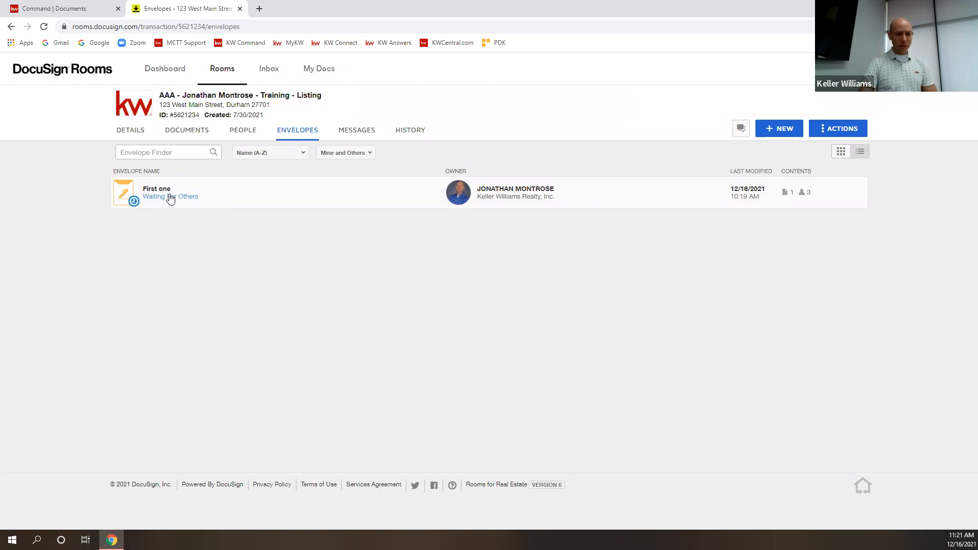
click(44, 27)
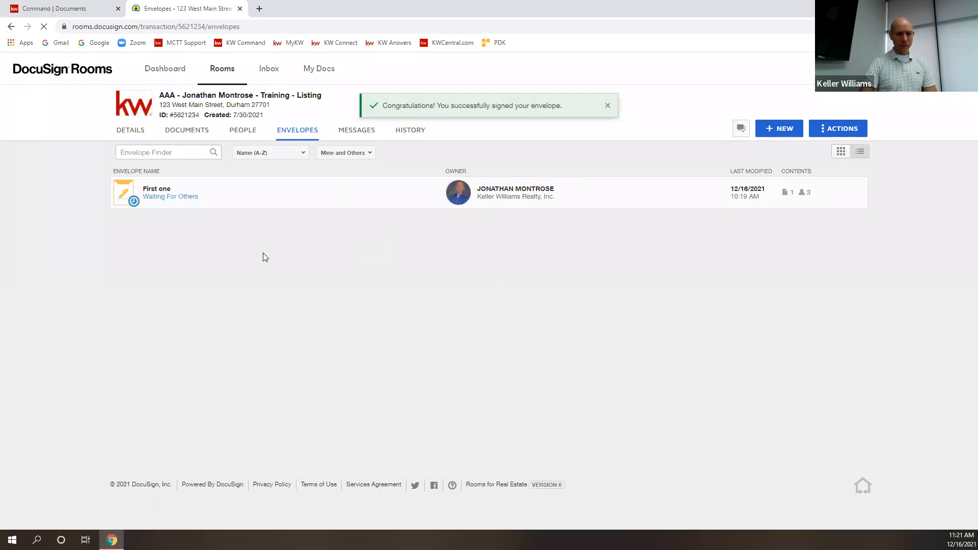
click(160, 199)
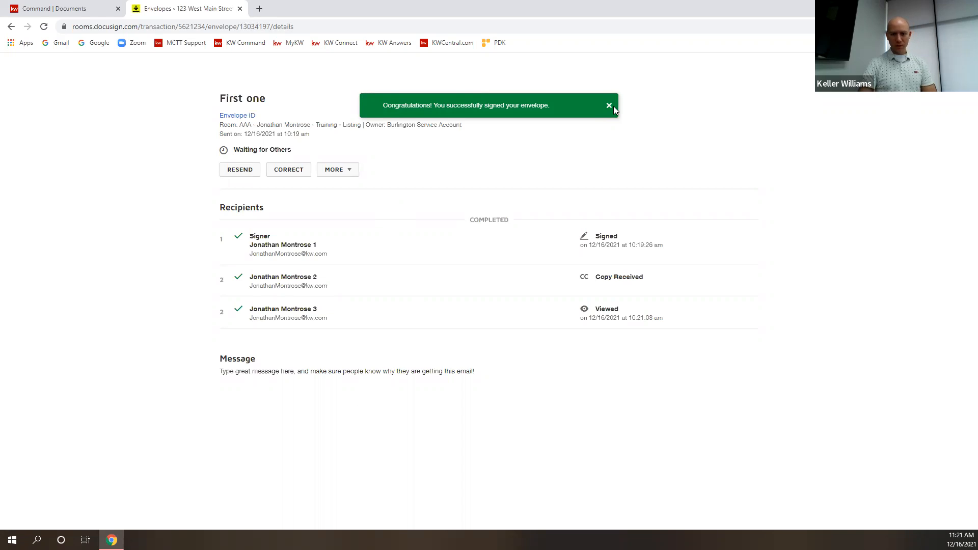
click(957, 72)
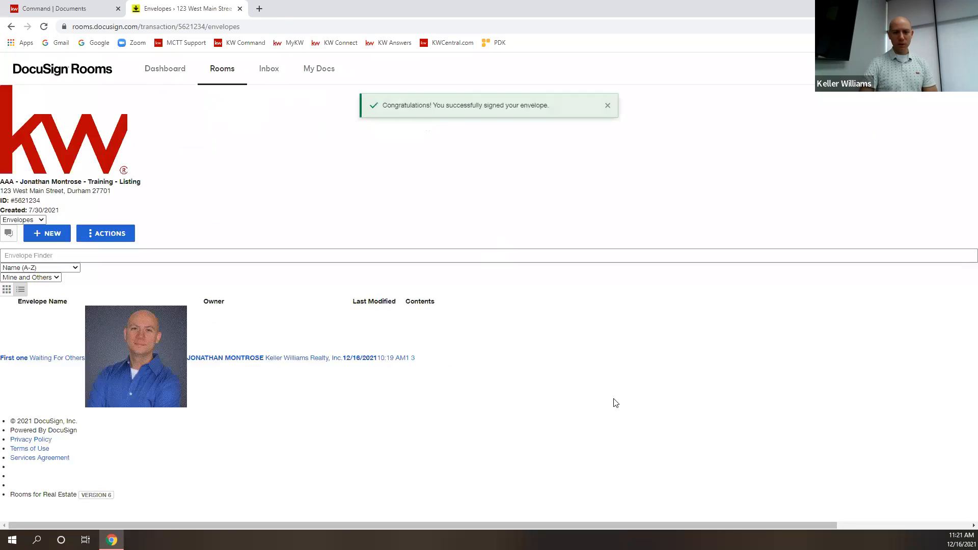
click(45, 27)
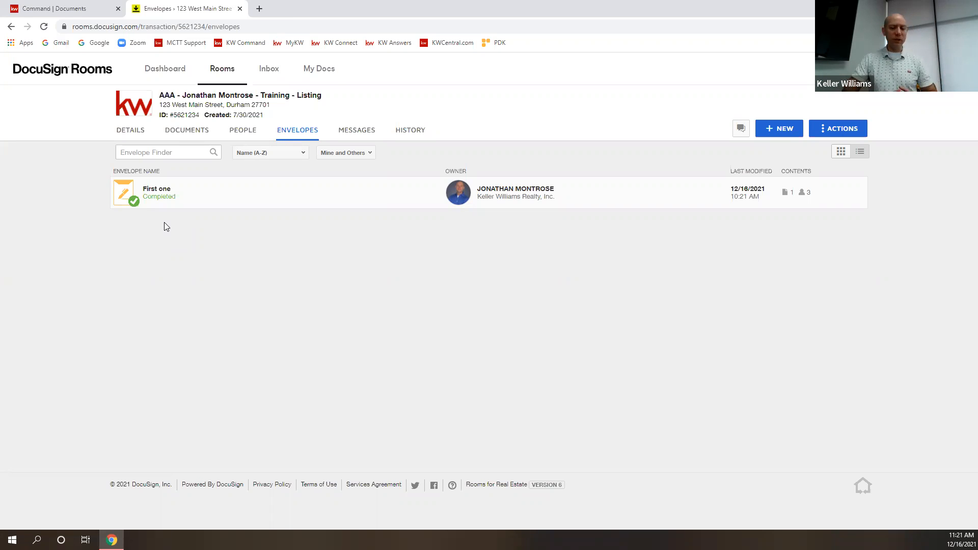
Check the completed First one envelope, then show the room's documents with the signed W-9.
click(158, 197)
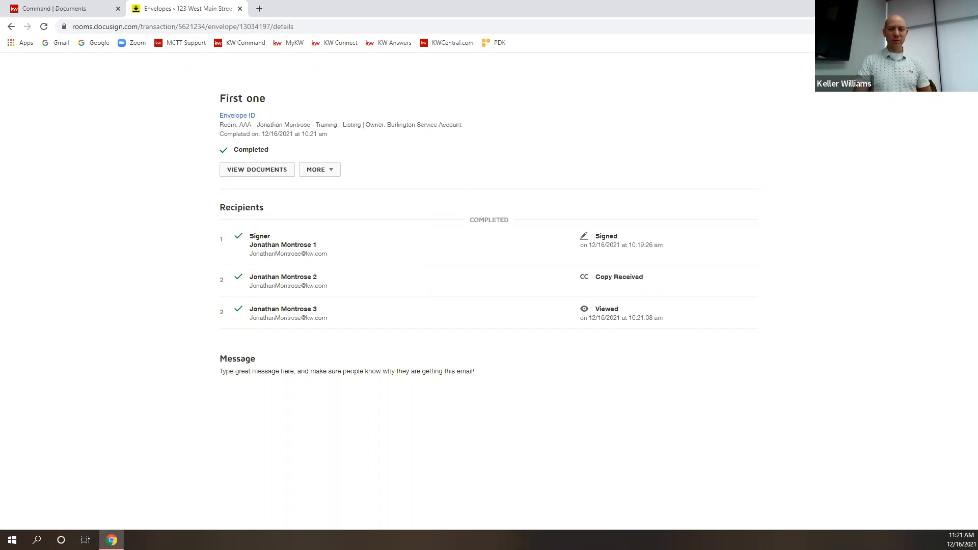
click(958, 69)
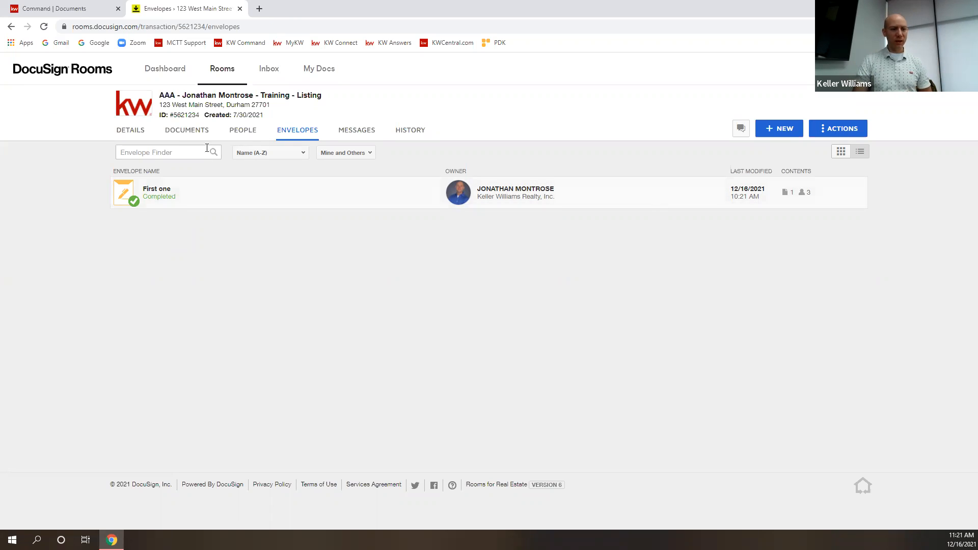
click(198, 132)
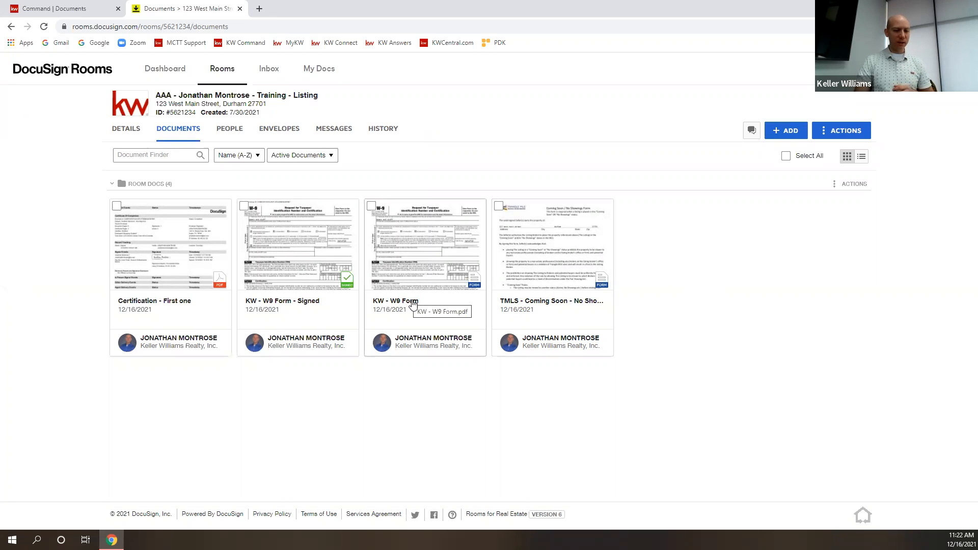
click(431, 274)
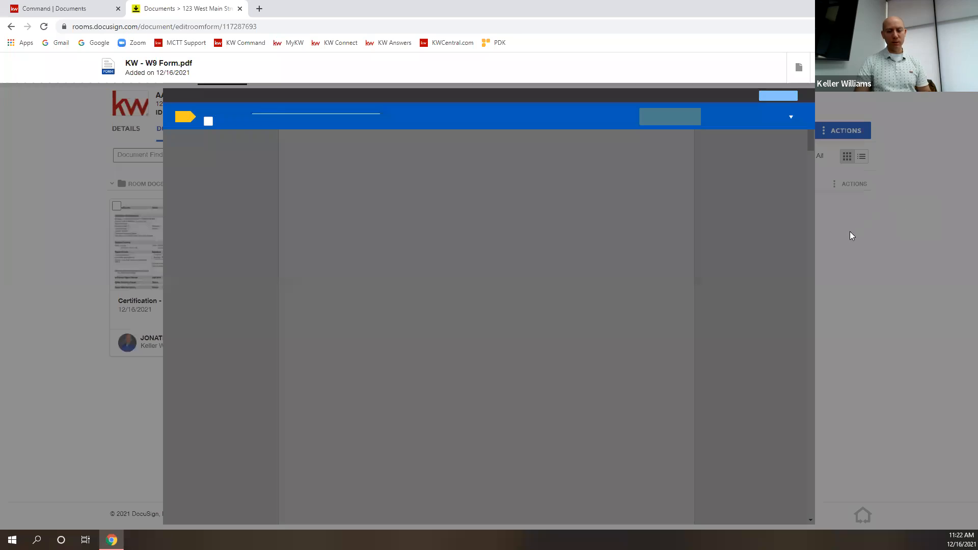
scroll(538, 348, down, 5)
scroll(539, 347, down, 15)
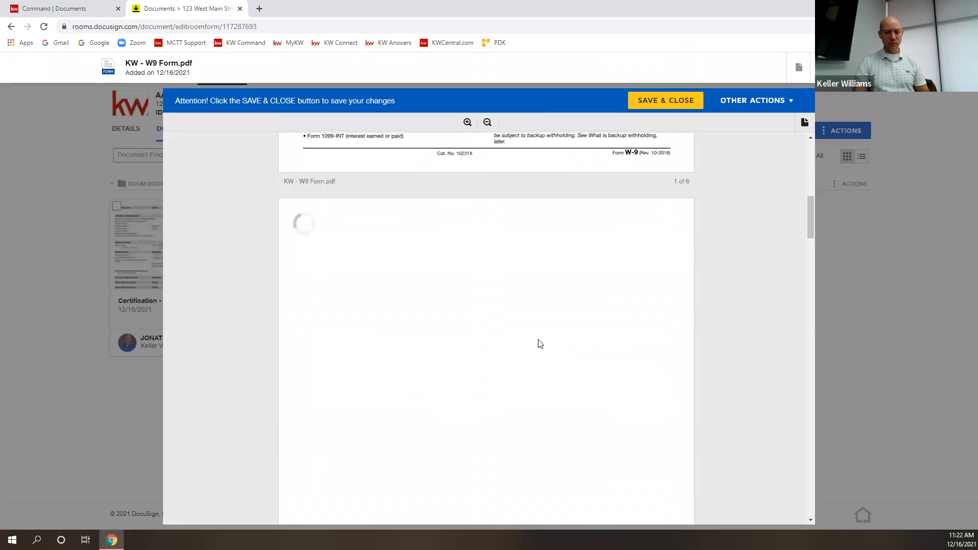
scroll(547, 367, down, 8)
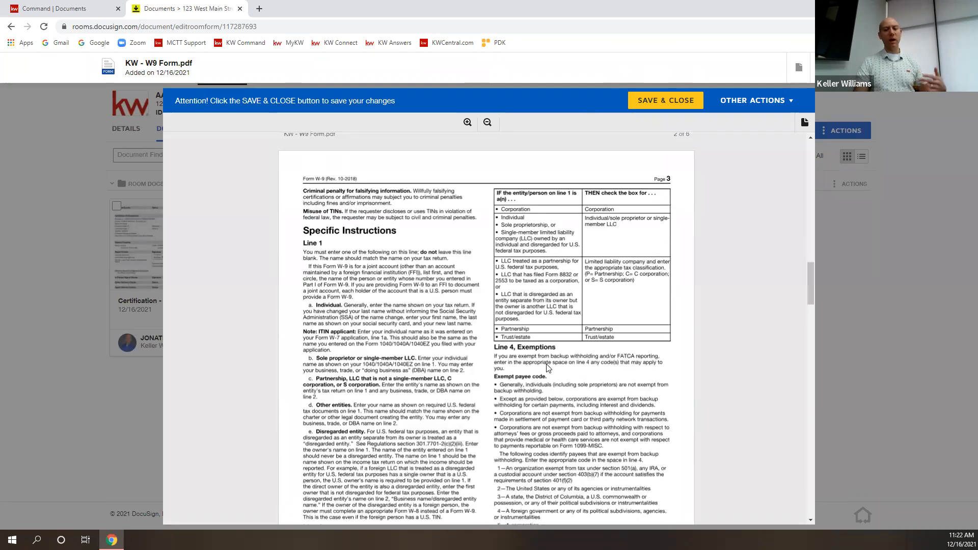
scroll(547, 367, up, 8)
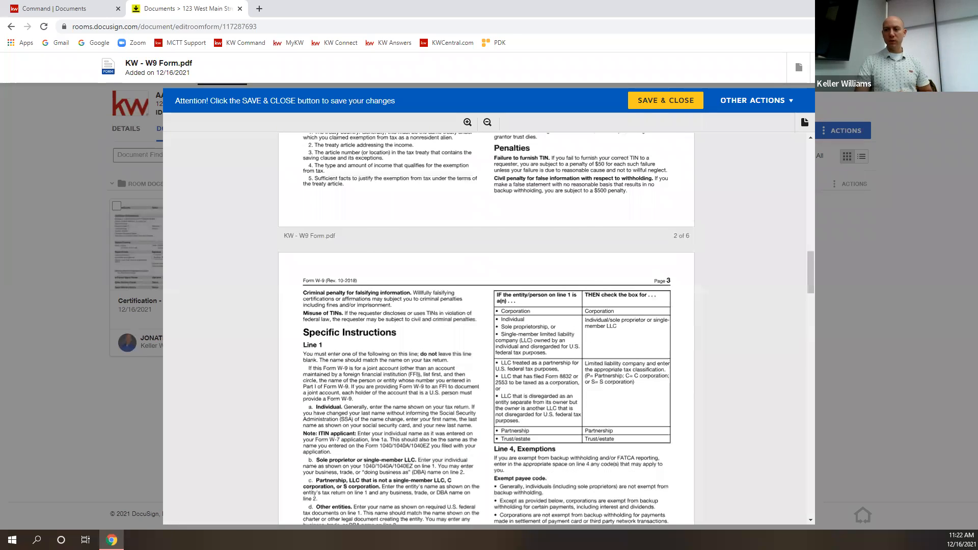
click(964, 67)
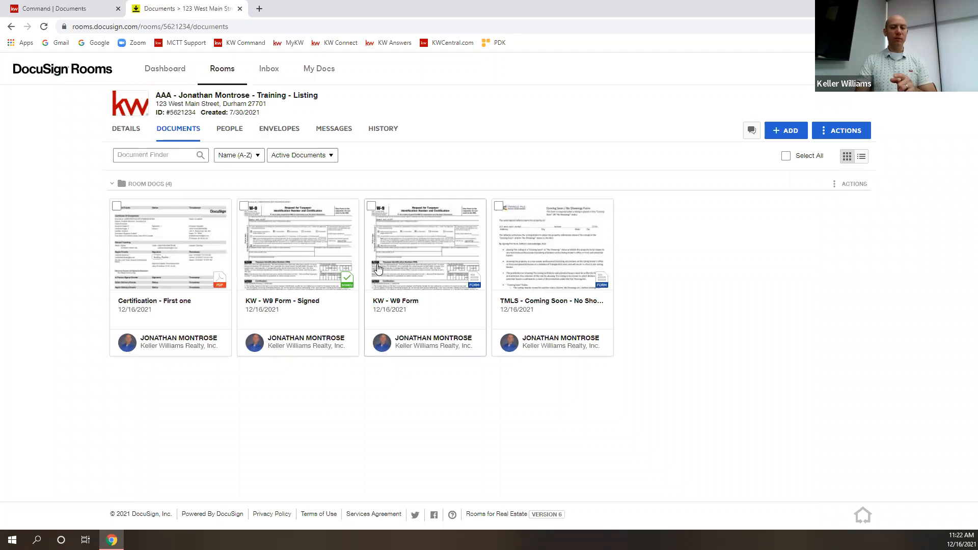
click(321, 251)
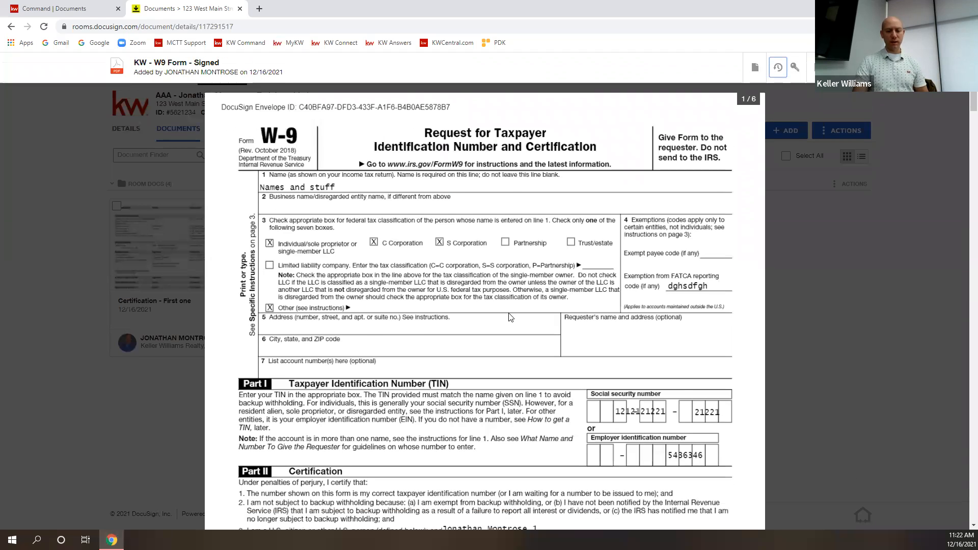
scroll(633, 306, down, 5)
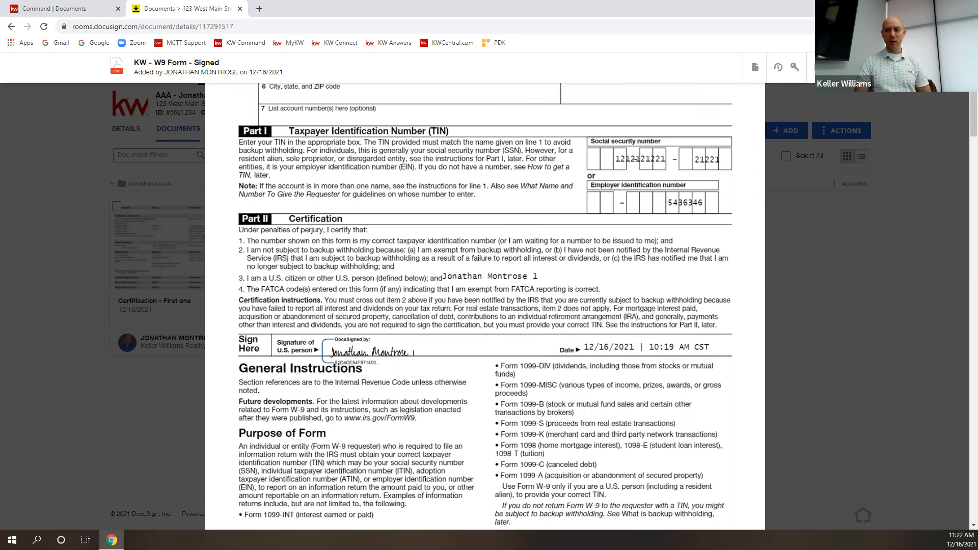
click(857, 105)
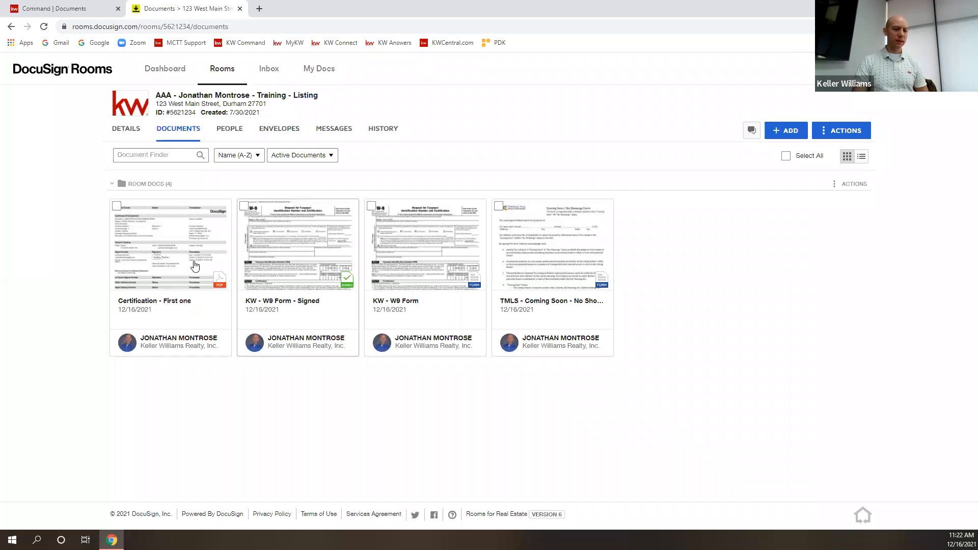
click(177, 253)
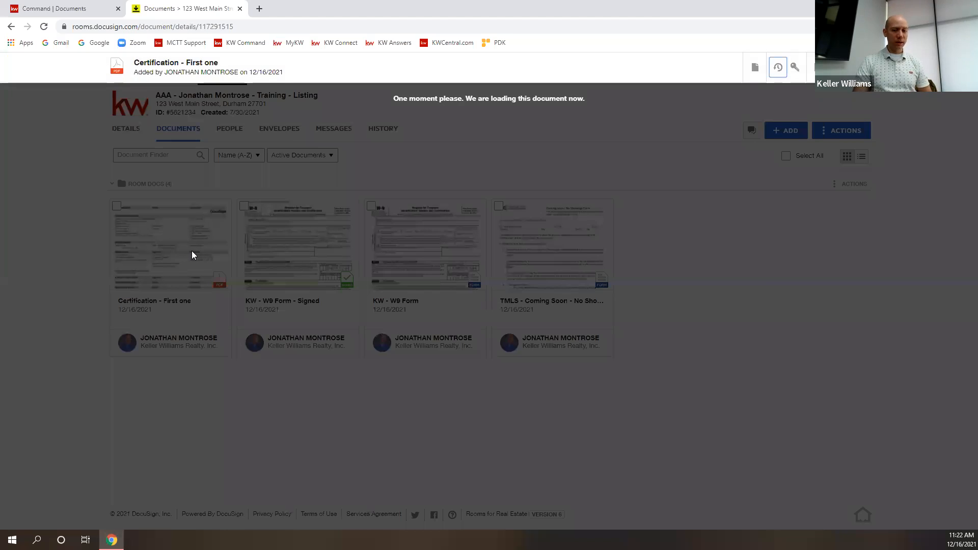
scroll(512, 287, down, 3)
scroll(512, 294, down, 6)
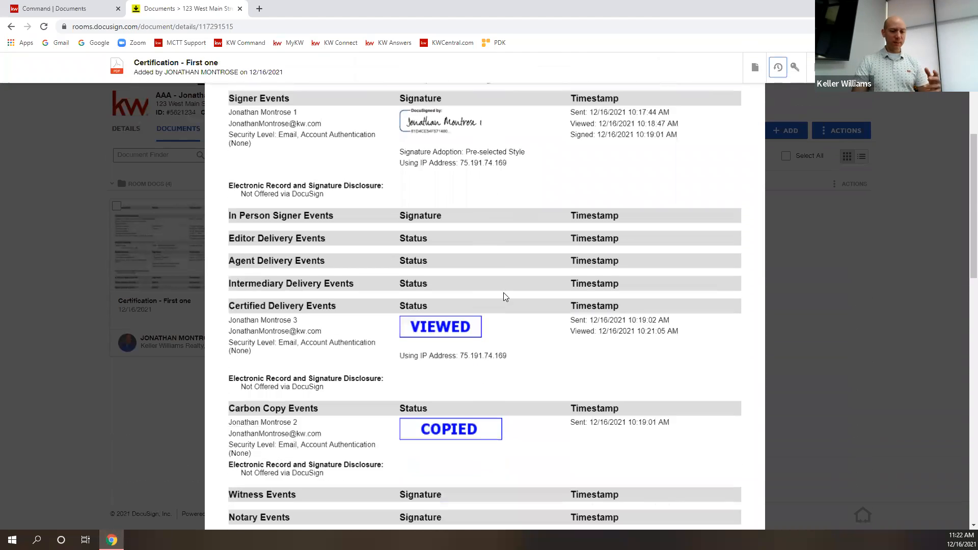
scroll(562, 299, down, 3)
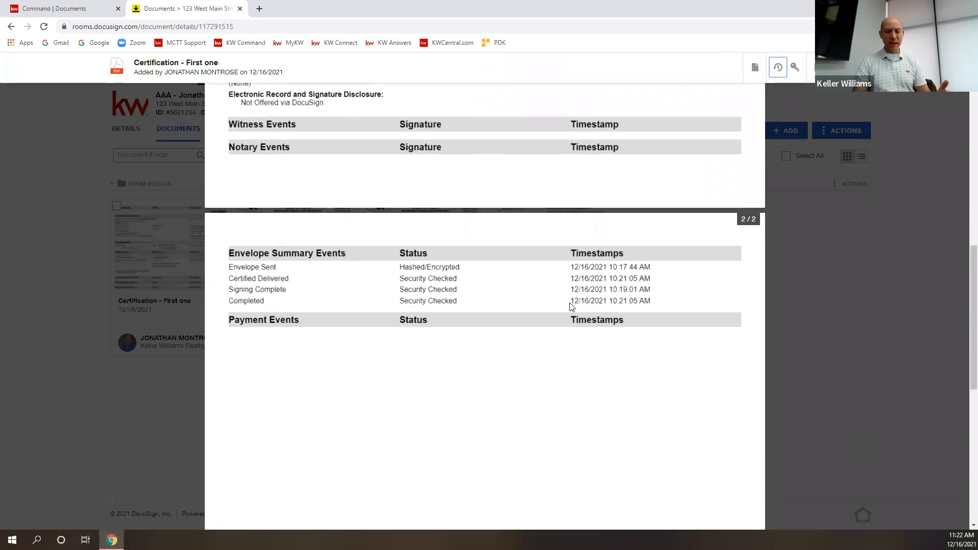
scroll(756, 305, up, 5)
scroll(757, 305, up, 4)
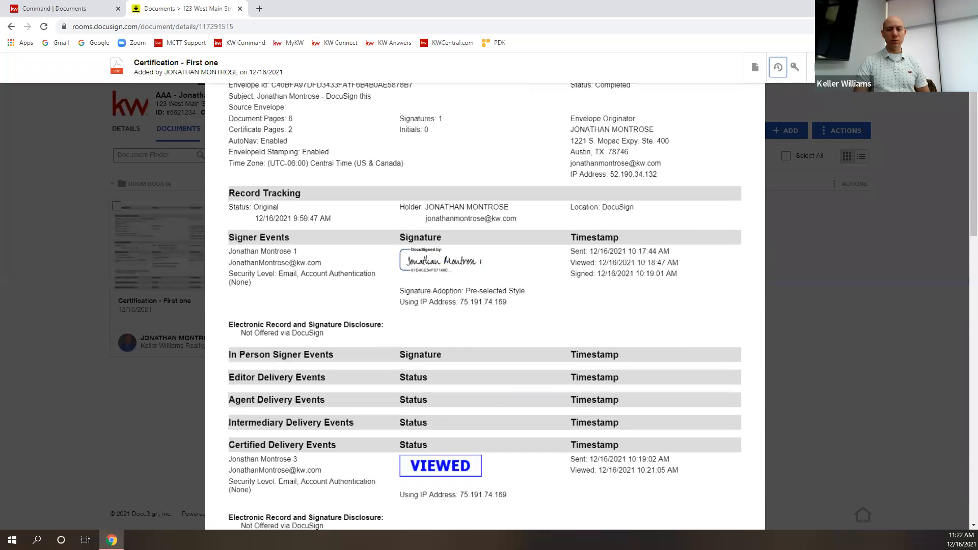
click(795, 183)
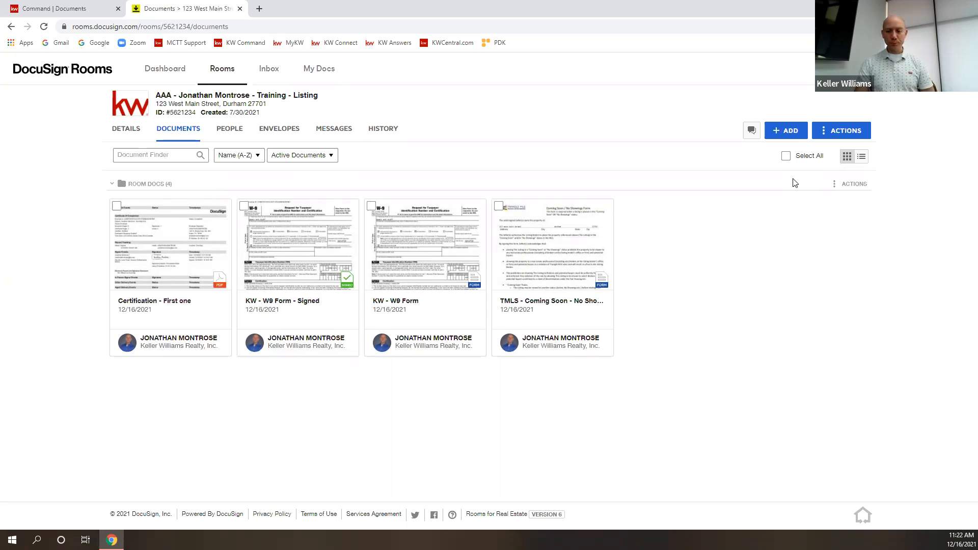
Check the add-document, status filter and Name sort choices, then tick the TMLS coming-soon document's checkbox.
click(785, 131)
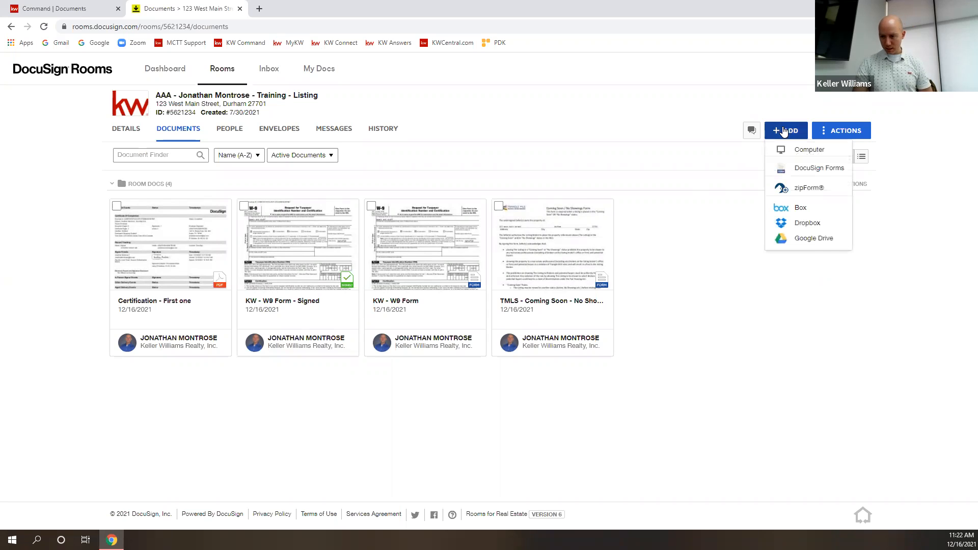
click(685, 252)
right_click(686, 250)
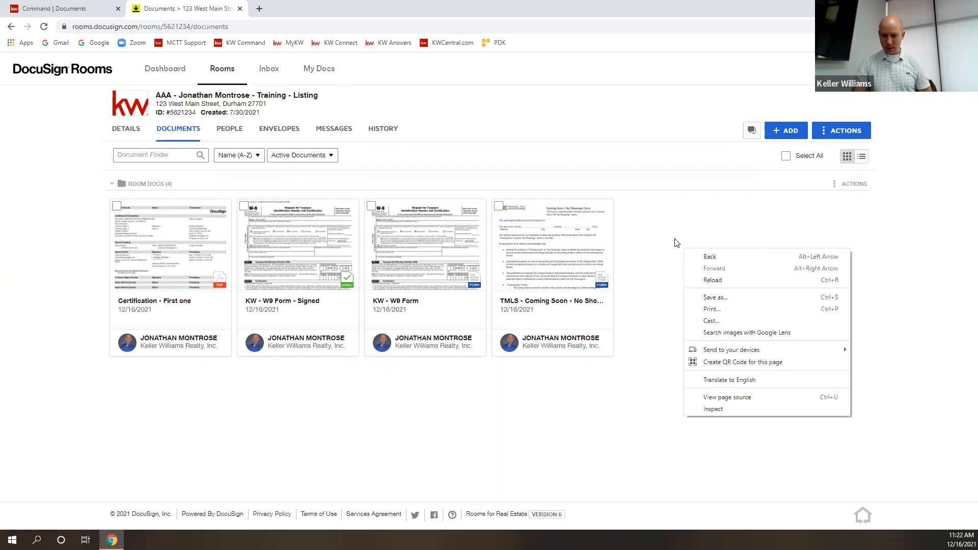
click(676, 243)
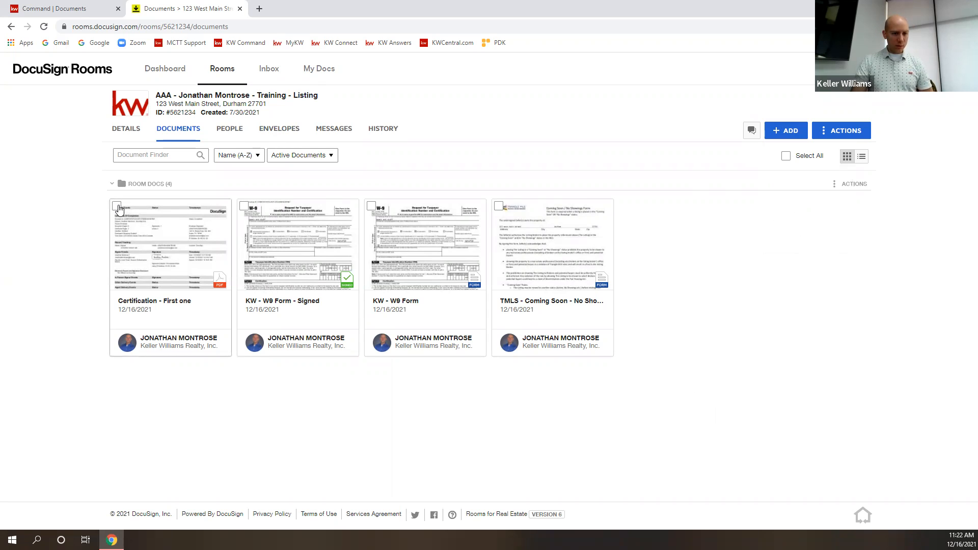
click(316, 161)
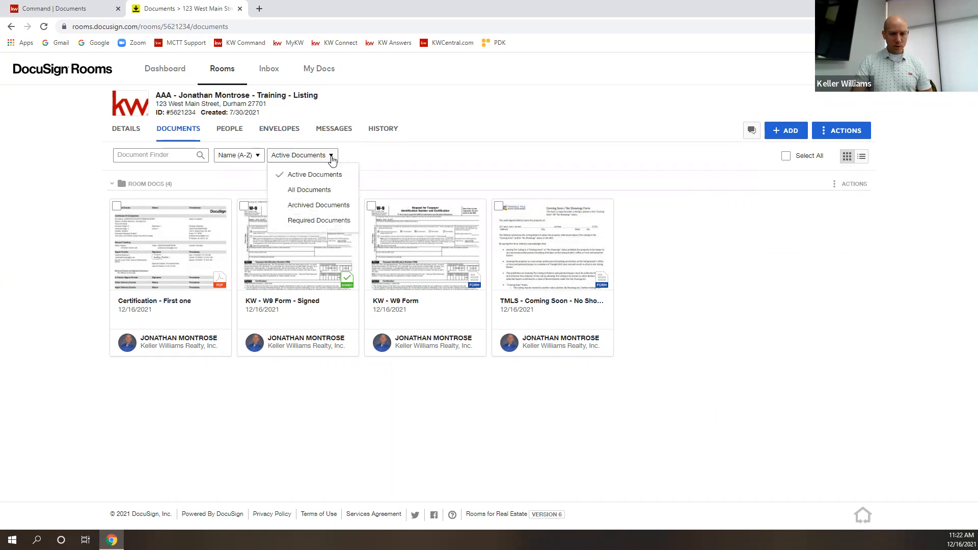
click(370, 158)
click(254, 159)
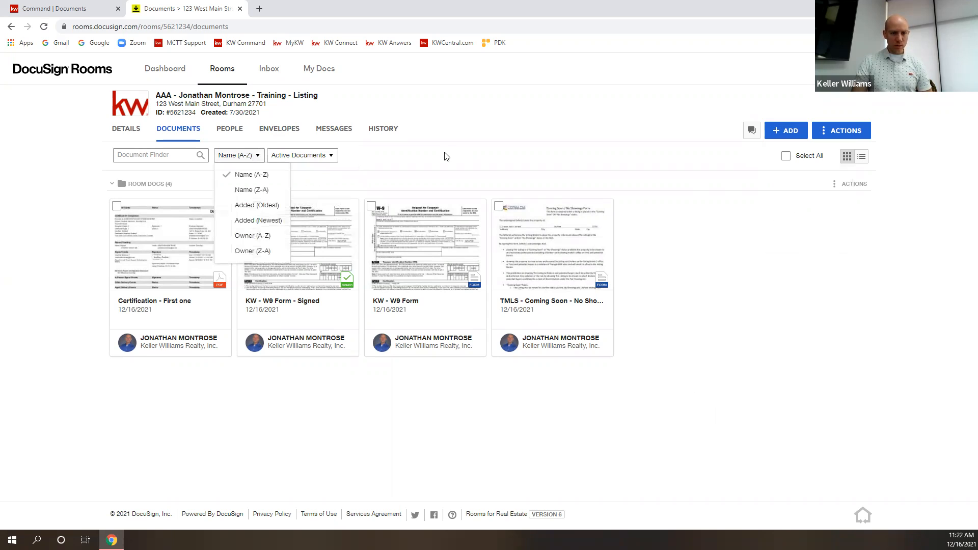
click(447, 156)
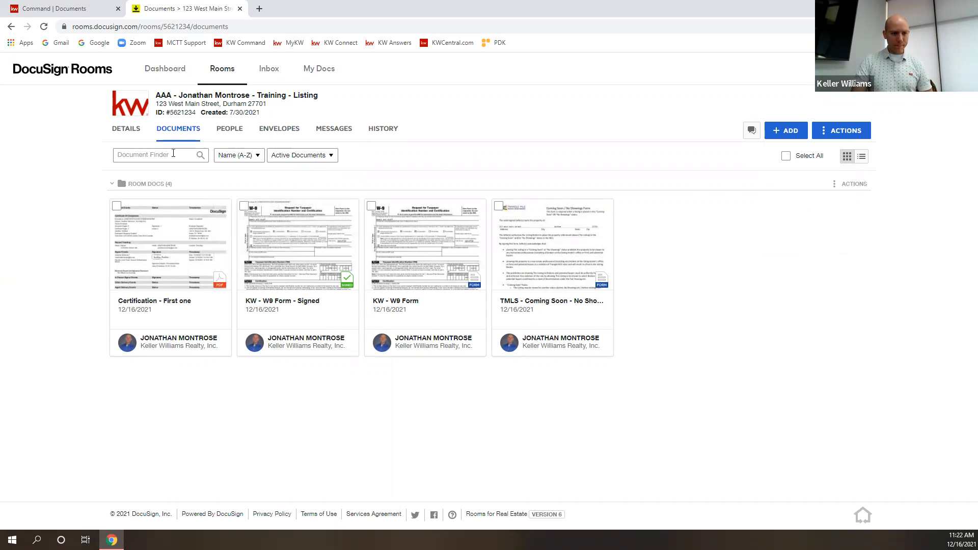
click(837, 189)
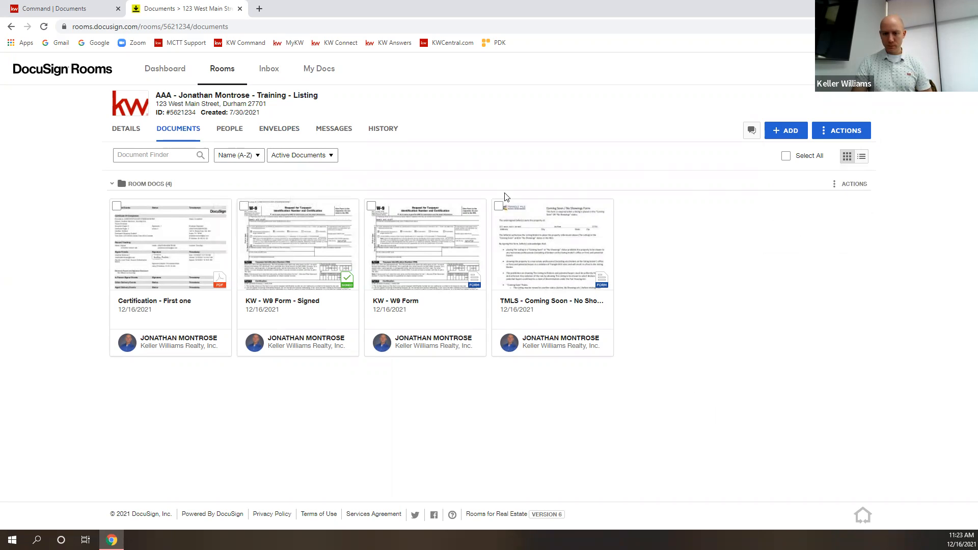
click(498, 208)
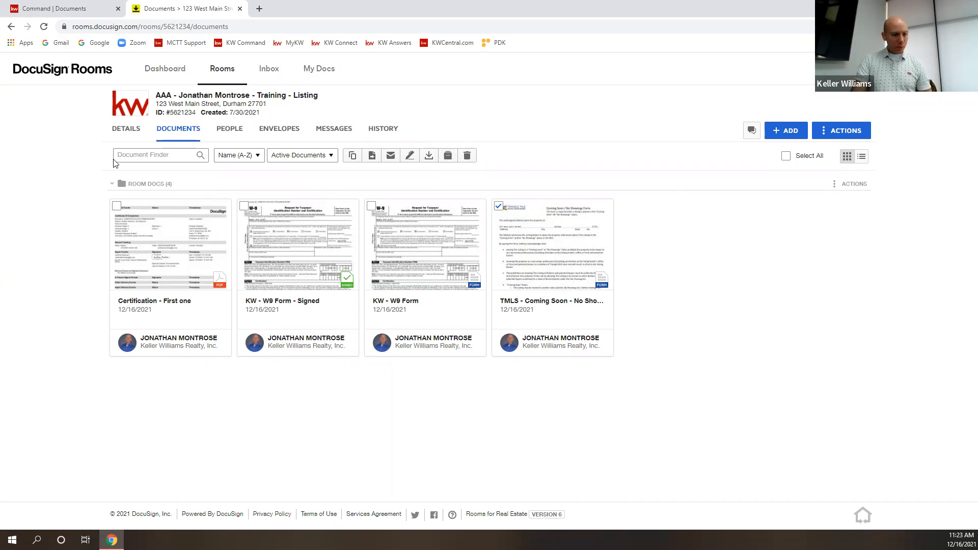
Re-expand Room Docs and untick the TMLS coming-soon document.
click(122, 184)
right_click(113, 207)
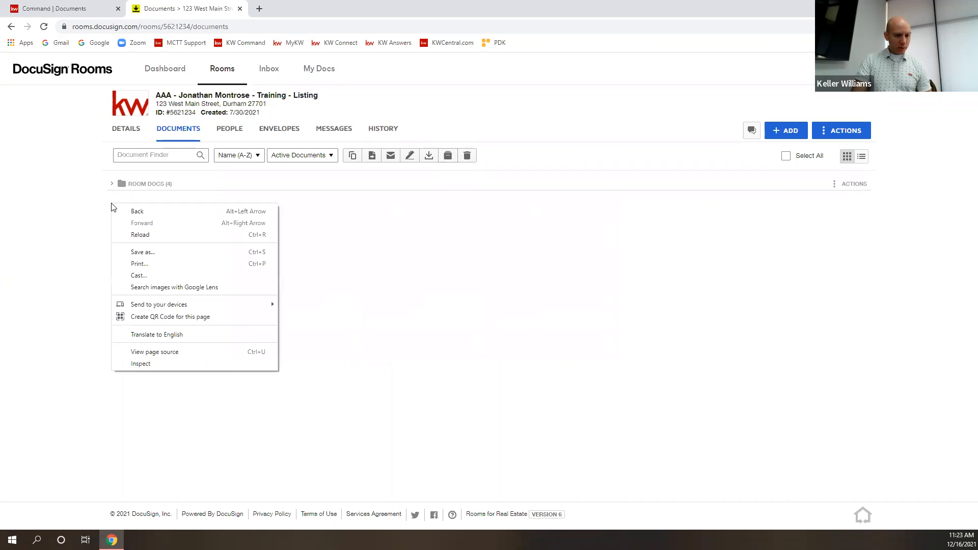
click(448, 251)
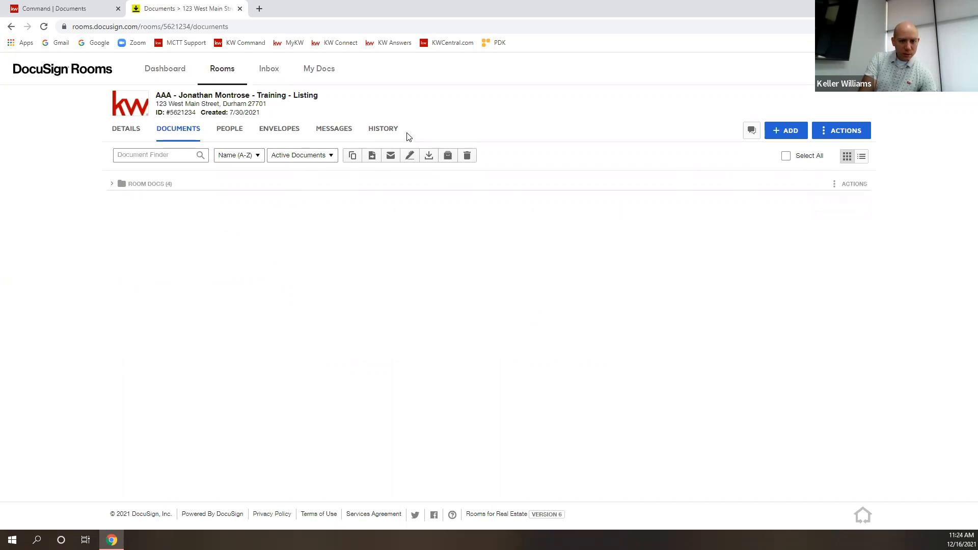
click(131, 185)
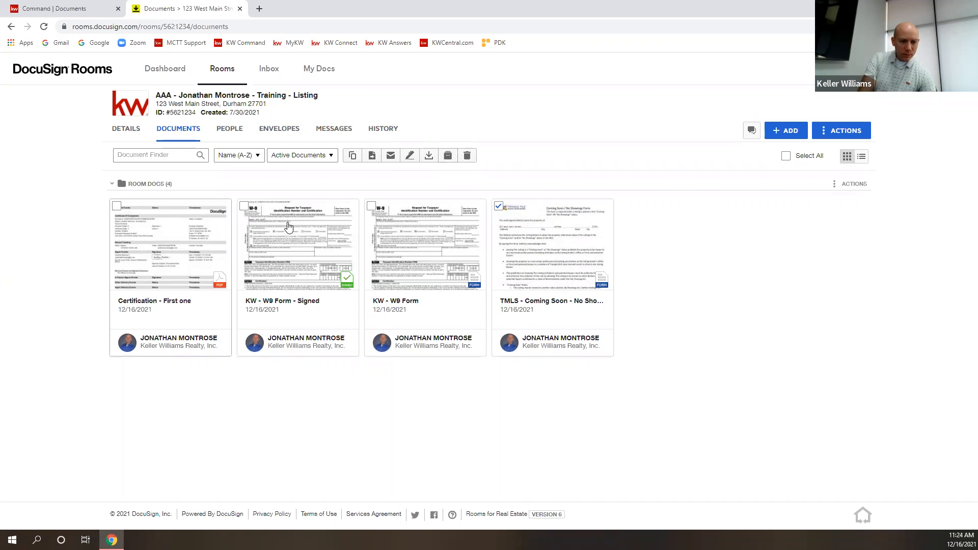
click(499, 206)
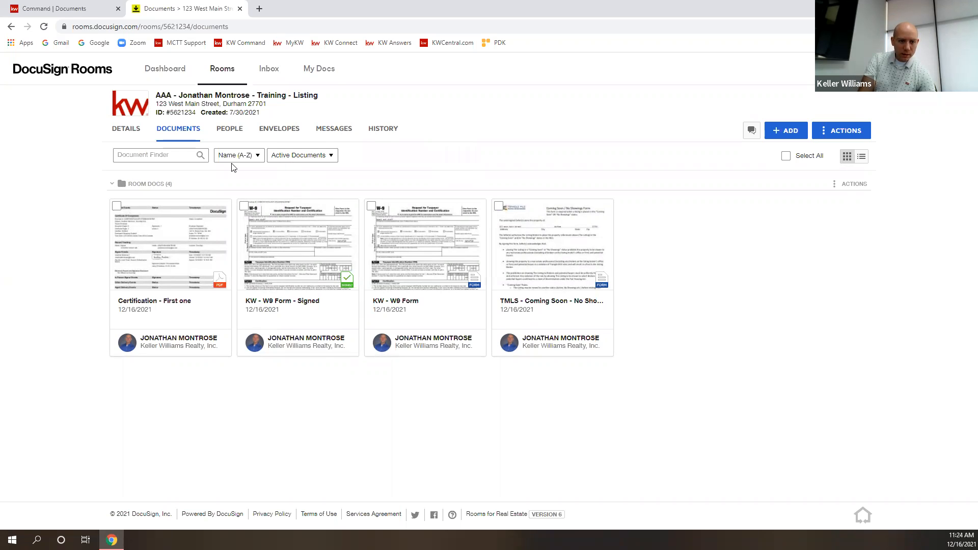
Collapse Room Docs again and dismiss the page and folder action menus.
click(121, 183)
right_click(123, 186)
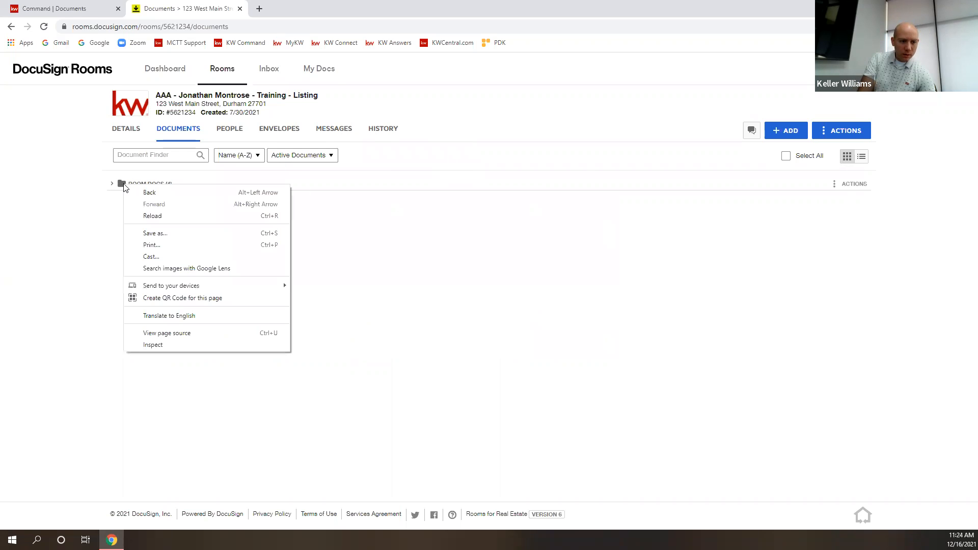
click(93, 226)
click(836, 185)
click(774, 282)
right_click(775, 283)
click(652, 251)
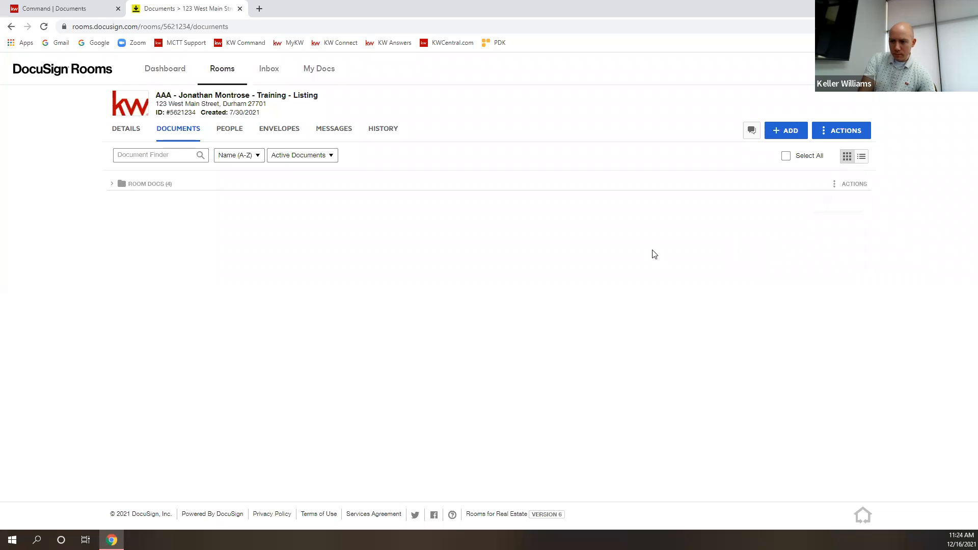
Add a folder named 'I found the folder button!' from ACTIONS > Add Folder.
click(786, 131)
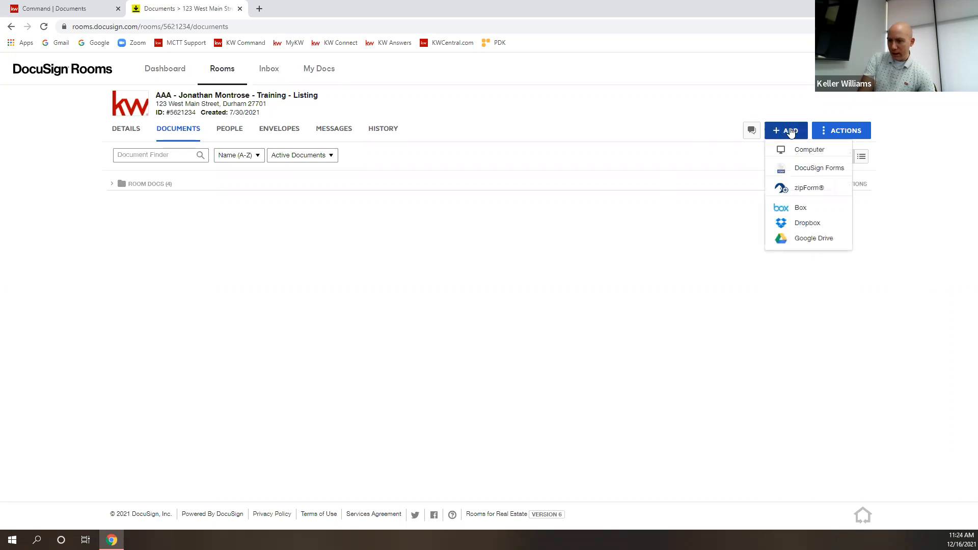
click(819, 132)
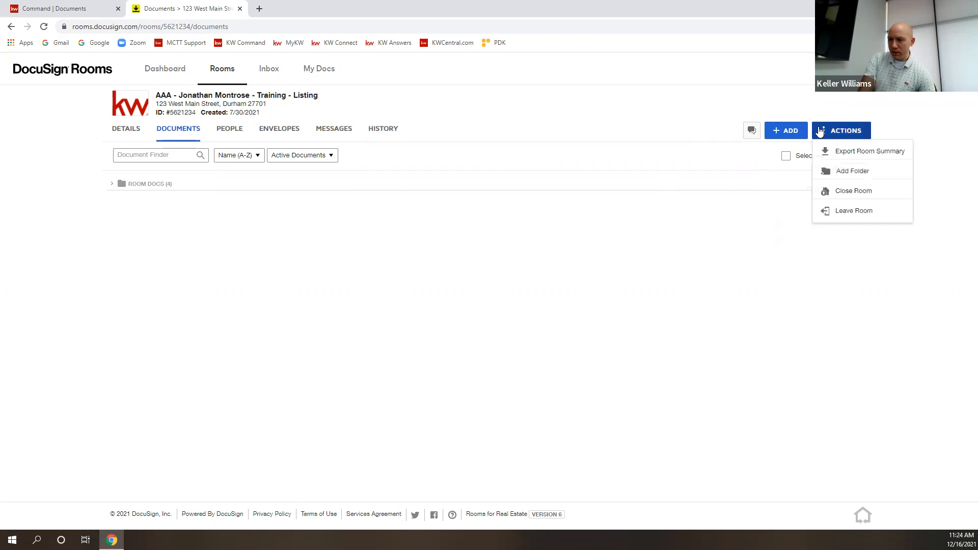
click(854, 173)
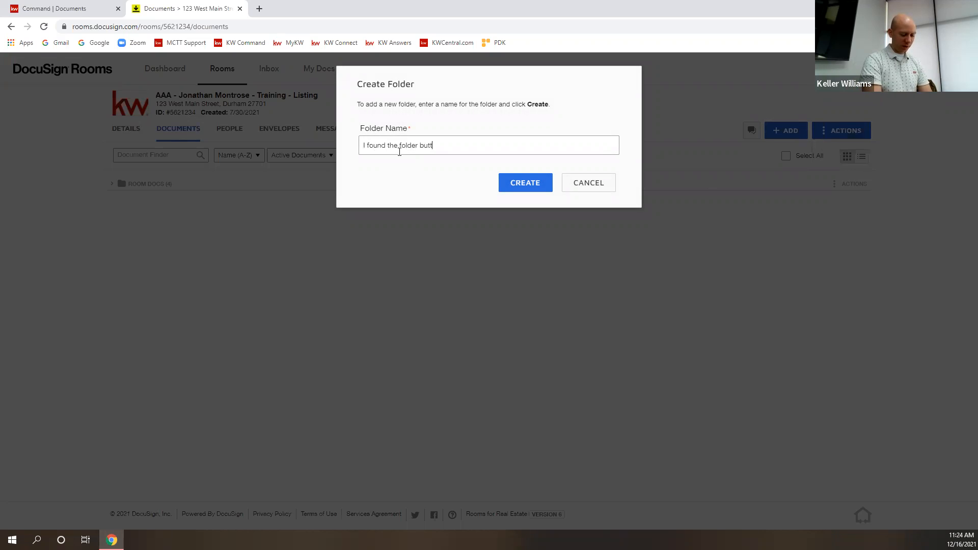
click(510, 182)
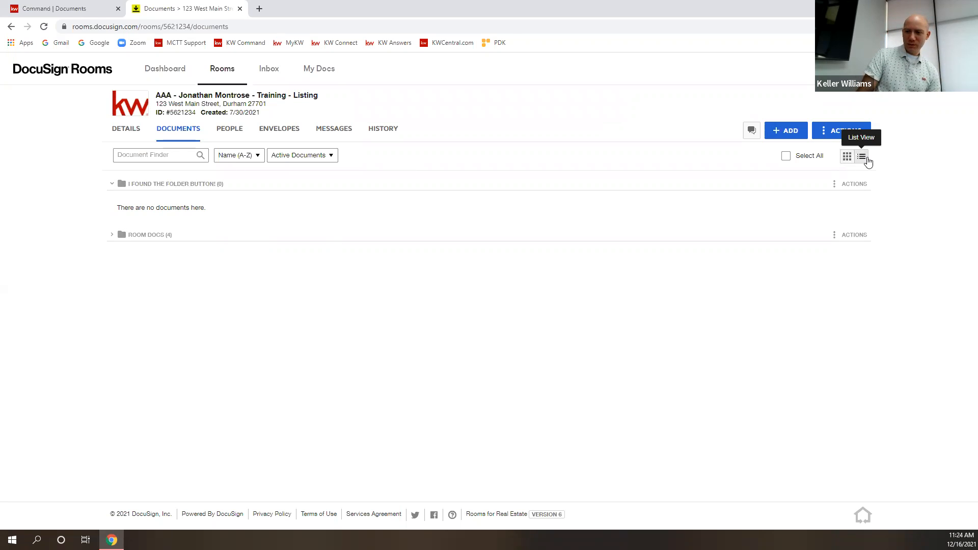
Expand Room Docs and the new folder, and try dragging KW - W9 Form across.
click(111, 236)
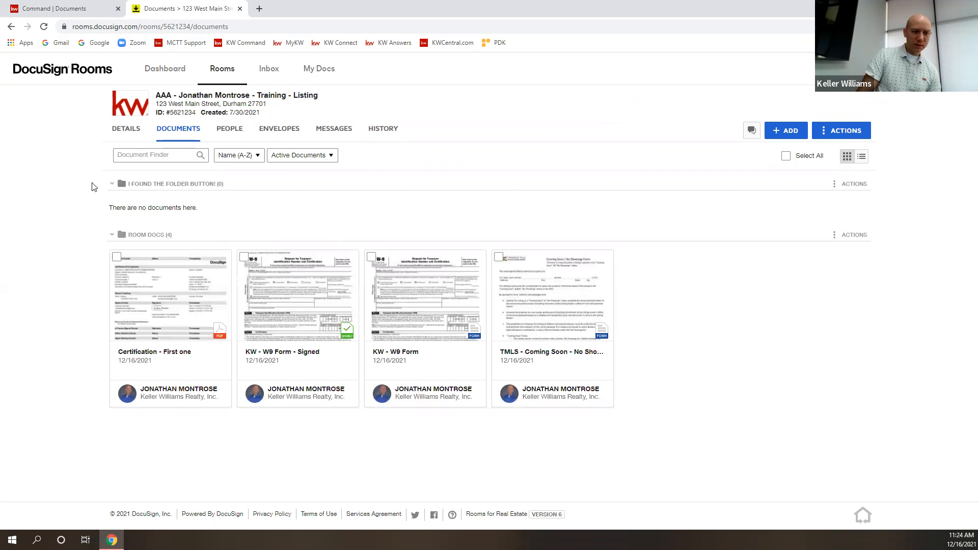
click(119, 184)
click(120, 185)
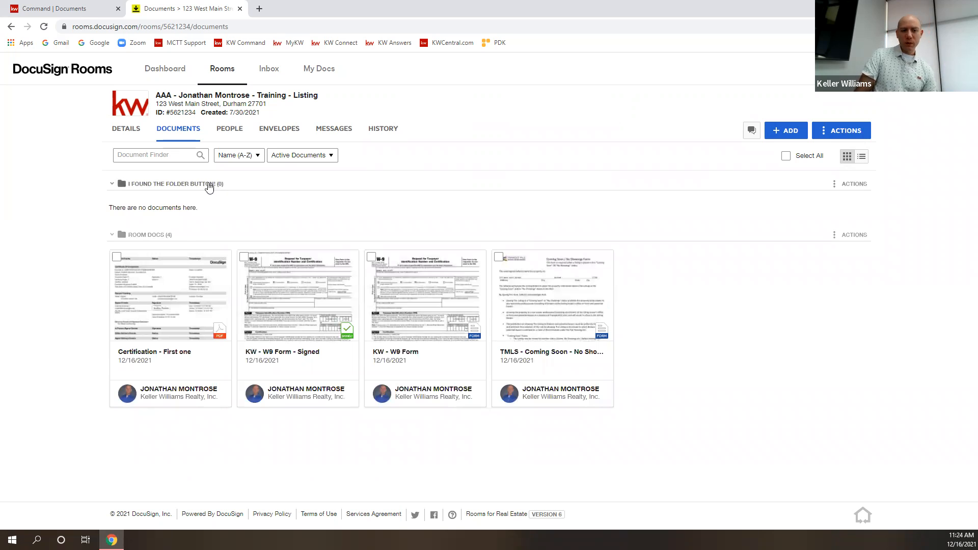
drag(390, 313, 133, 186)
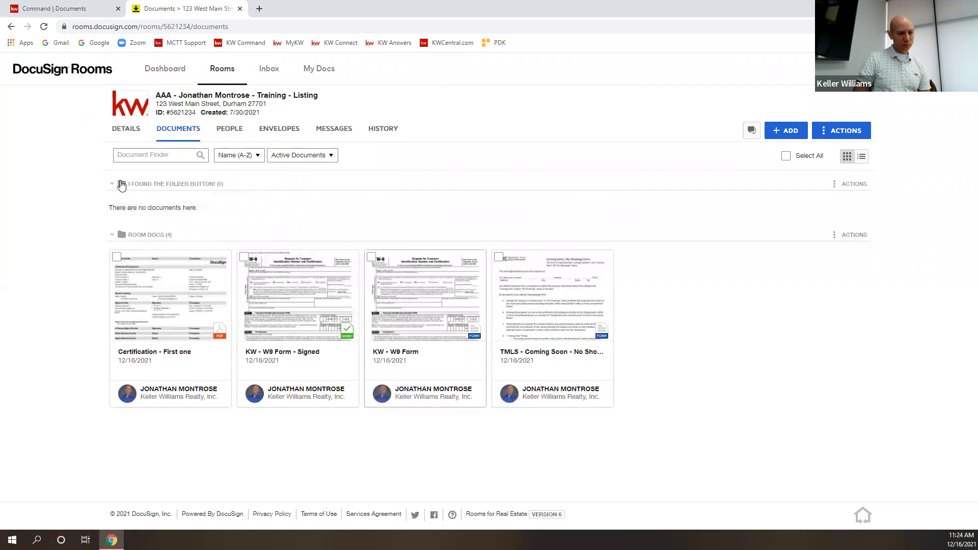
Cancel the Move dialog and drag KW - W9 Form into 'I found the folder button!'.
click(372, 256)
right_click(422, 289)
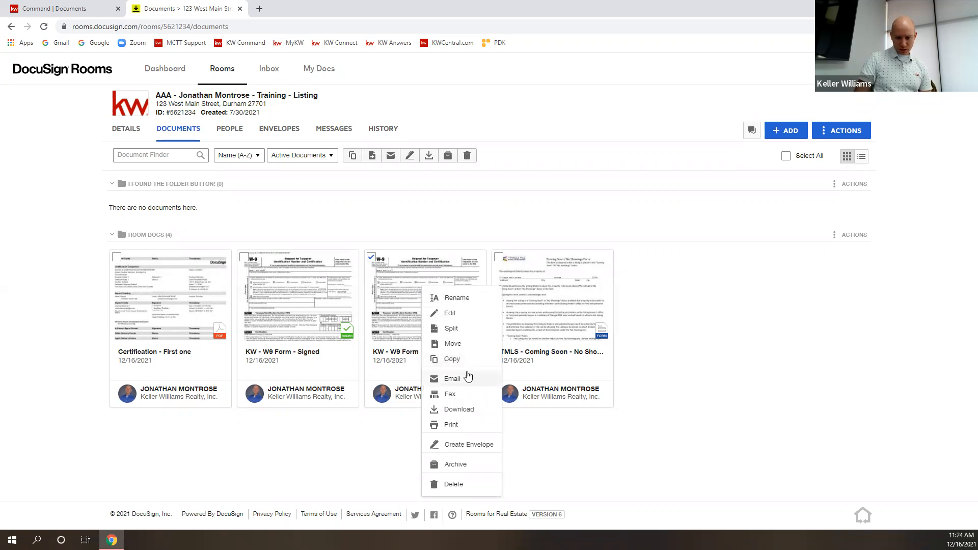
click(448, 343)
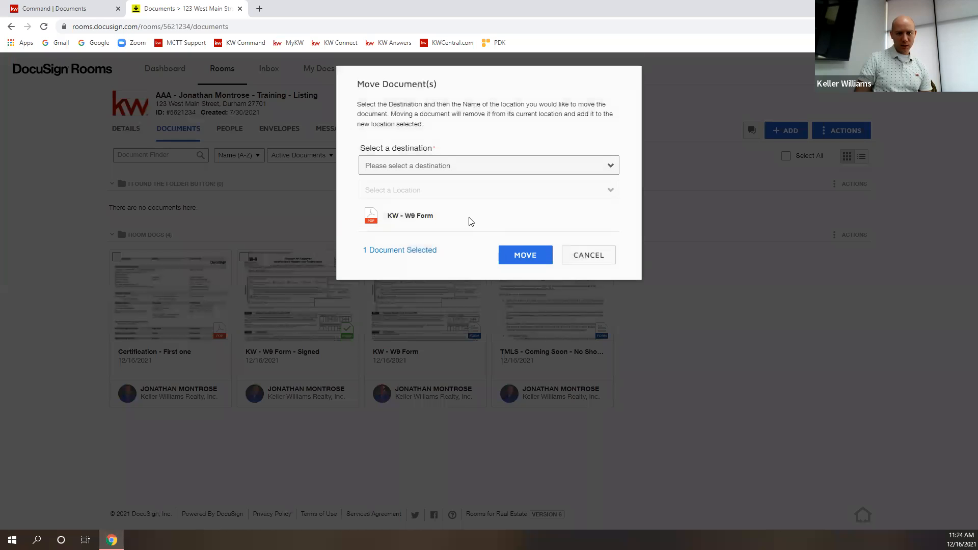
click(443, 166)
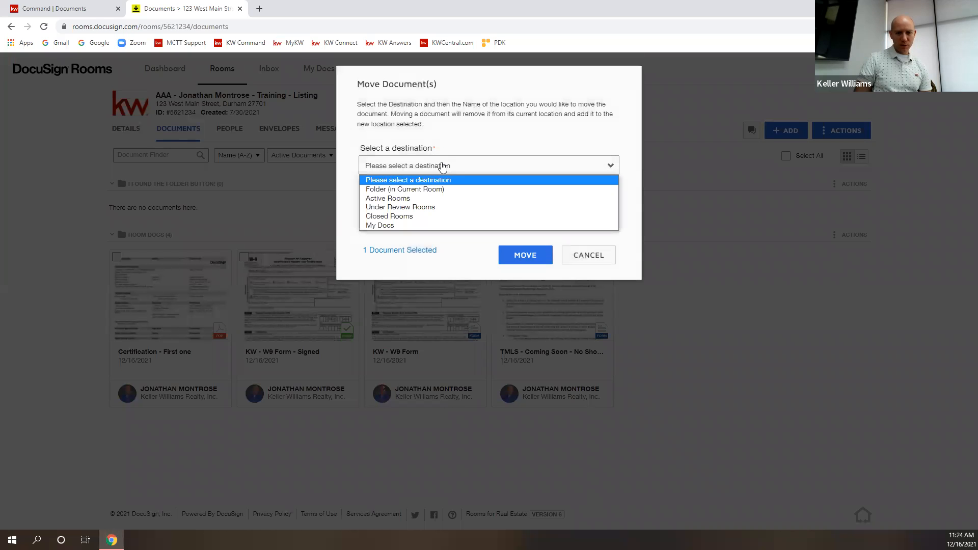
click(481, 170)
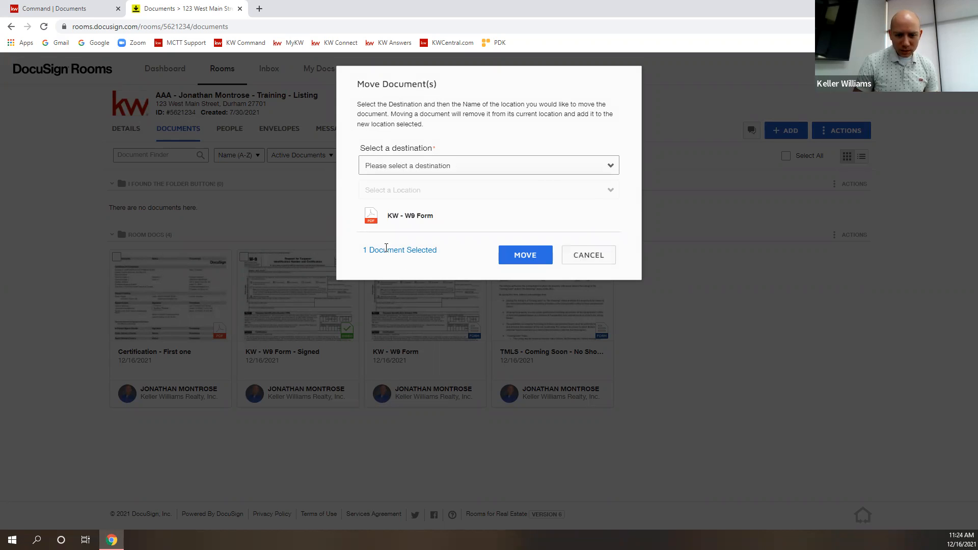
click(586, 262)
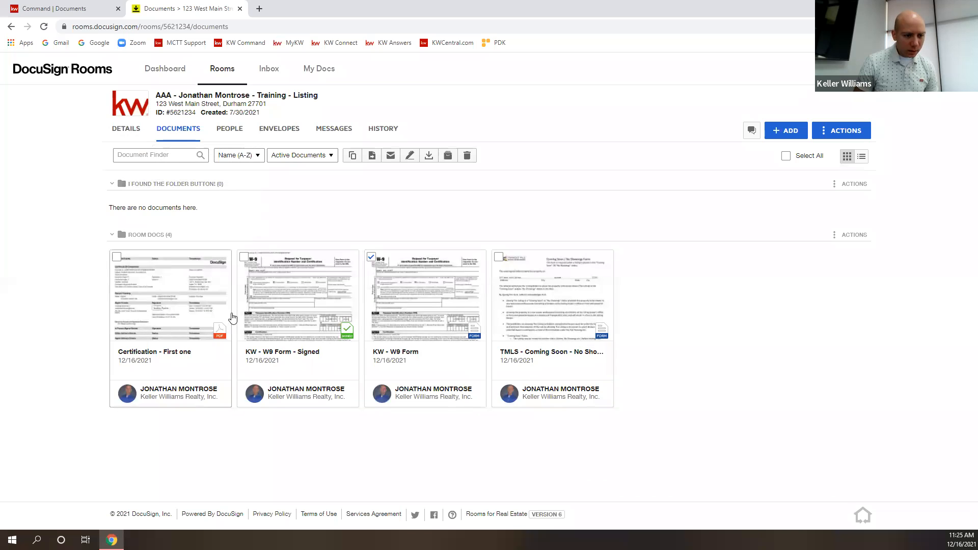
drag(419, 294, 155, 203)
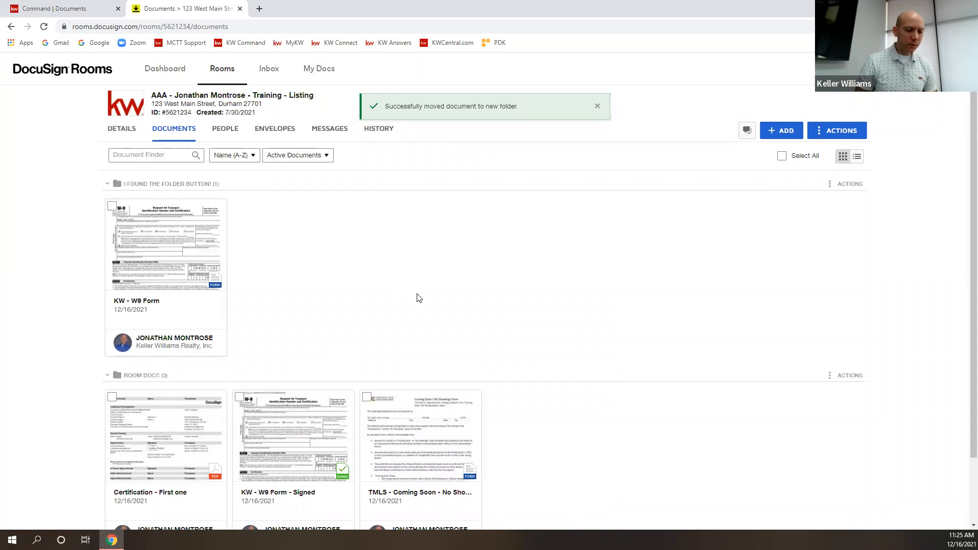
scroll(422, 291, down, 2)
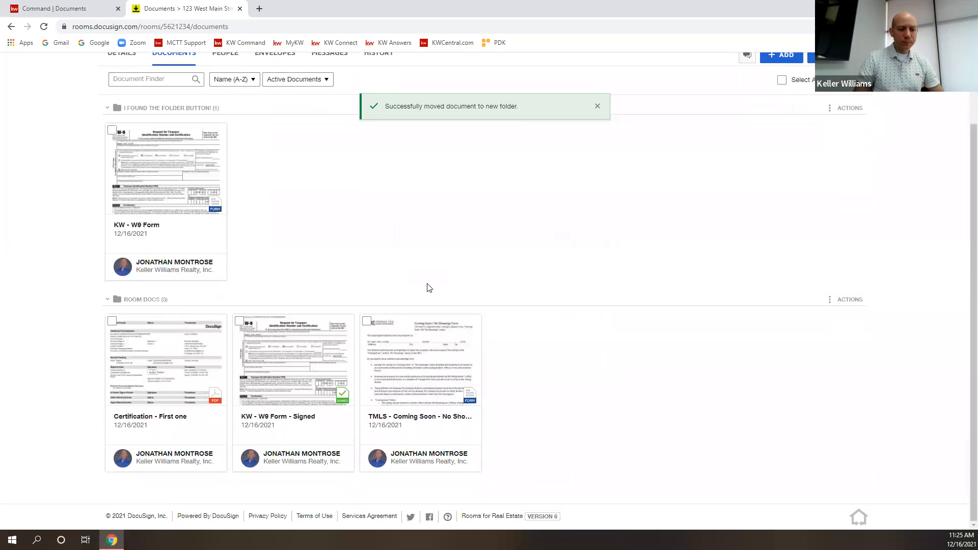
click(116, 301)
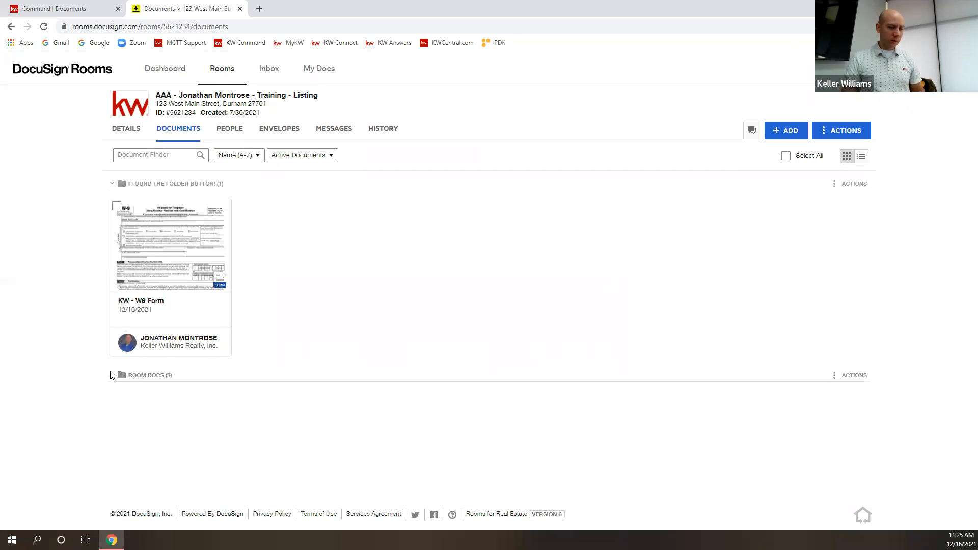
click(119, 375)
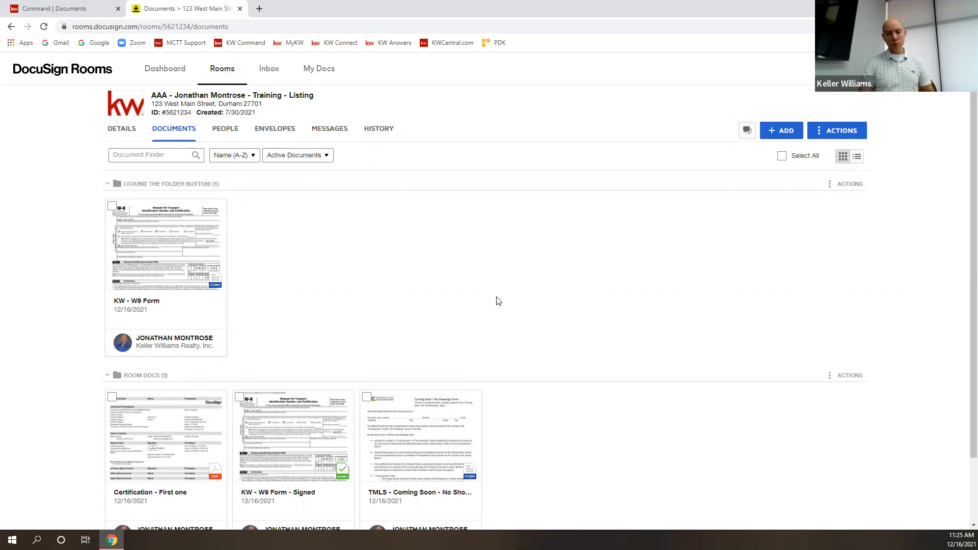
scroll(586, 340, down, 2)
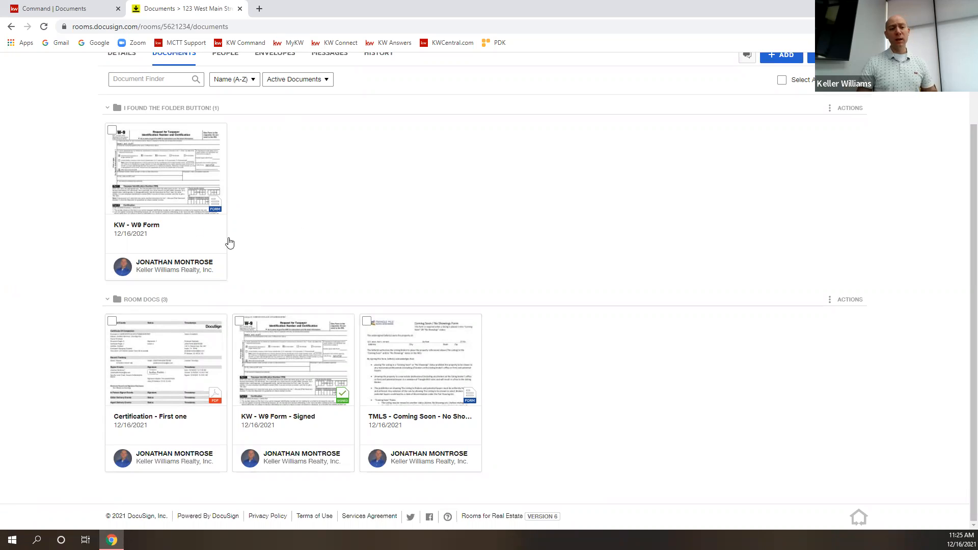
Return KW - W9 Form to Room Docs and put KW - W9 Form - Signed in the new folder.
drag(192, 196, 601, 421)
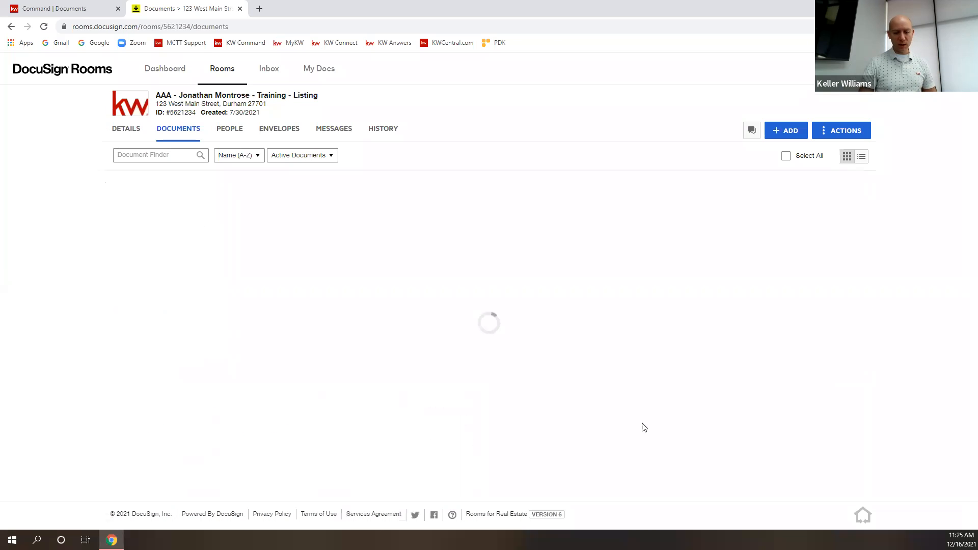
drag(296, 309, 224, 207)
scroll(493, 337, down, 2)
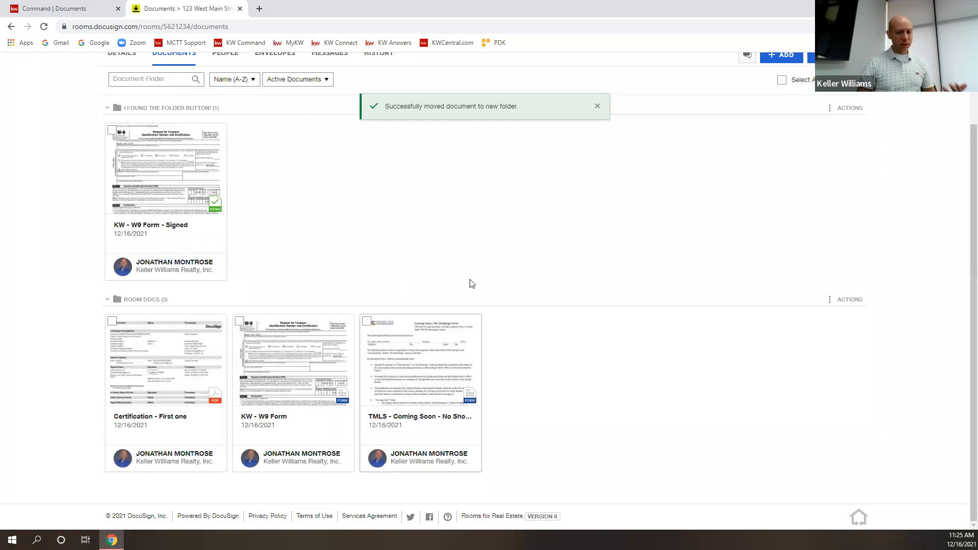
scroll(555, 360, up, 2)
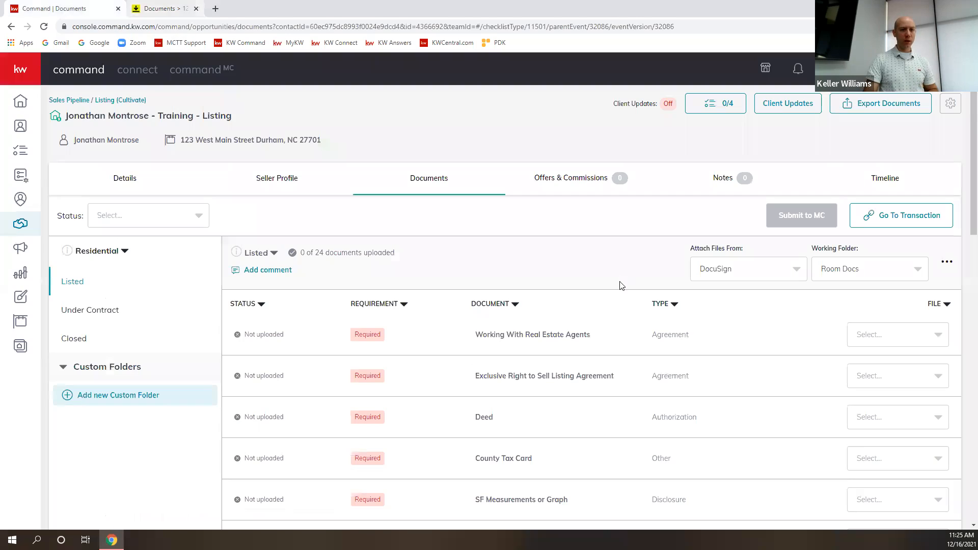
click(240, 9)
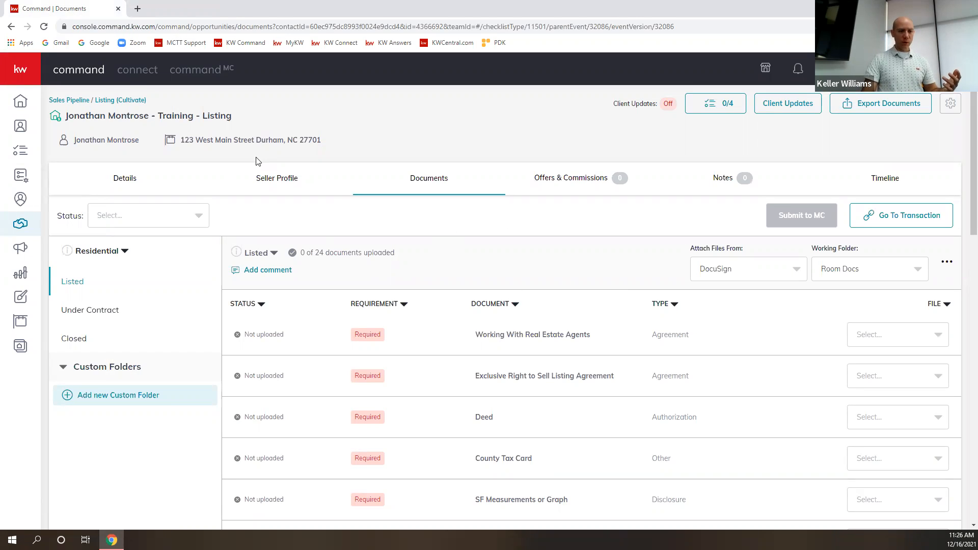
click(44, 27)
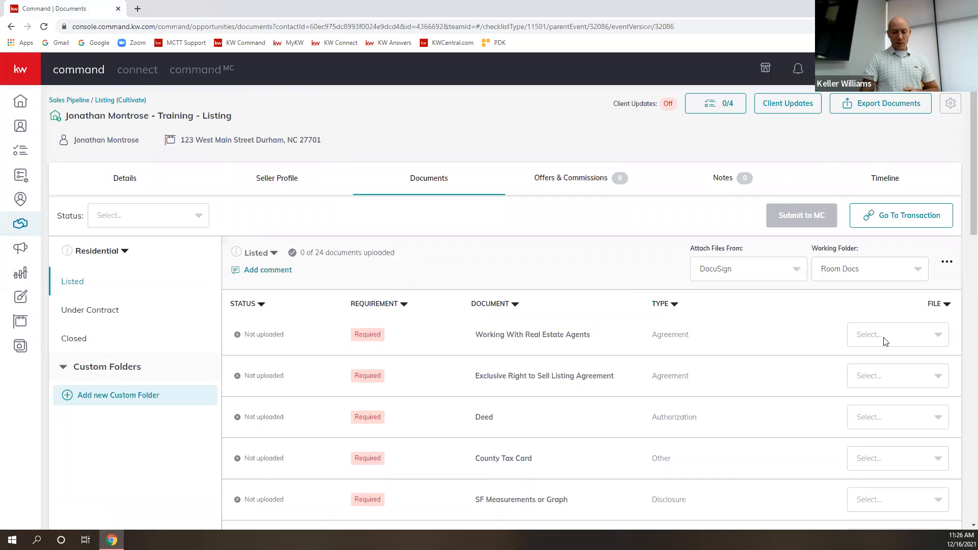
click(884, 340)
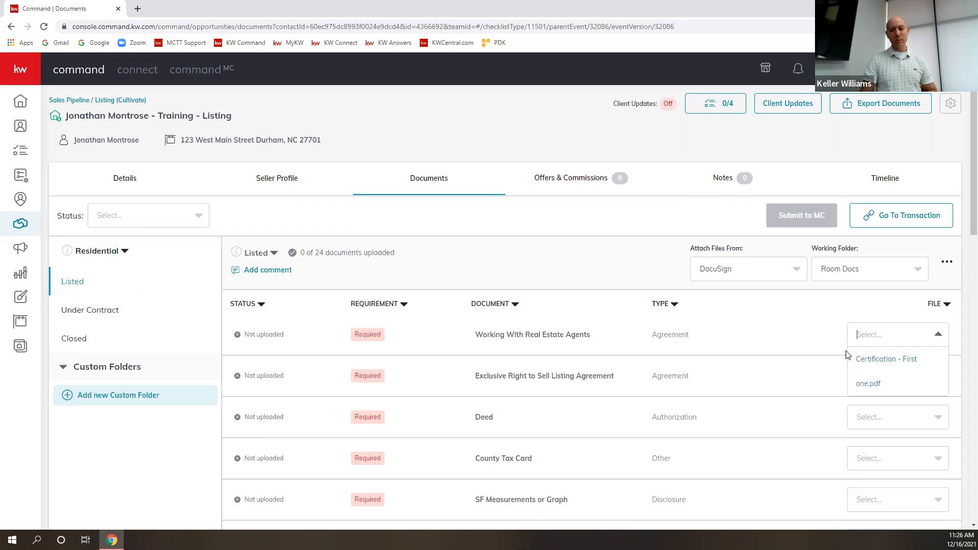
click(590, 280)
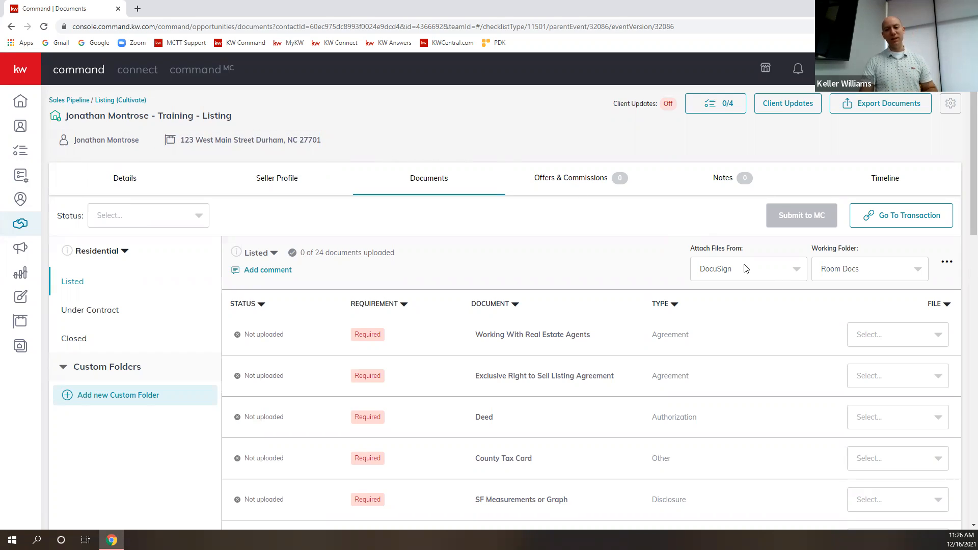
click(867, 339)
click(796, 308)
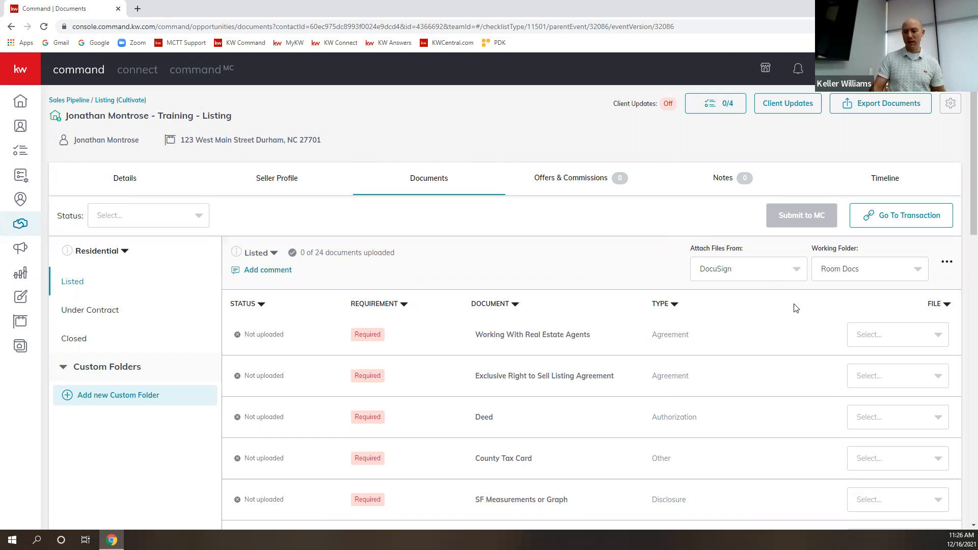
click(790, 277)
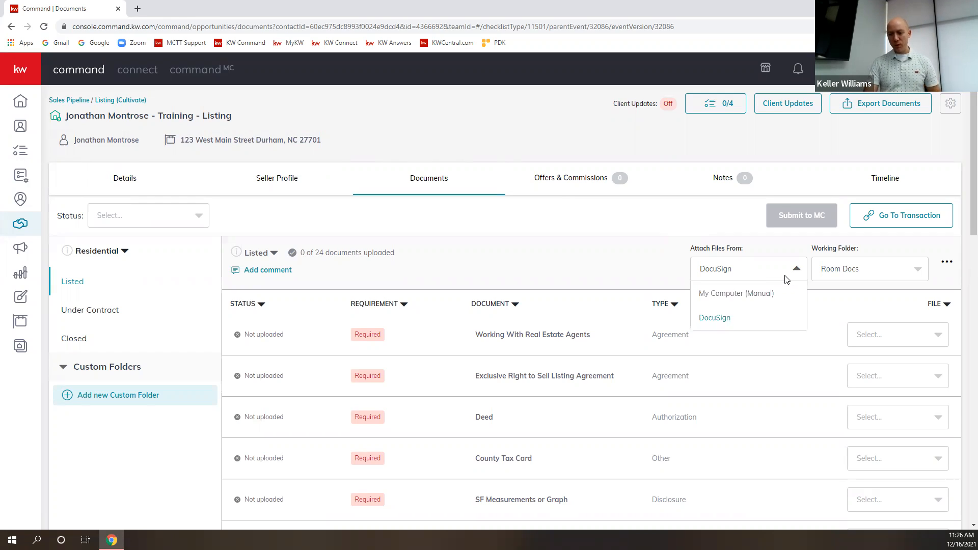
click(789, 278)
click(787, 274)
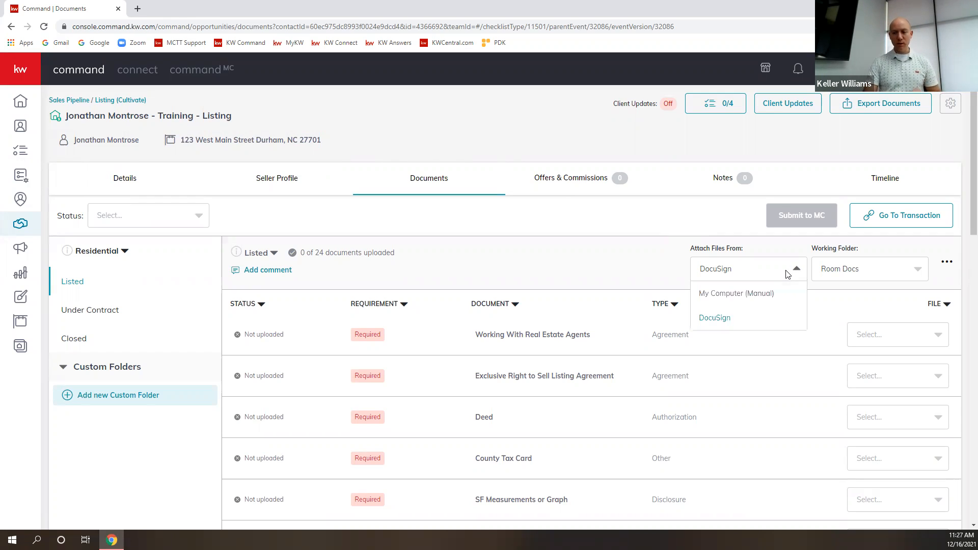
click(716, 318)
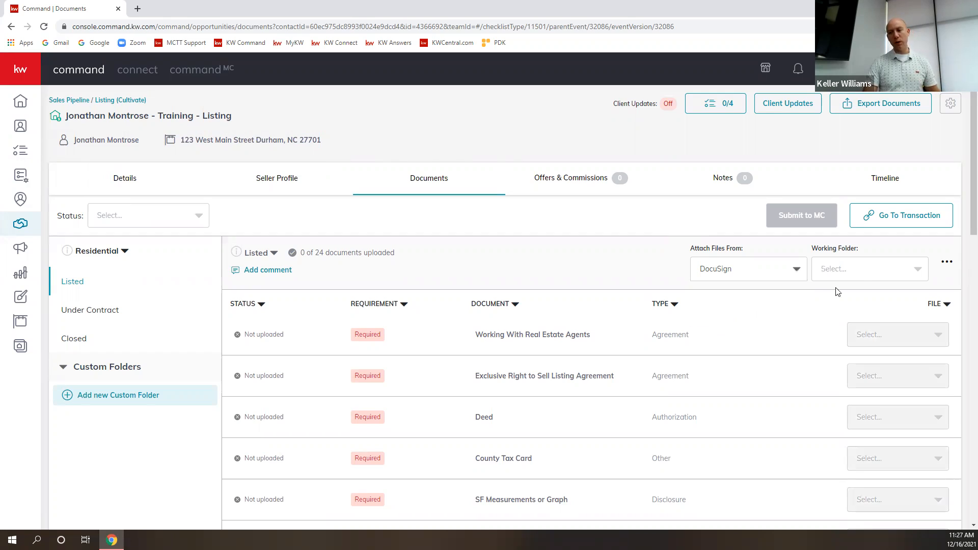
click(866, 274)
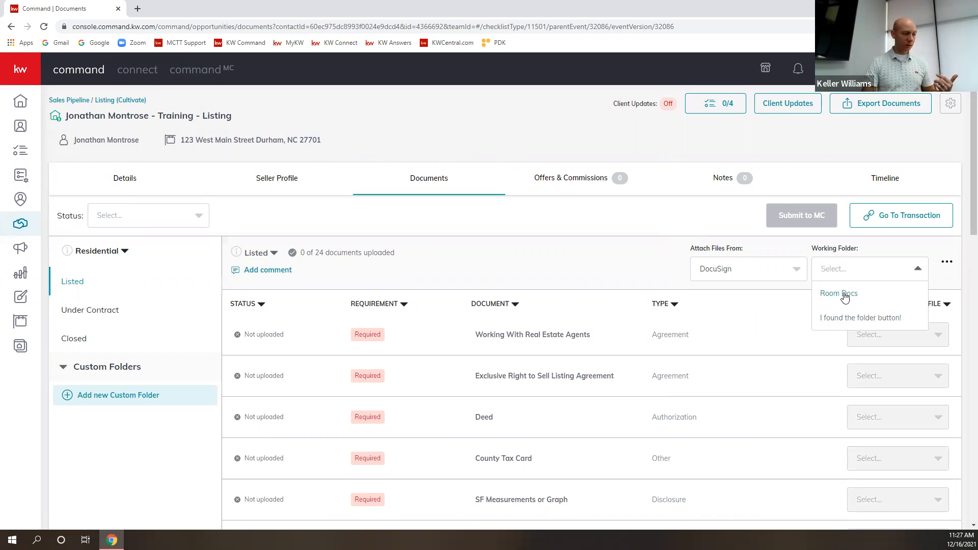
click(860, 318)
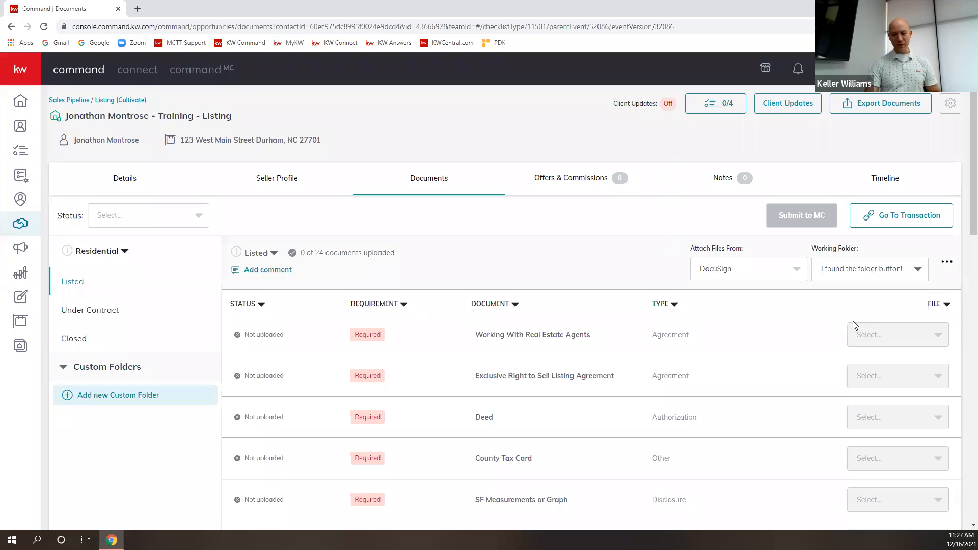
click(938, 334)
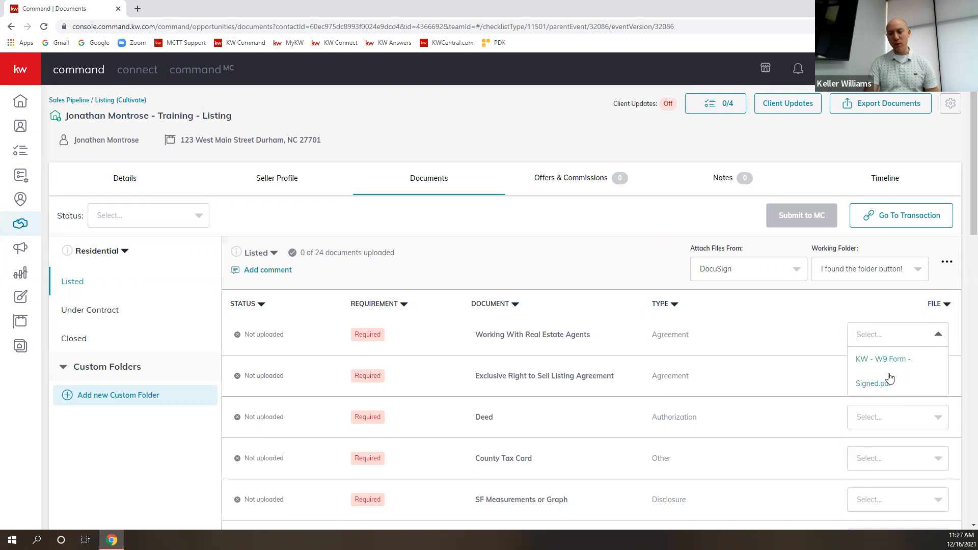
click(858, 268)
click(827, 296)
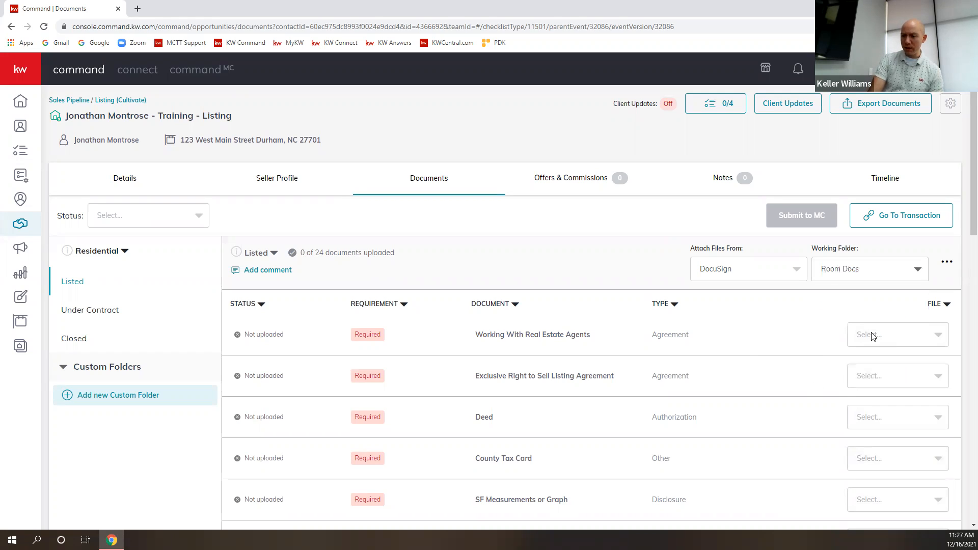
click(891, 343)
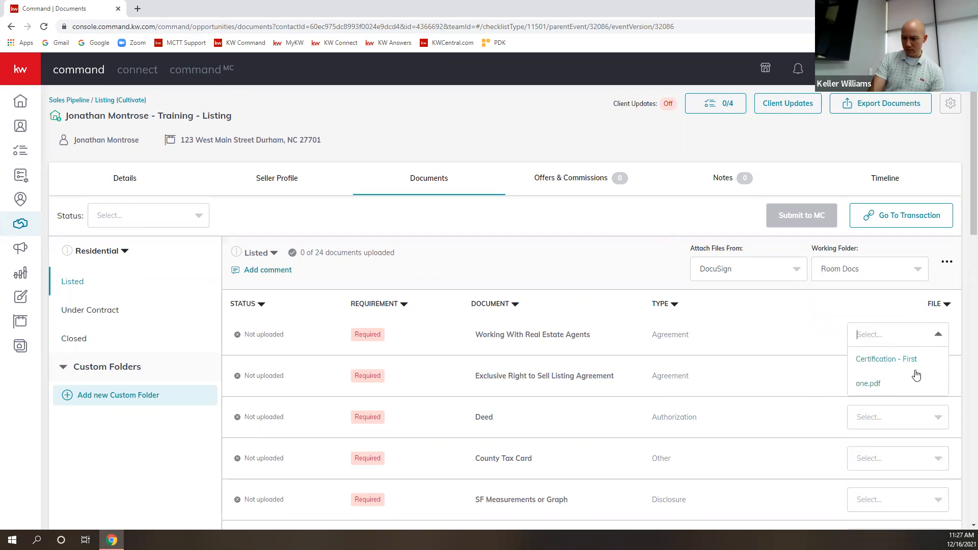
scroll(912, 357, down, 3)
scroll(913, 332, up, 1)
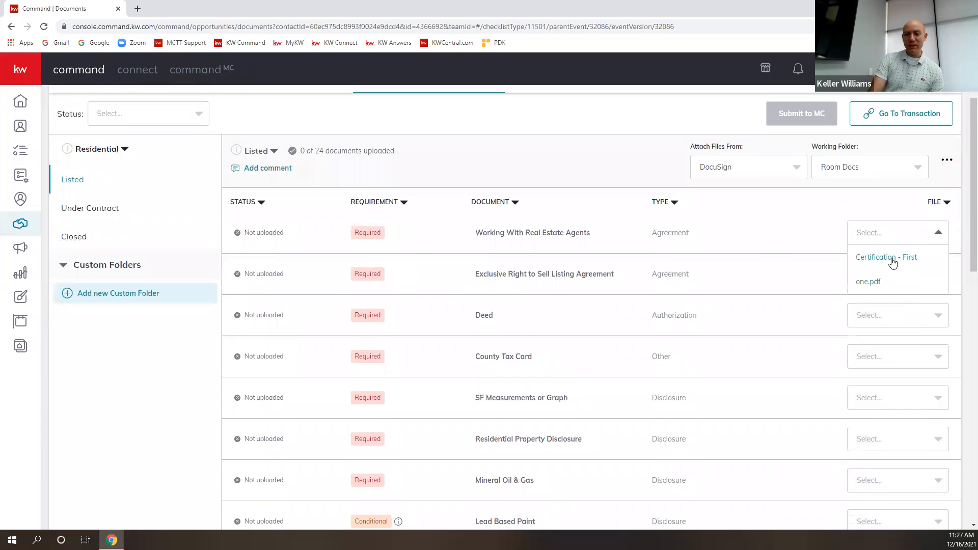
Drag Certification - First one into 'I found the folder button!', then reload the KW Command checklist.
click(897, 117)
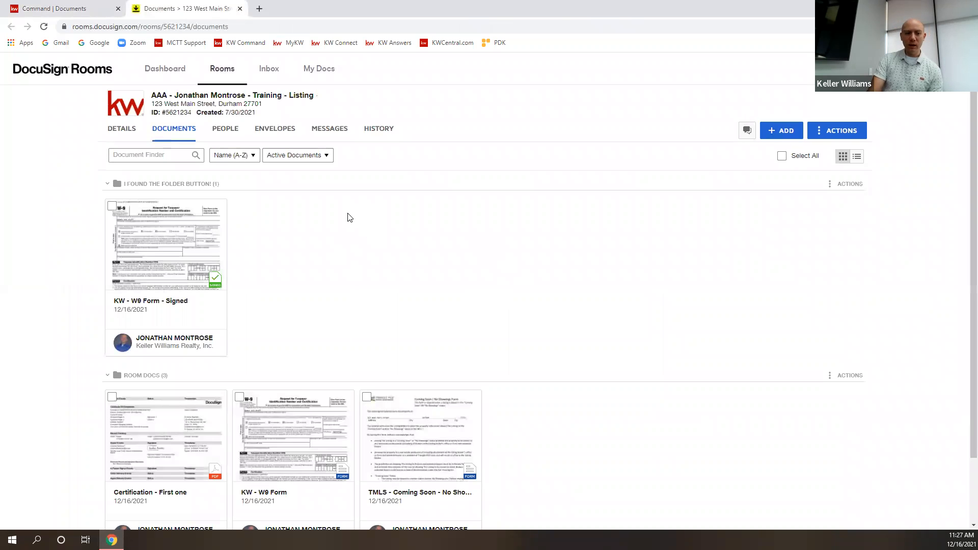
scroll(405, 286, down, 3)
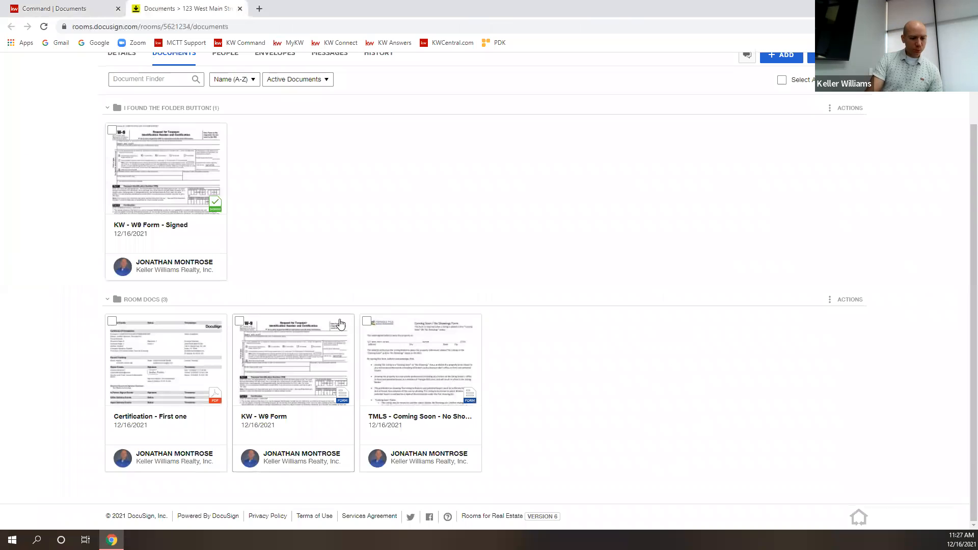
drag(144, 395, 308, 201)
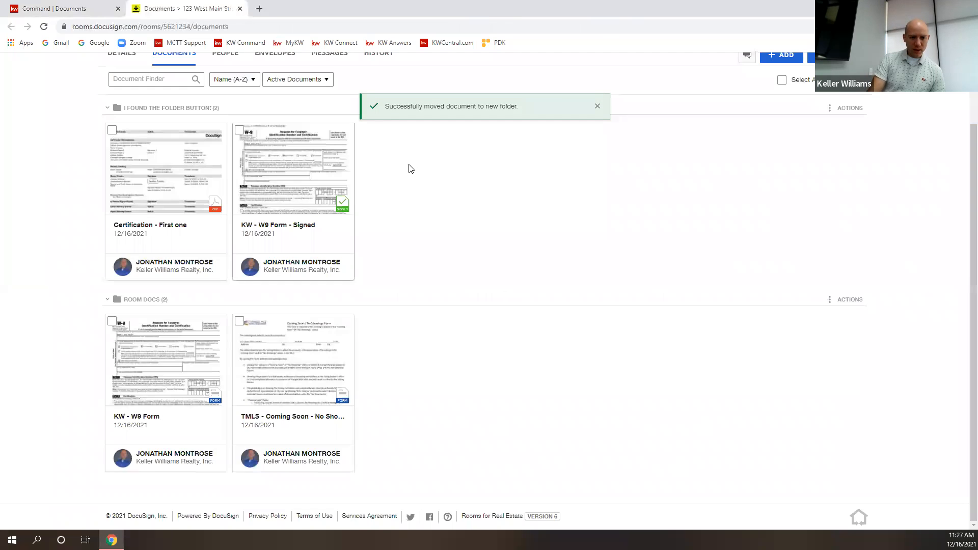
click(61, 9)
click(44, 27)
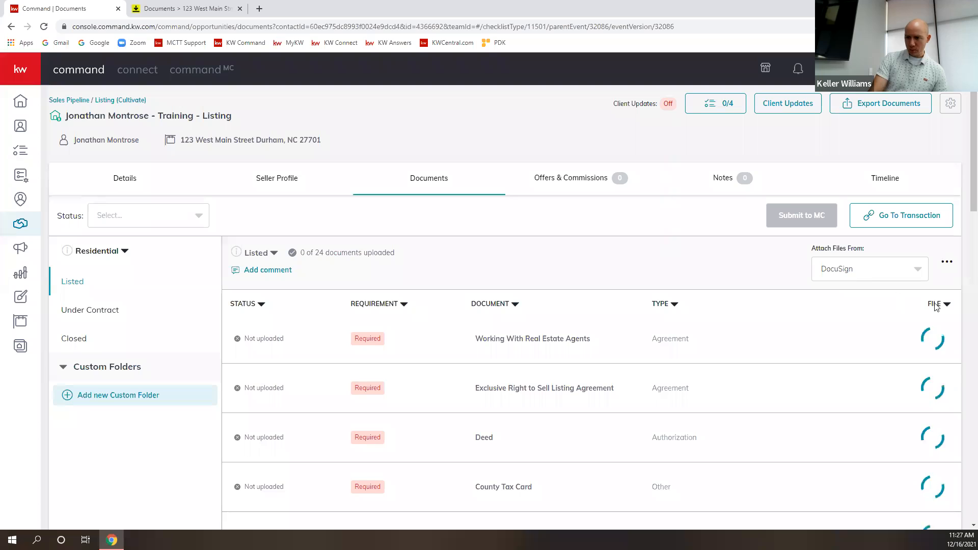
Set Working Folder to 'I found the folder button!' and view the first item's available files.
click(861, 275)
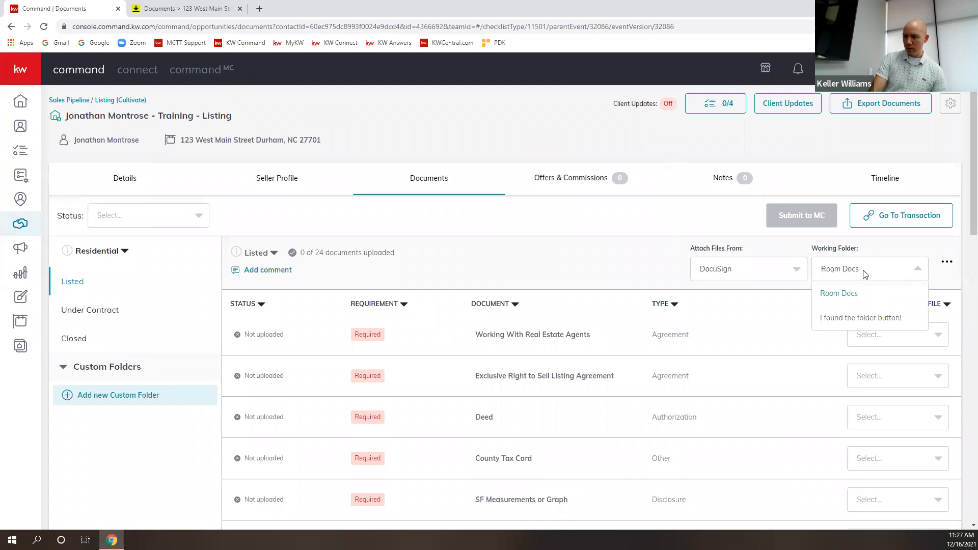
click(871, 316)
click(908, 344)
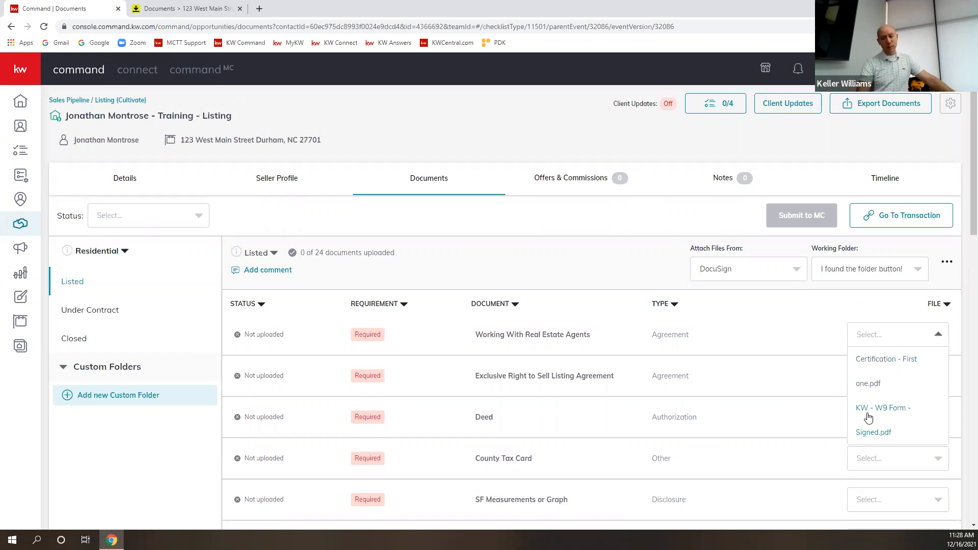
click(919, 270)
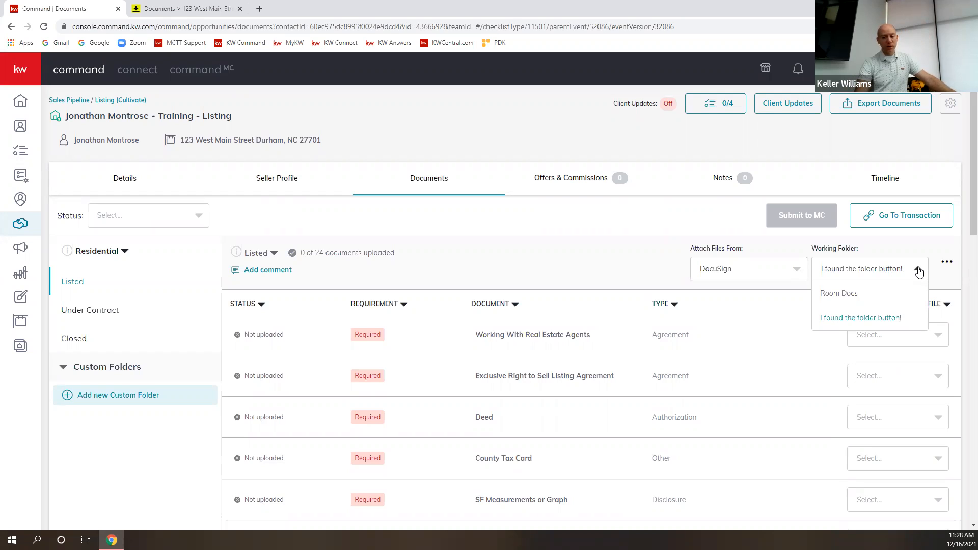
click(918, 270)
click(885, 334)
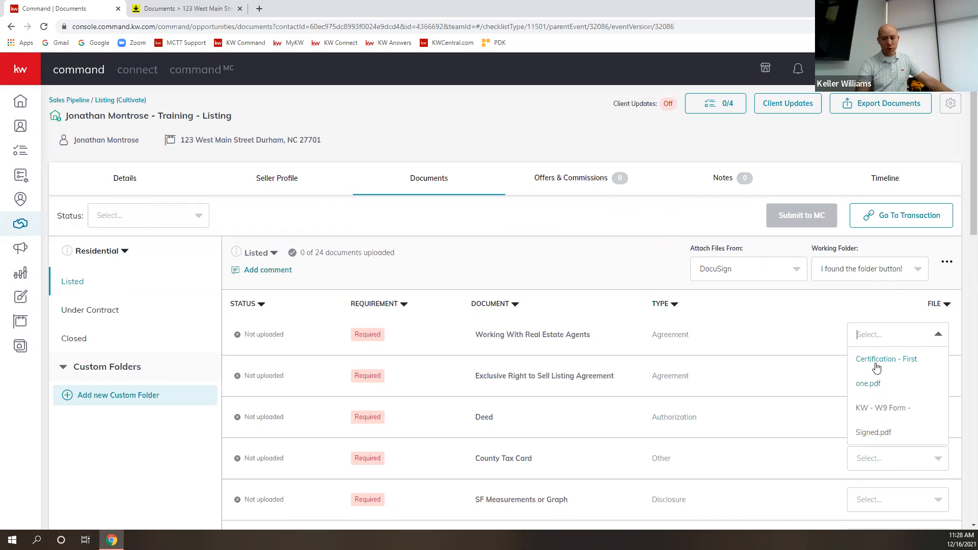
click(888, 411)
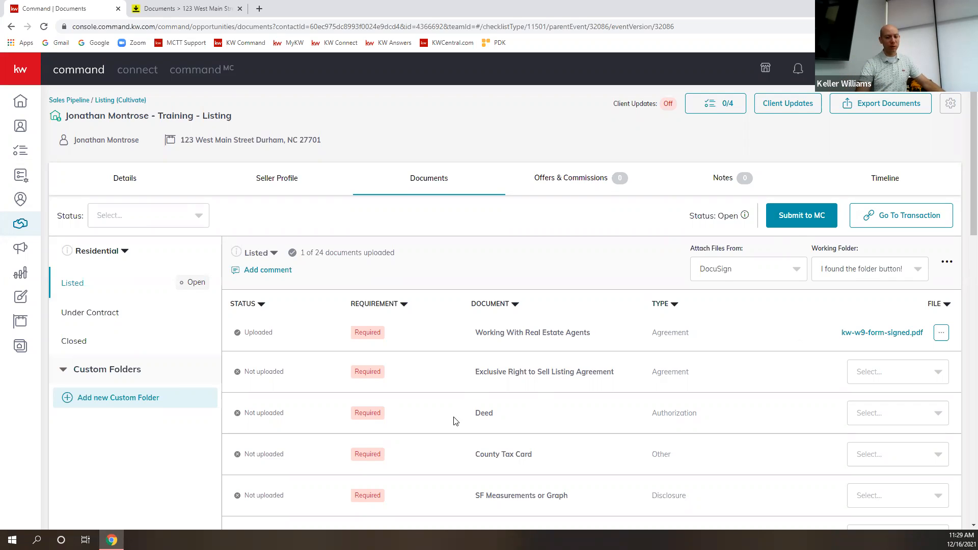
scroll(459, 411, down, 3)
scroll(459, 412, up, 1)
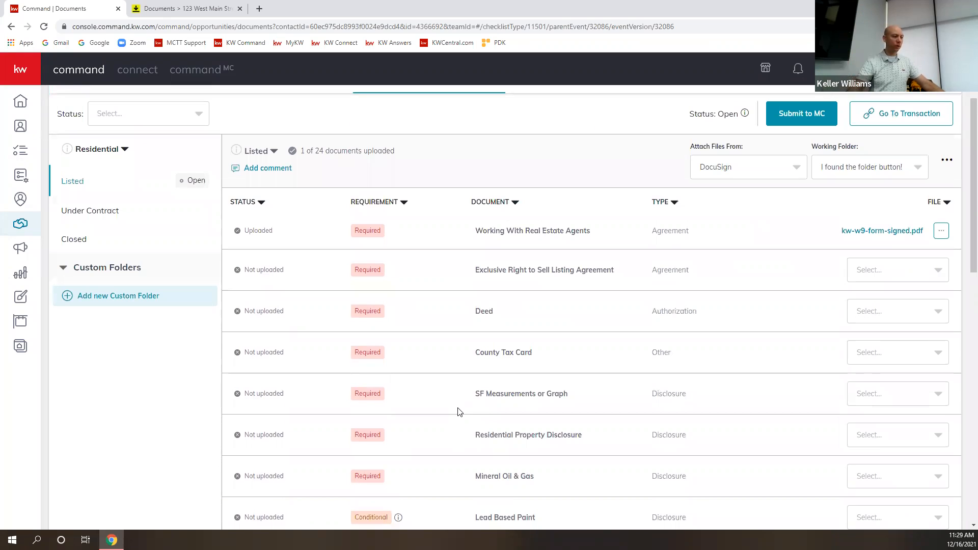
click(942, 232)
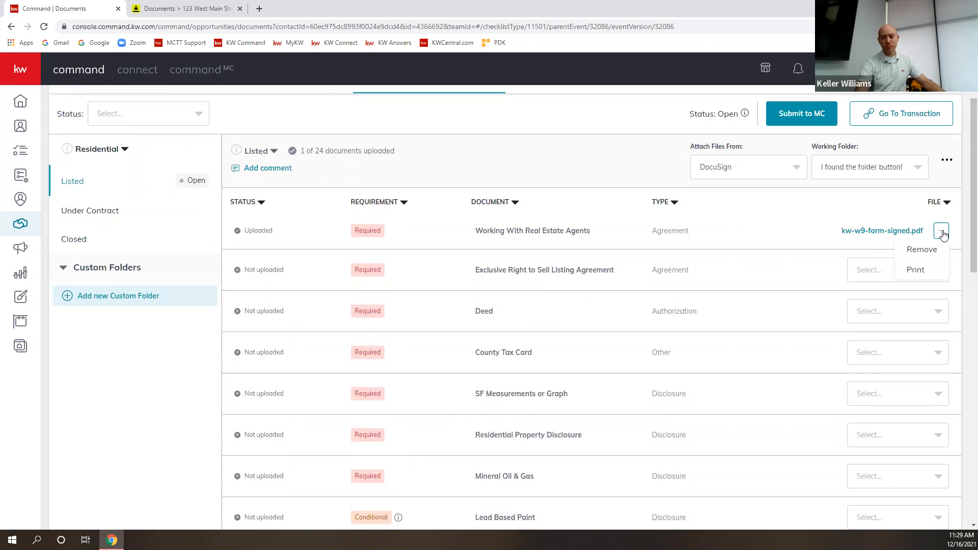
click(920, 250)
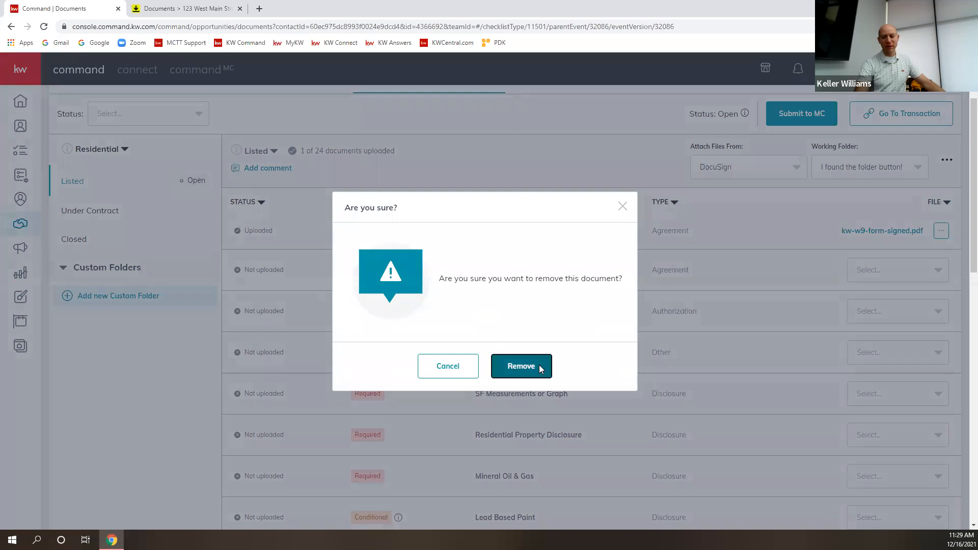
click(539, 368)
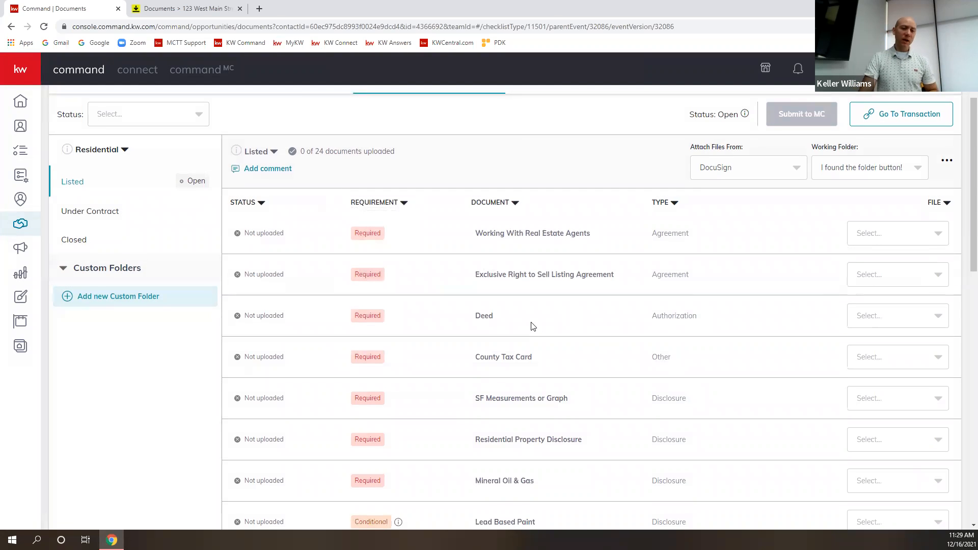
scroll(536, 304, up, 1)
scroll(536, 305, down, 2)
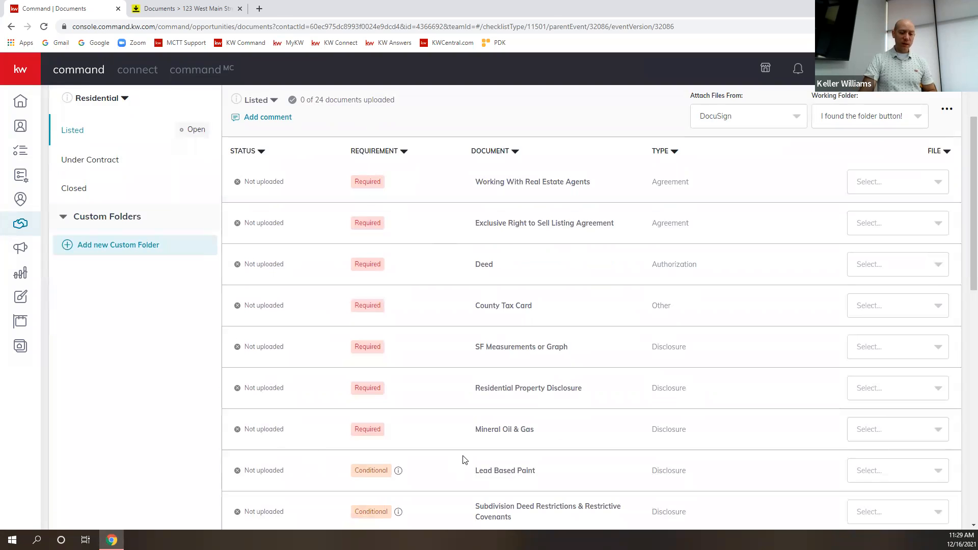
scroll(489, 443, down, 5)
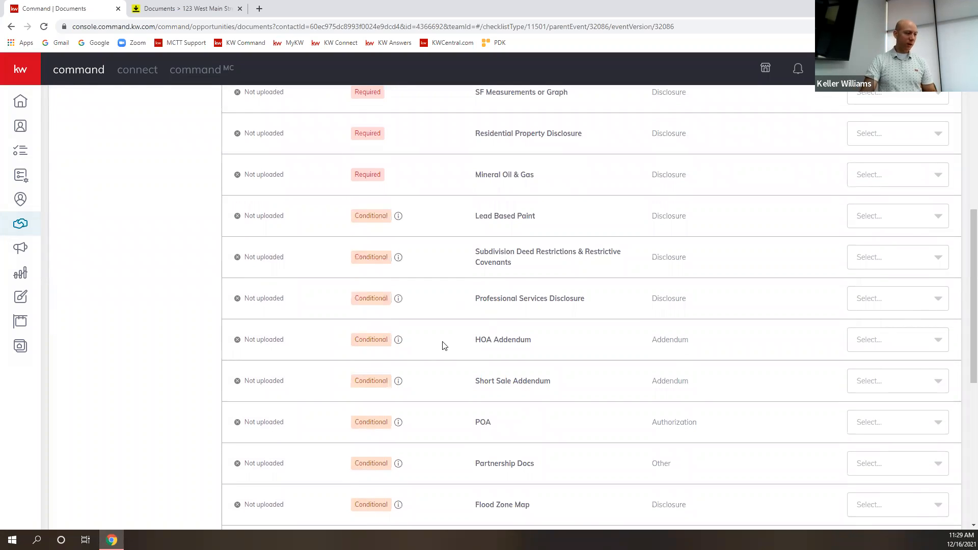
scroll(449, 345, up, 6)
scroll(467, 349, up, 1)
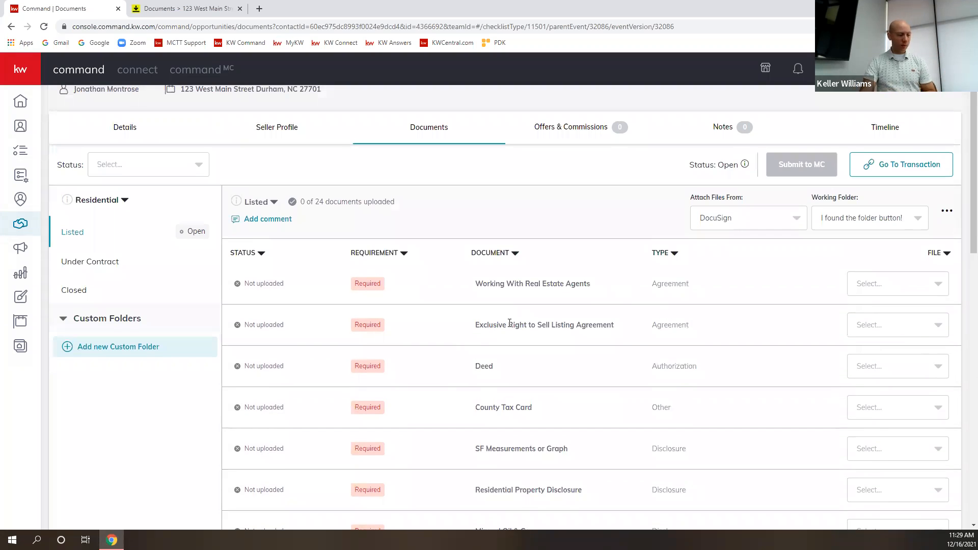